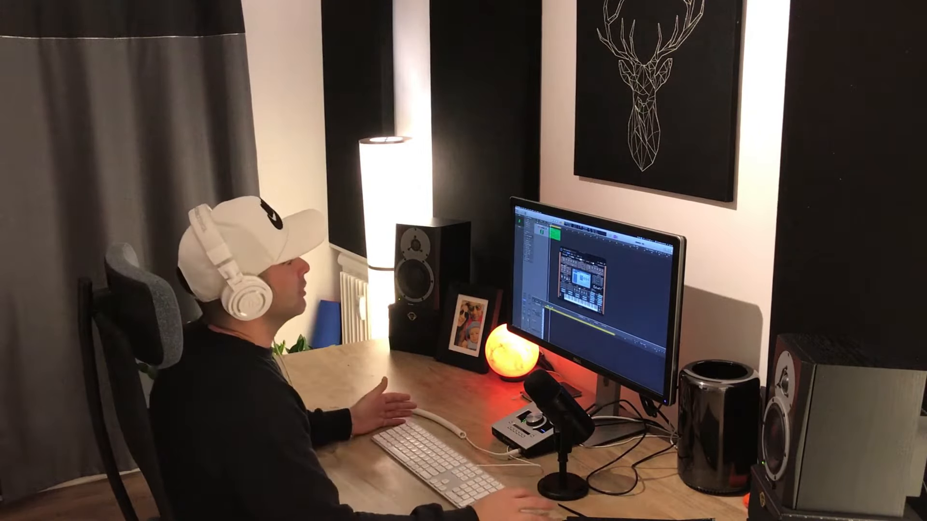
drag(582, 255, 602, 238)
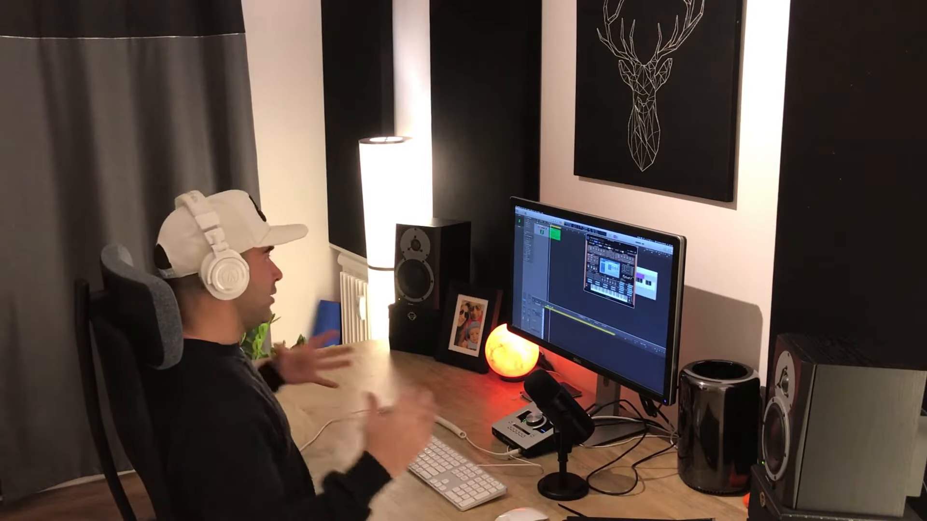
drag(611, 240, 604, 239)
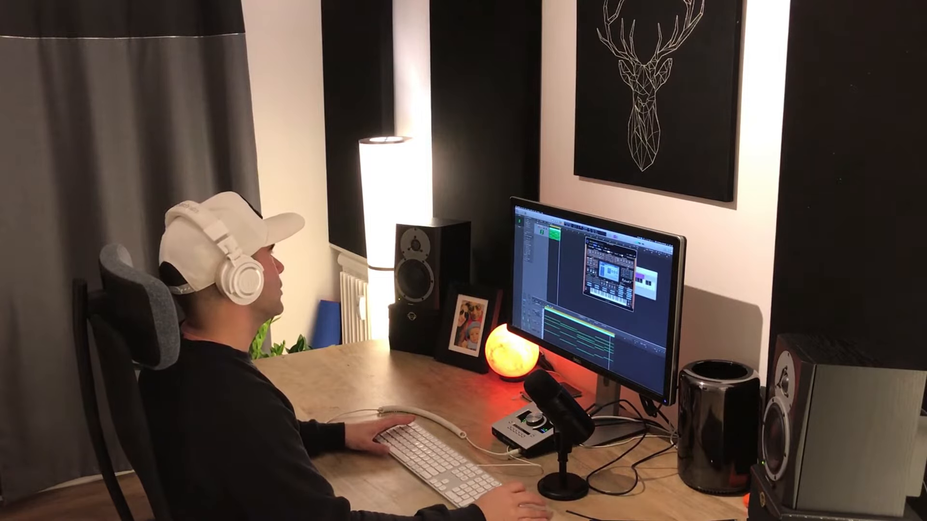
key(alt+super+n)
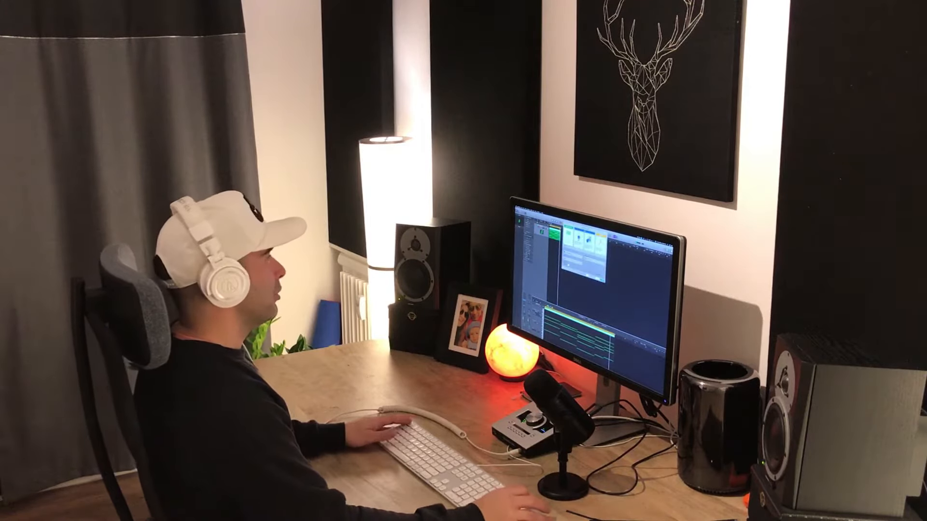
key(Return)
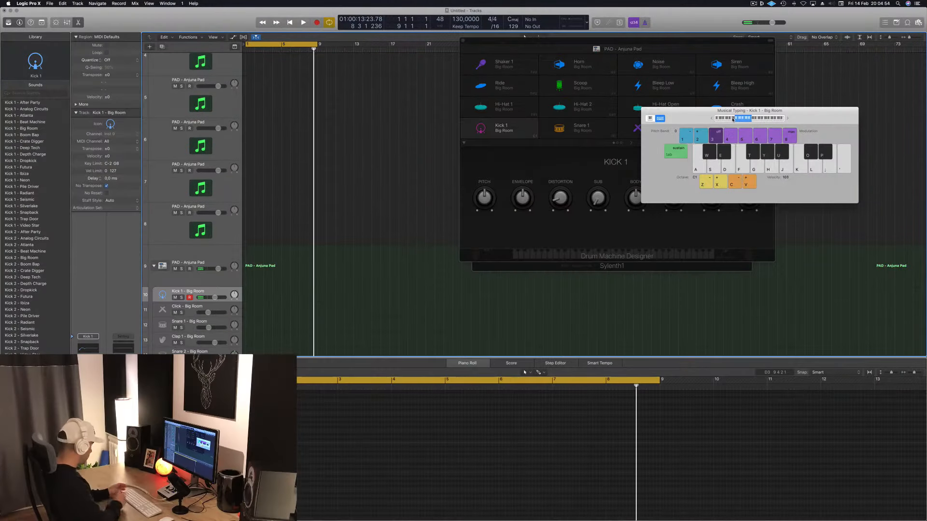
Record a one-bar kick pattern of repeated C1 hits on the Kick 1 - Big Room track.
key(space)
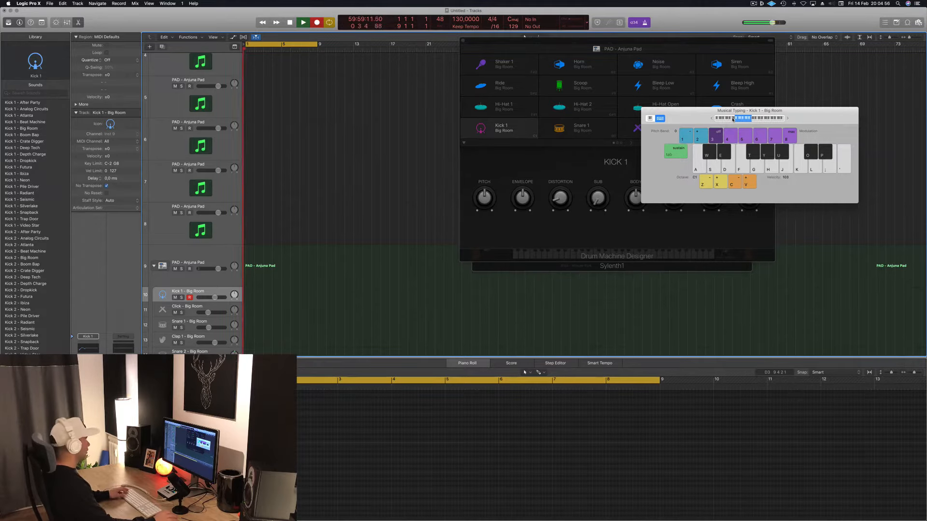
key(a)
key(a)
key(a)
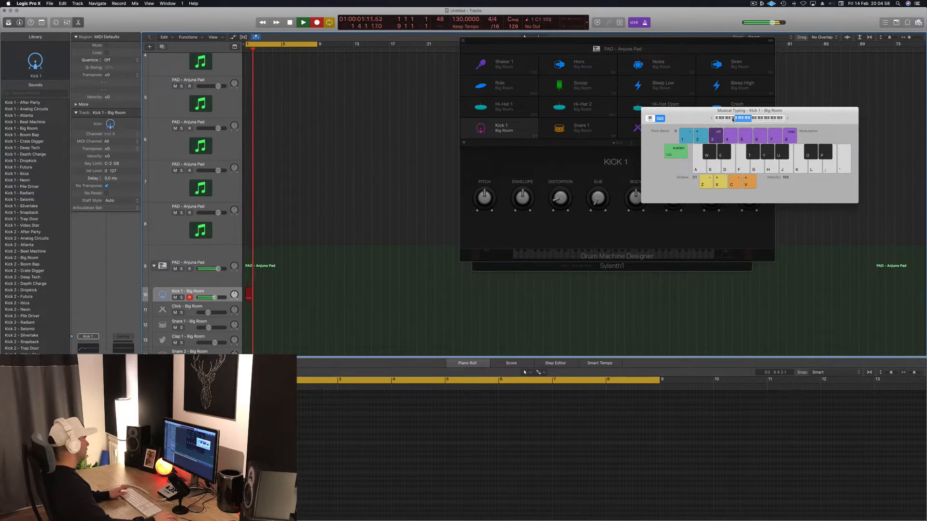
key(space)
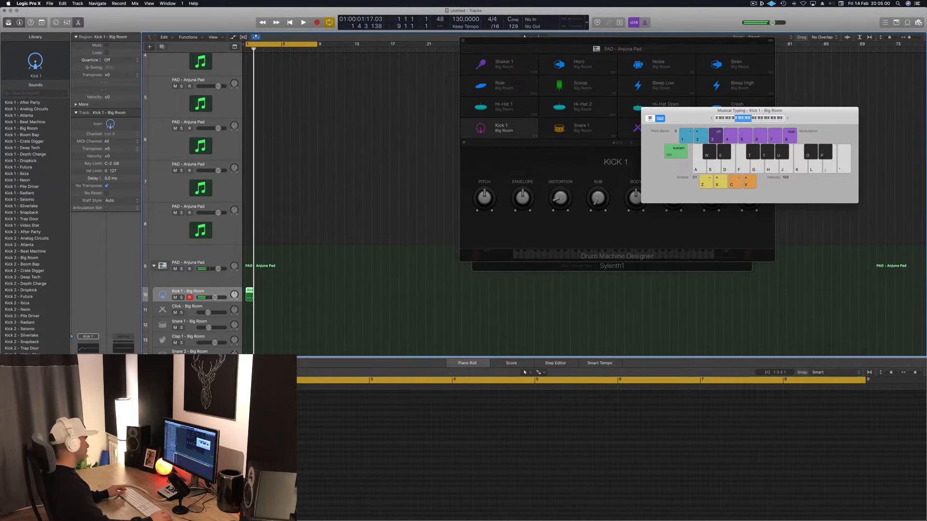
key(space)
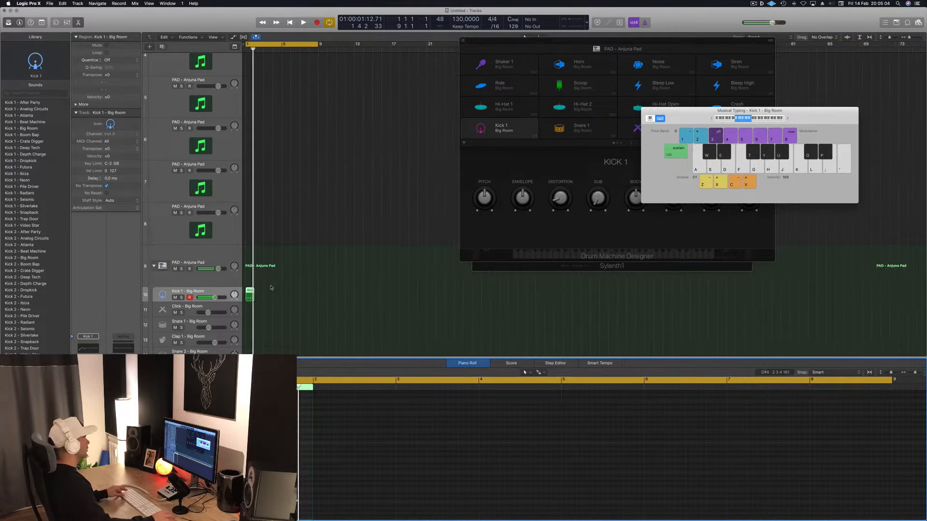
Repeat the recorded one-bar kick region along the Kick 1 track to fill bars 1 to 8.
scroll(258, 291, up, 4)
drag(248, 291, 329, 295)
scroll(330, 244, up, 6)
scroll(330, 244, down, 5)
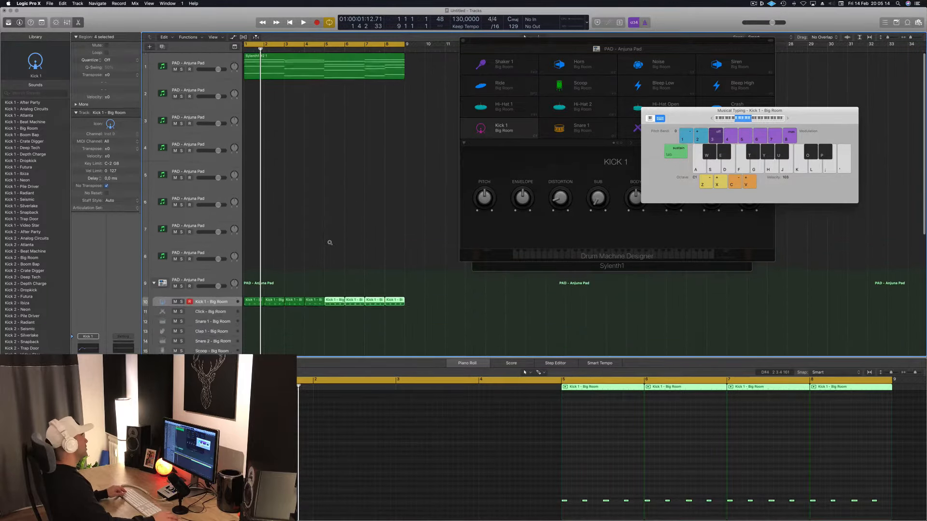
Lower the volume of the first PAD - Anjuna Pad track and audition it together with the kick.
click(310, 71)
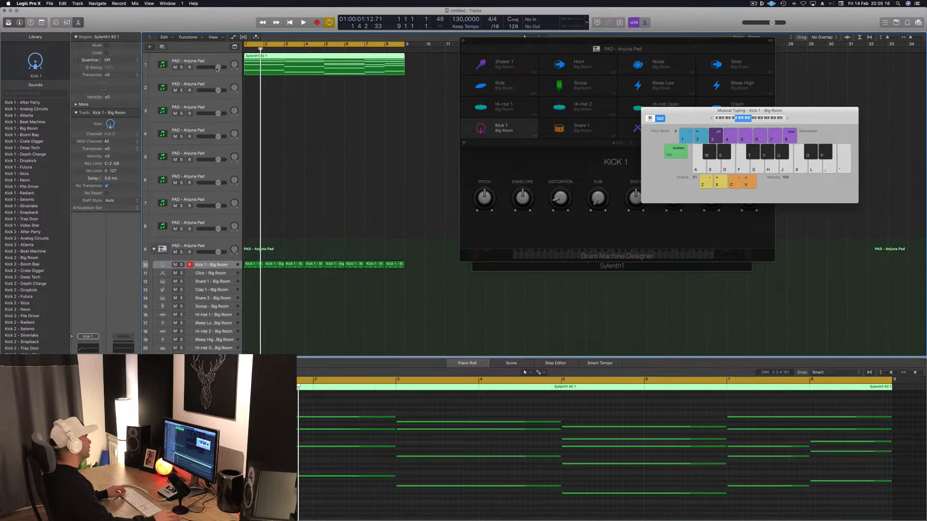
drag(218, 67, 211, 67)
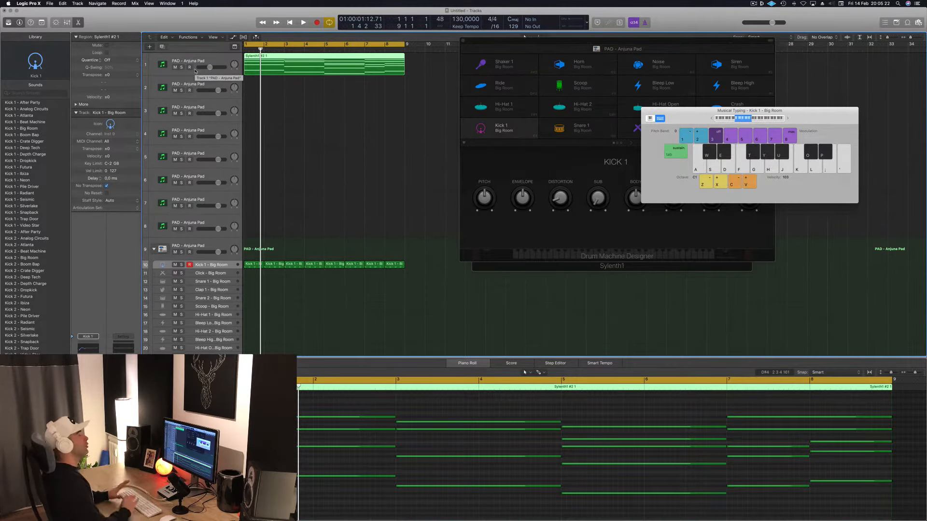
scroll(196, 70, right, 1)
drag(211, 68, 213, 67)
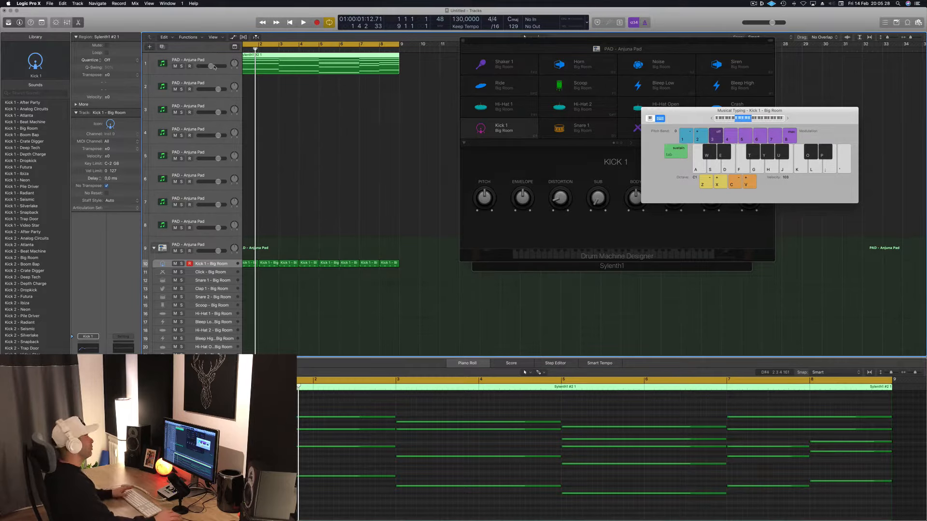
click(318, 125)
key(space)
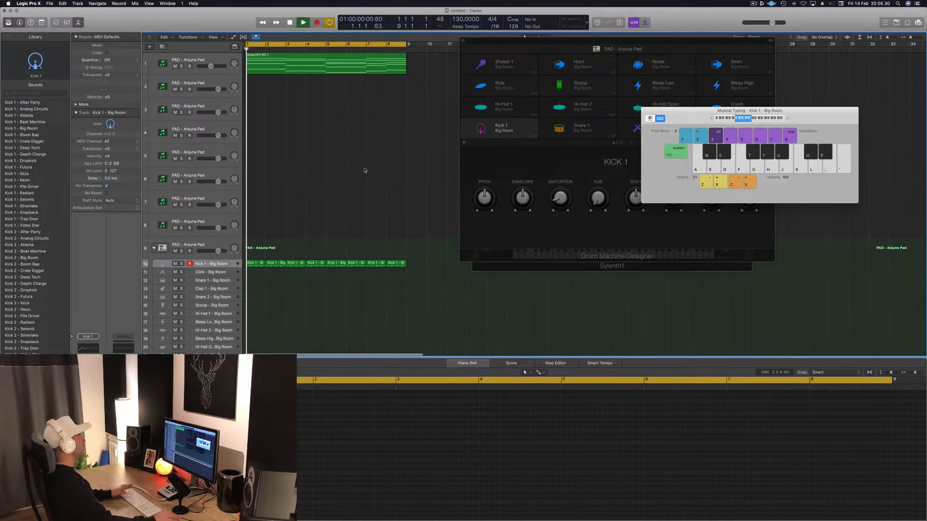
key(space)
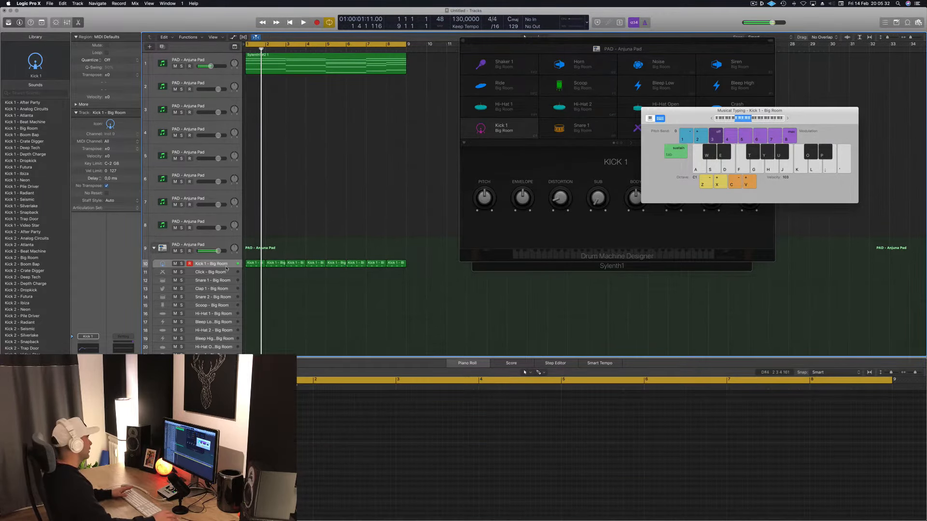
Enlarge the Kick 1 - Big Room track and raise its volume slightly while auditioning the loop.
key(ctrl+z)
key(space)
click(230, 279)
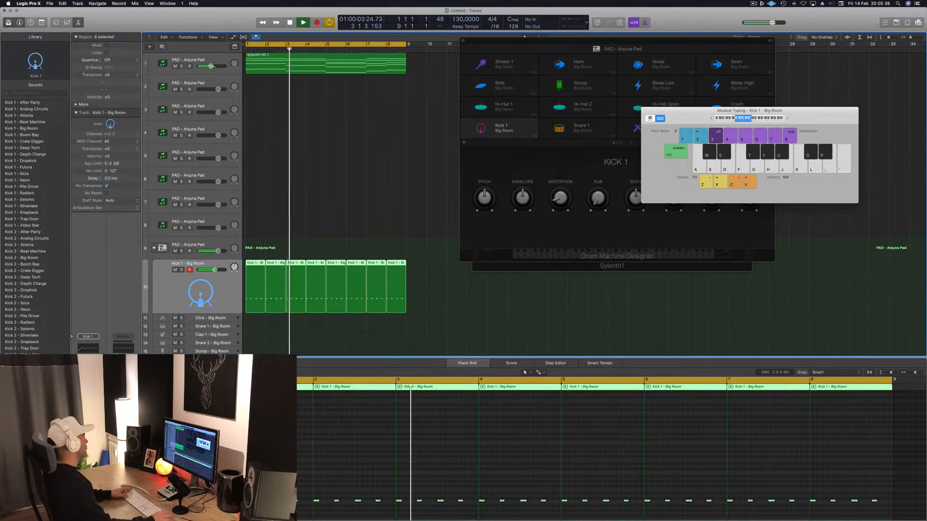
key(space)
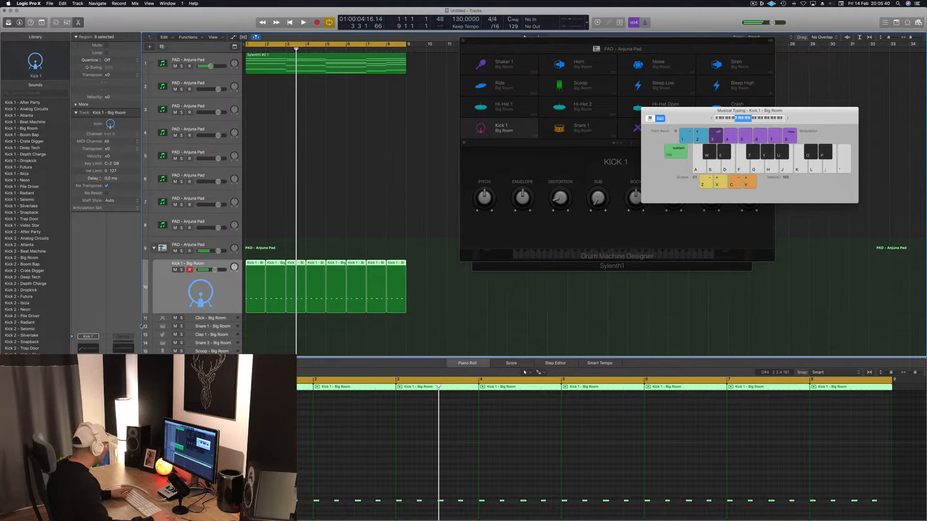
key(space)
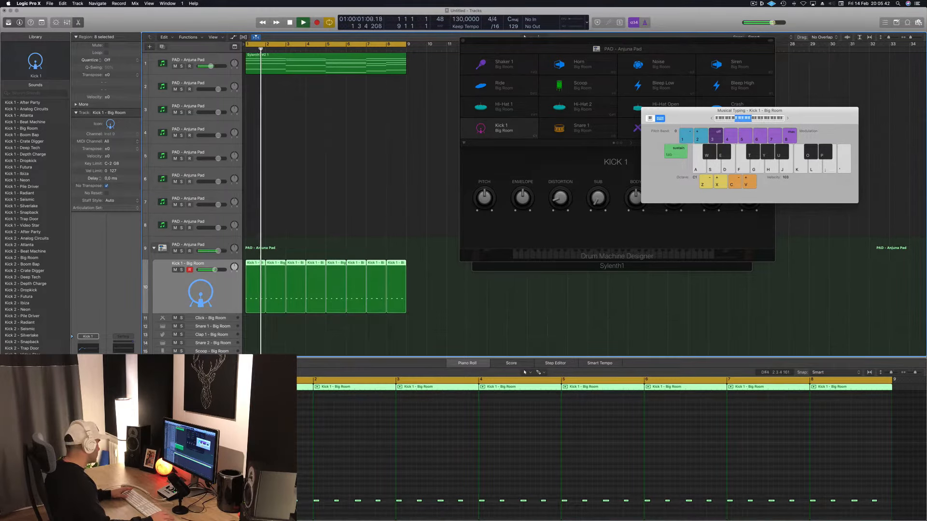
key(space)
key(space)
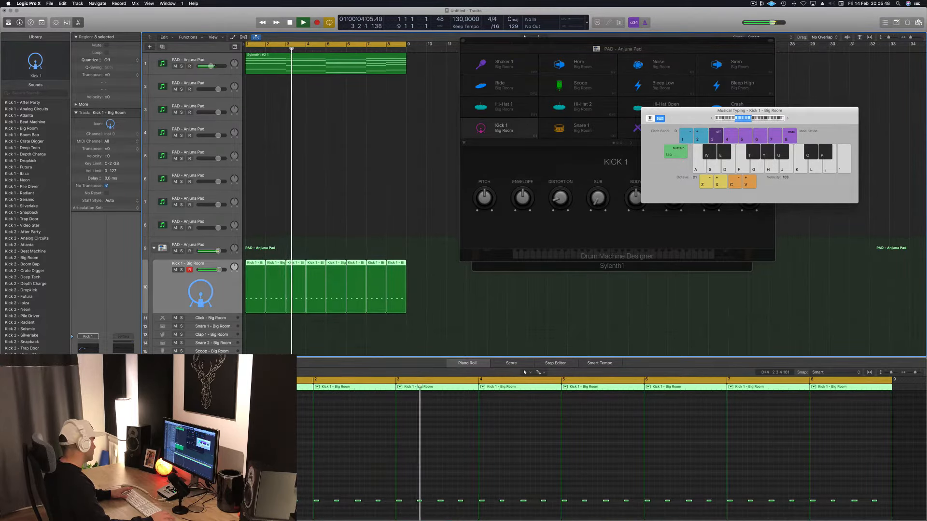
key(space)
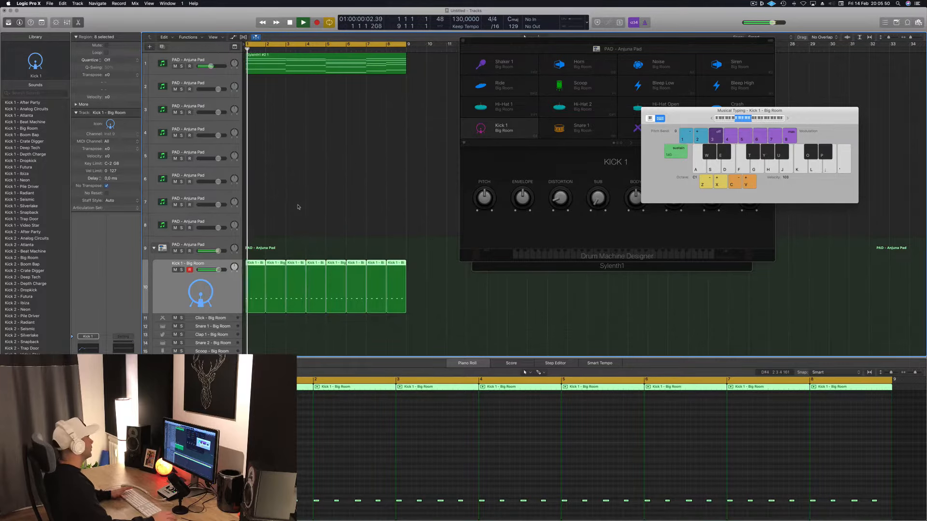
Copy the first kick region to the Snare 1 - Big Room track at bar 1 and adapt its notes for the snare.
scroll(297, 208, down, 2)
click(256, 220)
drag(255, 220, 253, 284)
drag(299, 495, 217, 515)
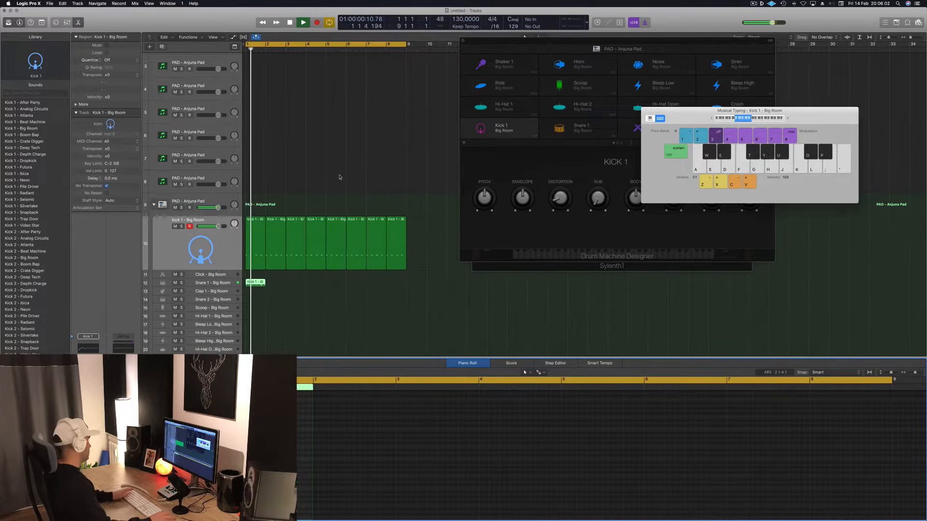
Repeat the one-bar snare region to fill bars 1 to 8 and play it with the kick.
drag(253, 284, 364, 285)
shift+click(256, 282)
key(space)
Copy the first kick region to the Hi-Hat 1 - Big Room track and move its notes to a higher pitch on the offbeats.
click(259, 235)
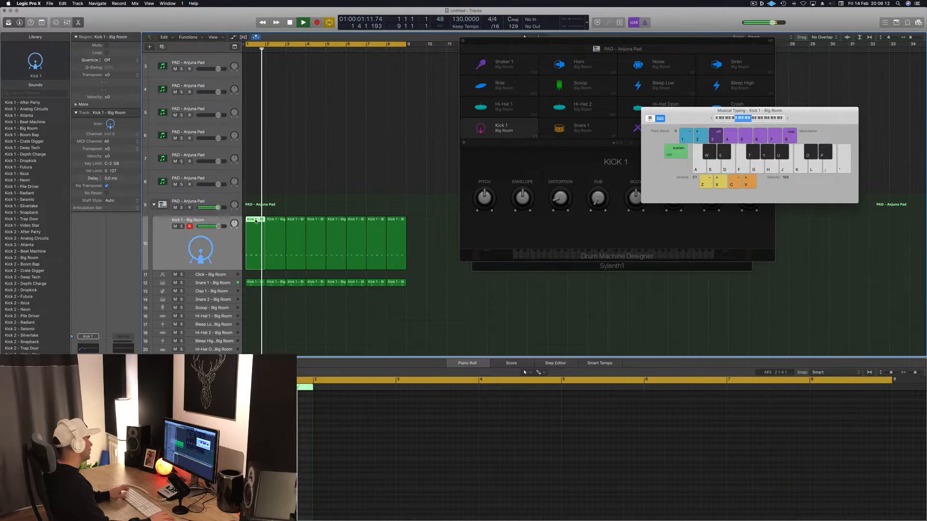
key(space)
mouse_move(259, 235)
mouse_down()
mouse_move(255, 351)
mouse_move(251, 250)
mouse_up()
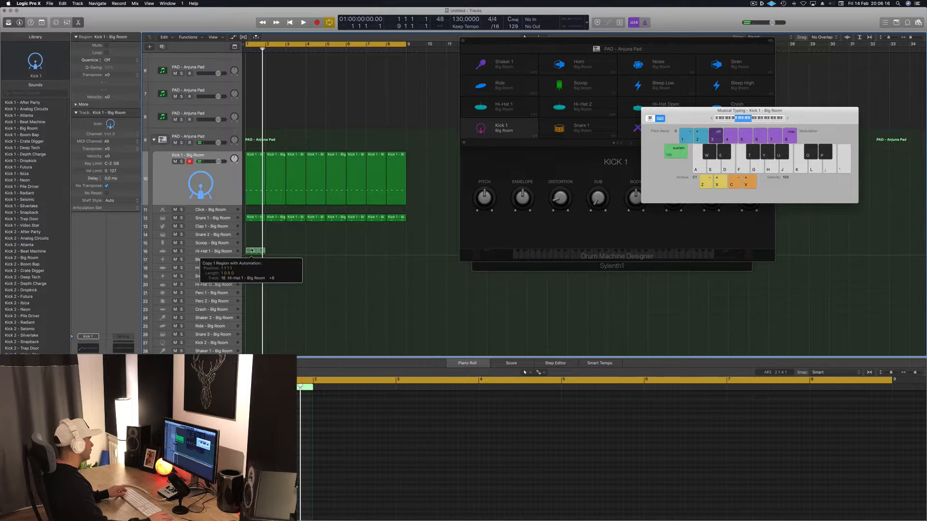
click(301, 472)
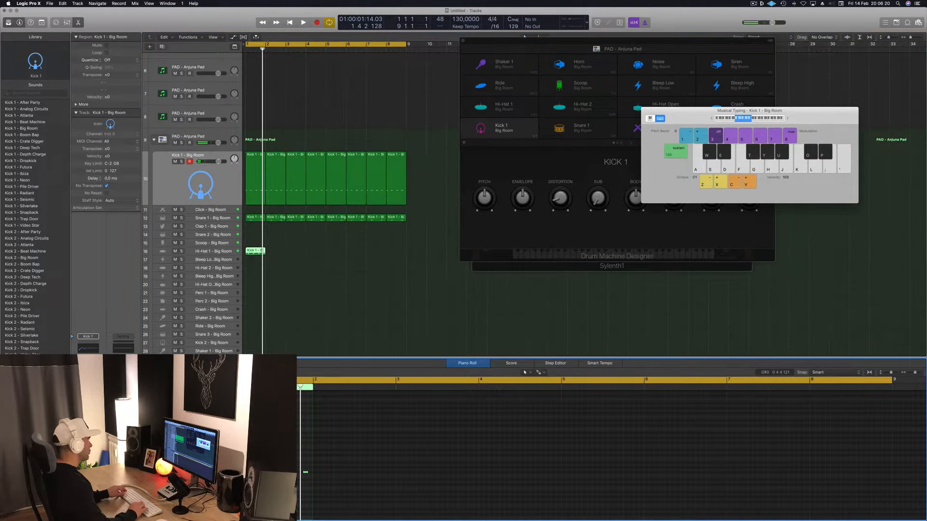
key(space)
Repeat the one-bar hi-hat region to fill bars 1 to 8 and play back the beat.
drag(257, 252, 330, 256)
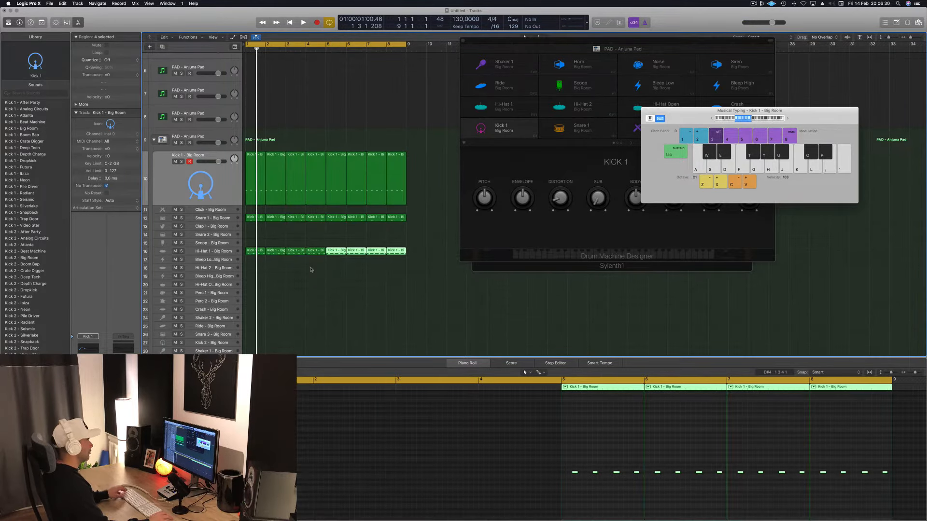
key(space)
scroll(299, 271, down, 2)
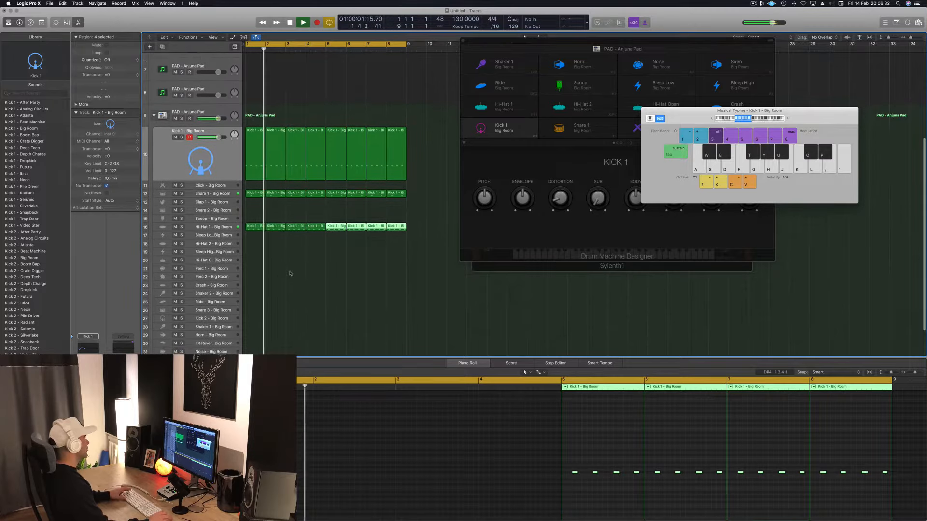
scroll(290, 273, down, 2)
key(space)
Copy the first hi-hat region to the Perc 1 - Big Room track and rework it into a higher-pitched pattern of three notes per bar, auditioning it.
drag(254, 200, 252, 243)
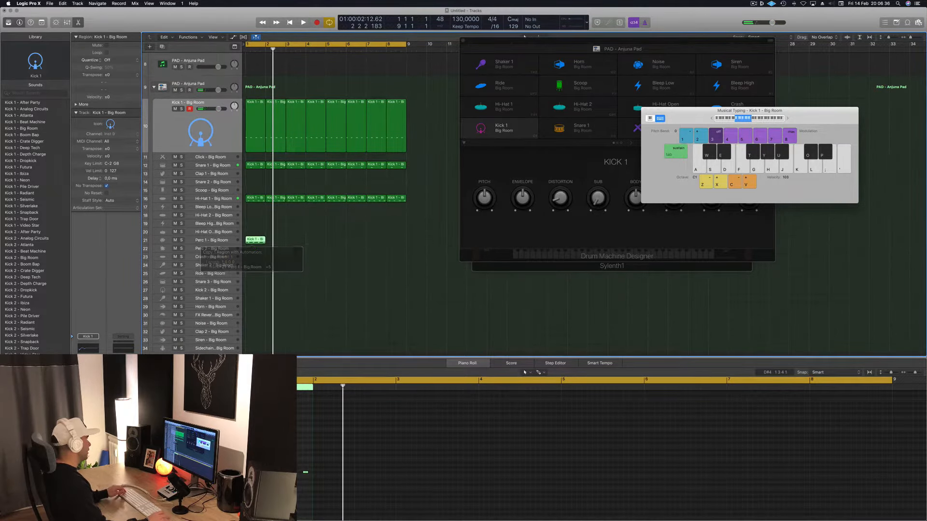
drag(241, 465, 310, 482)
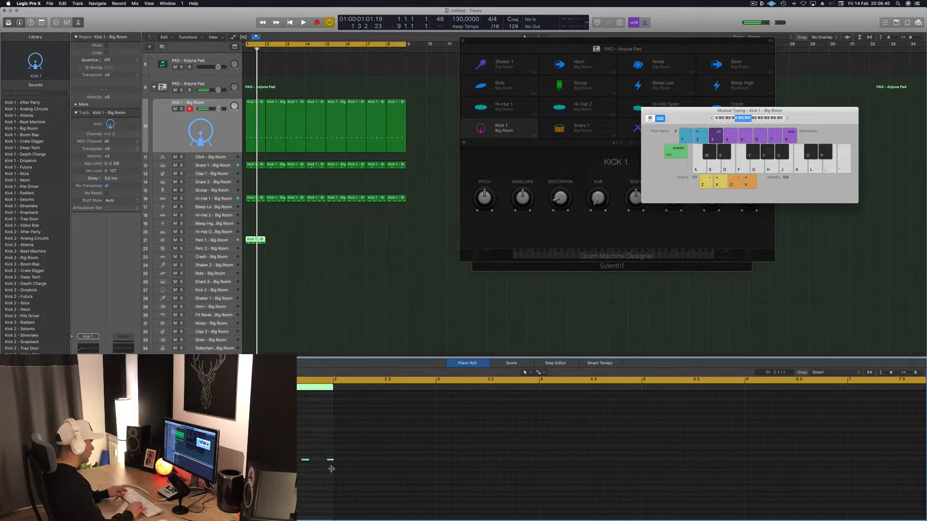
key(space)
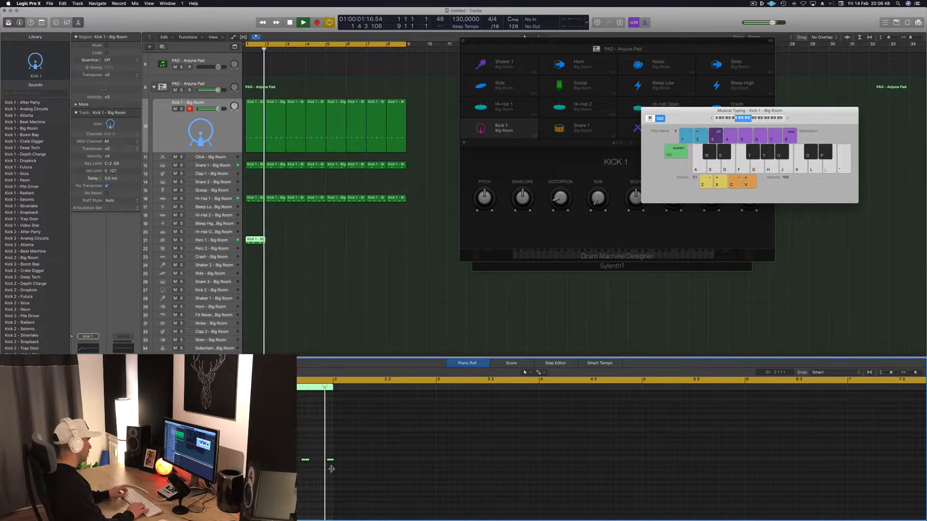
key(Return)
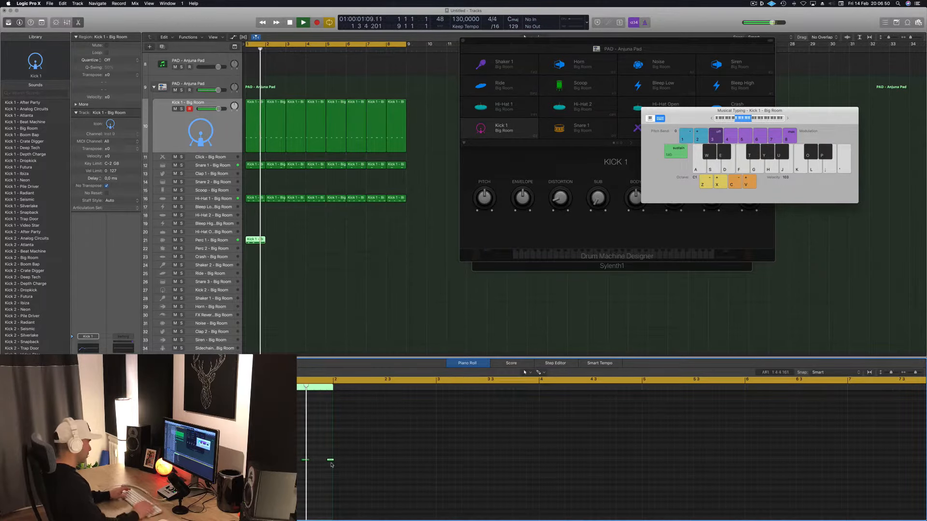
key(Return)
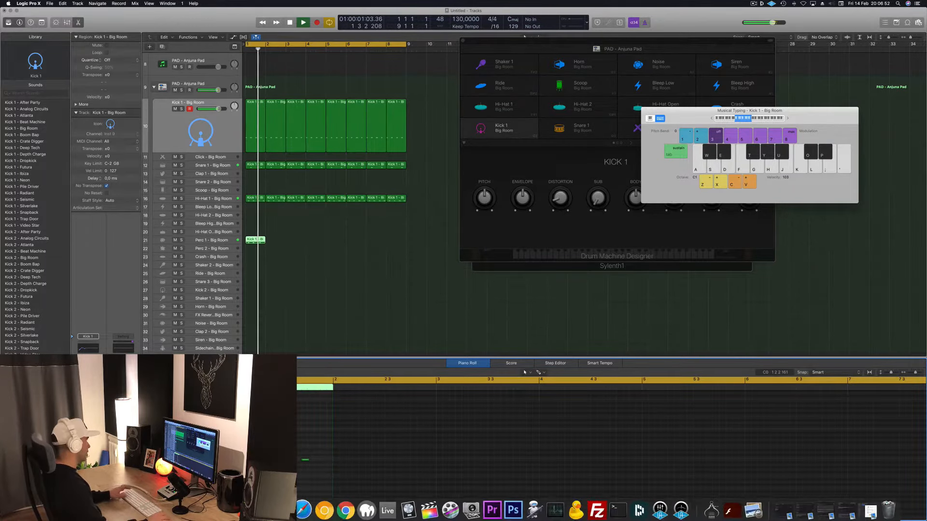
key(Return)
Repeat the one-bar Perc 1 region to fill bars 1 to 8 and play the loop from the start.
drag(255, 240, 294, 244)
mouse_move(342, 242)
mouse_down()
mouse_move(261, 243)
mouse_move(341, 245)
mouse_up()
scroll(278, 266, down, 1)
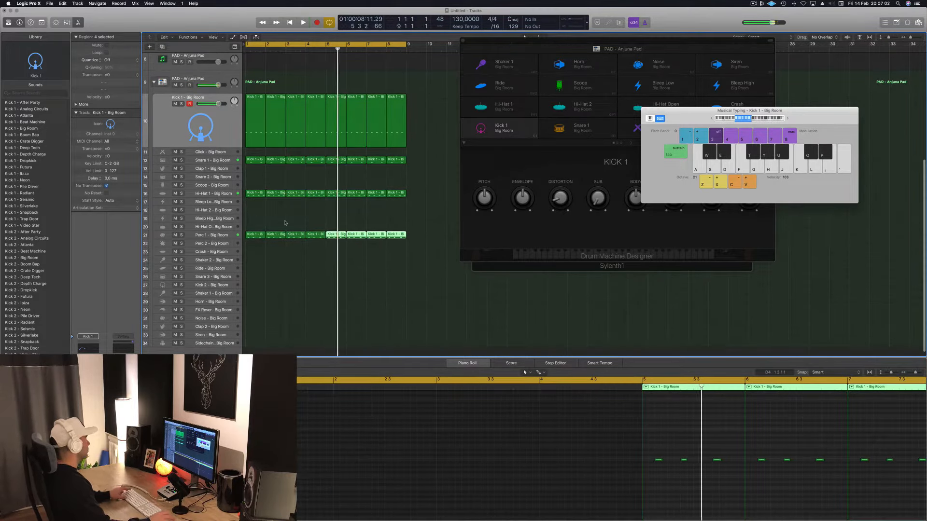
key(Return)
Copy the first Perc 1 region to the Perc 2 - Big Room track, adjust its notes' pitch and timing, and audition it.
click(262, 229)
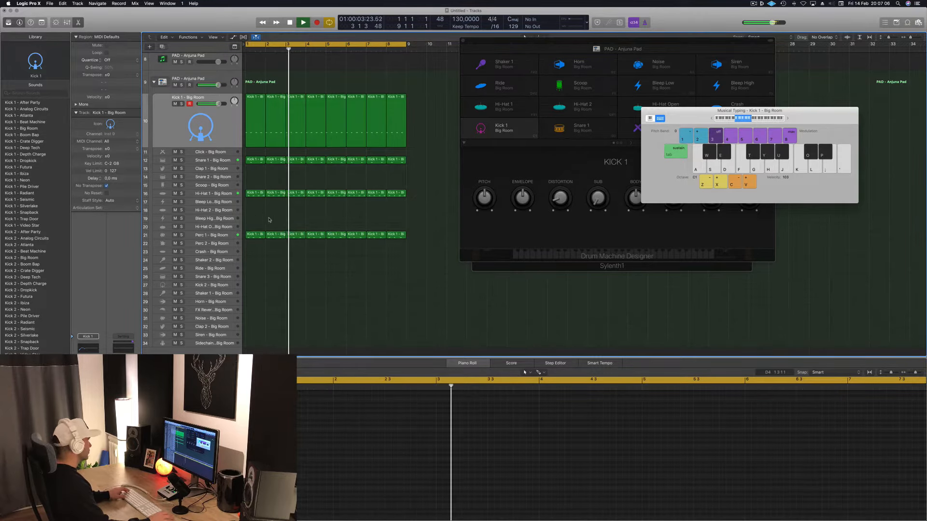
drag(255, 236, 254, 244)
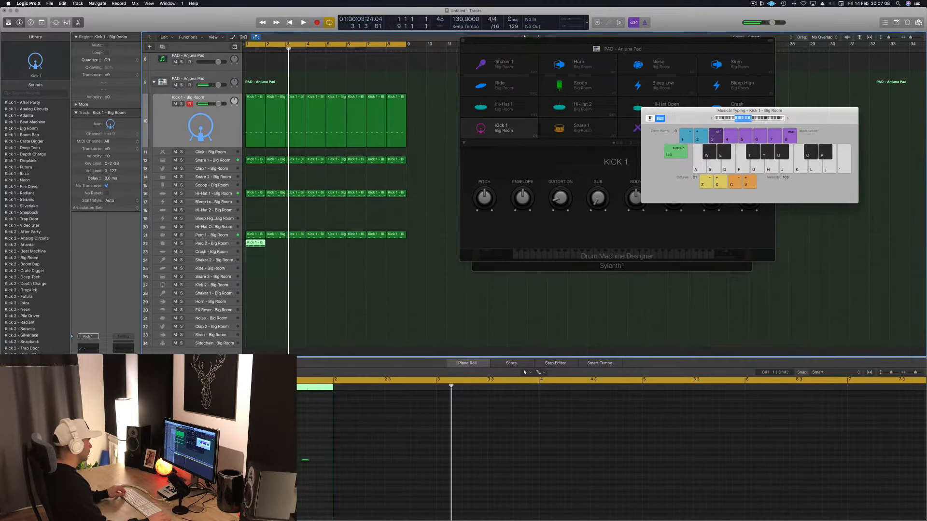
click(306, 459)
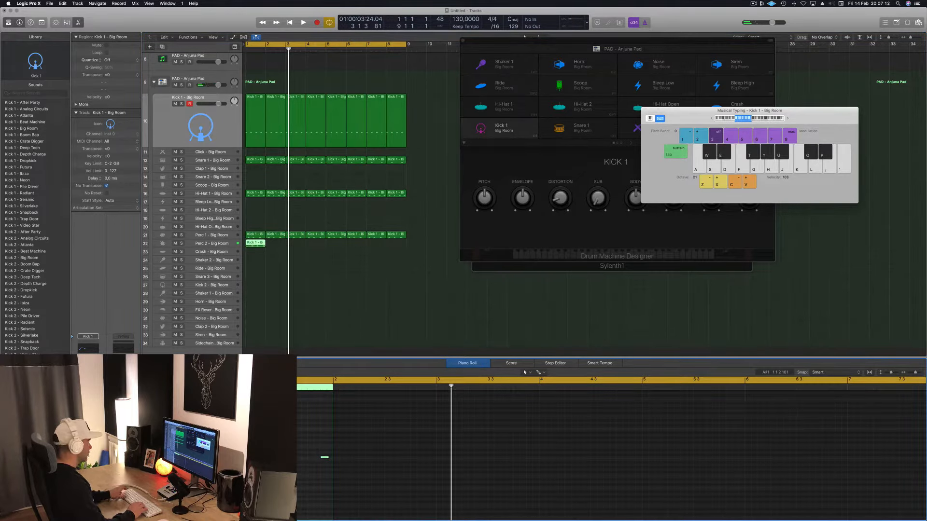
key(Return)
key(space)
key(Return)
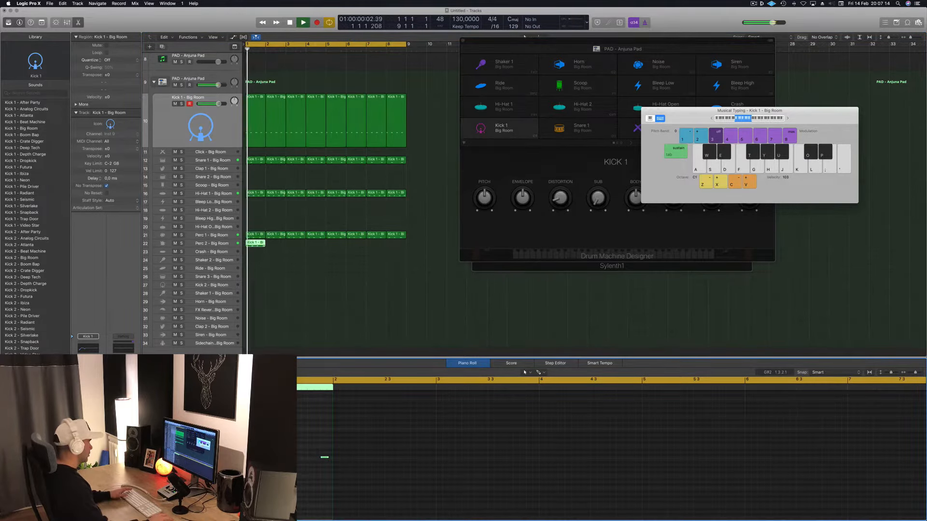
Audition the beat from the start and repeat the one-bar Perc 2 region to fill bars 1 to 8.
key(space)
key(Return)
key(space)
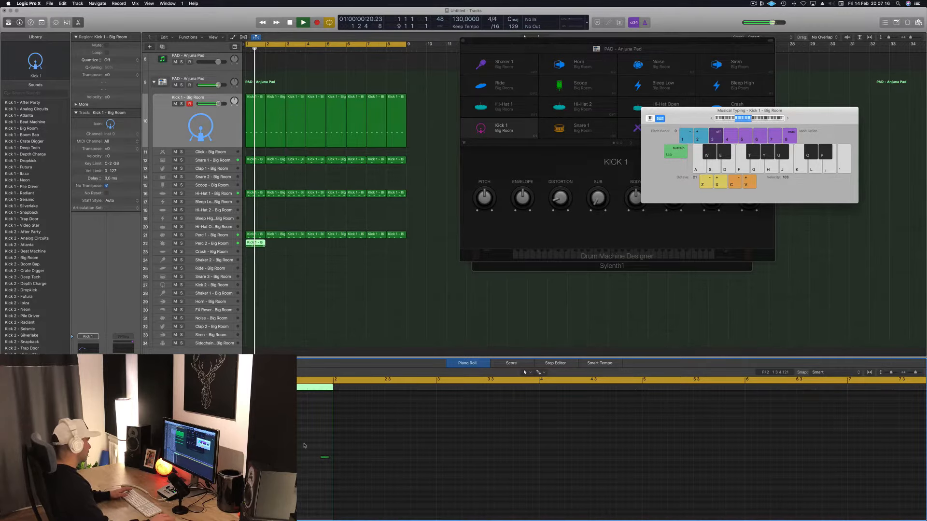
key(Return)
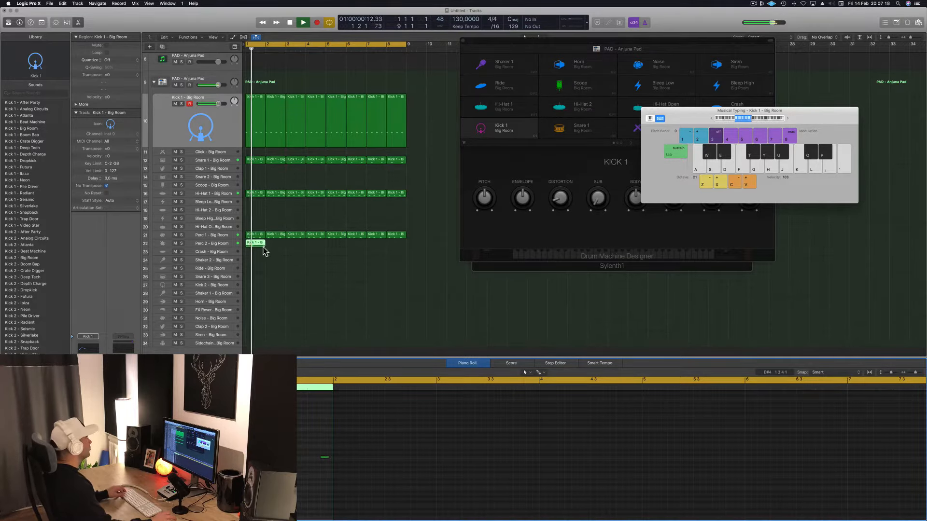
drag(256, 243, 332, 247)
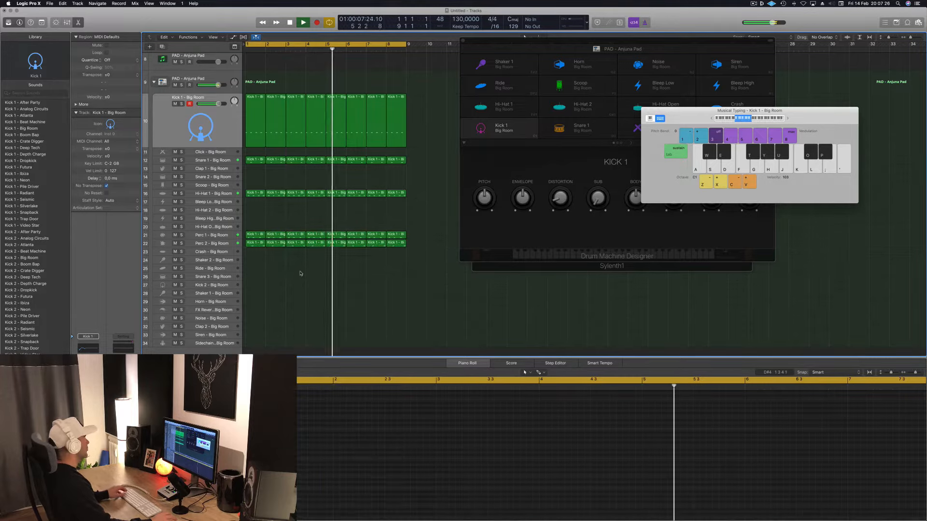
Replace the Perc 2 track's sound with Conga Low - Beat Machine after trying Conga High - Beat Machine, auditioning with the beat.
click(223, 244)
key(Return)
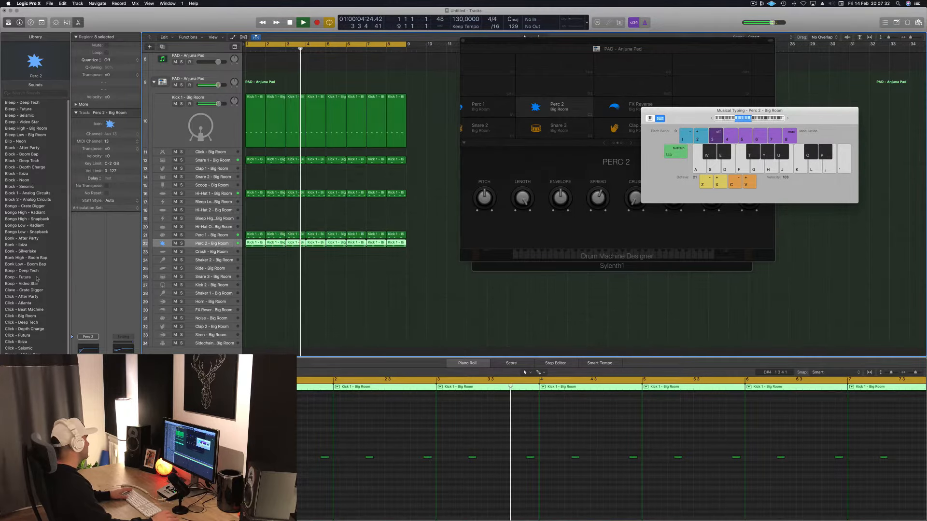
scroll(37, 323, down, 3)
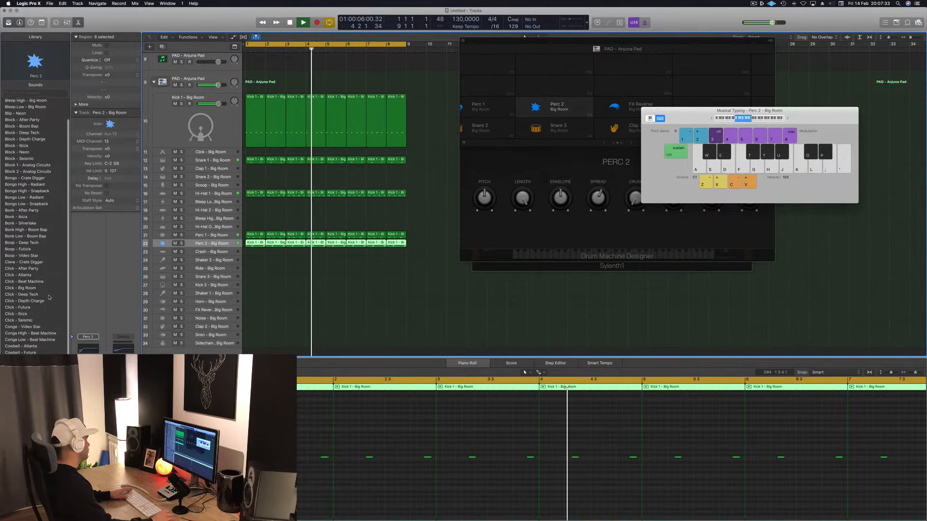
click(23, 329)
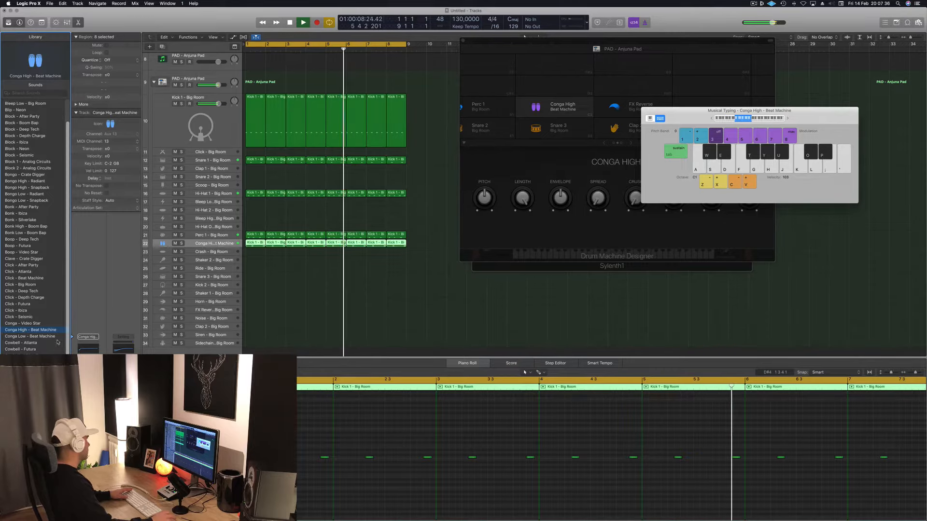
click(20, 337)
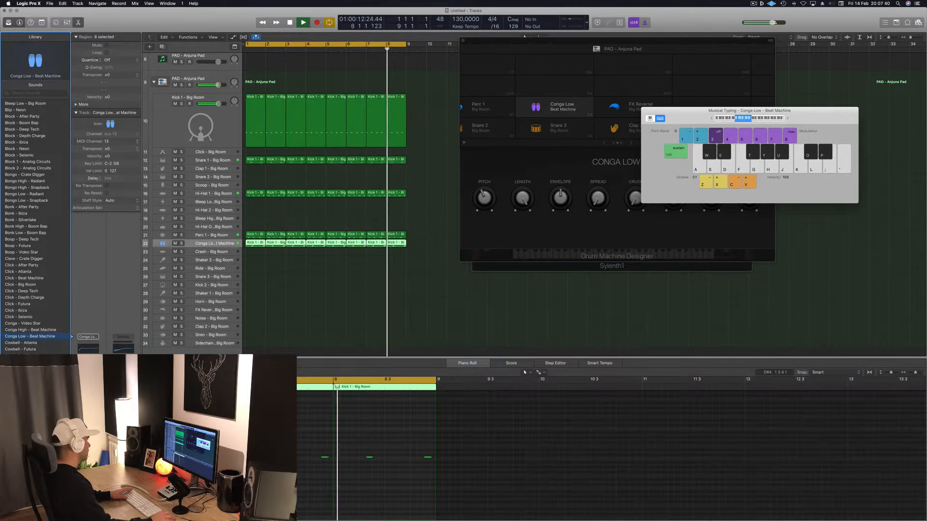
key(space)
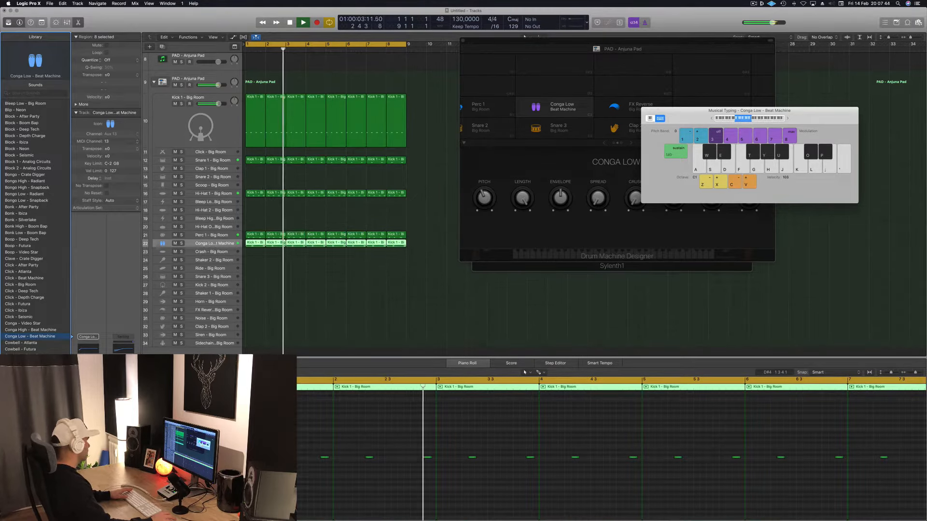
Copy the first kick region to the Ride - Big Room track and audition it from the start.
scroll(295, 293, down, 1)
scroll(295, 294, down, 1)
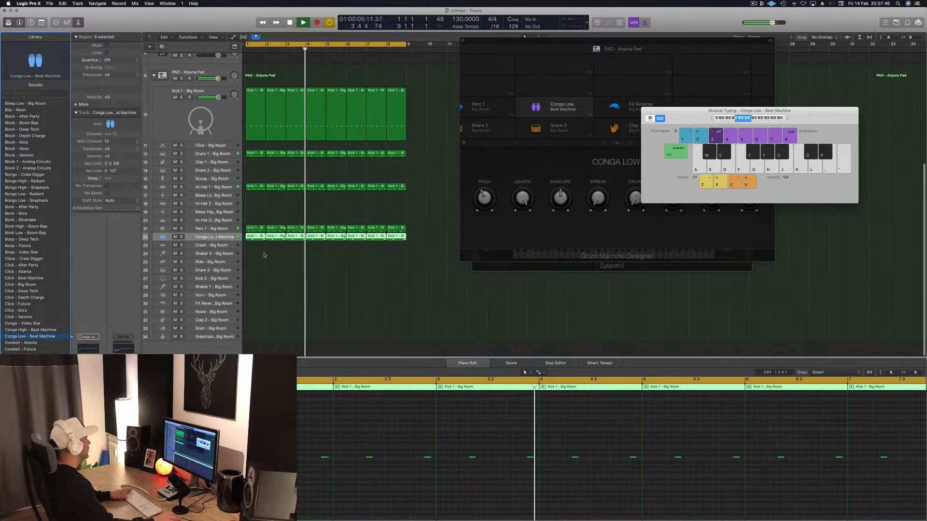
key(space)
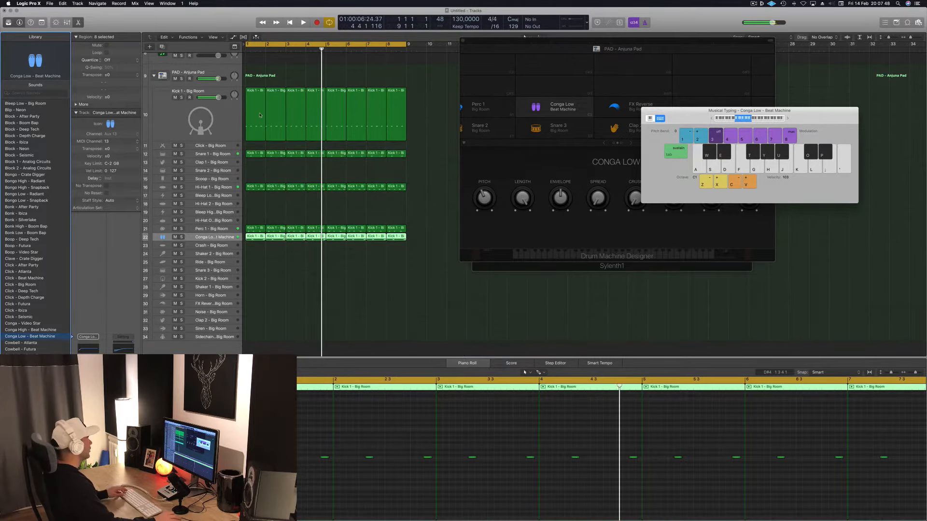
drag(253, 107, 249, 262)
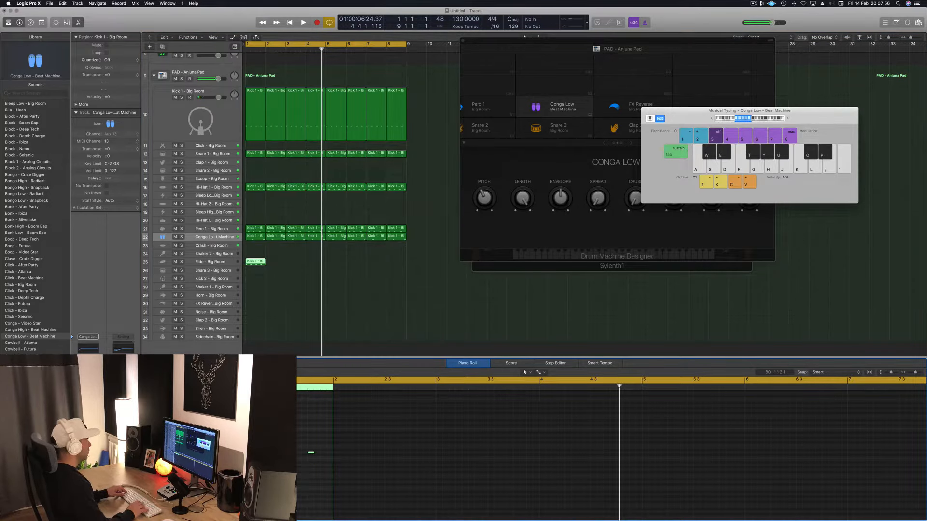
key(Return)
key(space)
click(226, 263)
key(space)
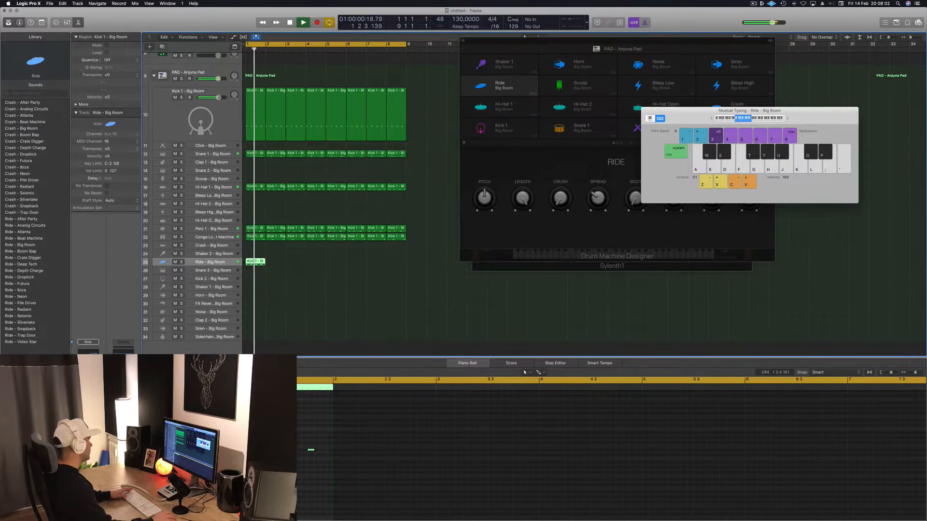
Repeat the one-bar Ride region to fill bars 1 to 8, then deselect the regions.
drag(261, 264, 343, 264)
shift+click(259, 264)
shift+click(276, 264)
shift+click(262, 264)
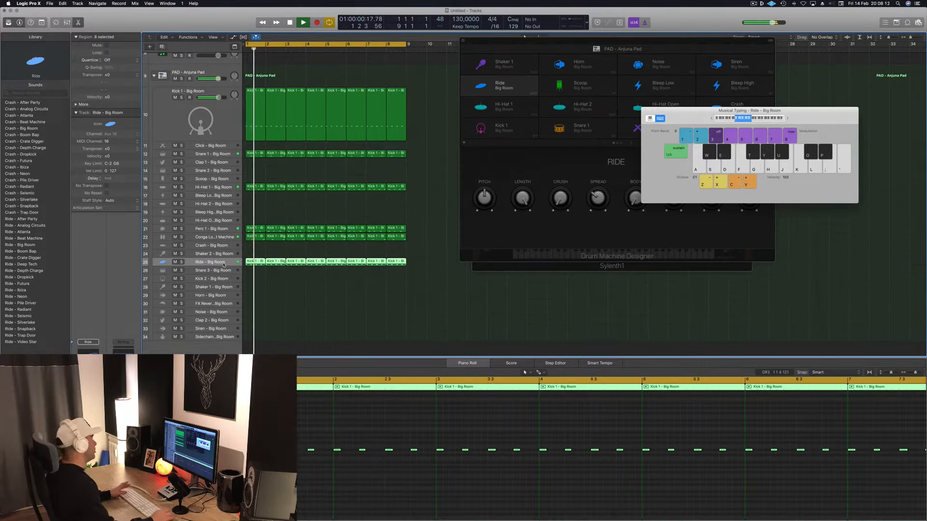
click(279, 298)
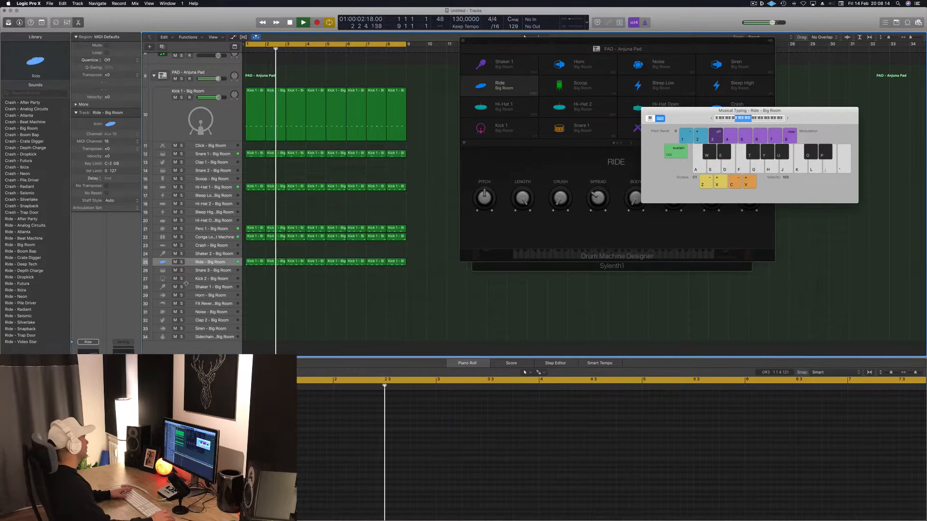
Copy the eight-bar chord region from the first PAD - Anjuna Pad track to track 2 and select that track.
scroll(326, 202, up, 5)
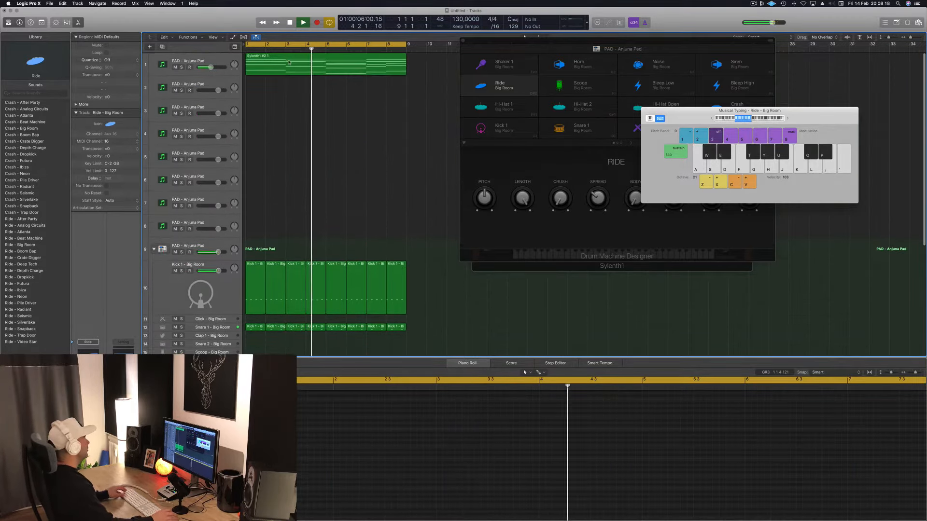
key(space)
drag(289, 63, 283, 95)
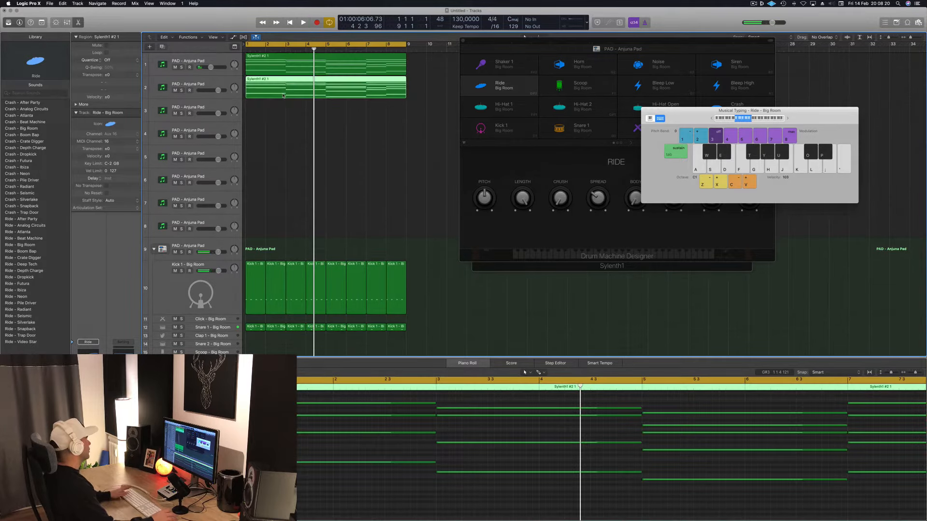
click(224, 82)
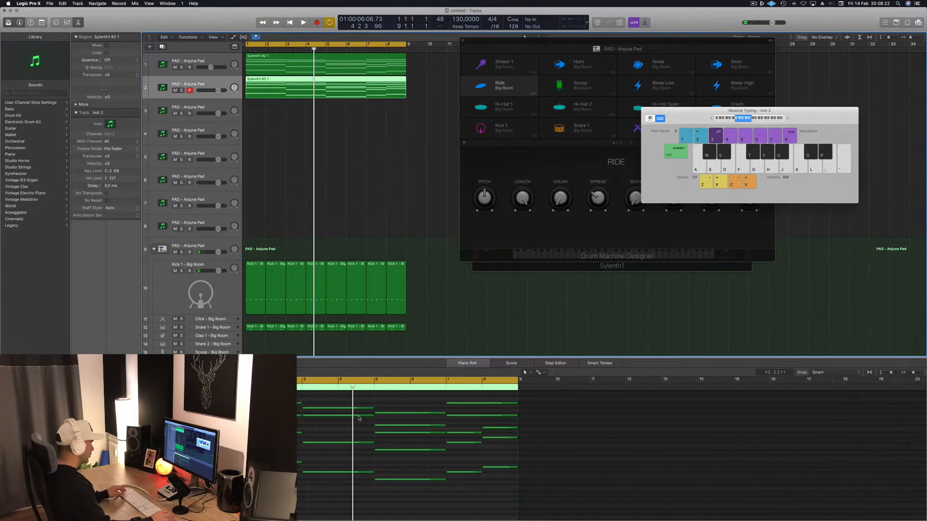
Delete the upper chord notes in the track 2 region, keeping only the lowest note line, and audition it.
drag(281, 399, 484, 452)
key(Delete)
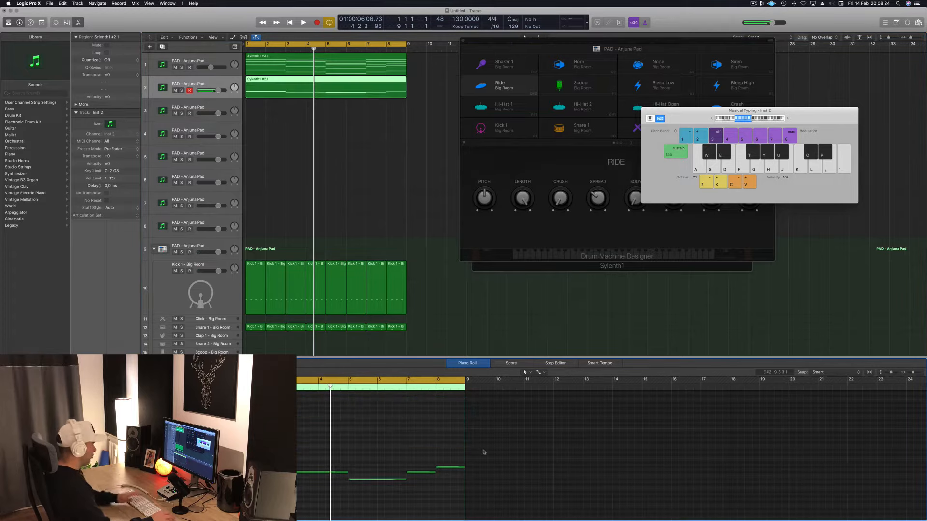
key(space)
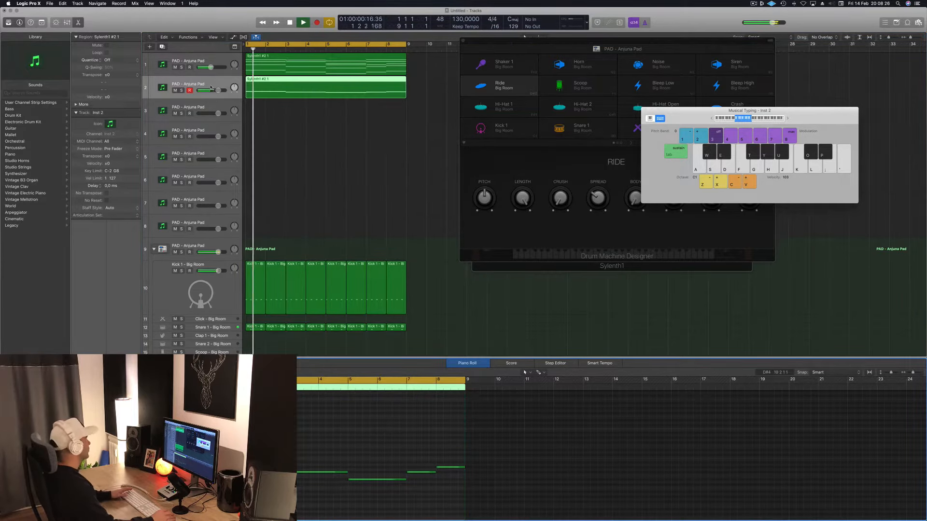
key(space)
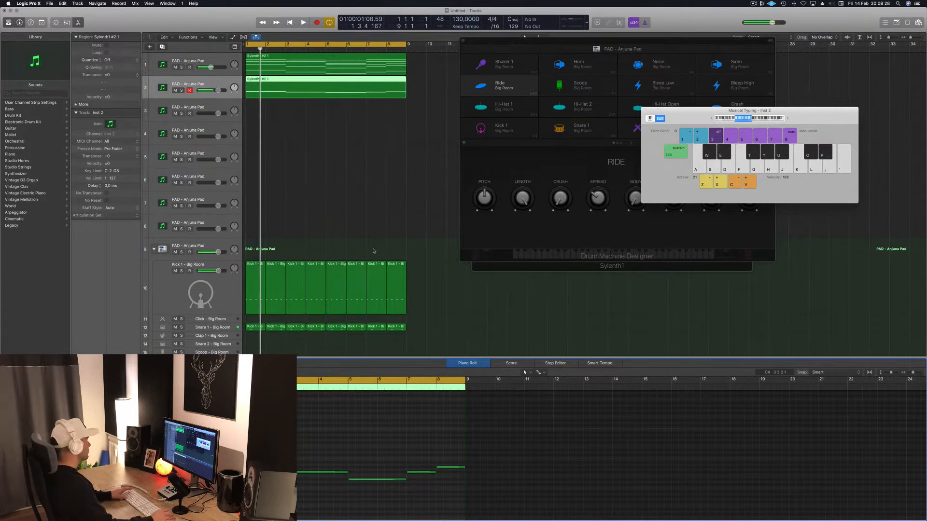
key(space)
key(space)
Shorten the bass notes at the start of bars 1, 3 and 5 into short stabs.
key(super+Right)
drag(296, 444, 450, 505)
drag(485, 479, 402, 481)
key(super+Right)
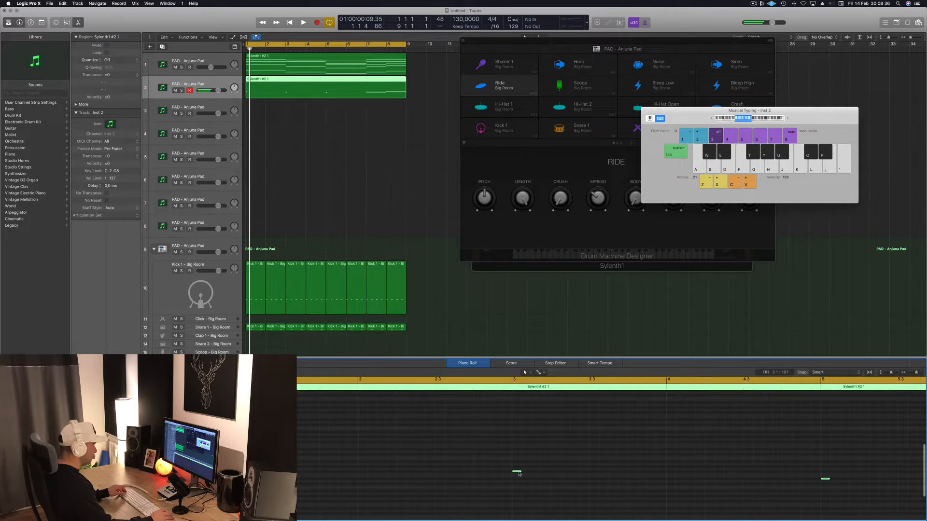
Duplicate the short bass notes into rhythmic groups of three at bars 1, 3 and 5, then solo track 2 and audition.
drag(518, 473, 555, 479)
key(space)
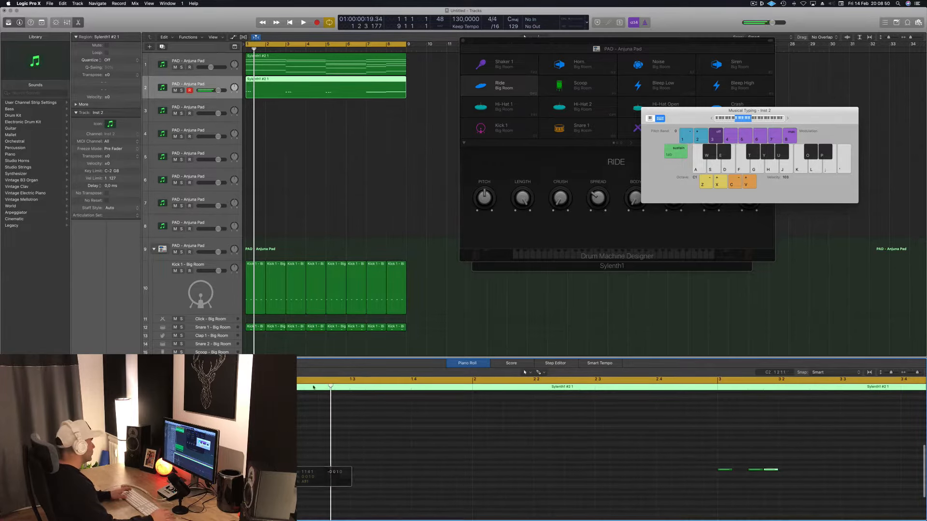
key(space)
click(182, 90)
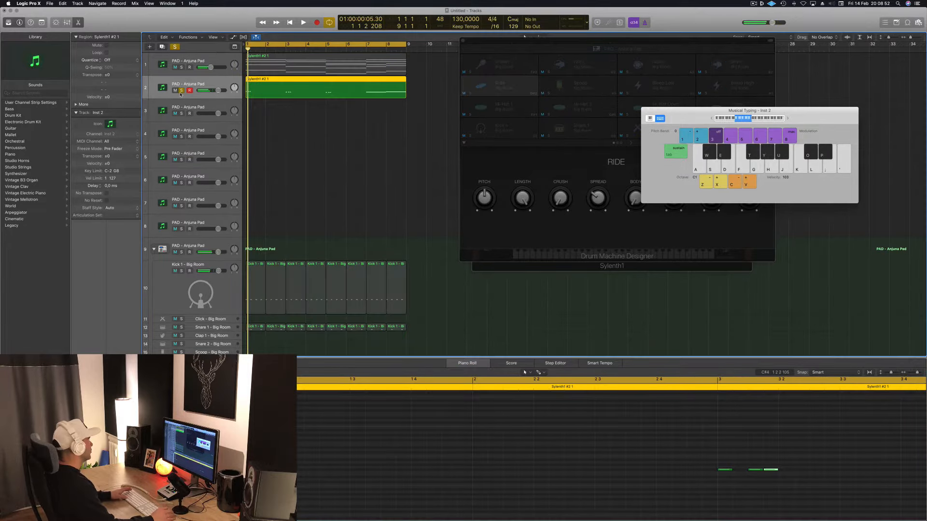
key(space)
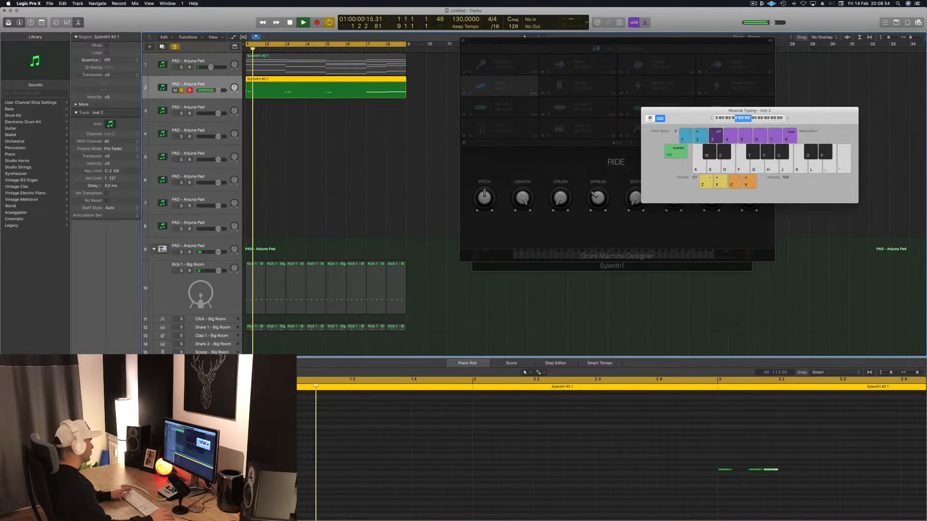
key(space)
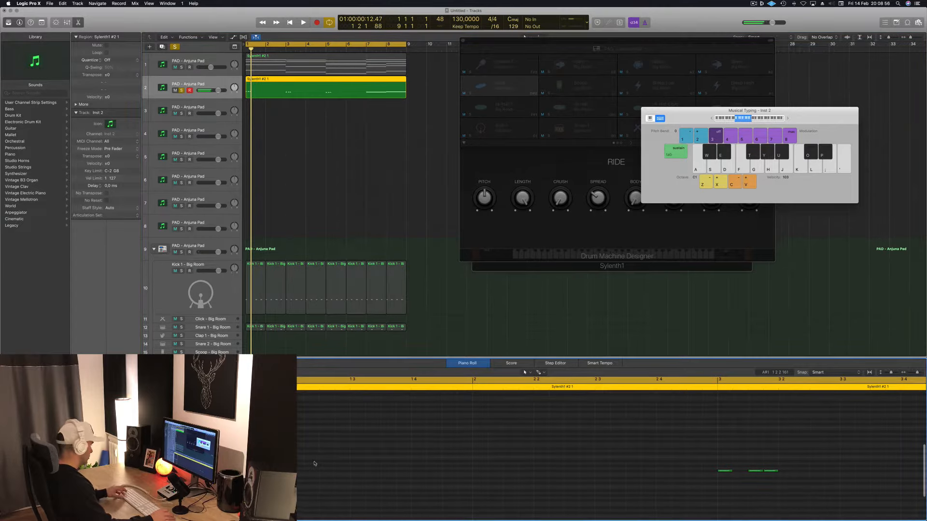
Duplicate the bass notes slightly later so each short group repeats within its bar, and audition the pattern.
drag(235, 462, 314, 464)
key(space)
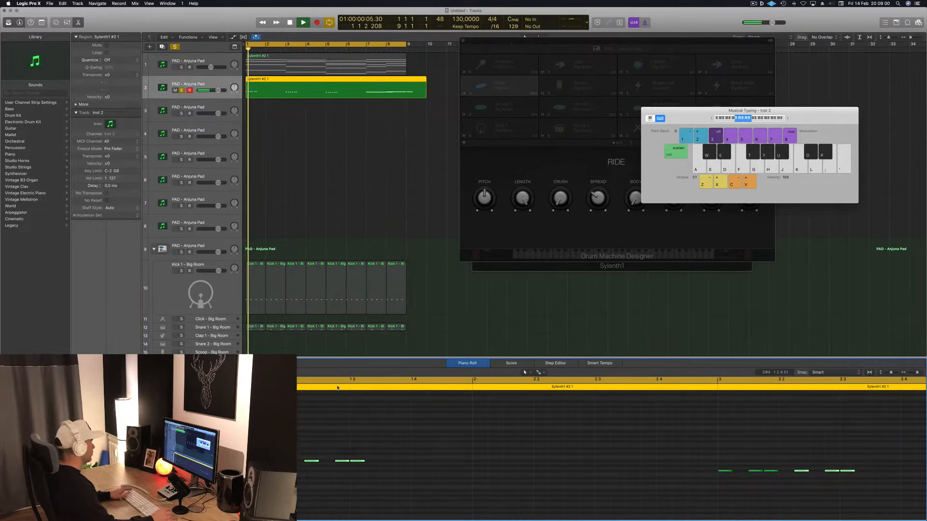
key(space)
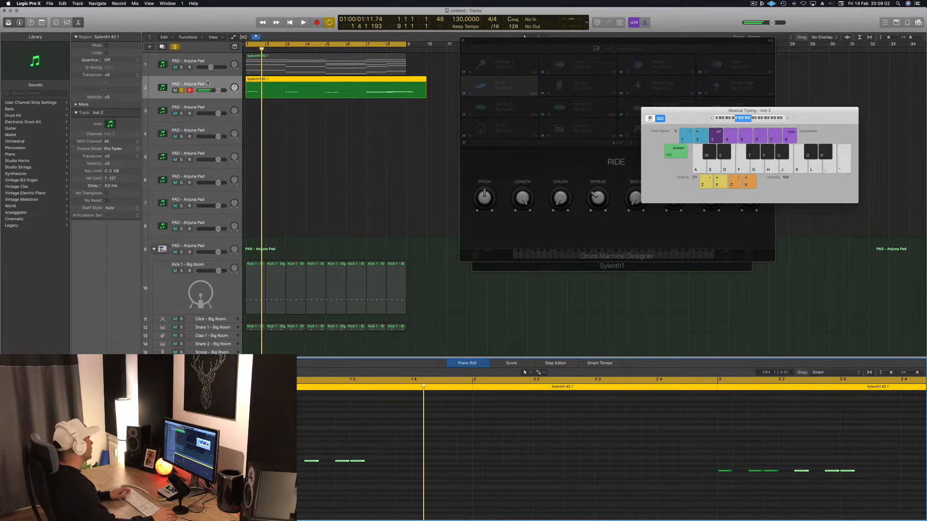
Clean up the overlapping long bass notes in bars 7 and 8 so each fills one bar, and play the line.
click(207, 83)
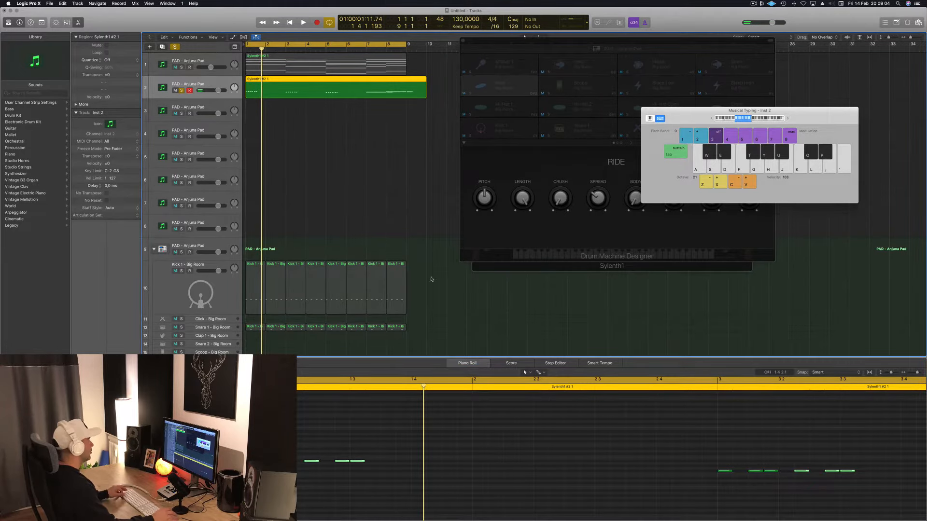
scroll(404, 189, down, 5)
scroll(585, 459, down, 5)
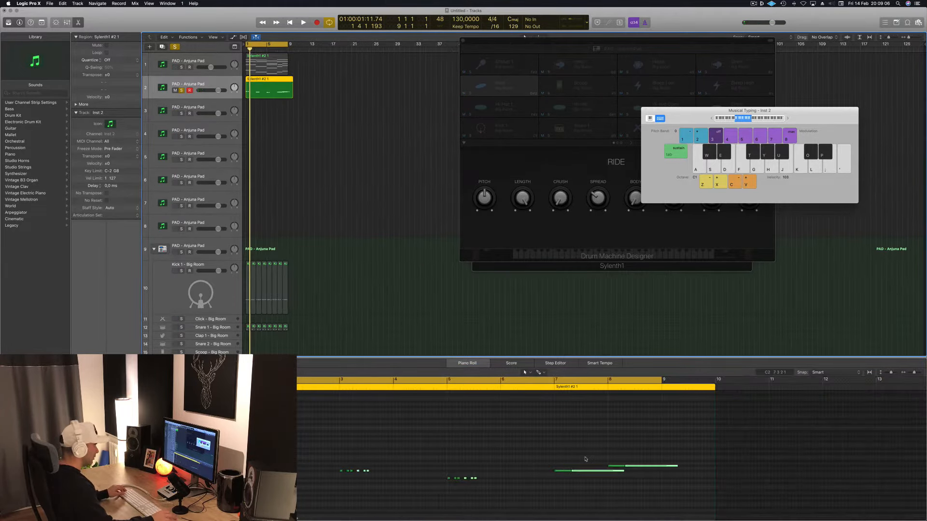
click(600, 484)
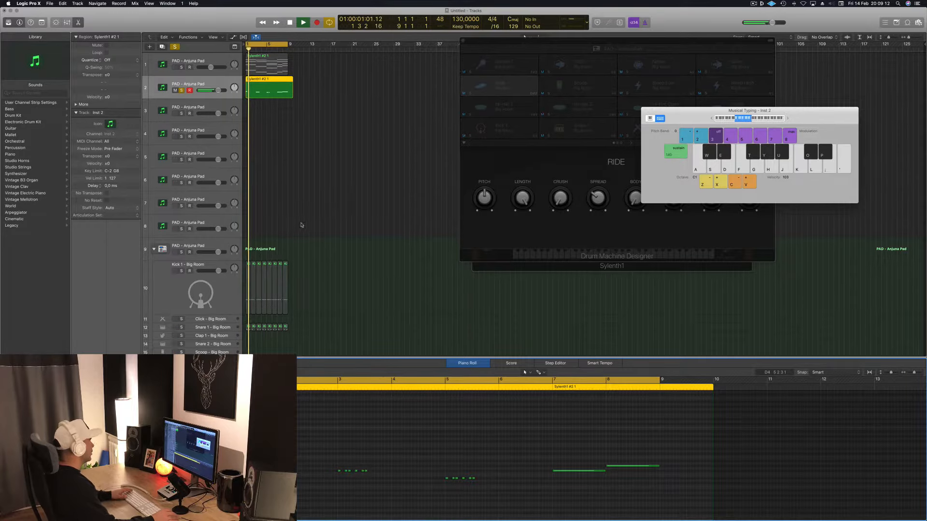
Open the Sylenth1 instrument on track 2 and load the Sylenth1 Definitive Collection factory bank.
scroll(306, 208, up, 5)
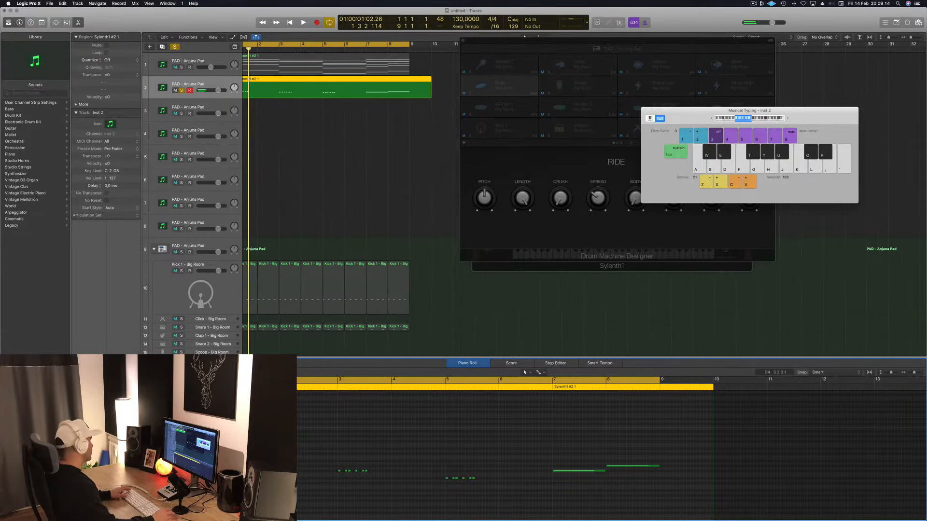
double_click(162, 87)
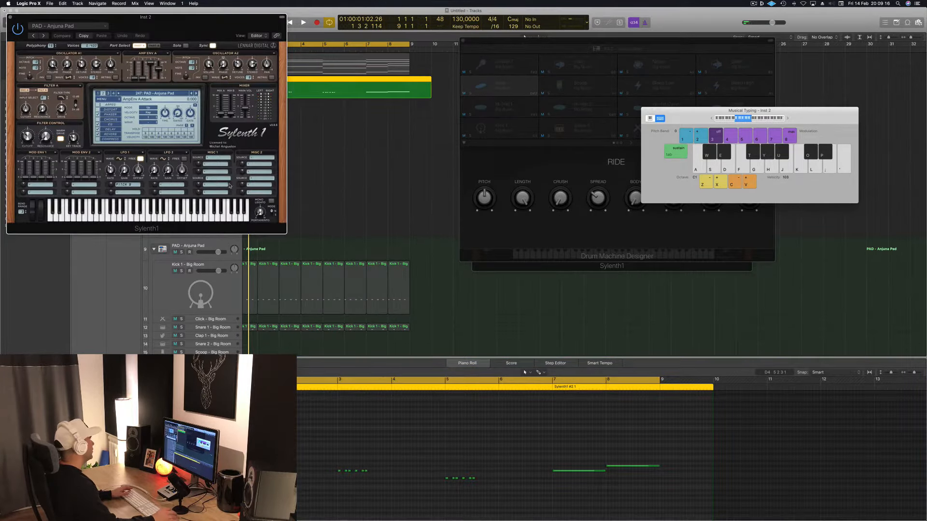
click(159, 93)
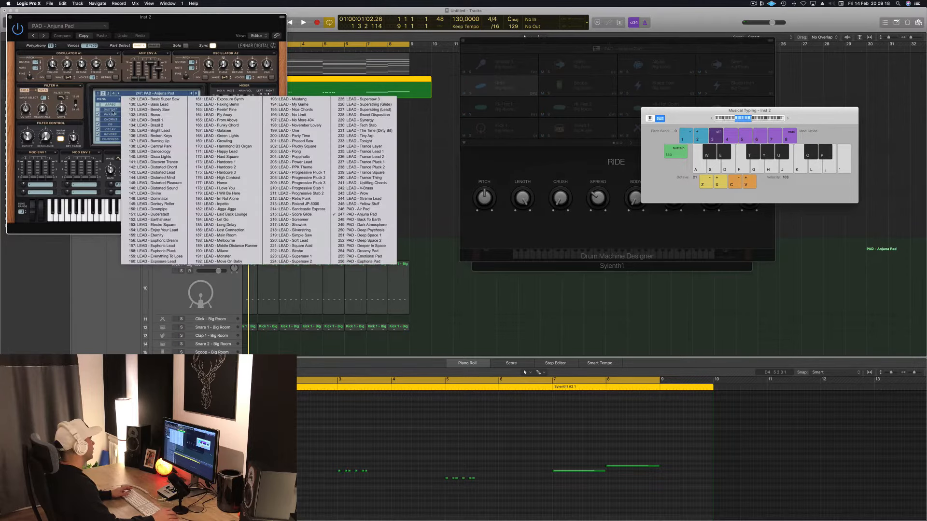
click(115, 110)
click(110, 105)
click(115, 100)
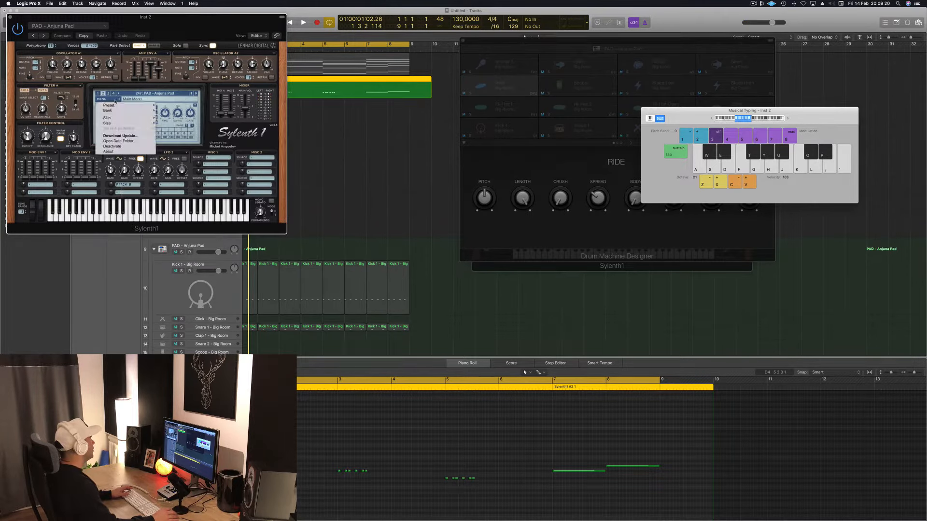
mouse_move(127, 111)
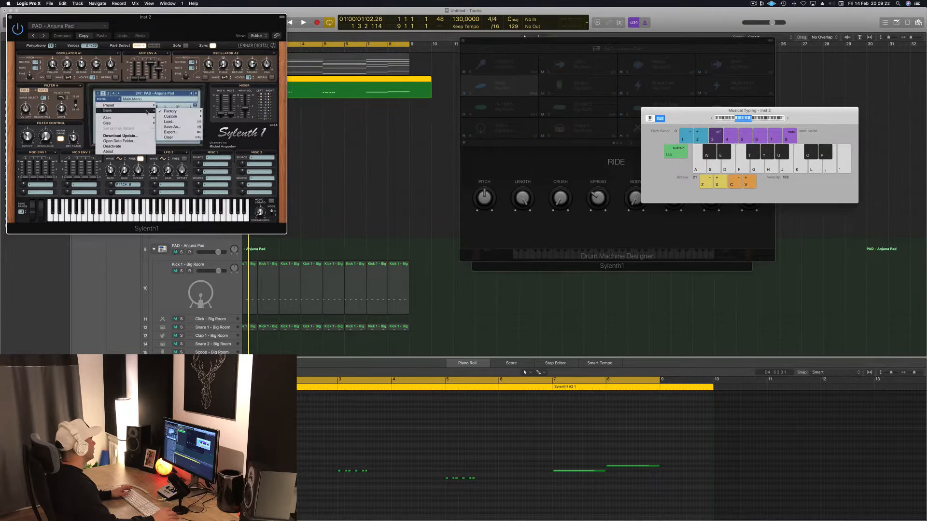
mouse_move(179, 114)
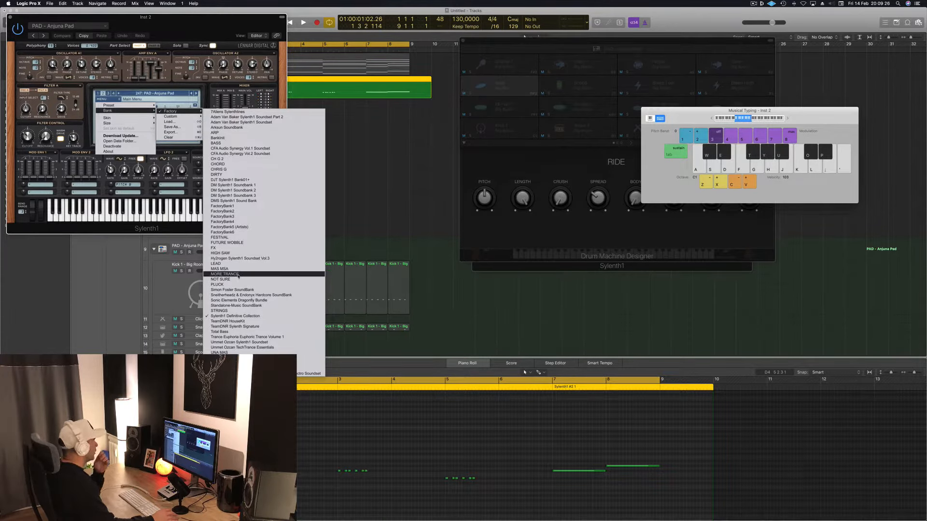
click(224, 274)
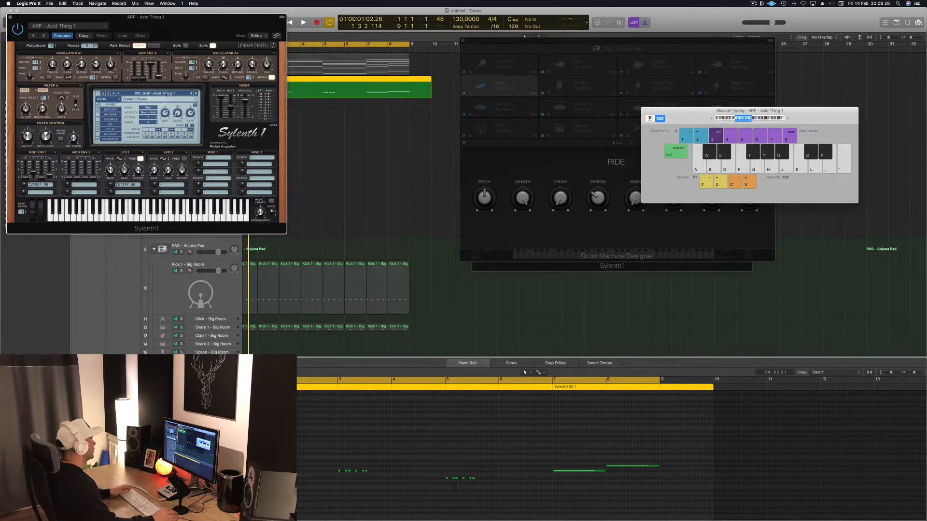
Select the BASS - Acid Bass preset, move the Sylenth1 window clear of the tracks, and start playback.
click(166, 94)
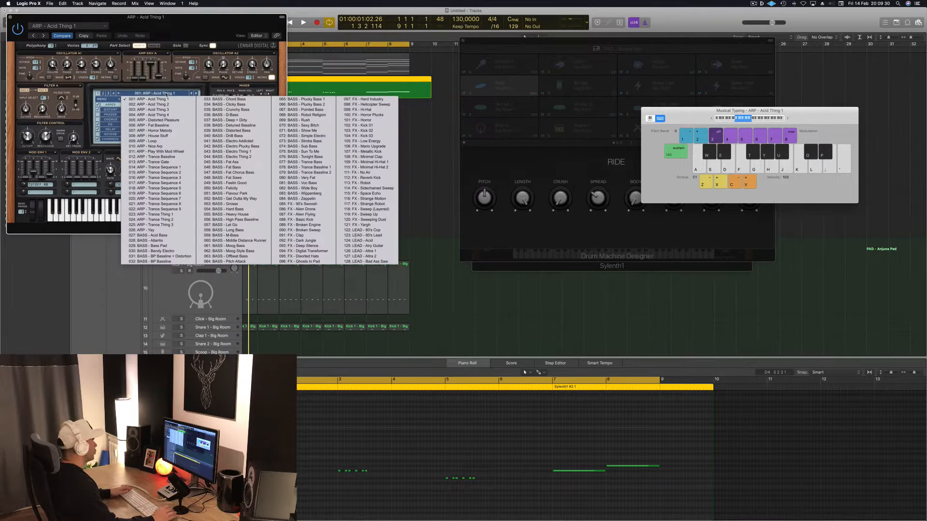
click(154, 235)
drag(199, 30, 622, 66)
key(space)
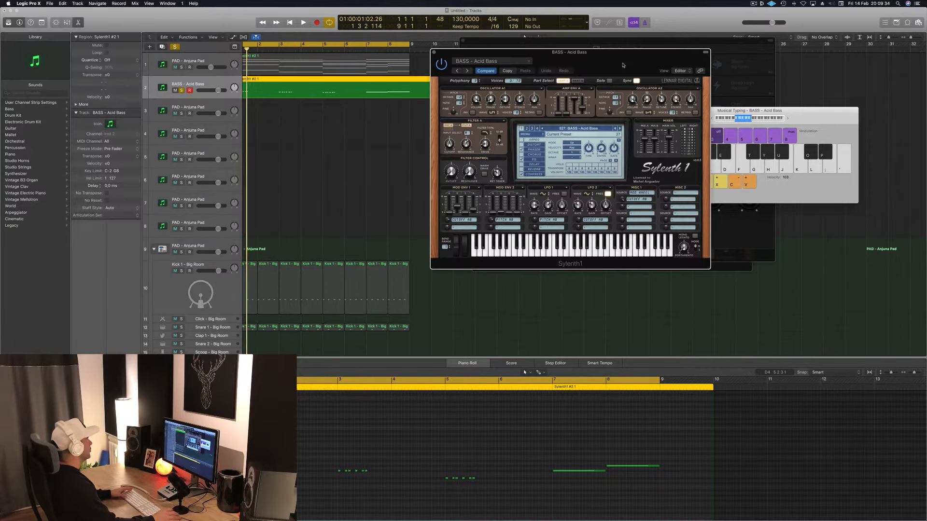
Unsolo track 2 and play the bass together with the drums and chords.
click(175, 90)
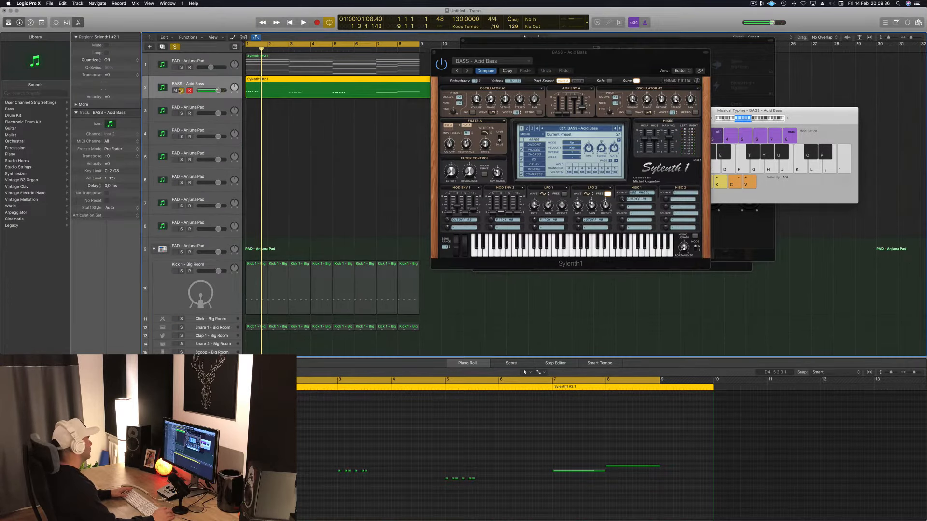
click(181, 90)
key(space)
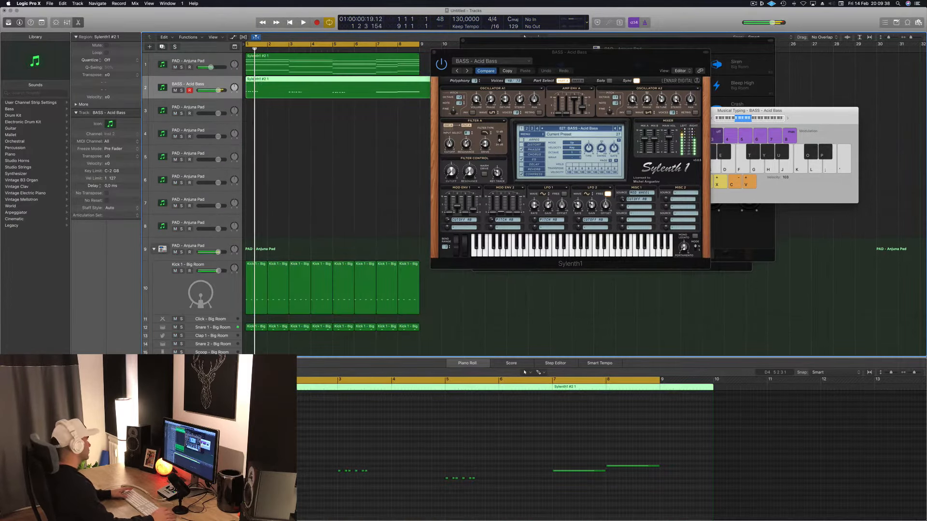
key(space)
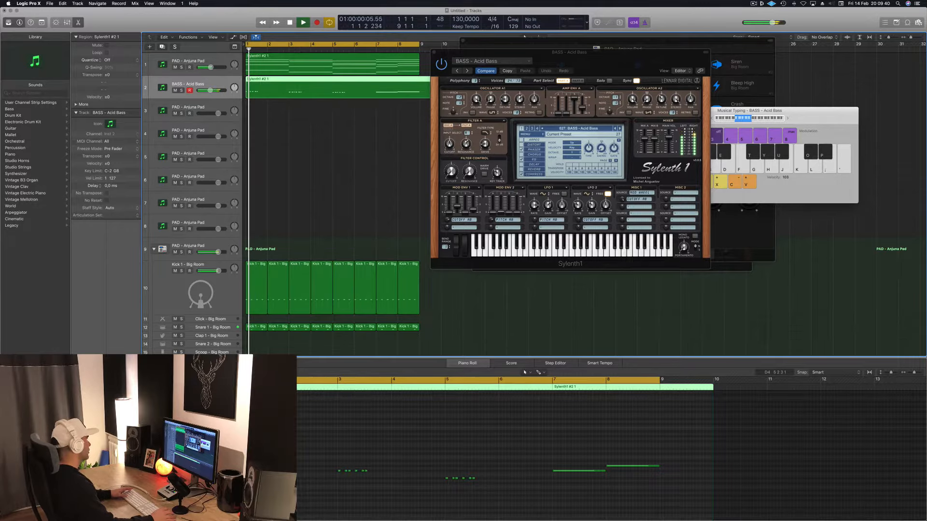
key(space)
key(space)
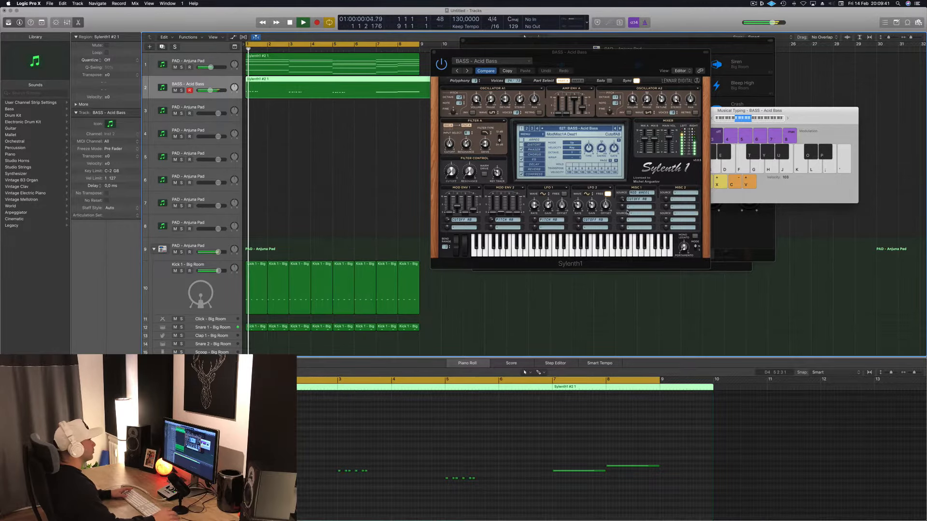
Step through the Sylenth1 bass presets during playback and settle on BASS - Clicky Bass.
click(621, 128)
click(620, 129)
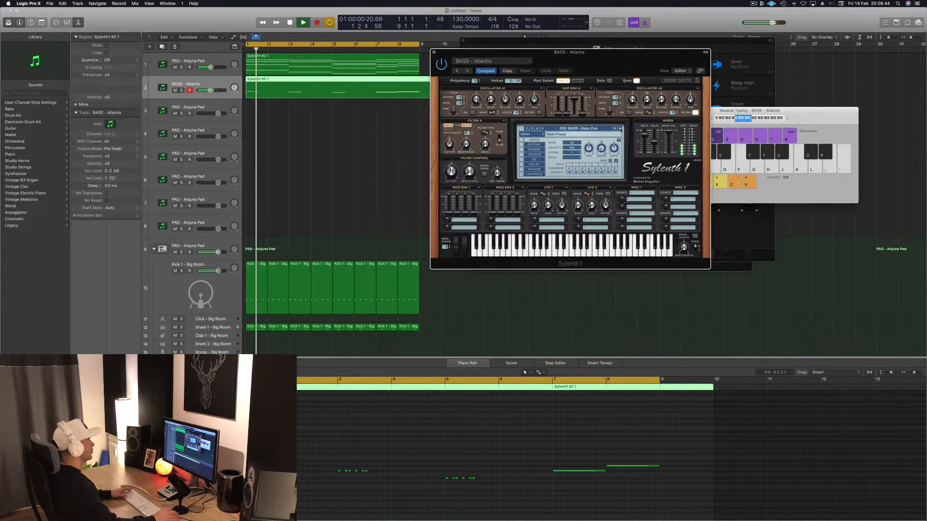
click(620, 128)
click(620, 128)
click(620, 129)
key(space)
key(space)
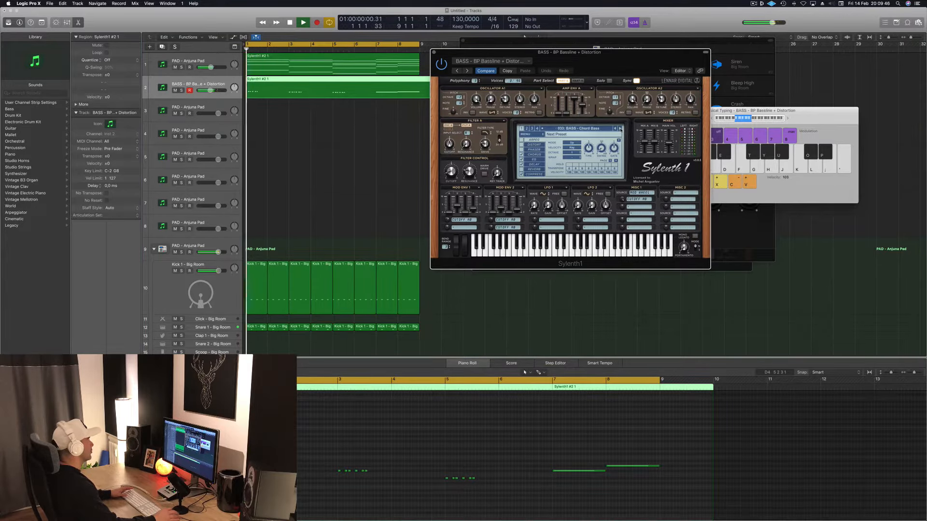
click(620, 129)
click(620, 128)
key(space)
key(space)
click(621, 129)
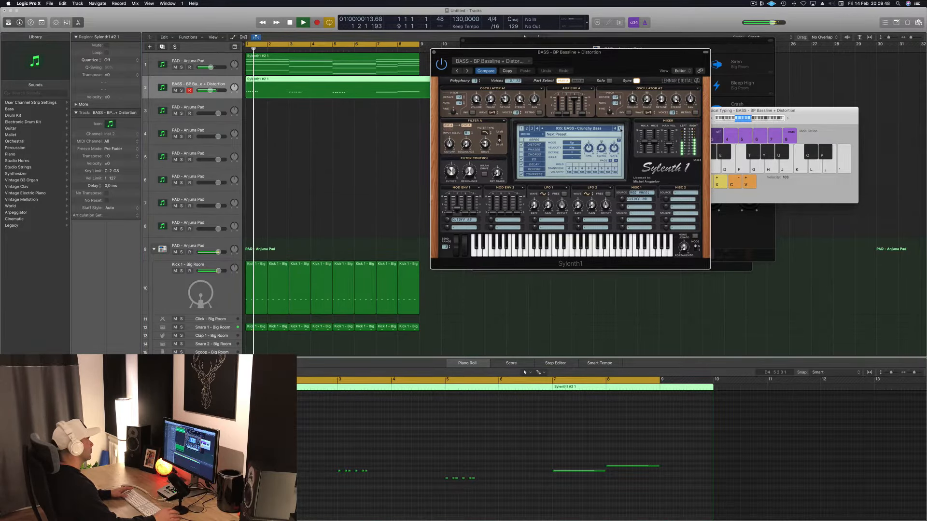
click(615, 128)
key(space)
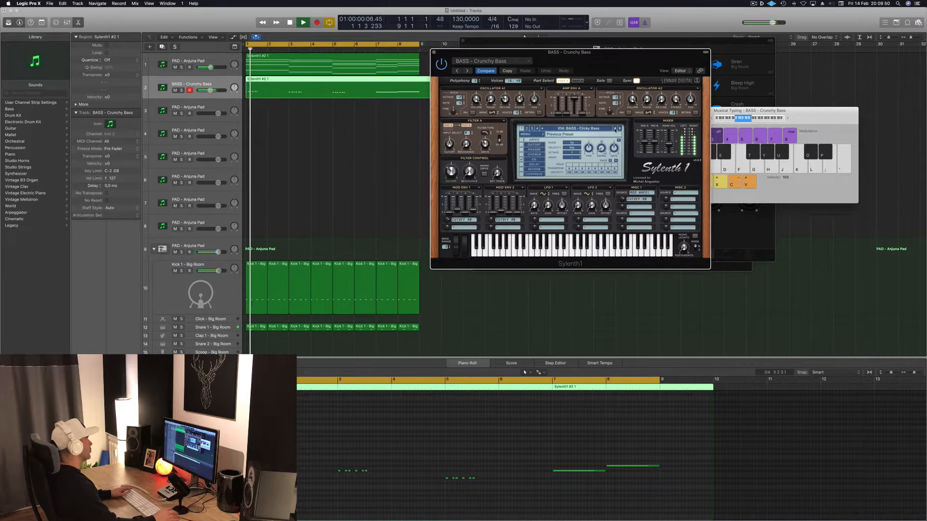
key(space)
key(space)
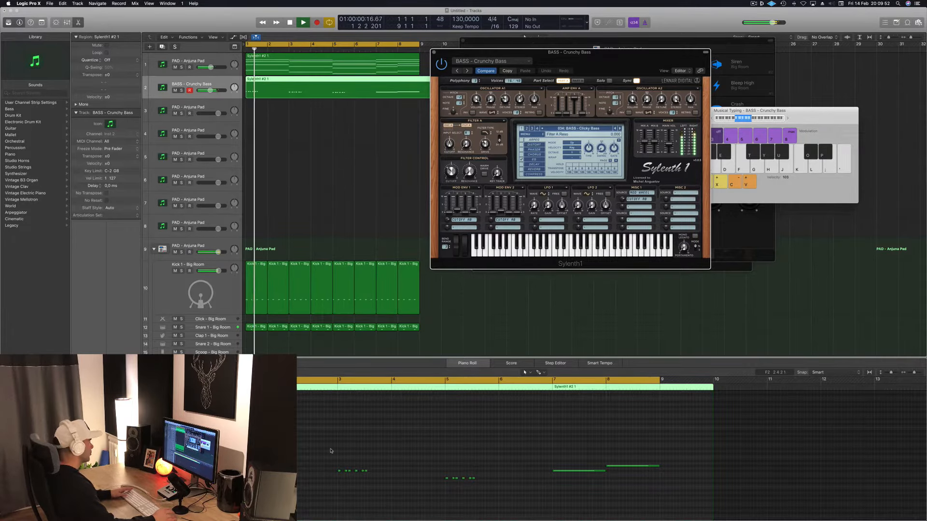
key(space)
Duplicate the short bass notes in bars 1, 3 and 5 two beats later to fill each bar, and play the result.
scroll(275, 472, up, 4)
scroll(274, 473, left, 1)
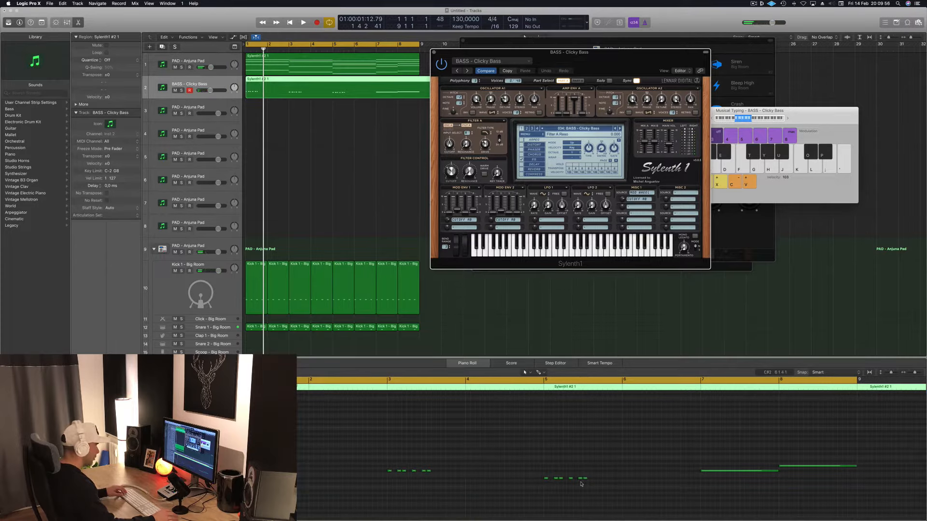
drag(636, 454, 252, 500)
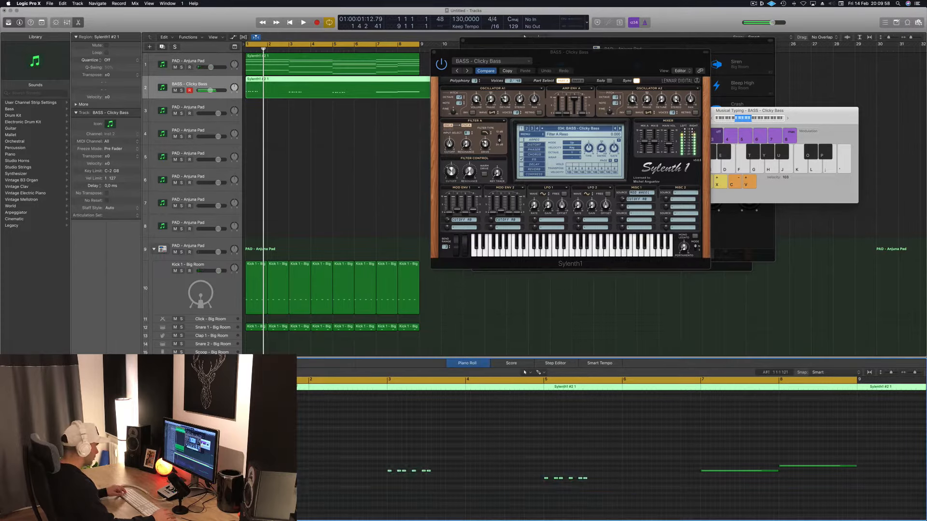
drag(233, 461, 266, 461)
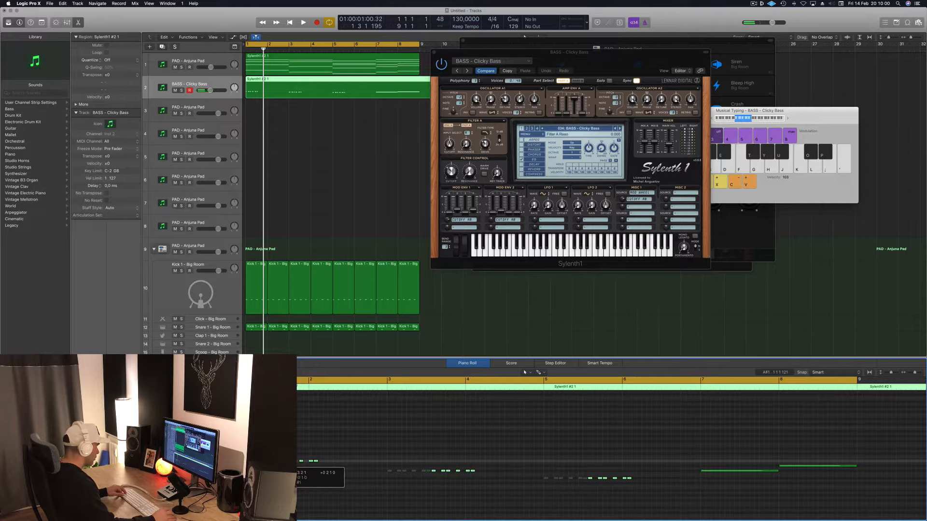
key(Return)
key(space)
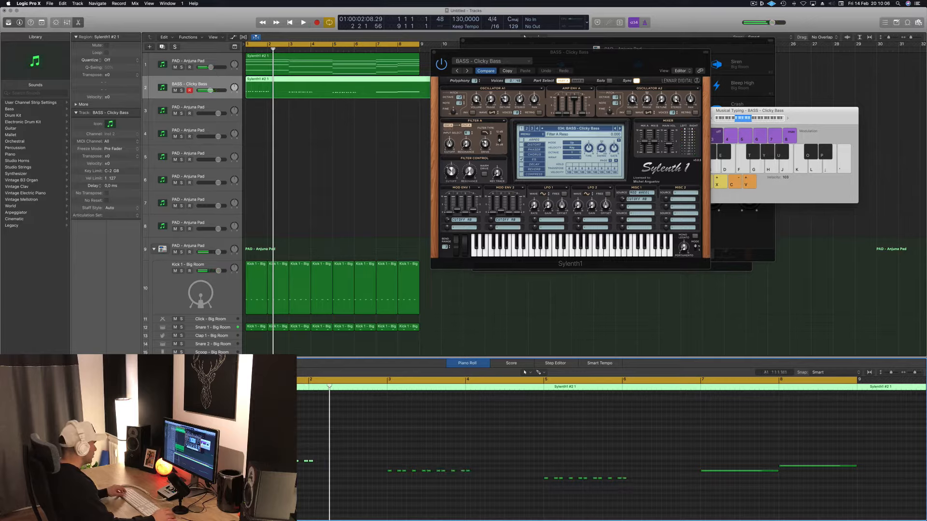
Duplicate the short-note patterns one bar later to fill bars 2, 4 and 6, and start playback.
drag(675, 457, 297, 506)
drag(299, 461, 311, 463)
key(space)
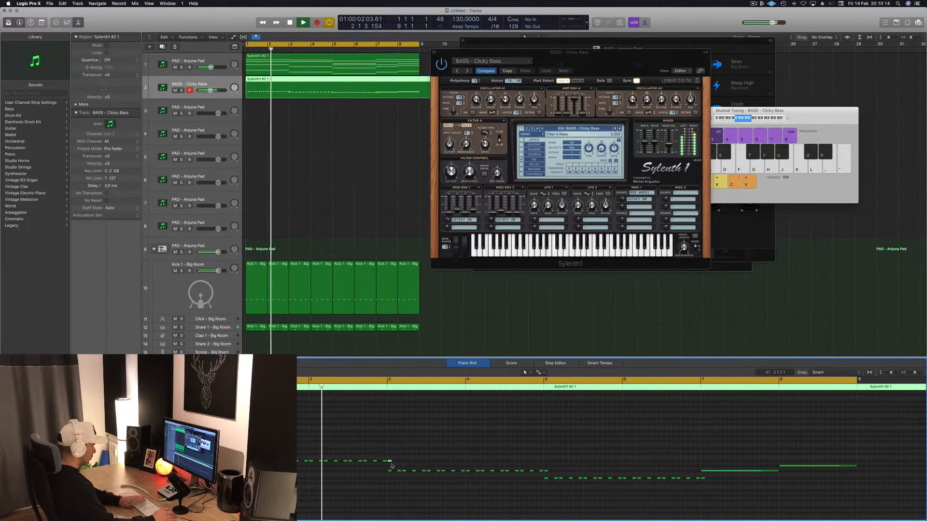
Audition the extended bass line from the start and check the short-note rhythm across bars 1 to 6.
key(super+Right)
key(super+Right)
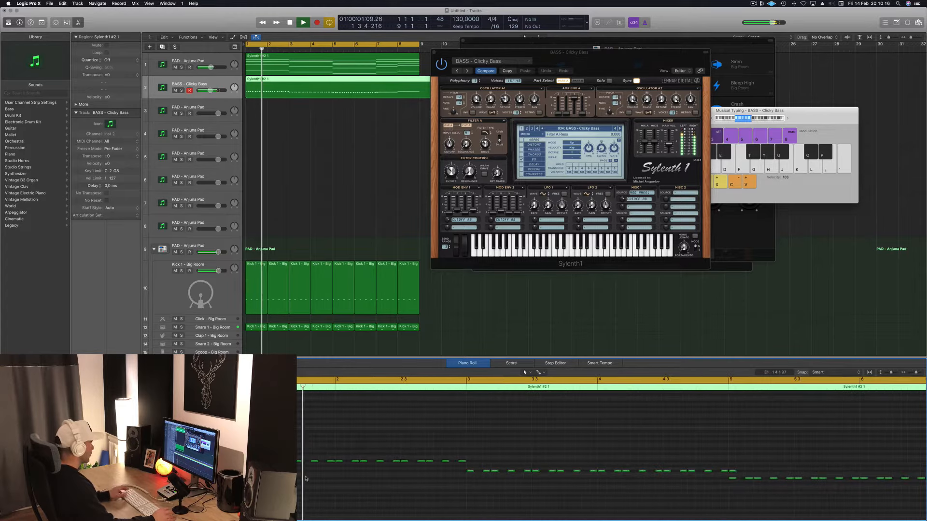
key(Return)
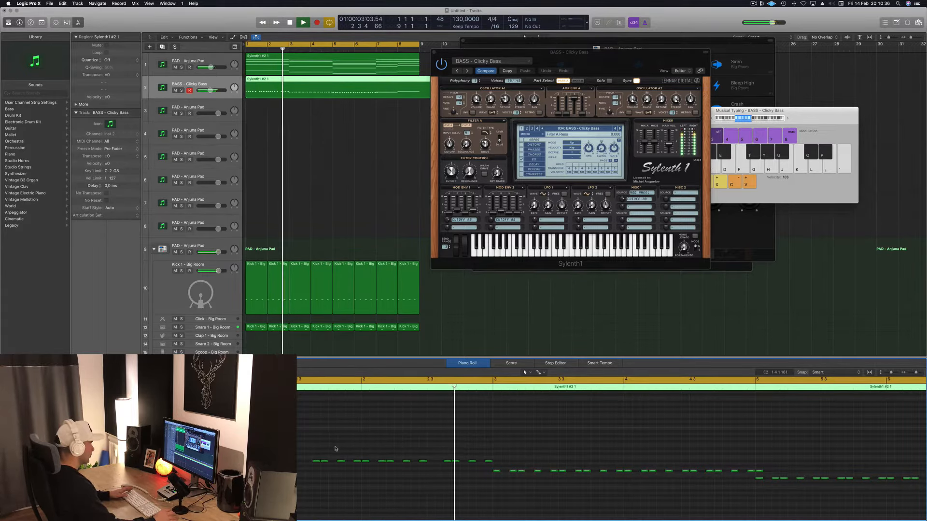
key(space)
scroll(557, 459, down, 5)
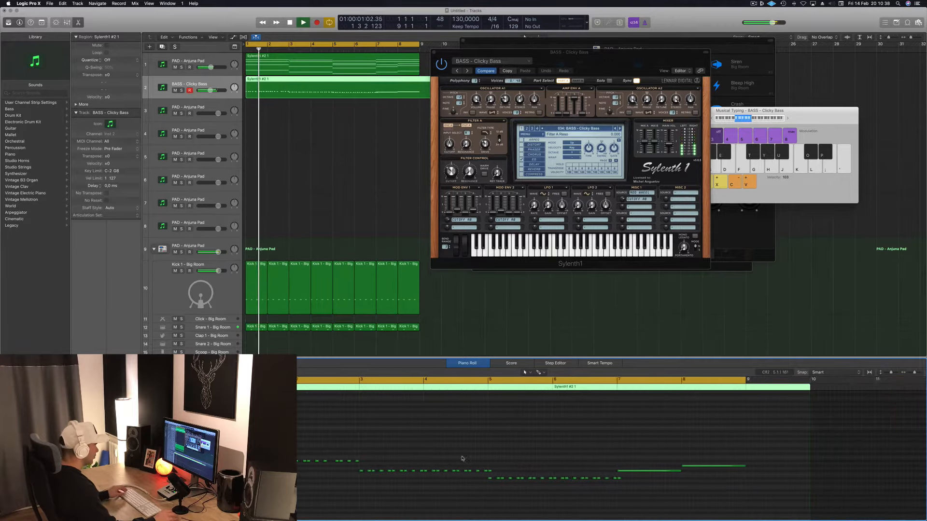
scroll(452, 455, up, 2)
scroll(468, 454, up, 1)
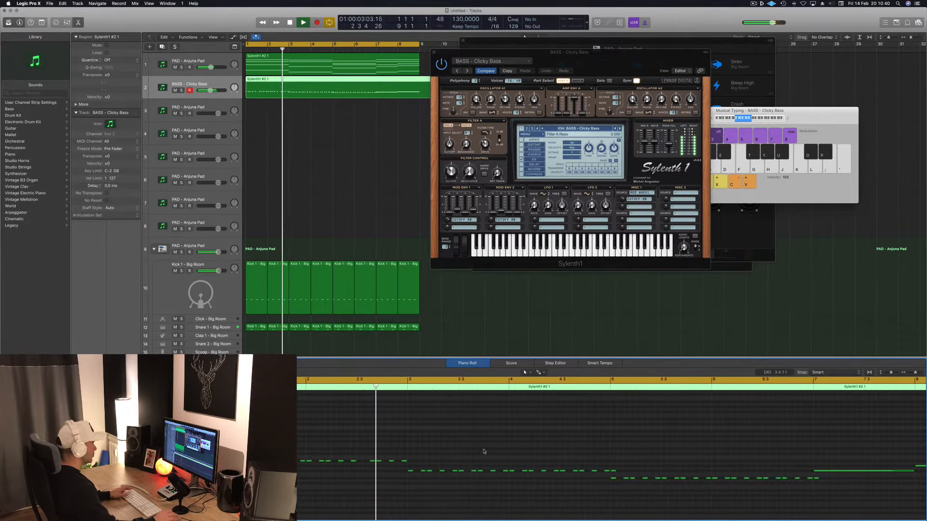
key(Return)
key(space)
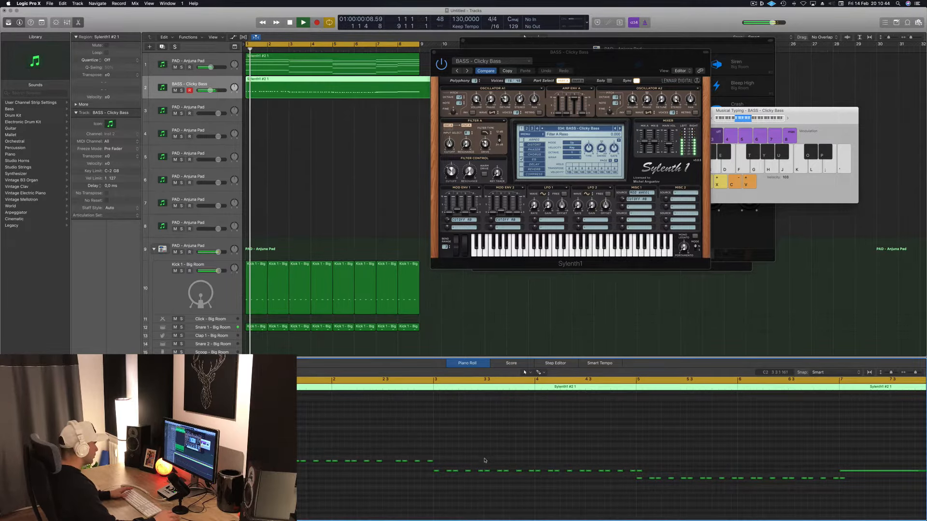
click(487, 470)
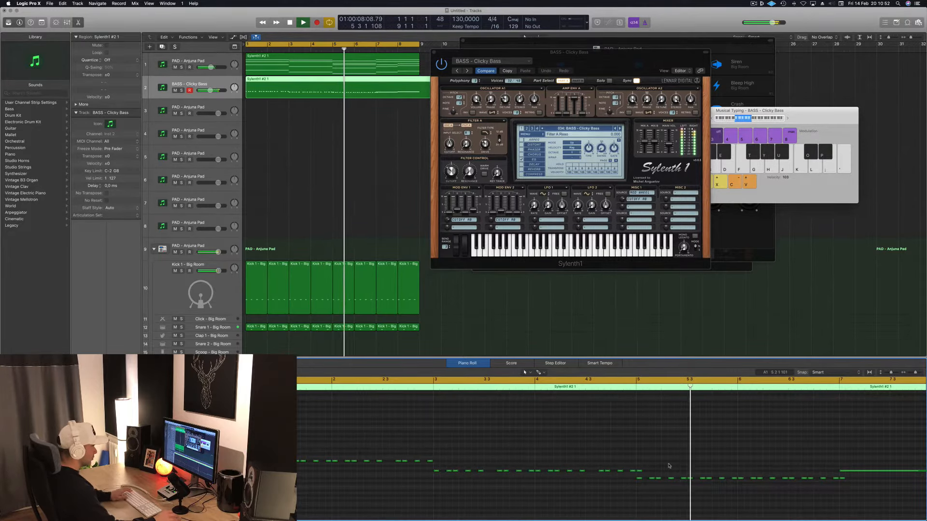
key(Return)
key(space)
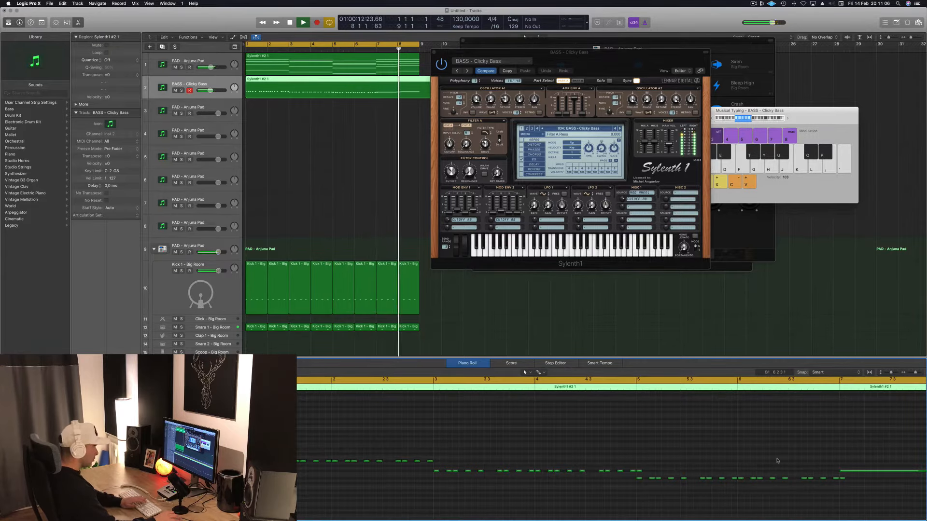
key(space)
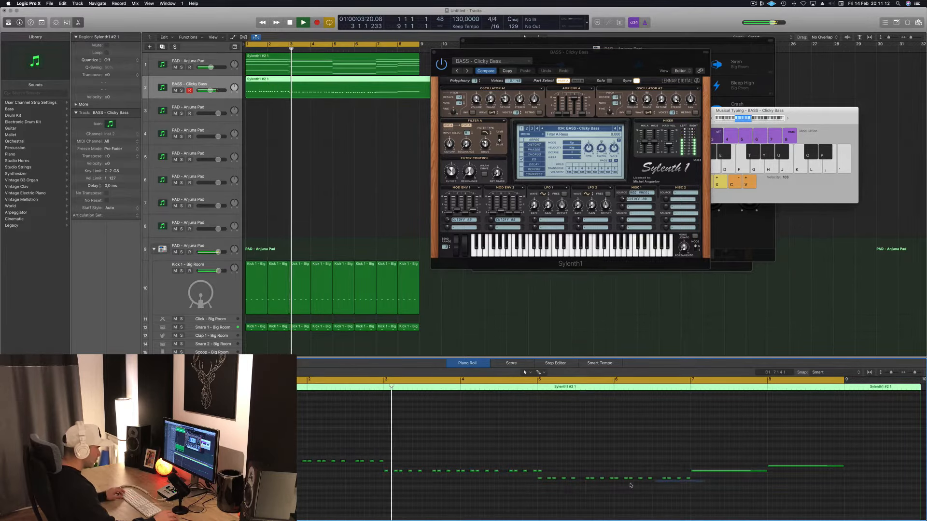
Replace the long bass note in bar 7 with a copy of bar 6's short-note pattern at the long note's pitch.
drag(615, 482, 693, 473)
key(super+z)
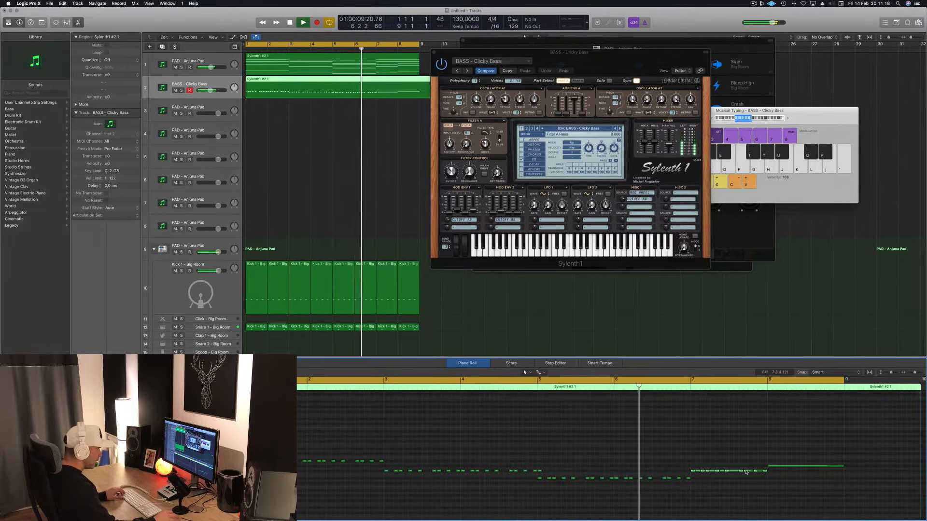
click(760, 476)
click(760, 471)
key(BackSpace)
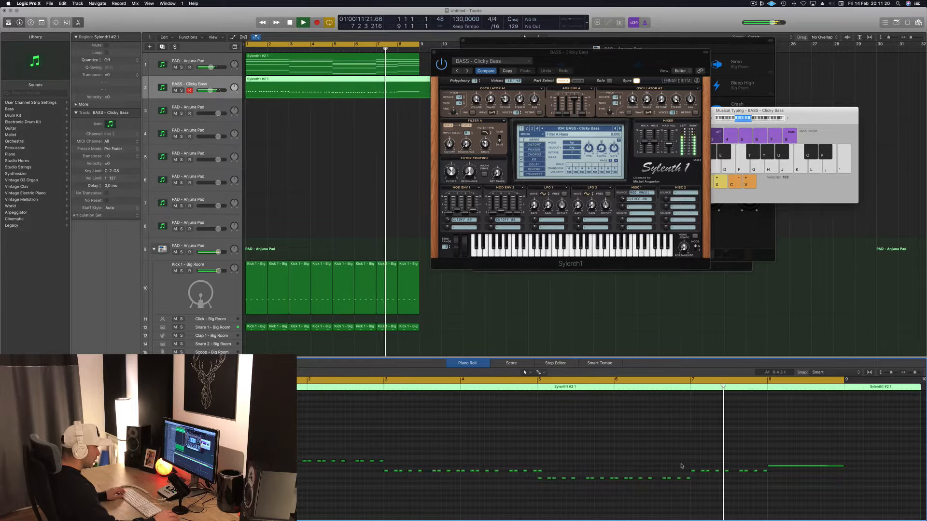
Replace the long bass note in bar 8 with a copy of bar 7's short-note pattern at the long note's pitch, and restart playback.
drag(684, 466, 766, 474)
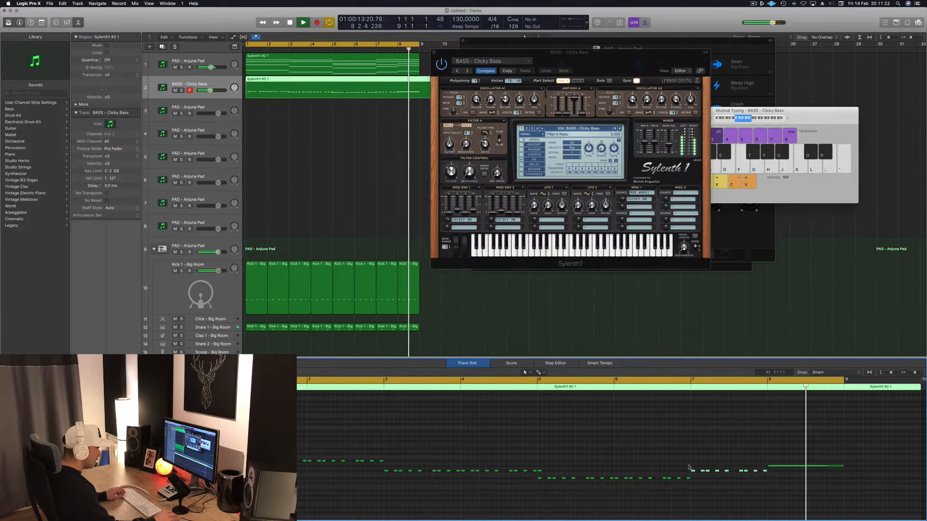
drag(692, 472, 773, 471)
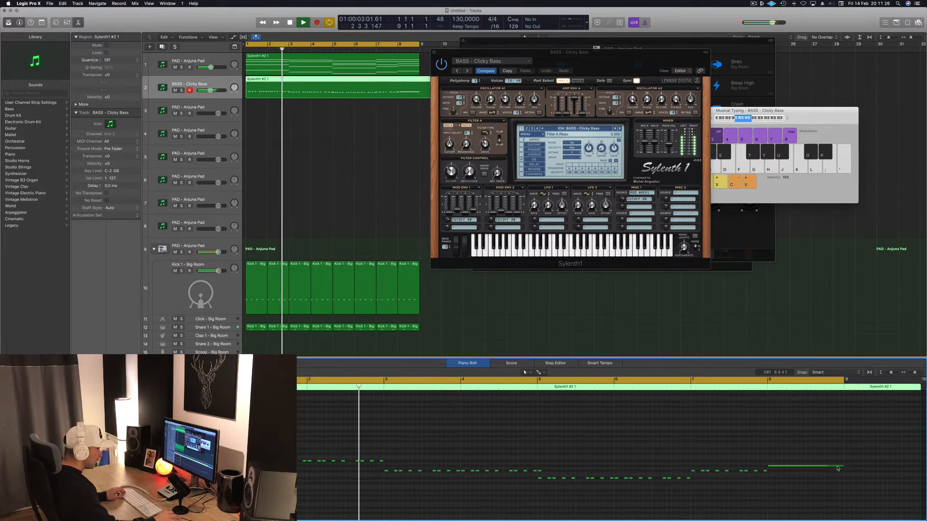
key(Return)
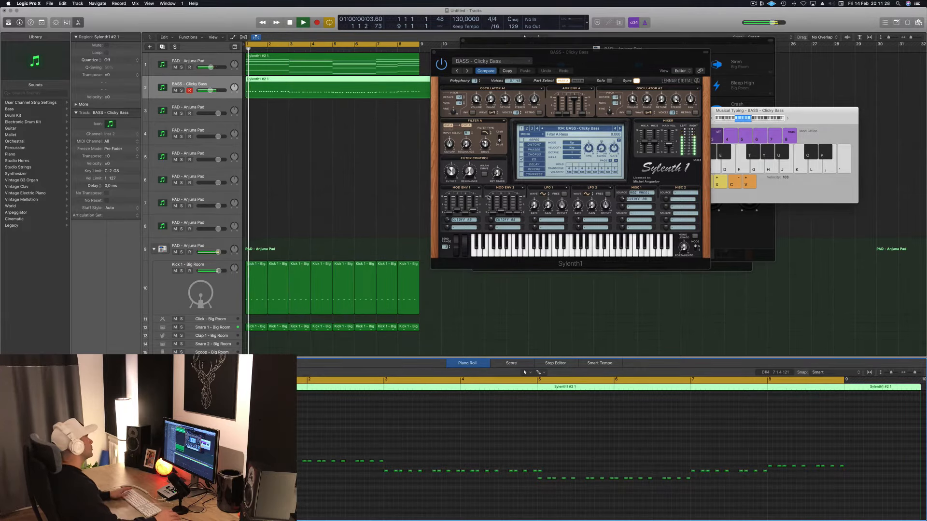
Split the track 2 bass region at bar 9, delete the leftover part, and reselect the bass track with playback restarted.
click(427, 87)
super+double_click(419, 84)
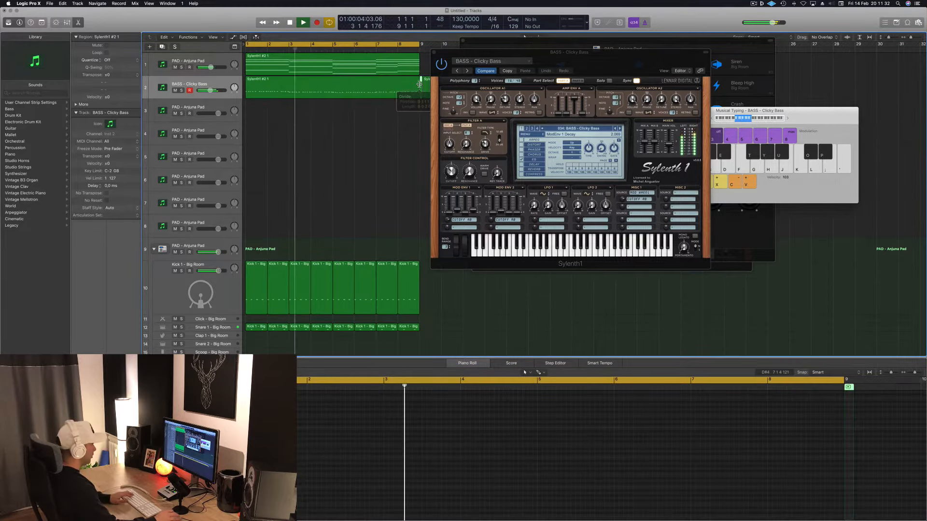
key(Delete)
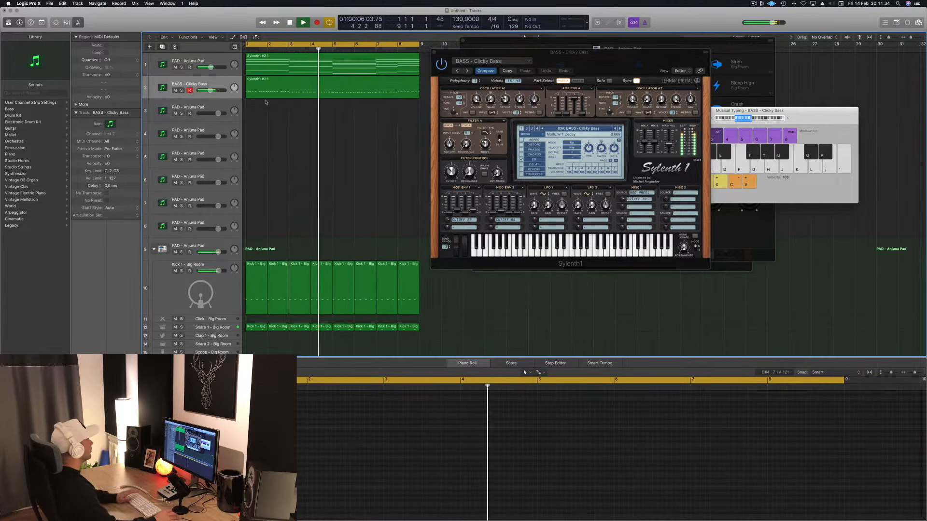
key(space)
key(space)
click(219, 85)
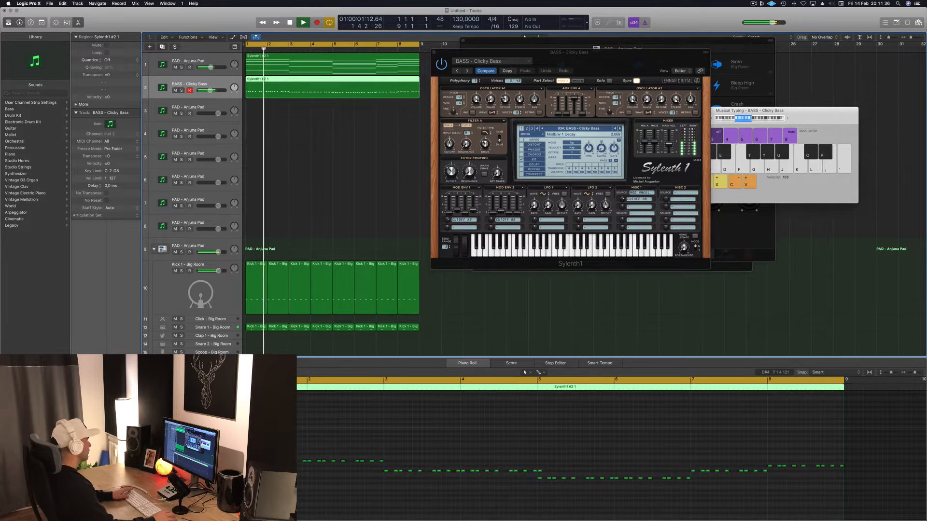
Audition successive Sylenth1 bass presets over the looped beat, stepping forward from Clicky Bass to BASS - Feelin Good.
key(space)
key(space)
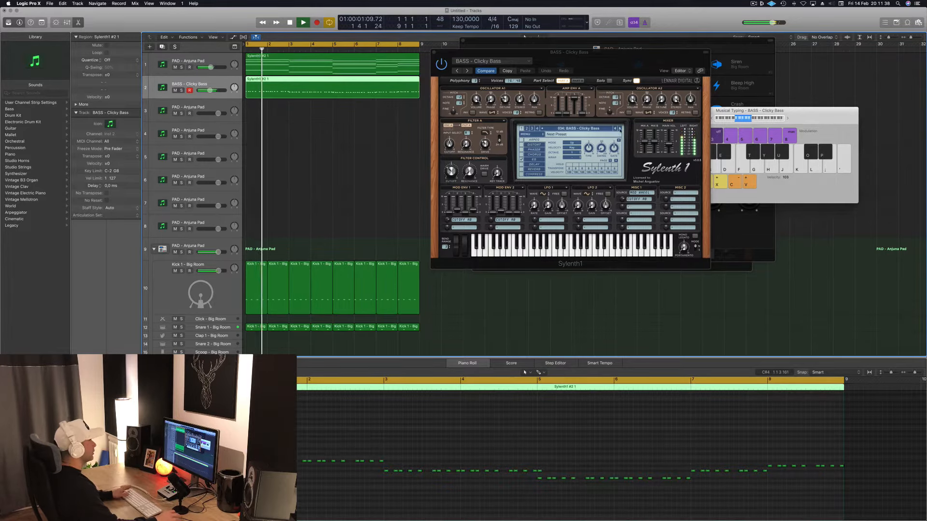
click(620, 129)
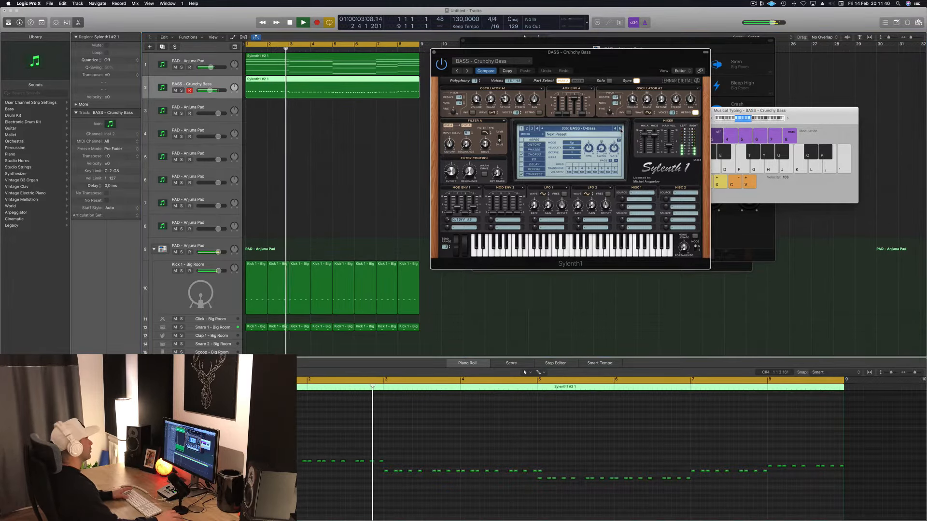
key(space)
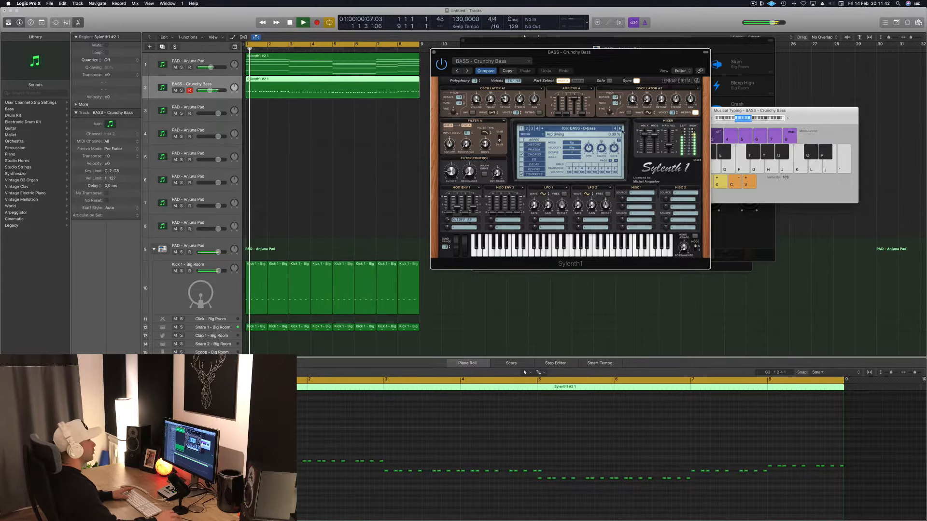
click(620, 129)
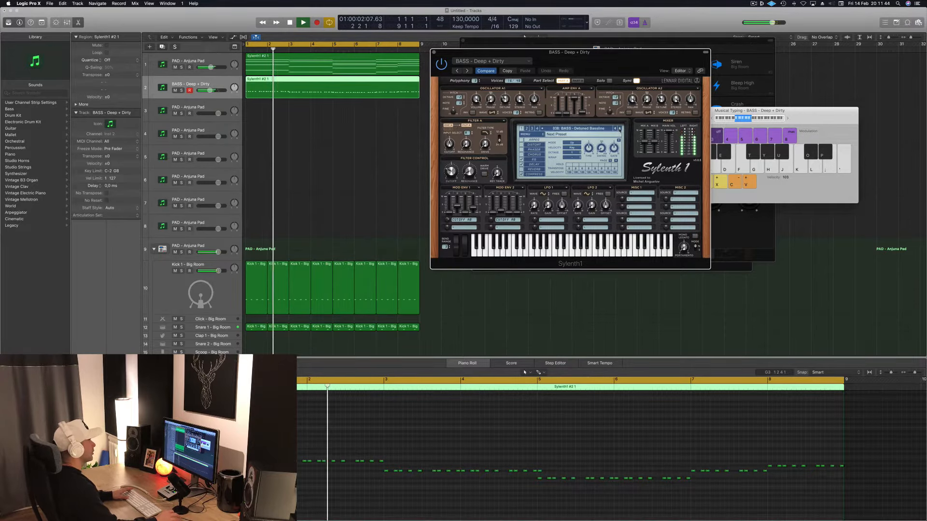
click(619, 129)
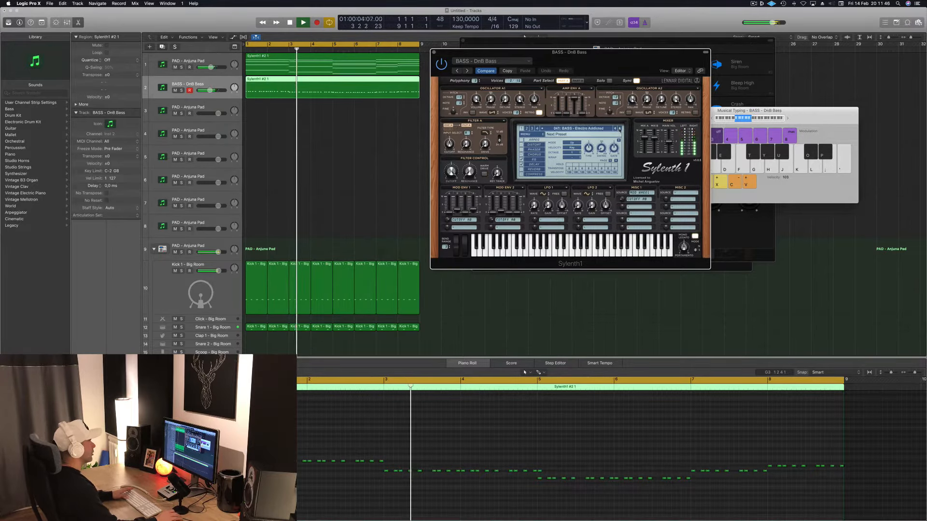
click(620, 128)
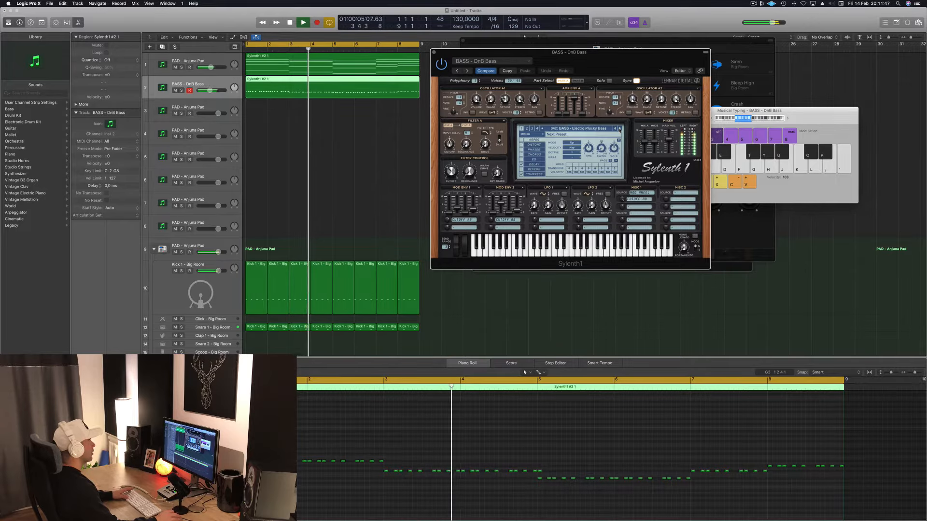
click(620, 129)
click(620, 128)
click(619, 129)
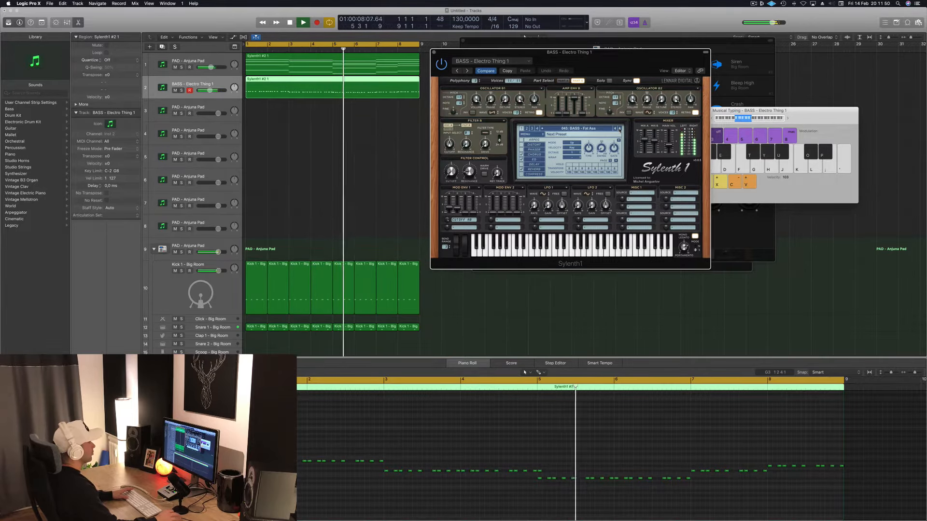
click(619, 129)
click(619, 128)
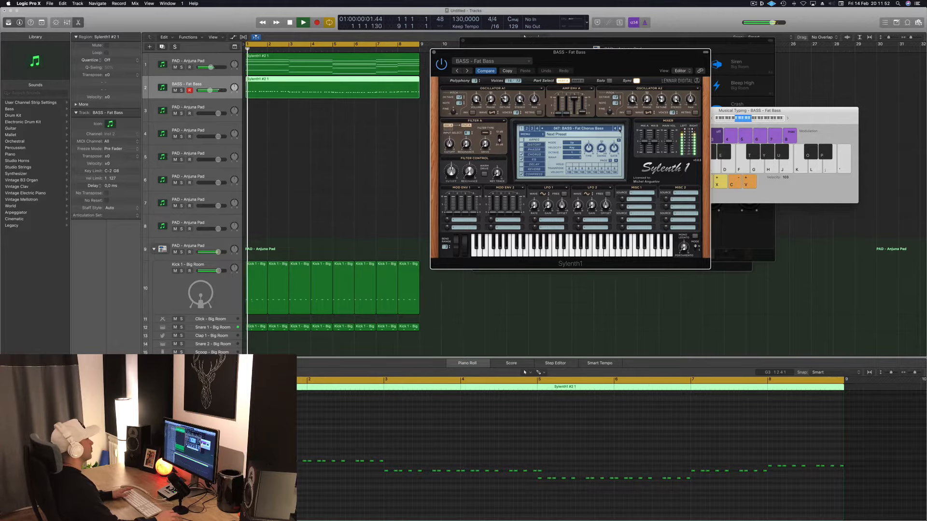
click(619, 129)
click(620, 128)
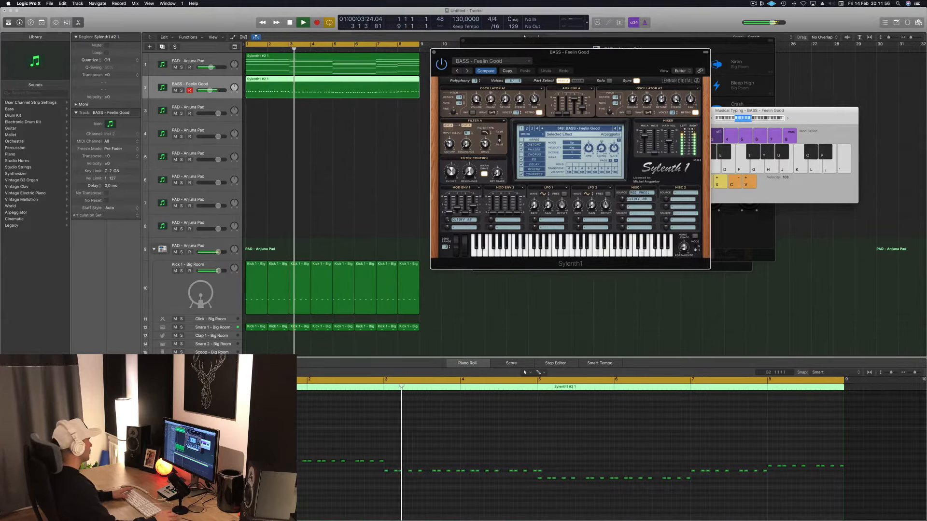
Lower the bass track's volume slightly and reduce the Feelin Good preset's filter control cutoff.
drag(209, 90, 207, 90)
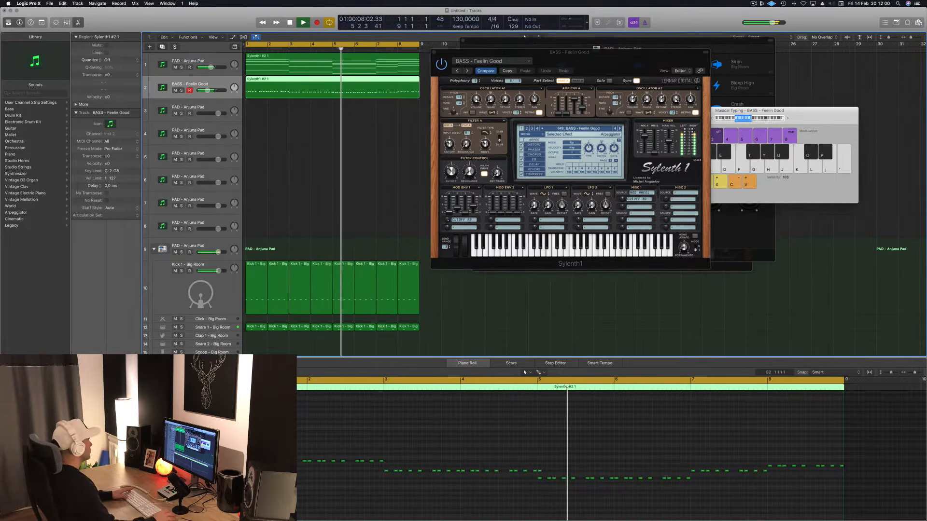
key(space)
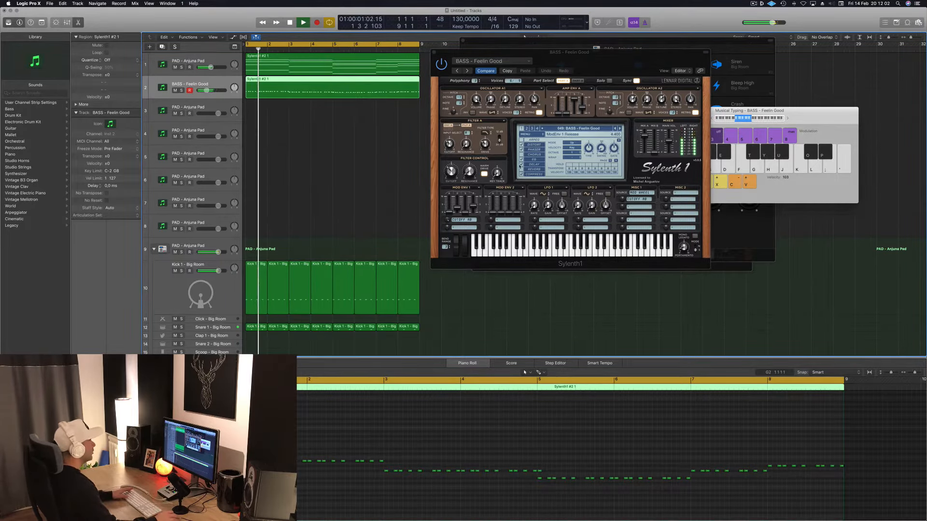
drag(450, 171, 448, 175)
drag(206, 91, 207, 90)
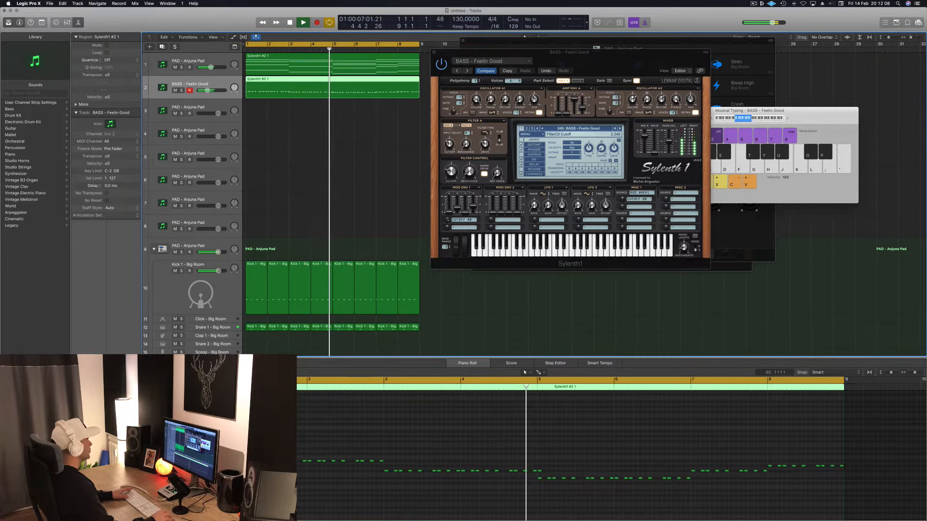
Advance the bass sound to the preset BASS - Get Outta My Way and reposition the Sylenth1 window.
drag(600, 73, 562, 74)
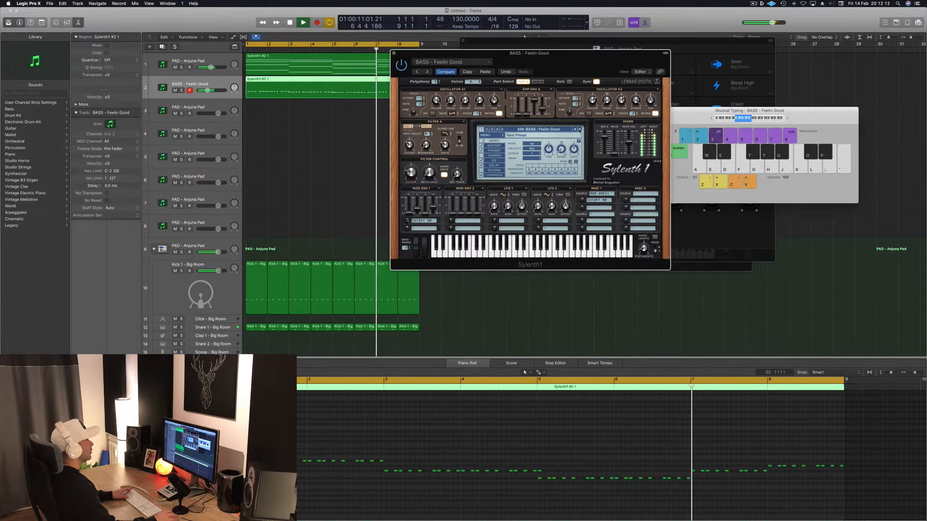
click(579, 129)
click(579, 129)
click(579, 129)
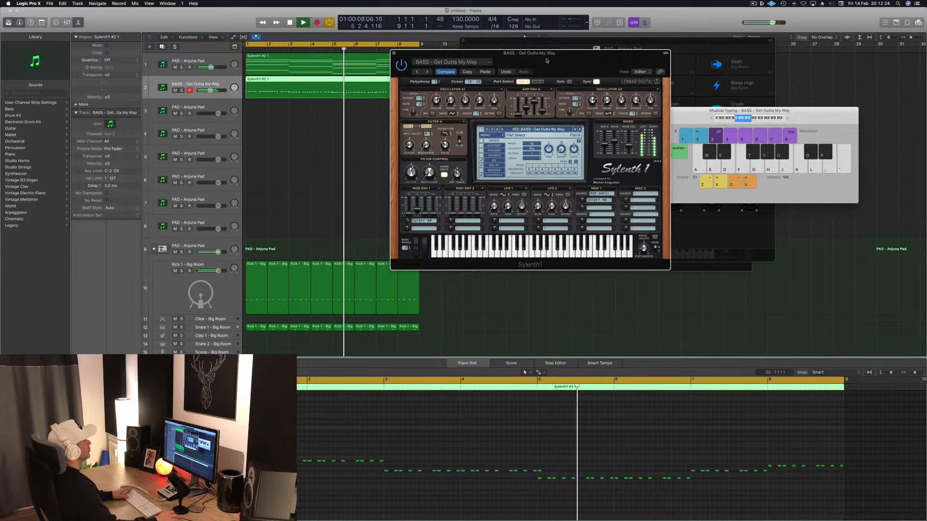
drag(582, 60, 620, 97)
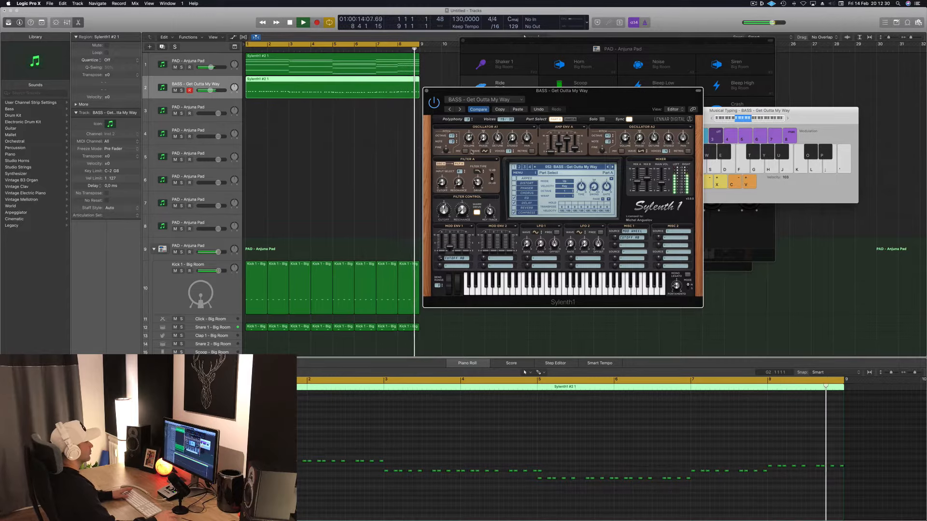
Audition the following Sylenth1 bass presets, passing High Pass Bassline, M-Bass and Offbeat Bass, and settle on BASS - Rush.
click(613, 167)
click(613, 167)
click(613, 167)
click(613, 167)
click(613, 167)
click(613, 167)
click(613, 166)
click(613, 167)
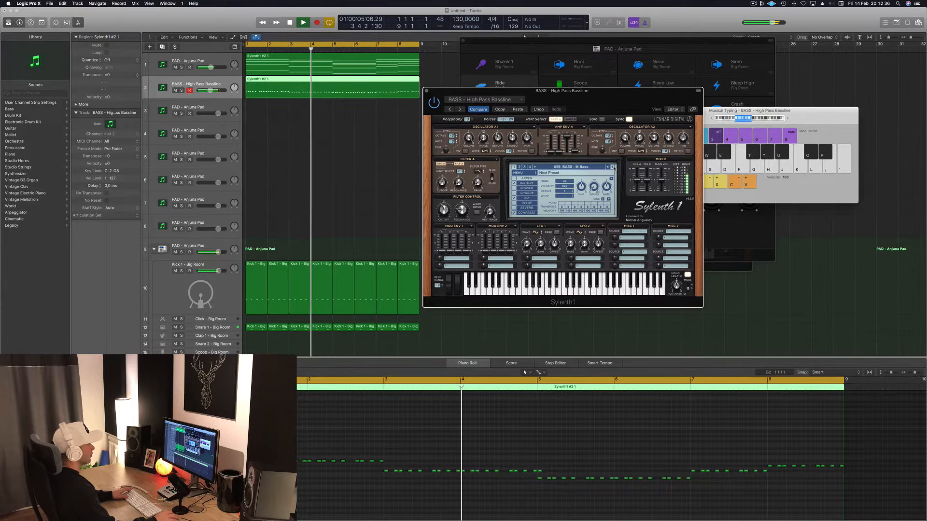
click(613, 167)
click(613, 167)
click(613, 167)
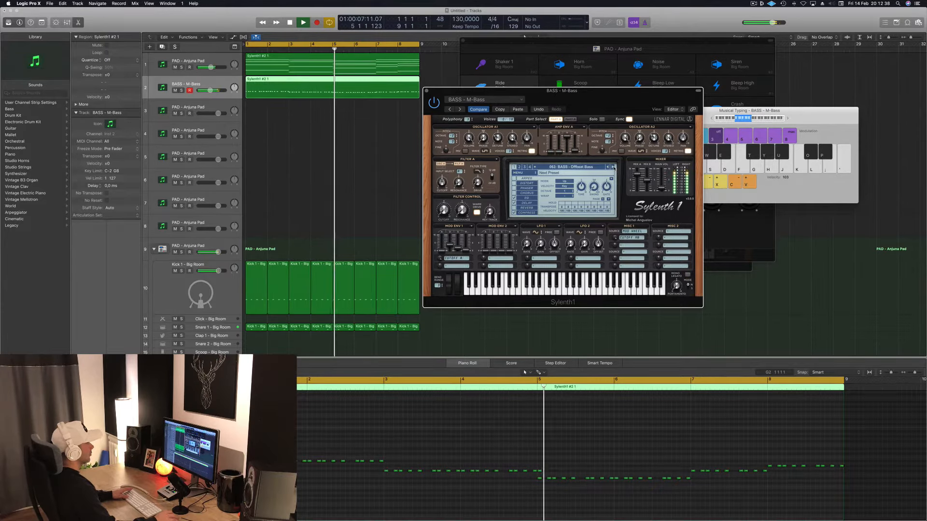
click(613, 167)
click(613, 167)
click(613, 167)
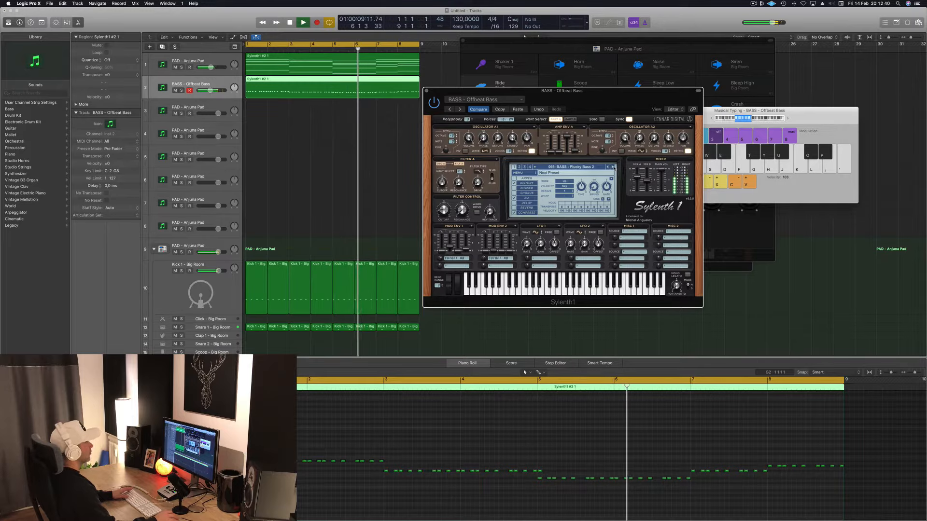
click(613, 167)
click(613, 167)
click(613, 167)
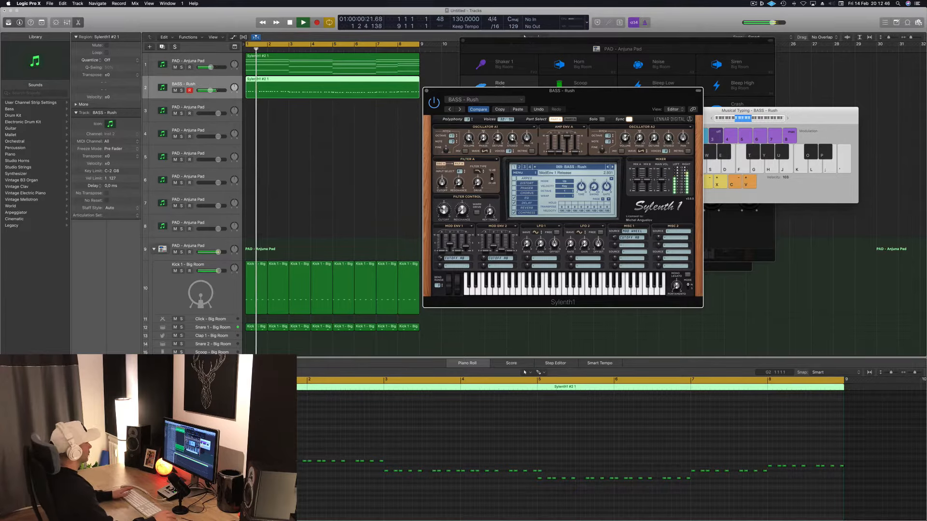
Raise the BASS - Rush track's volume slightly and close its Sylenth1 window.
drag(210, 90, 211, 90)
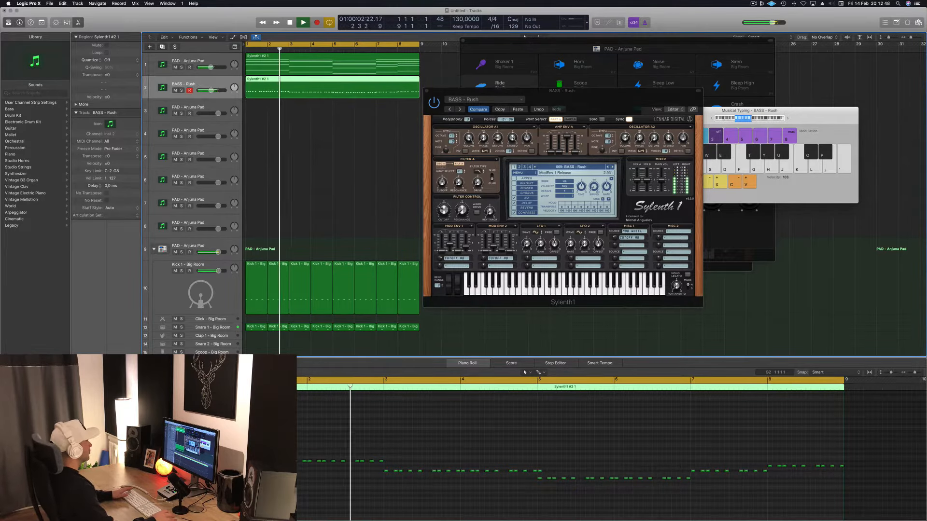
drag(629, 92, 566, 99)
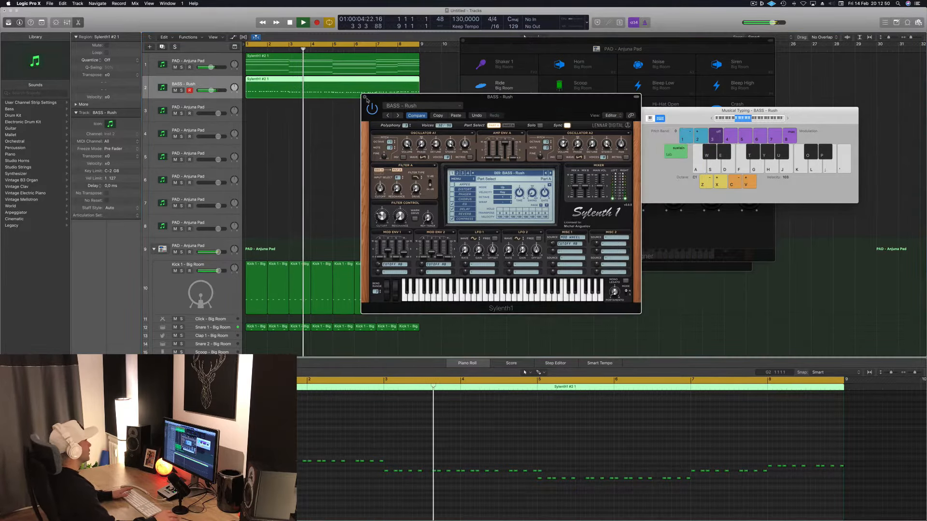
click(363, 97)
Apply a 24 dB/Oct low cut just above 100 Hz in track 1's Anjuna Pad Channel EQ, and close the EQ.
click(223, 62)
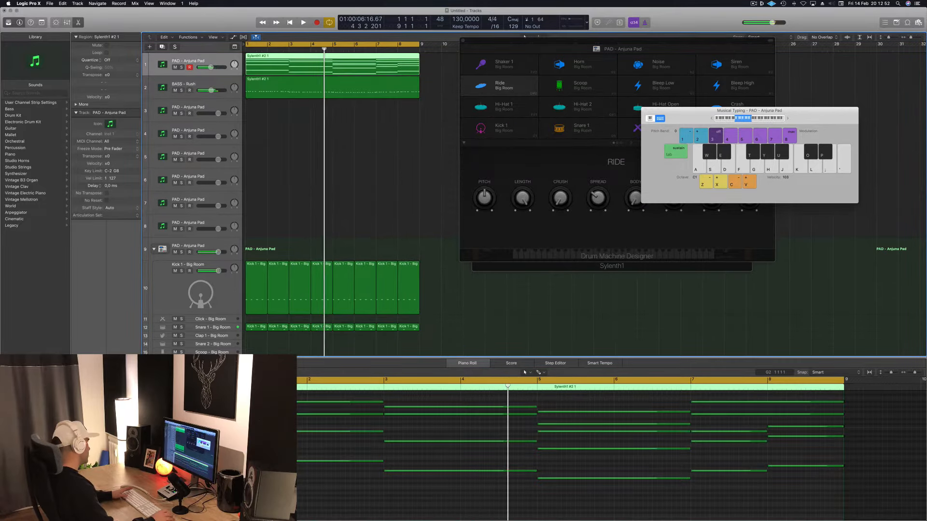
key(space)
click(88, 375)
drag(43, 58, 173, 147)
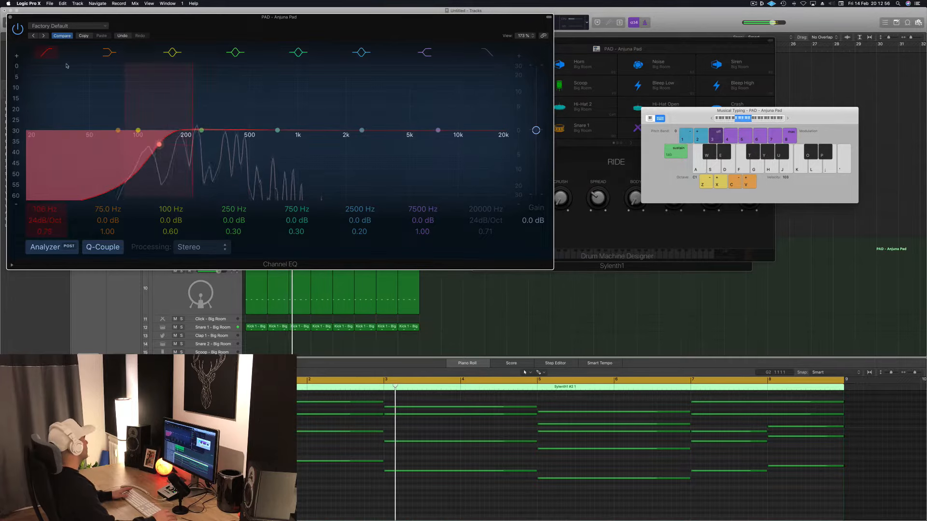
click(10, 17)
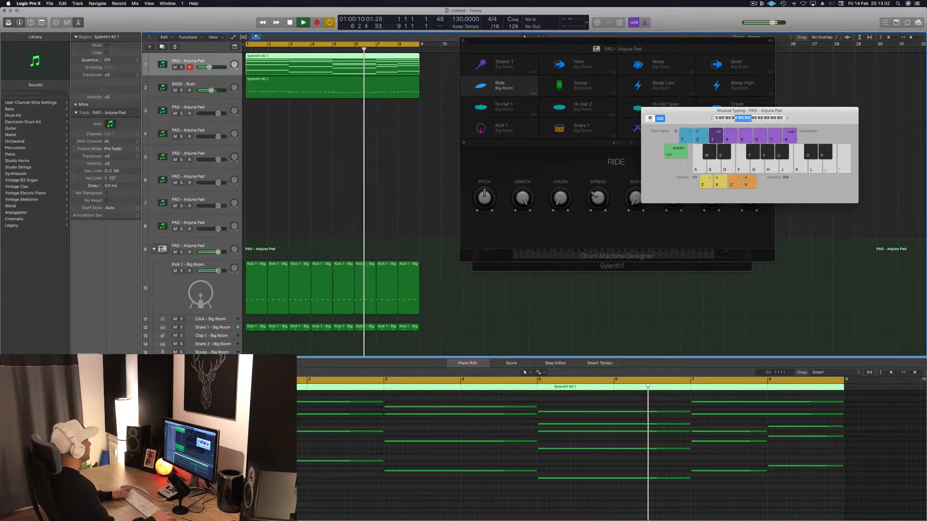
Review the drum tracks during playback, and restart playback with the BASS - Rush track selected.
scroll(340, 168, down, 3)
scroll(340, 168, down, 5)
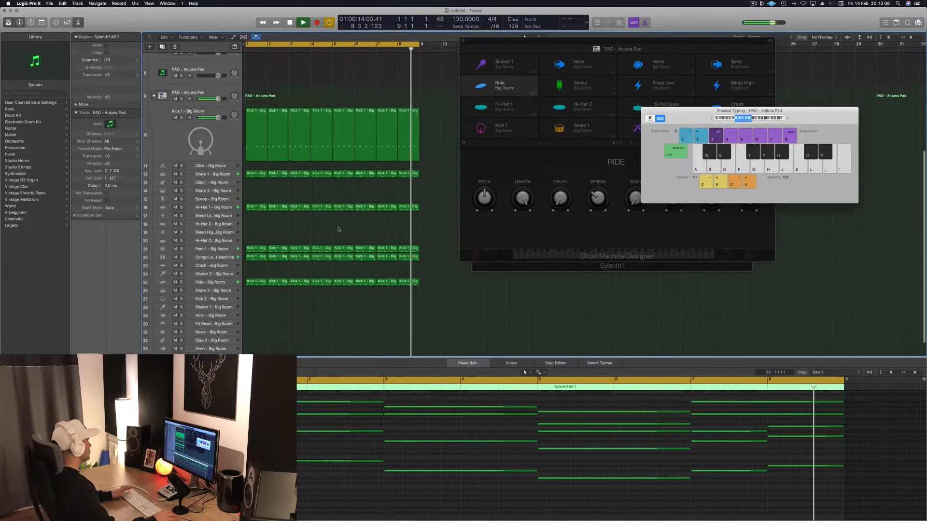
scroll(316, 234, up, 8)
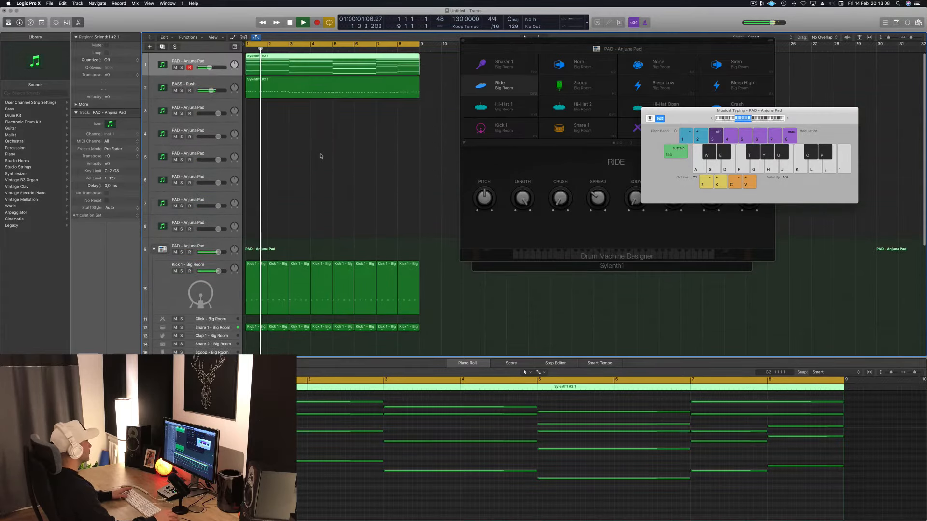
click(236, 93)
key(space)
key(space)
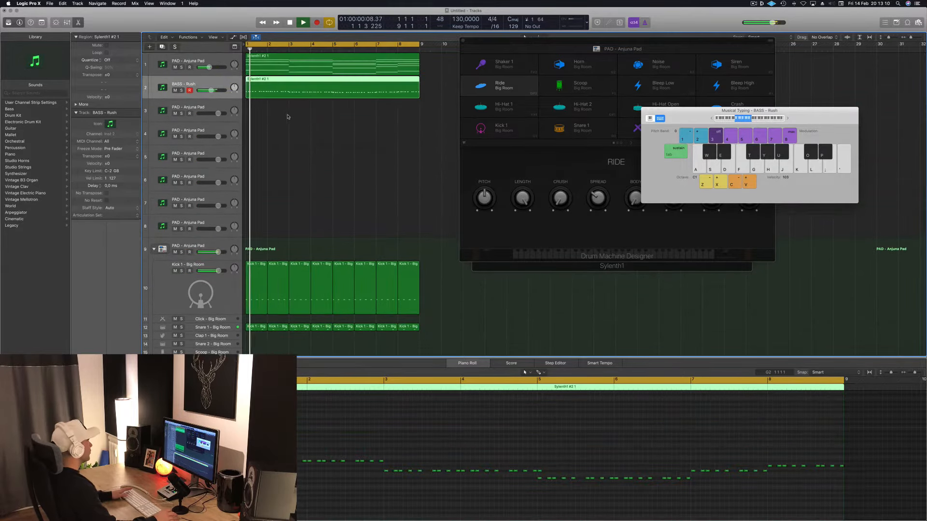
Stop playback and copy the BASS - Rush region from track 2 to track 3 at bar 1.
click(287, 117)
key(space)
drag(294, 85, 293, 110)
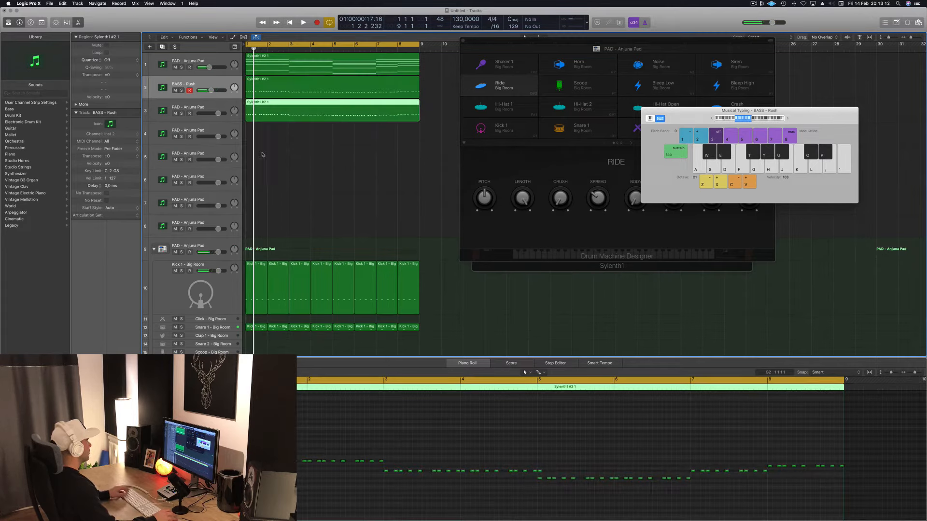
ctrl+alt+click(318, 443)
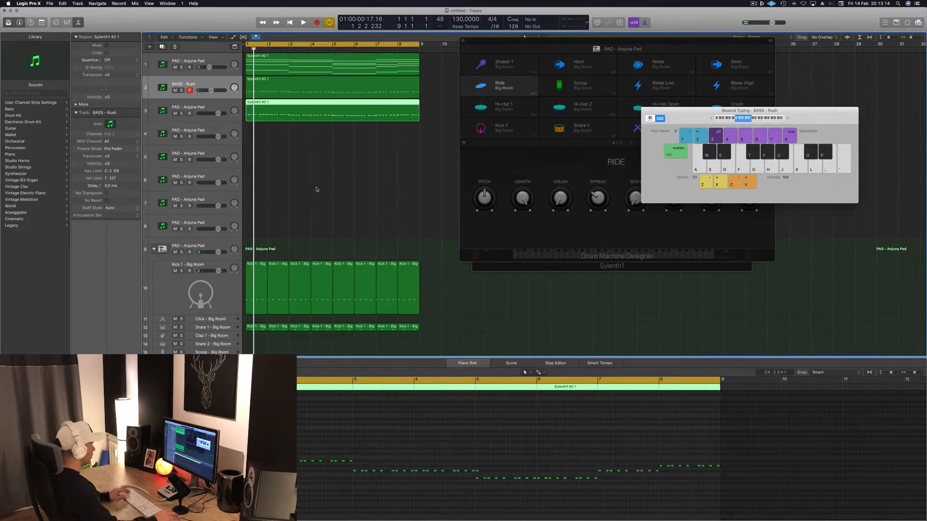
Replace the bass copy on track 3 with a copy of track 1's chord region at bar 1.
key(BackSpace)
click(345, 92)
drag(341, 74, 333, 109)
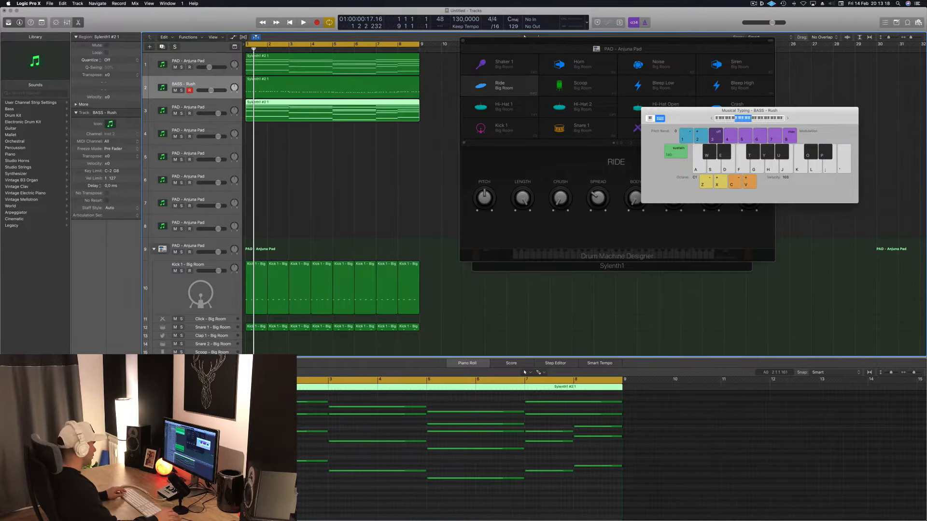
Delete the lower chord notes in track 3's region, keeping the upper voices, and select track 3.
drag(285, 428, 626, 489)
key(Delete)
key(space)
click(230, 109)
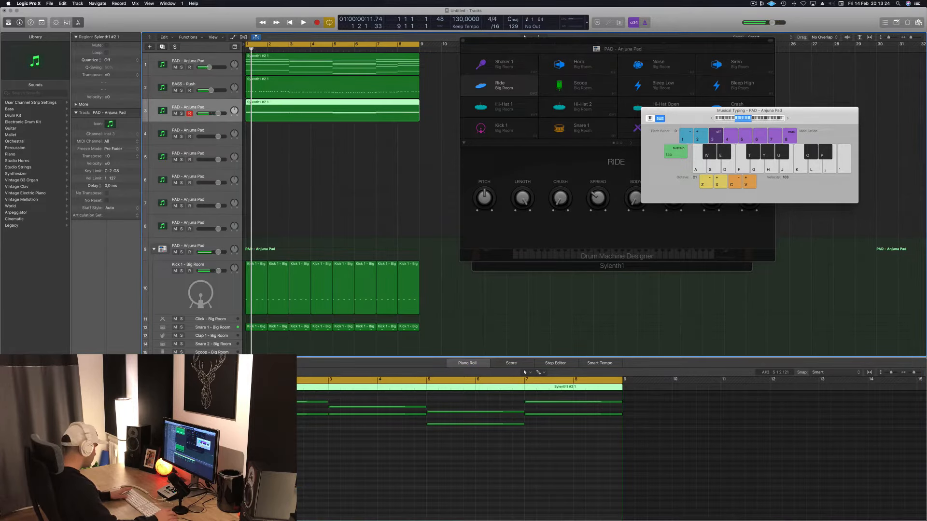
Transpose all notes in track 3's region down one octave and audition them, briefly muting track 1.
click(384, 498)
key(super+a)
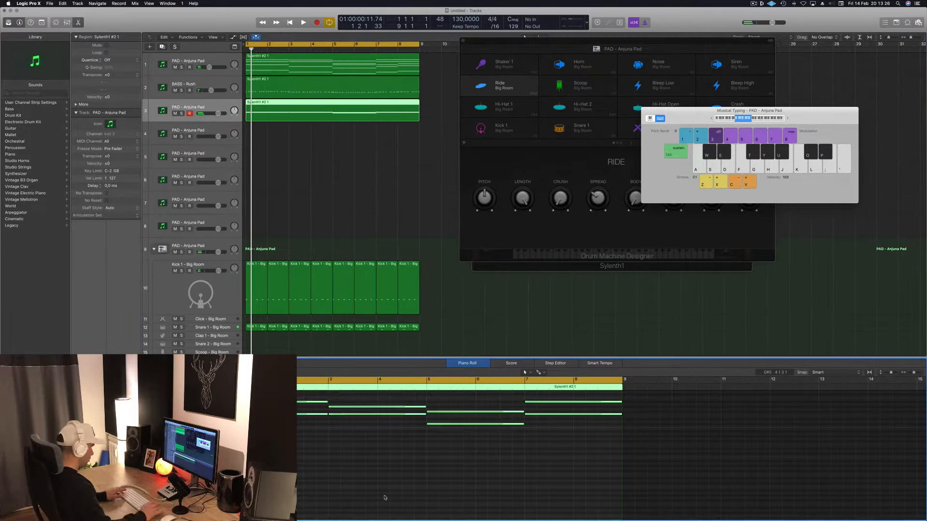
key(alt+shift+Down)
key(space)
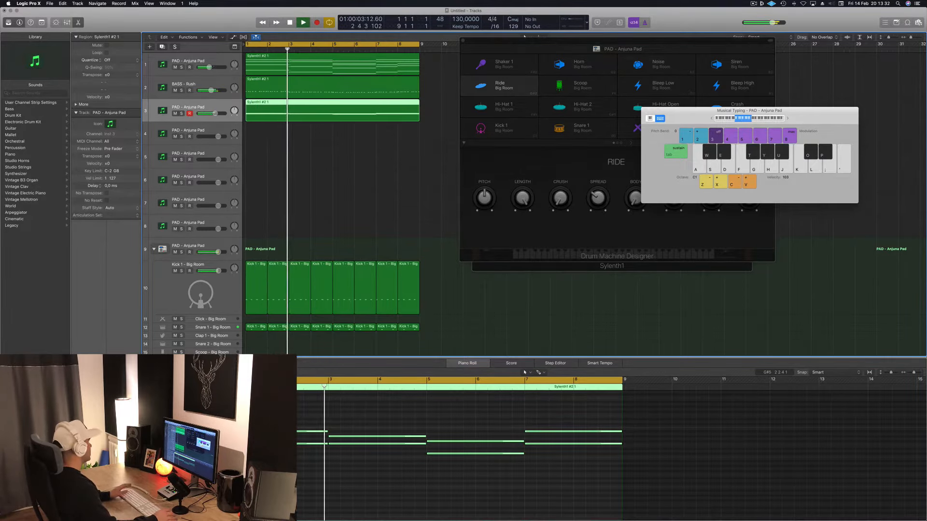
click(175, 67)
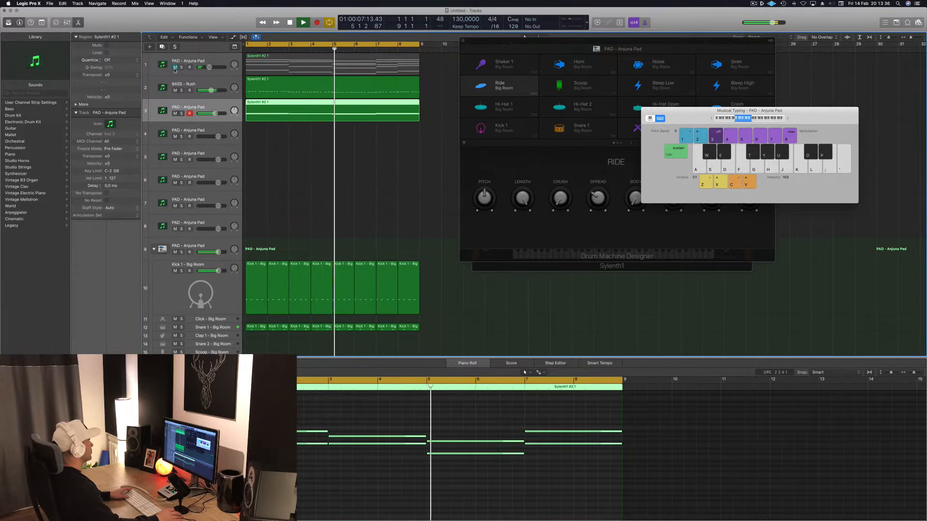
scroll(174, 69, right, 1)
click(175, 68)
key(space)
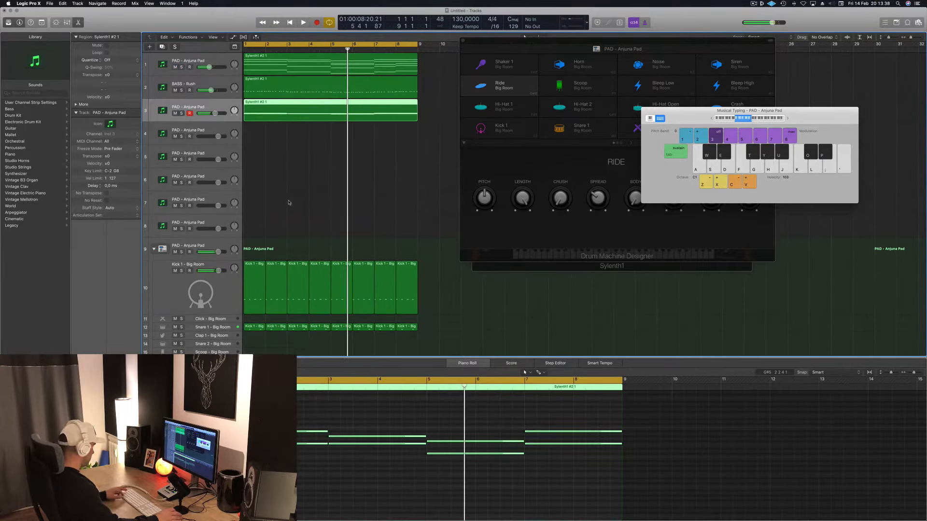
Move track 3's notes back up one octave and replay the arrangement from the start.
key(alt+shift+Up)
click(327, 459)
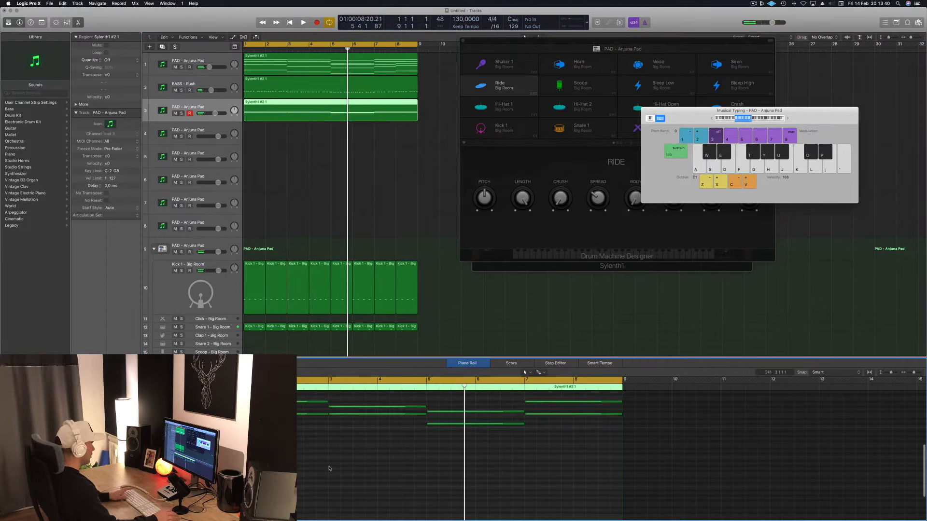
key(space)
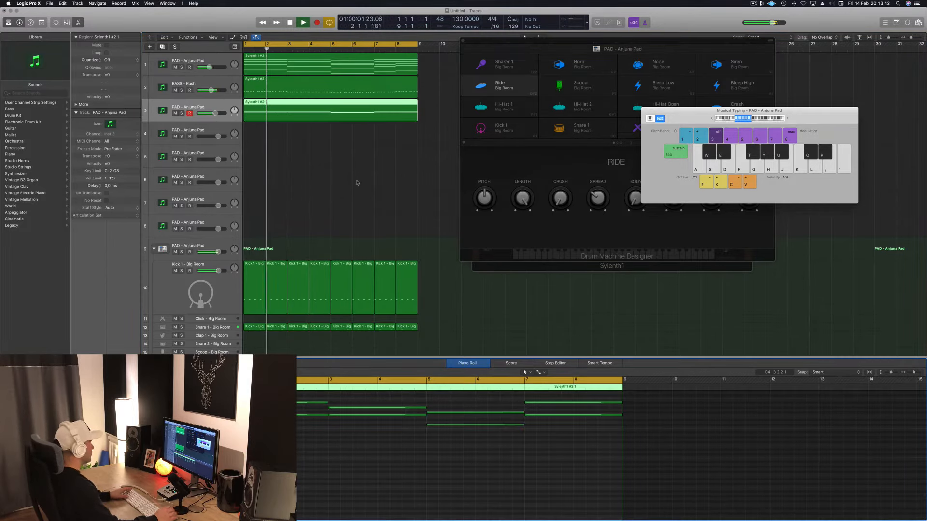
click(314, 184)
click(328, 108)
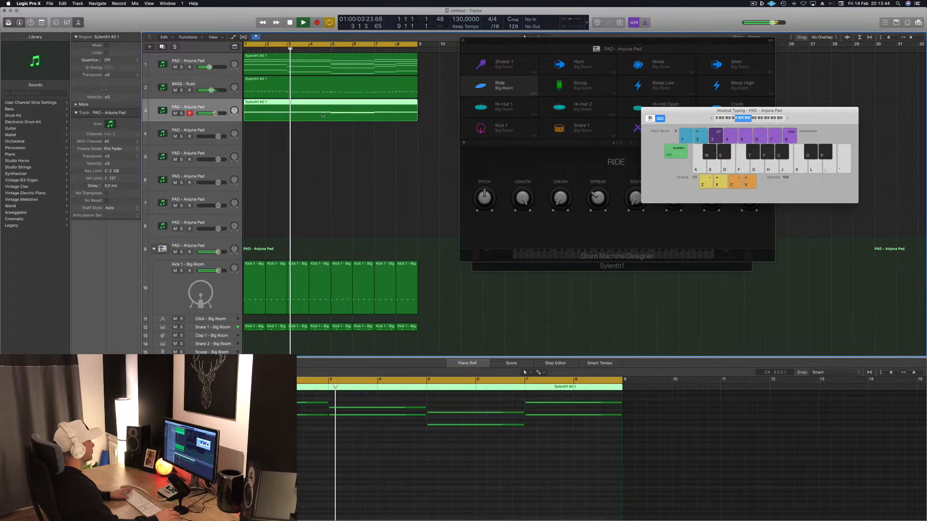
click(377, 493)
key(space)
key(space)
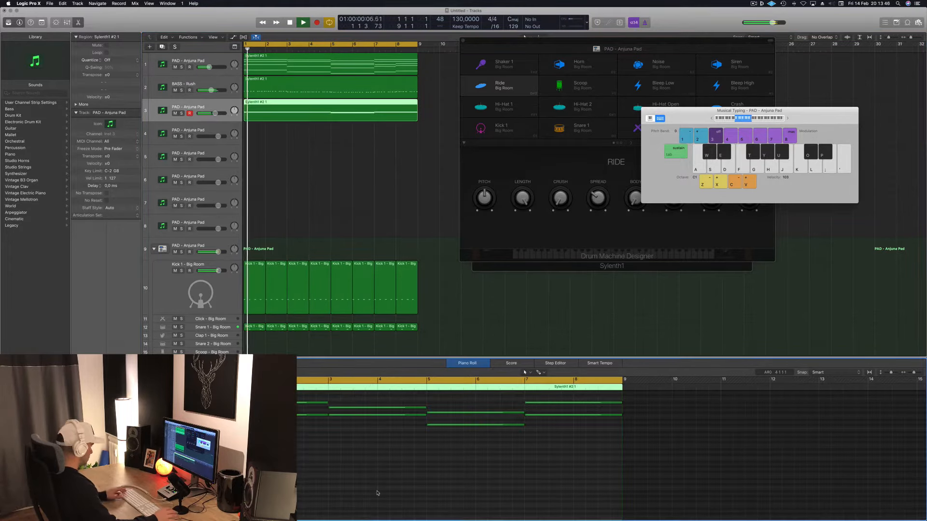
Undo the deletion of the lower chord notes in track 3's region and restart playback.
key(Up)
key(space)
key(space)
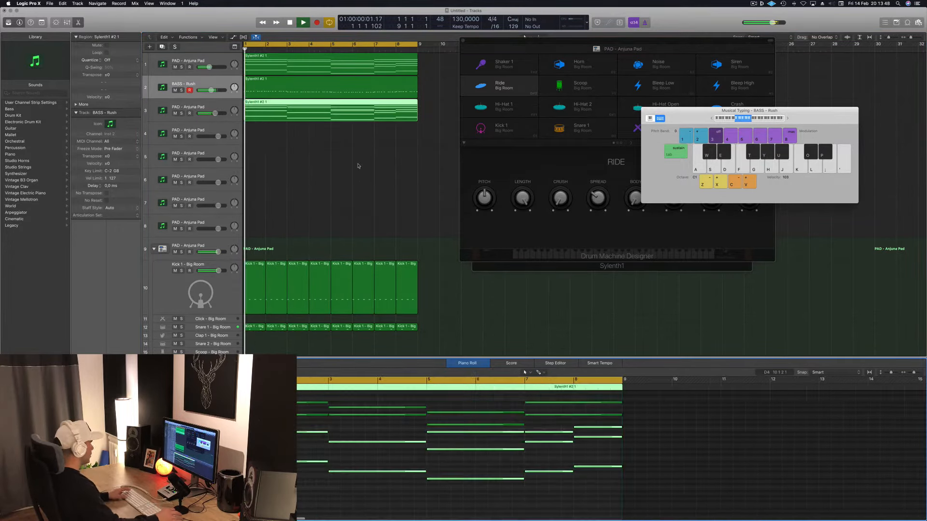
key(super+Left)
key(super+Left)
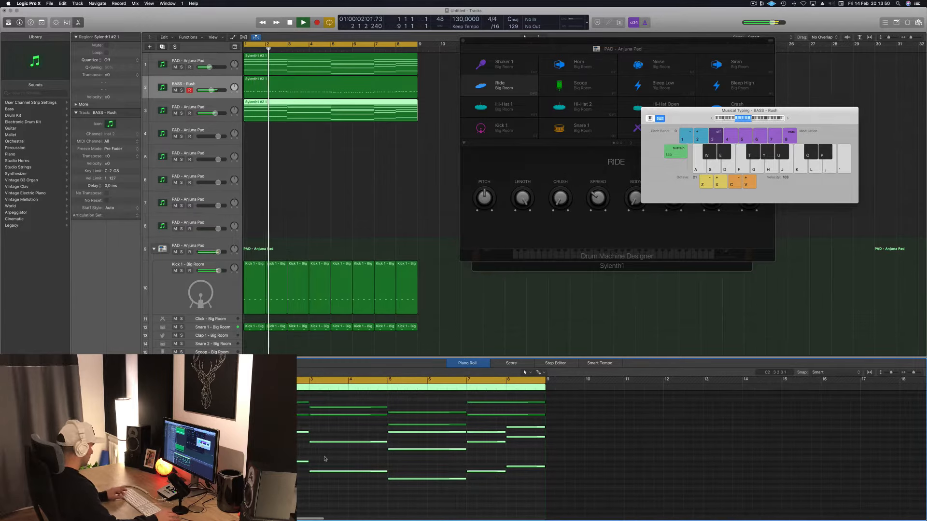
Transpose the full chords in track 3's region down one octave and audition them from the start.
key(alt+shift+Down)
key(space)
key(space)
click(312, 178)
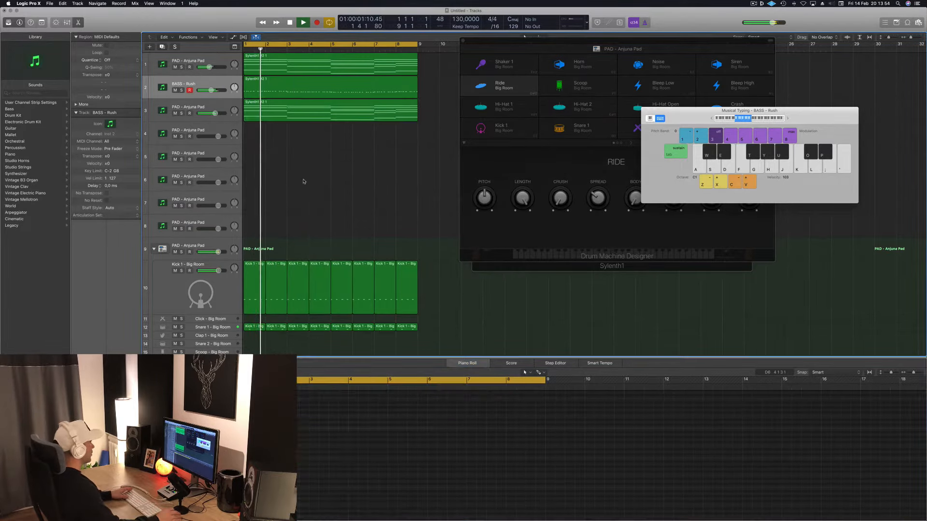
click(310, 119)
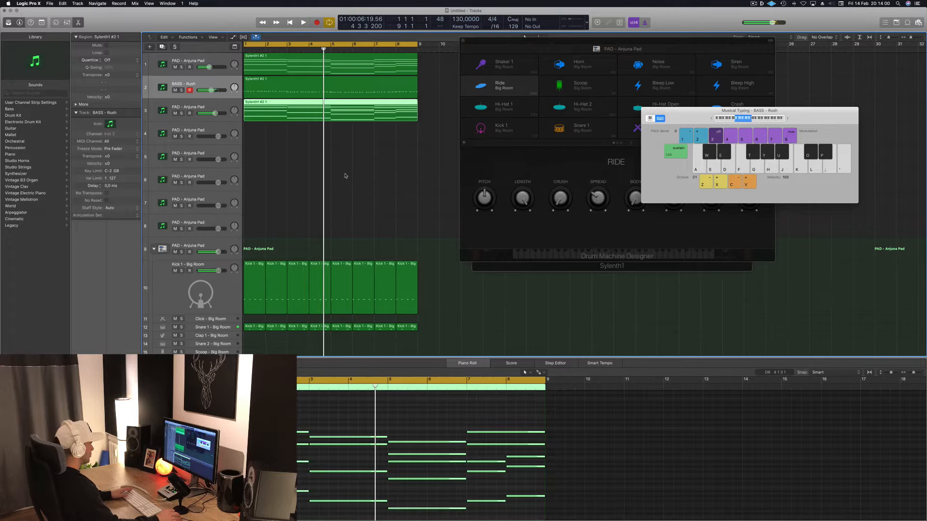
Delete track 3's transposed region and put a fresh copy of track 1's chord region there at bar 1.
click(350, 128)
key(Return)
key(space)
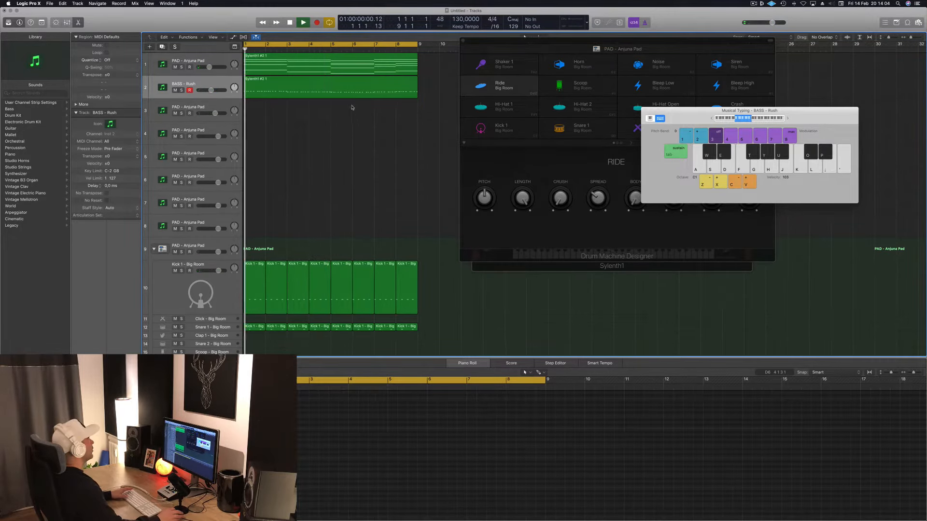
click(344, 96)
drag(434, 67, 387, 99)
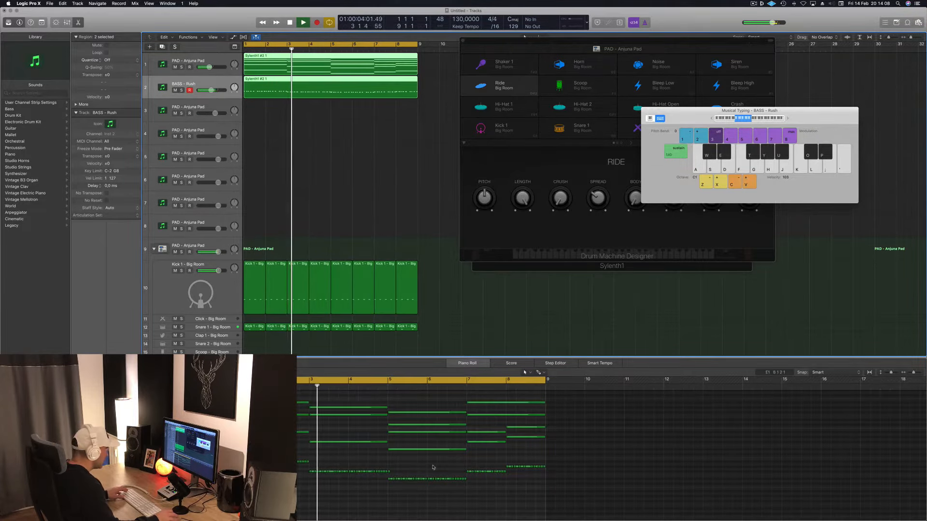
click(329, 139)
drag(337, 72, 337, 118)
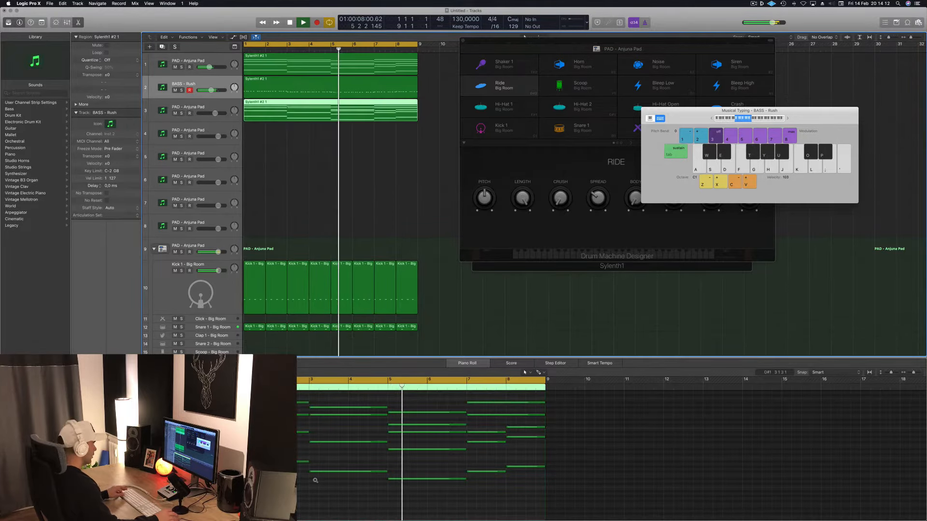
Delete the upper chord notes in track 3's region, keeping only the lowest line, and check the track briefly in solo.
scroll(315, 480, left, 2)
drag(226, 399, 516, 453)
key(Delete)
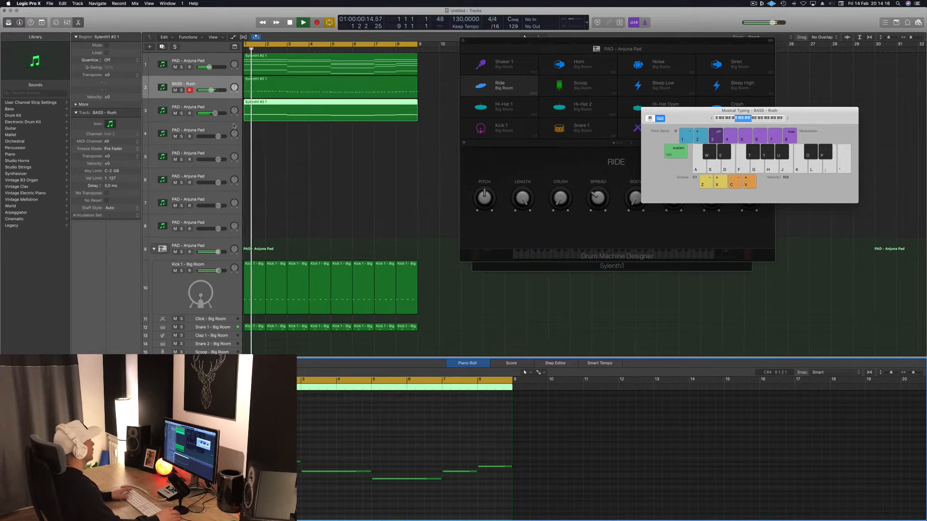
click(184, 113)
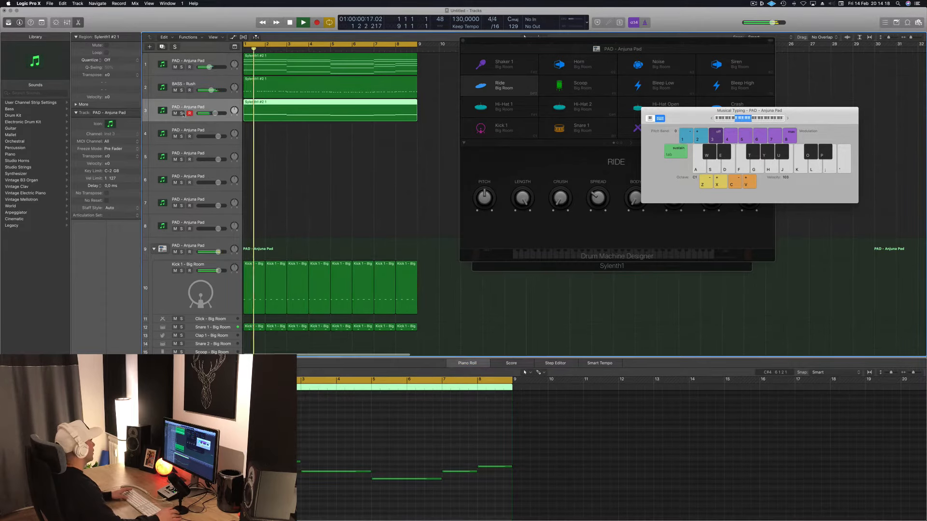
click(182, 114)
click(182, 113)
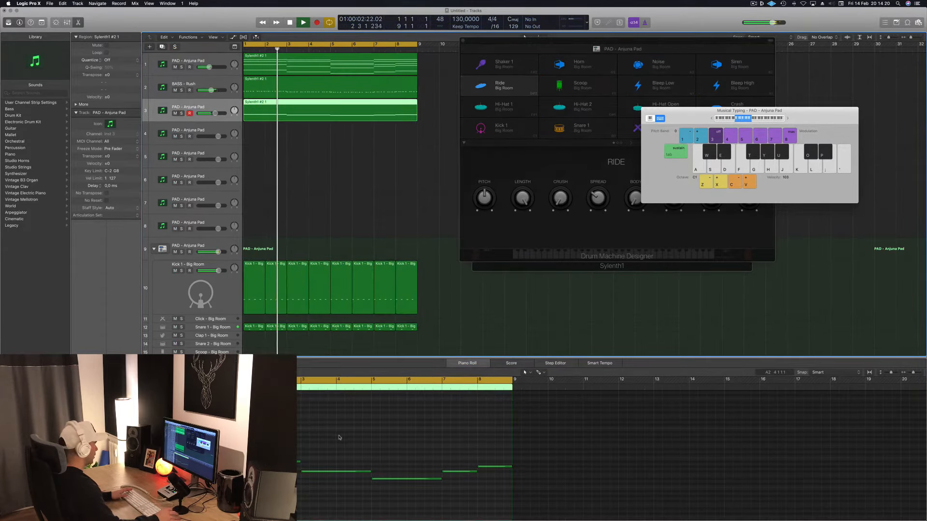
key(space)
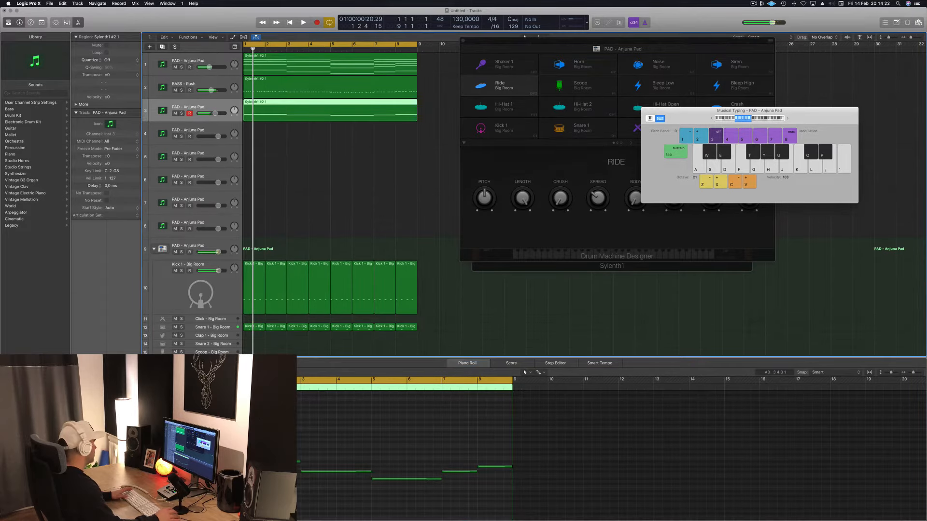
Load the 029: BASS - Bass Pad preset in track 3's Sylenth1 and move its window clear of the musical keyboard.
click(89, 392)
drag(212, 26, 703, 94)
click(656, 162)
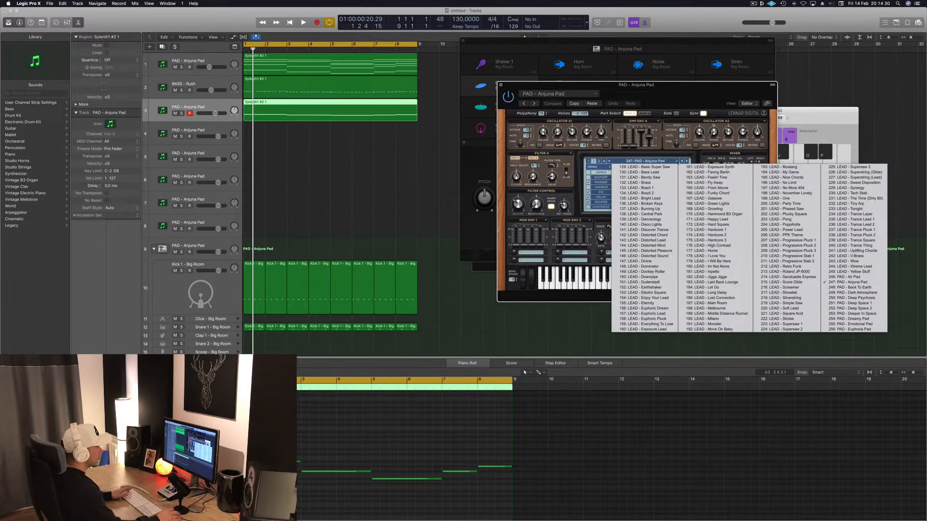
click(588, 161)
click(617, 162)
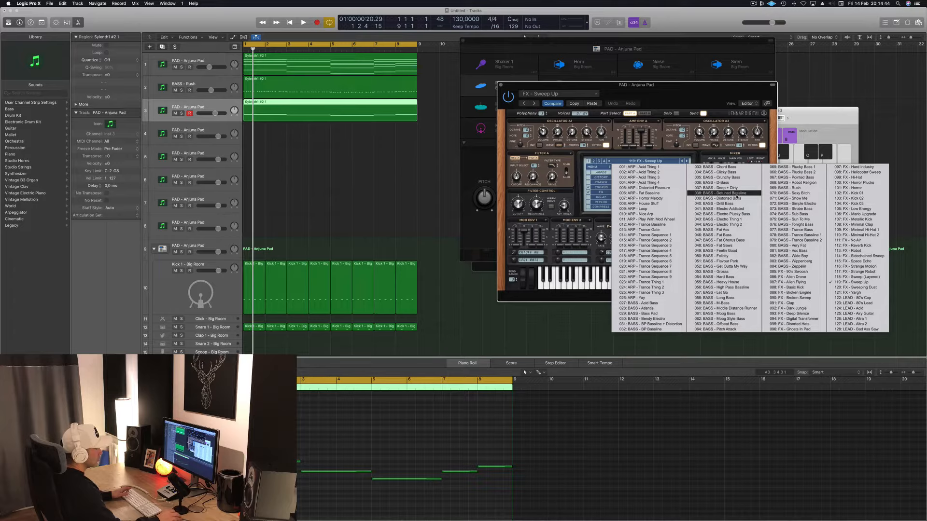
click(656, 313)
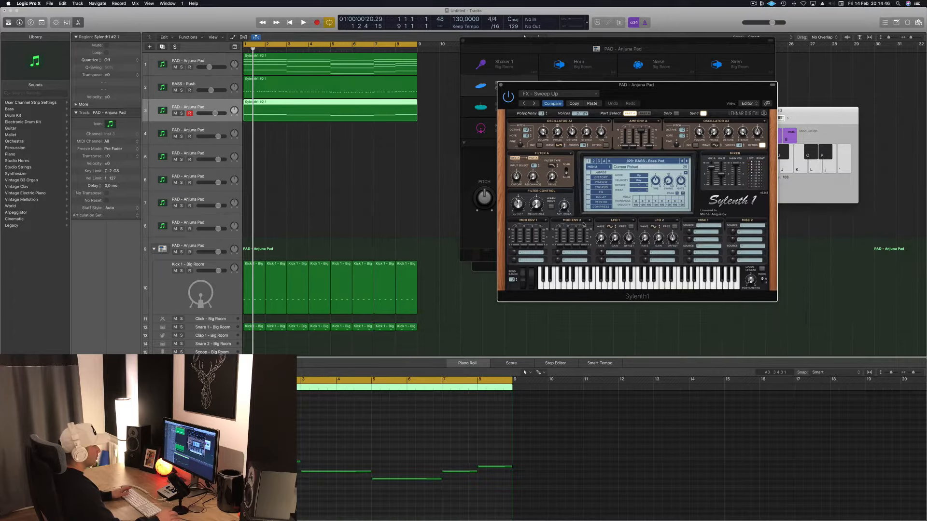
drag(682, 89, 610, 47)
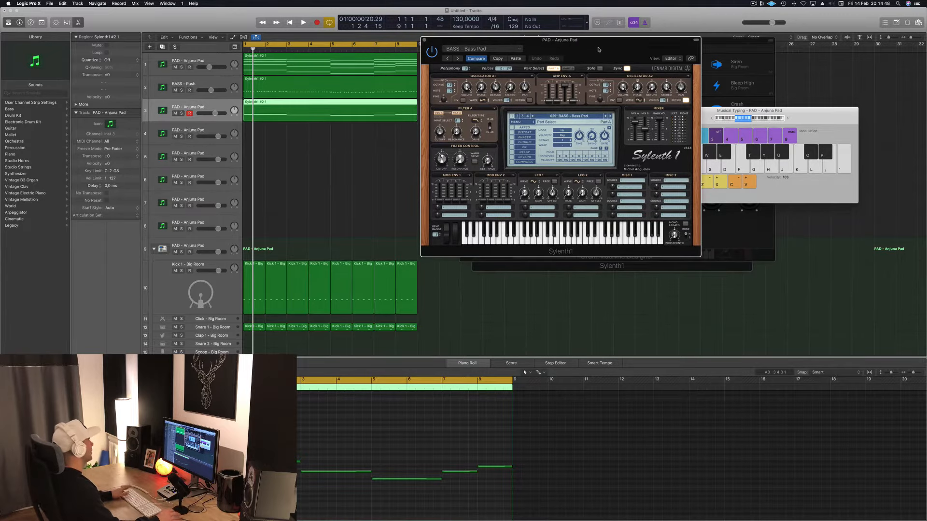
Start playback and lower track 3's volume to -10 dB.
click(211, 113)
key(space)
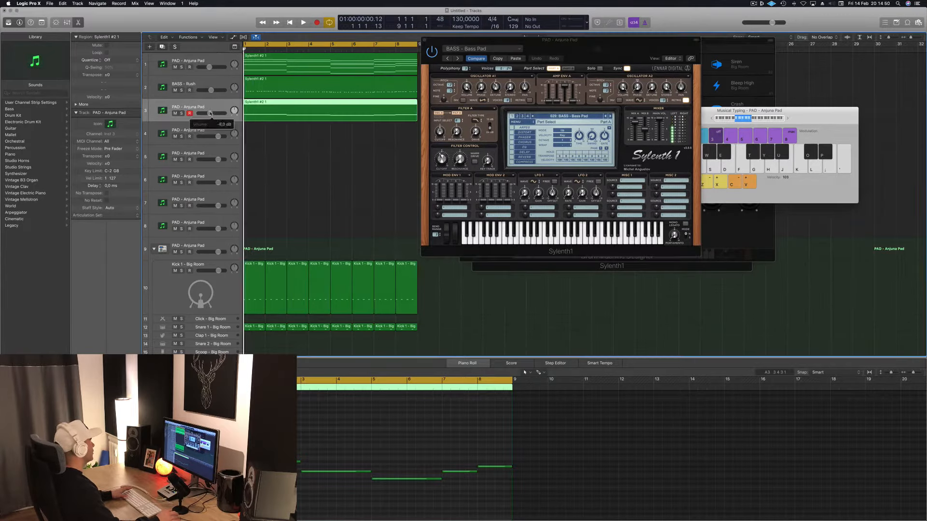
drag(211, 113, 209, 113)
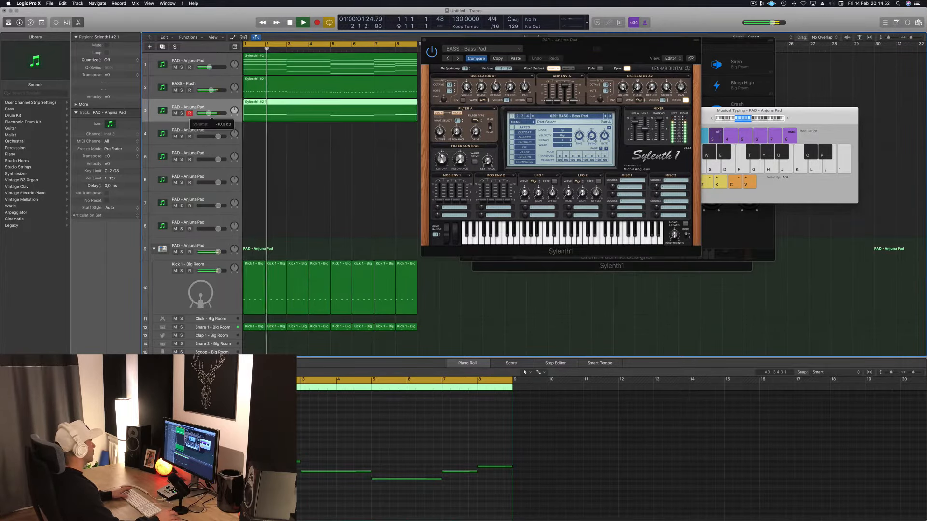
Audition track 3's Bass Pad line in solo, unsolo the track, and restart playback.
click(182, 113)
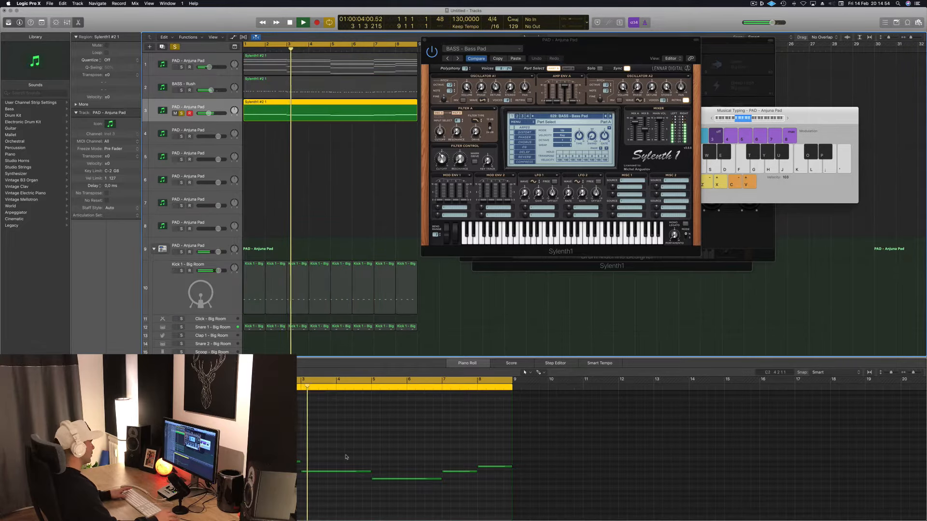
scroll(346, 455, down, 3)
scroll(346, 455, down, 3)
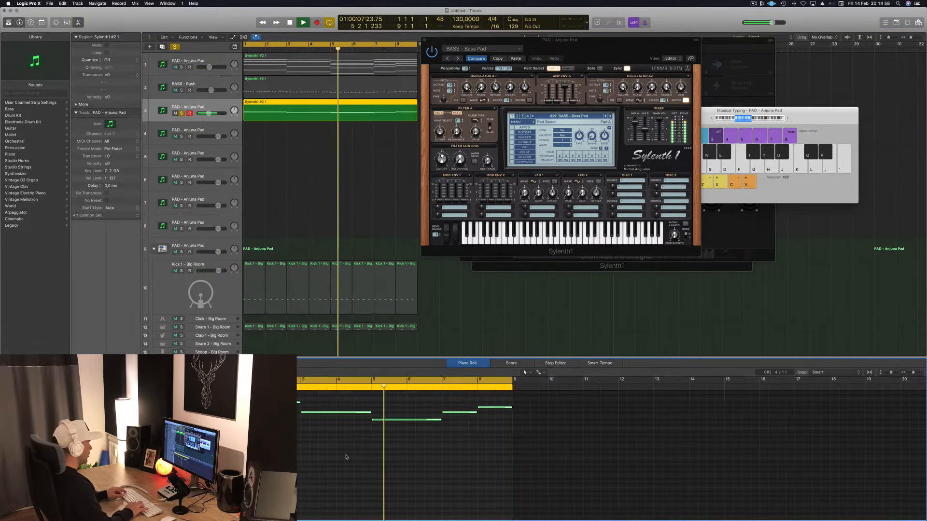
key(space)
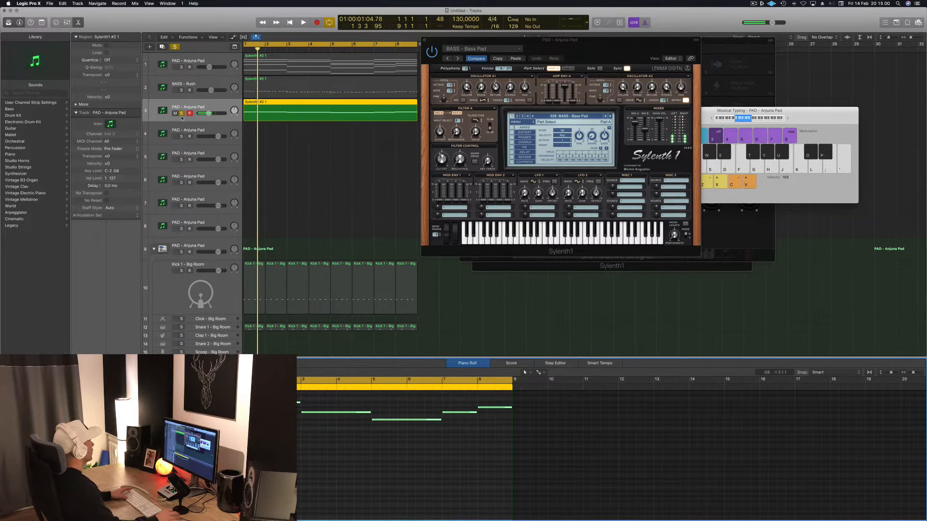
click(182, 114)
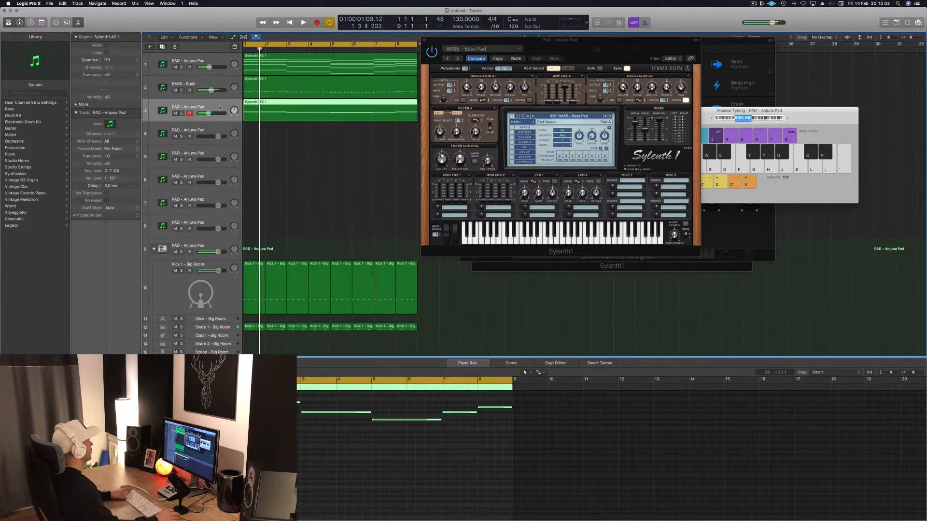
key(space)
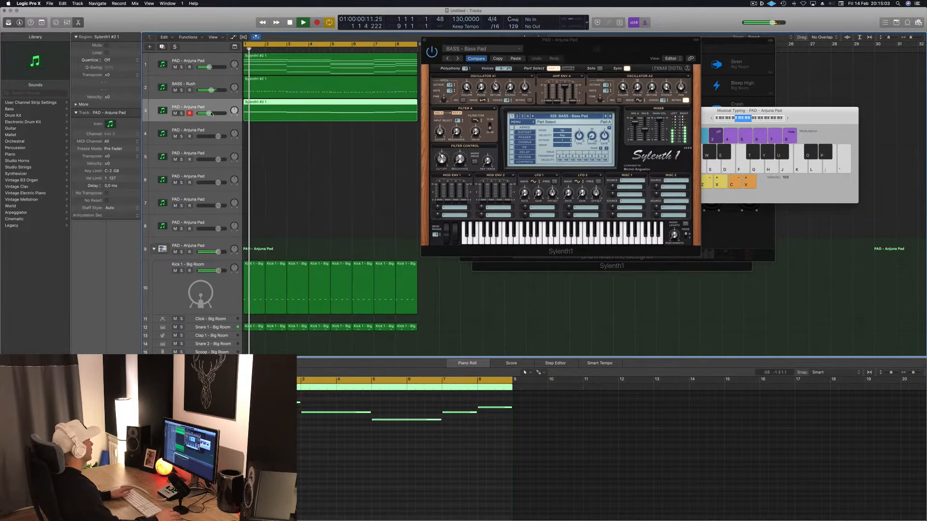
Compare the mix with track 3 soloed, muted and unmuted during playback.
click(181, 114)
click(181, 114)
click(175, 114)
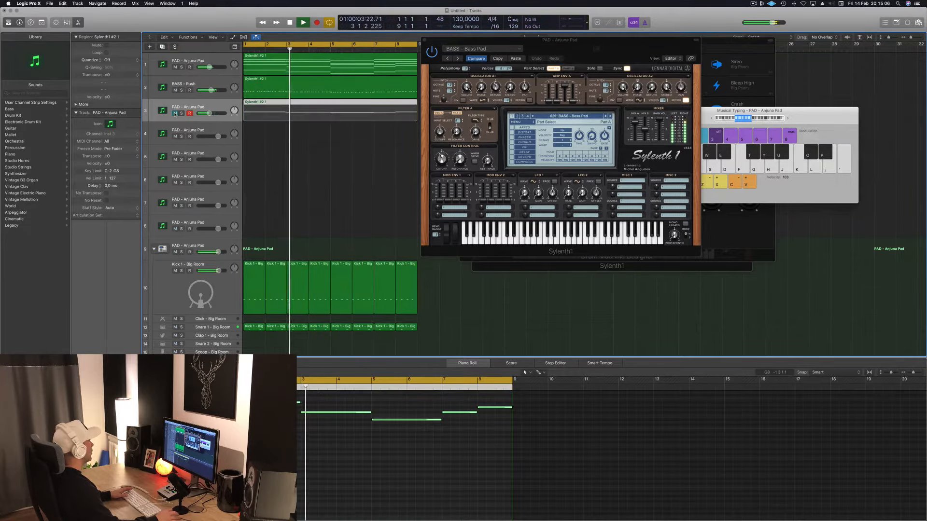
click(175, 114)
Lower track 3's volume to about -13 dB and close its Sylenth1 window.
mouse_move(208, 113)
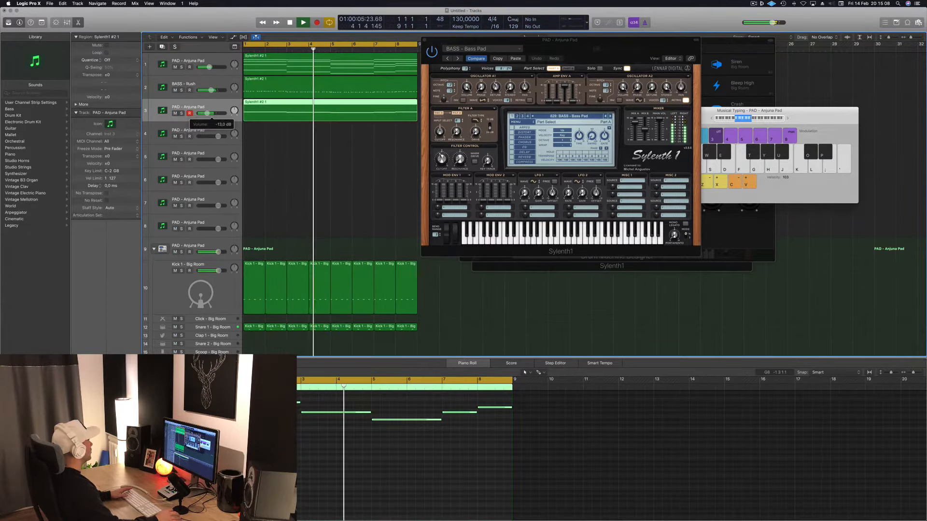
drag(537, 44, 519, 64)
click(405, 58)
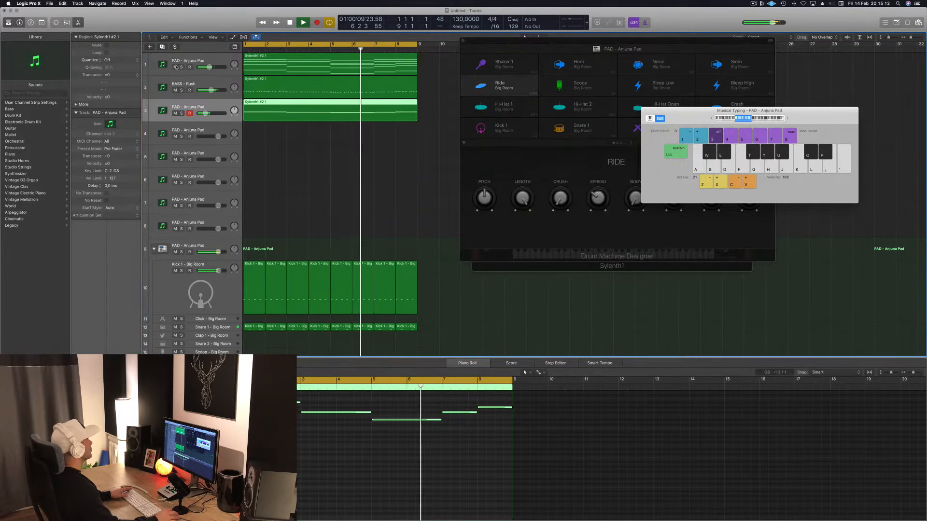
Mute track 1's Anjuna Pad and copy its eight-bar chord region onto track 4.
click(175, 67)
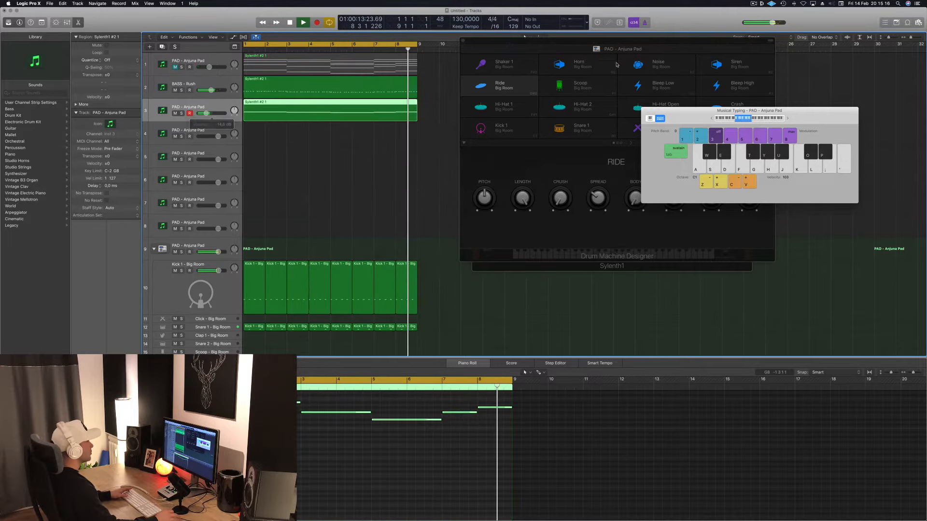
drag(322, 62, 308, 147)
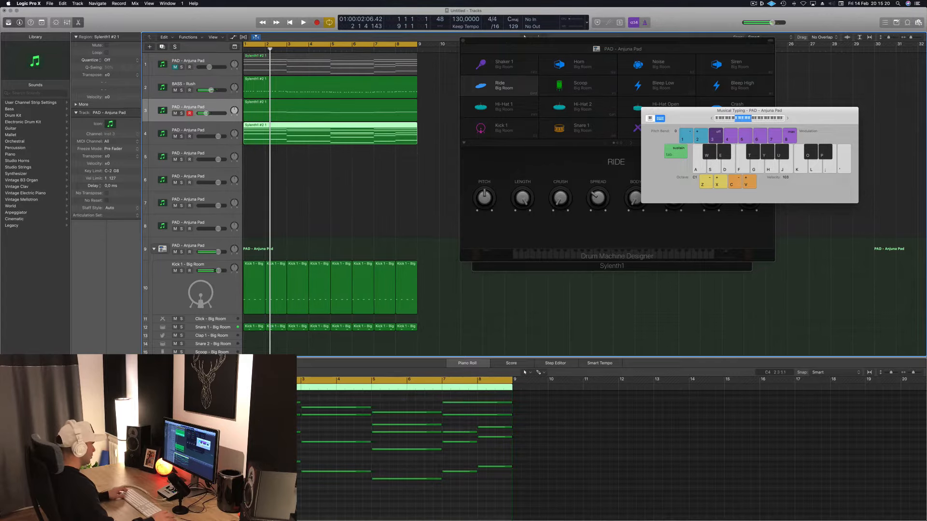
Shorten track 4's chord notes before bar 7 into stabs and copy each stab three beats after the original.
drag(299, 398, 429, 481)
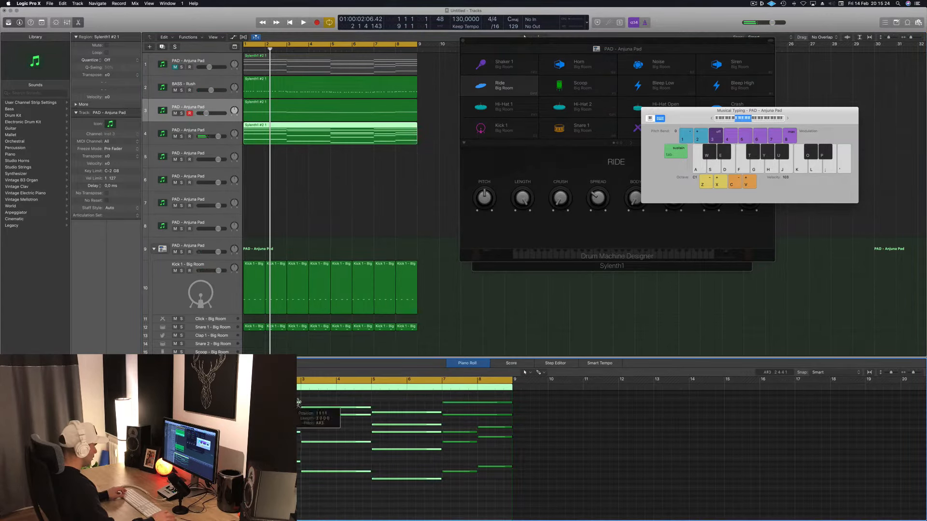
drag(298, 402, 254, 403)
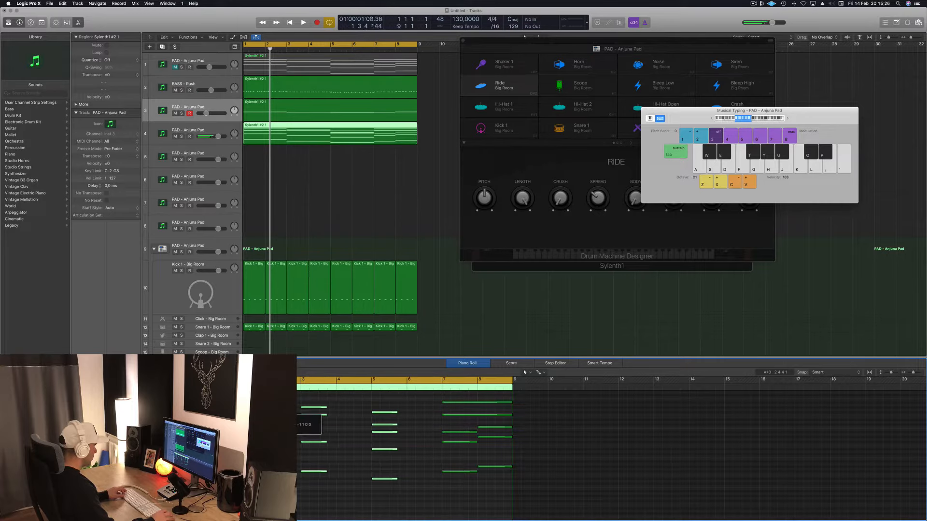
drag(307, 415, 333, 415)
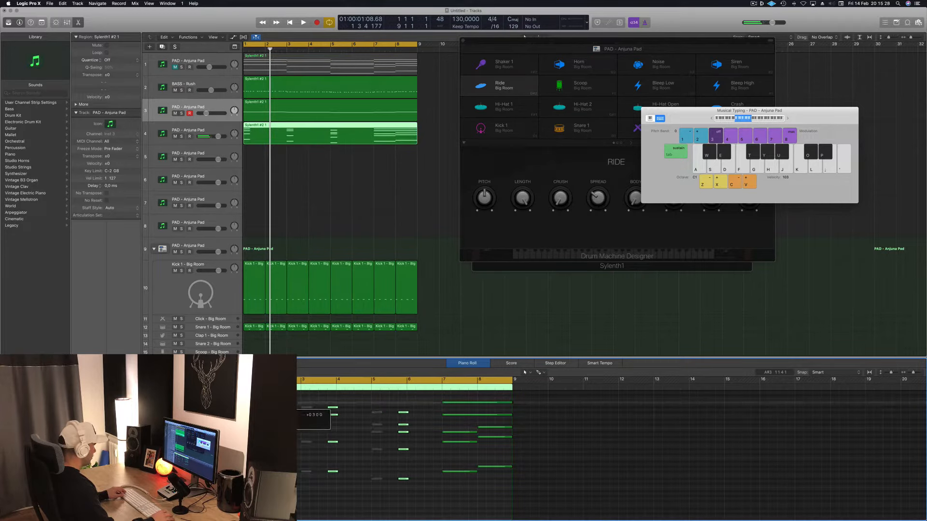
drag(265, 403, 266, 403)
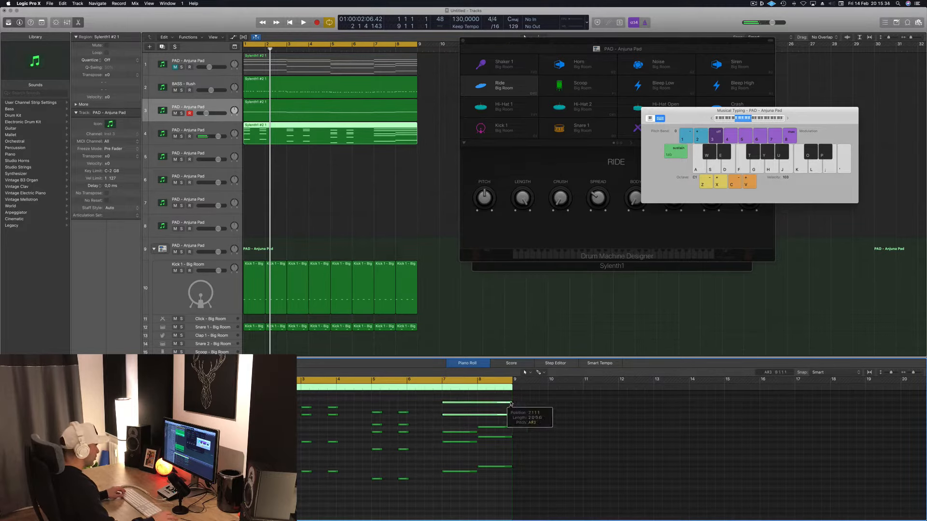
Shorten track 4's bar 7 chord notes into stabs and copy the whole stab to the second half of the bar.
drag(511, 403, 451, 407)
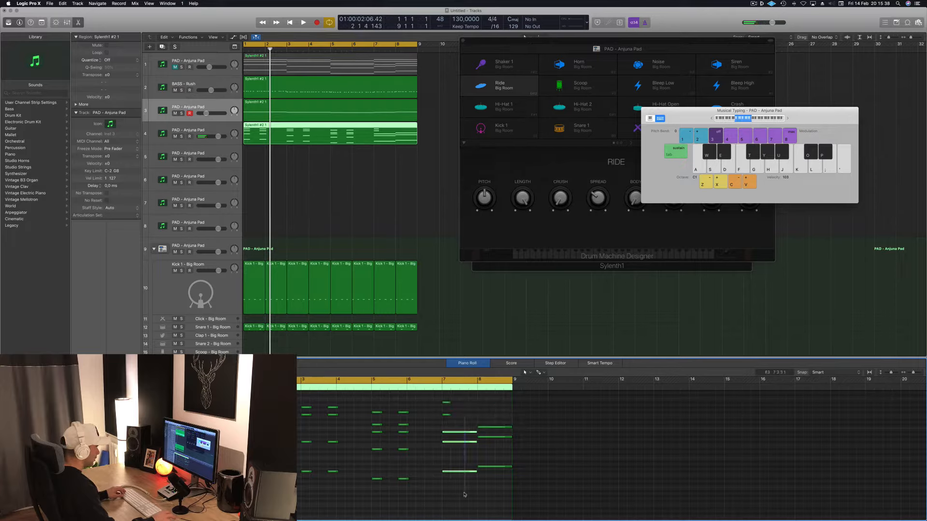
drag(475, 431, 452, 433)
scroll(453, 434, down, 1)
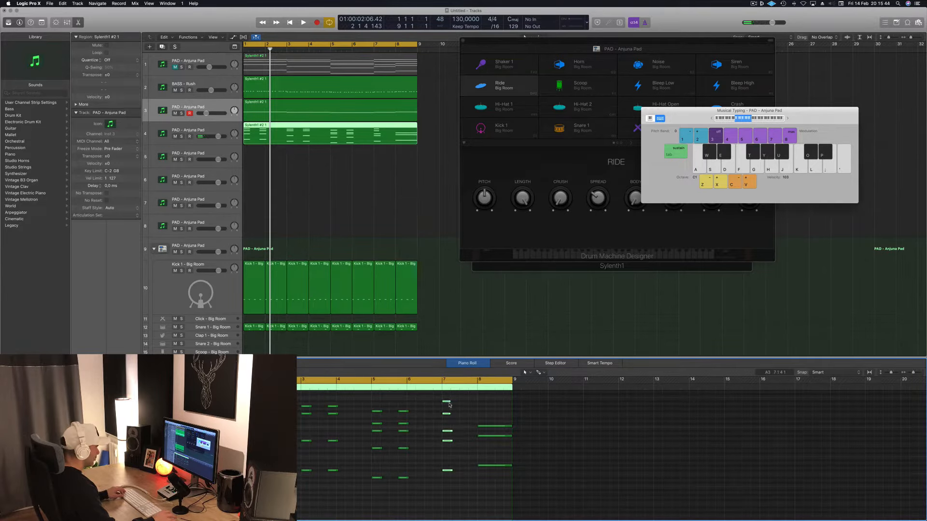
drag(466, 403, 457, 404)
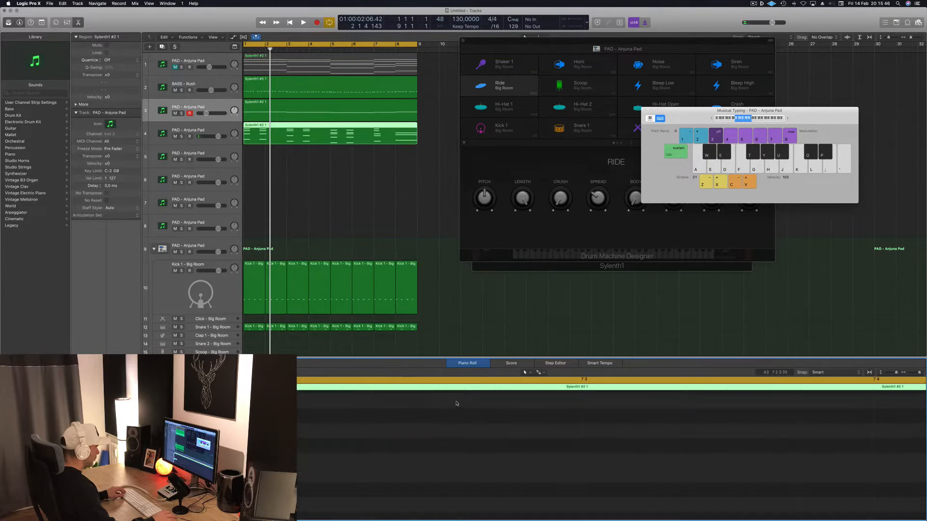
ctrl+alt+click(396, 417)
scroll(386, 425, left, 6)
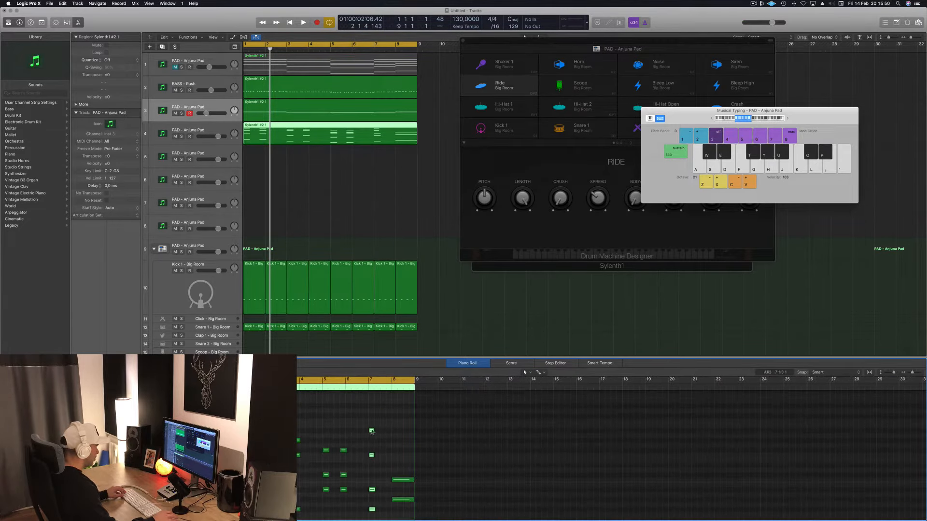
drag(378, 432, 397, 454)
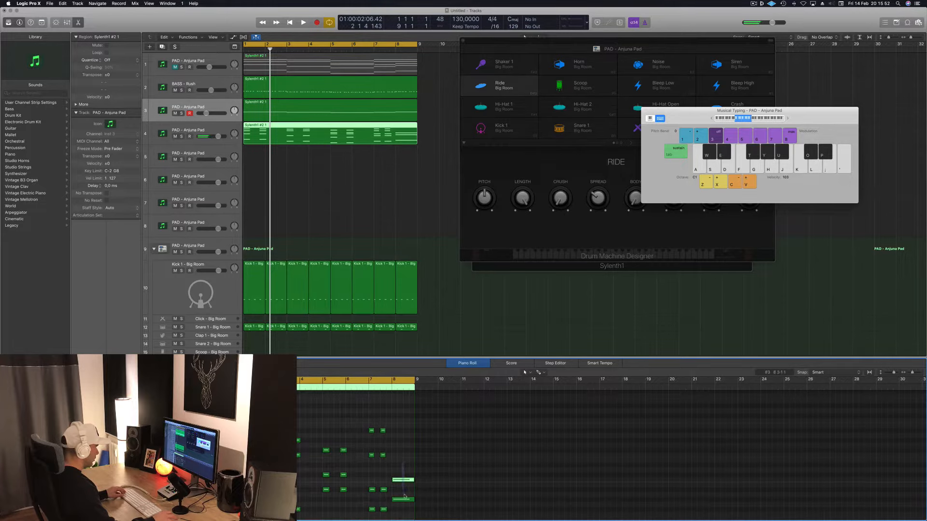
Check track 1's original chord region, and complete track 4's bar 8 with two short chord stabs.
scroll(408, 473, down, 2)
scroll(410, 459, down, 4)
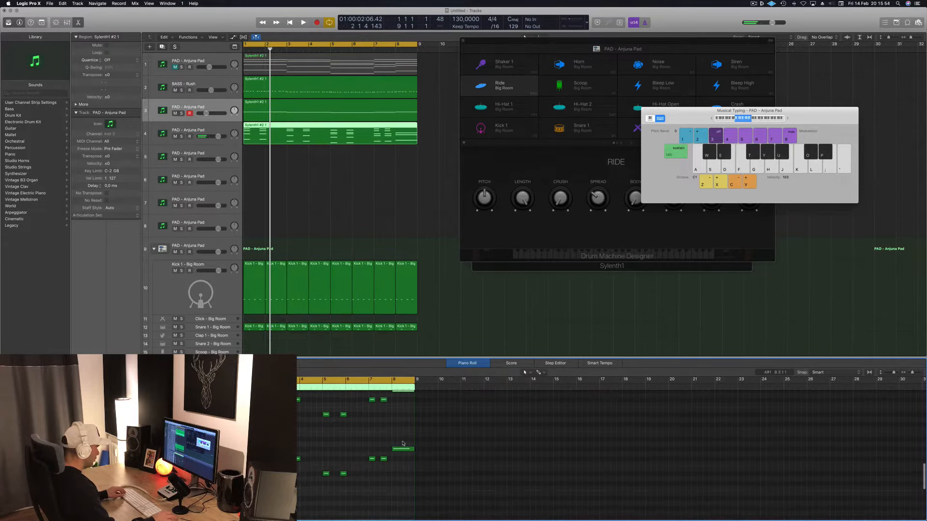
scroll(403, 442, down, 3)
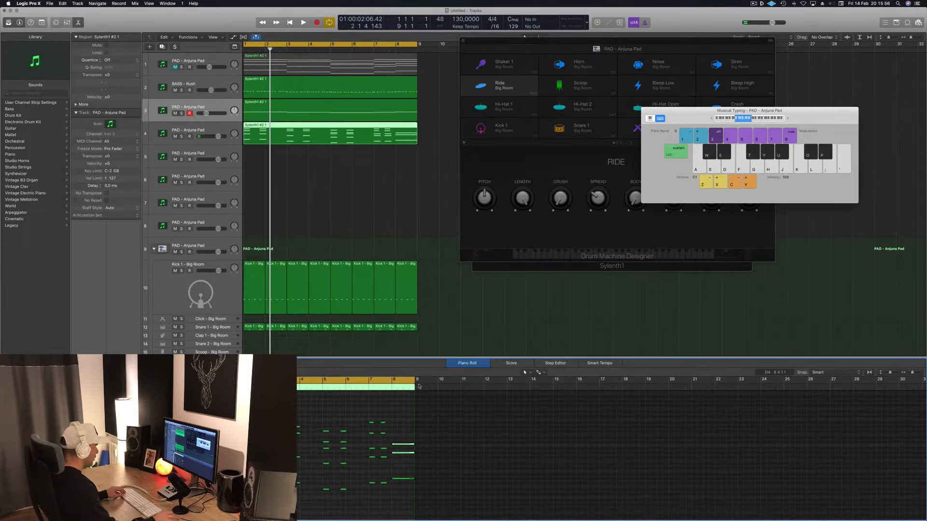
click(409, 69)
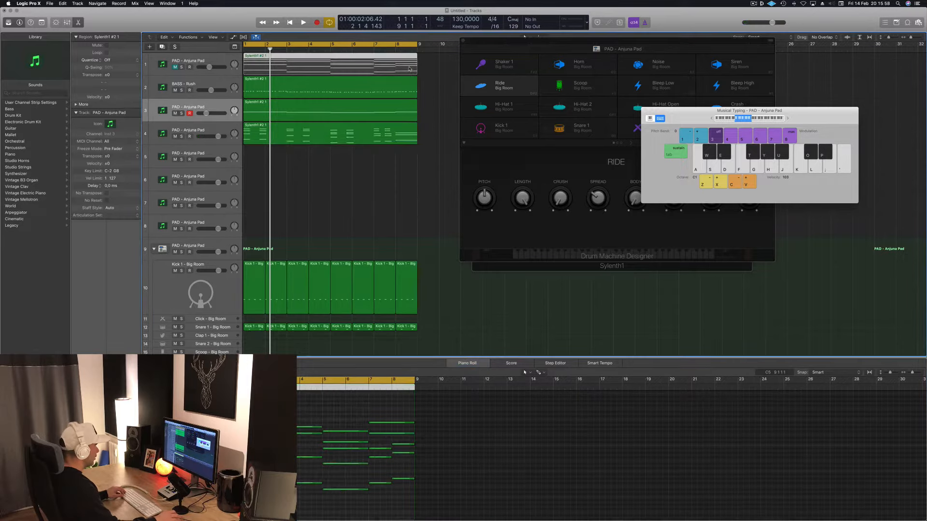
scroll(410, 69, right, 1)
scroll(378, 503, up, 1)
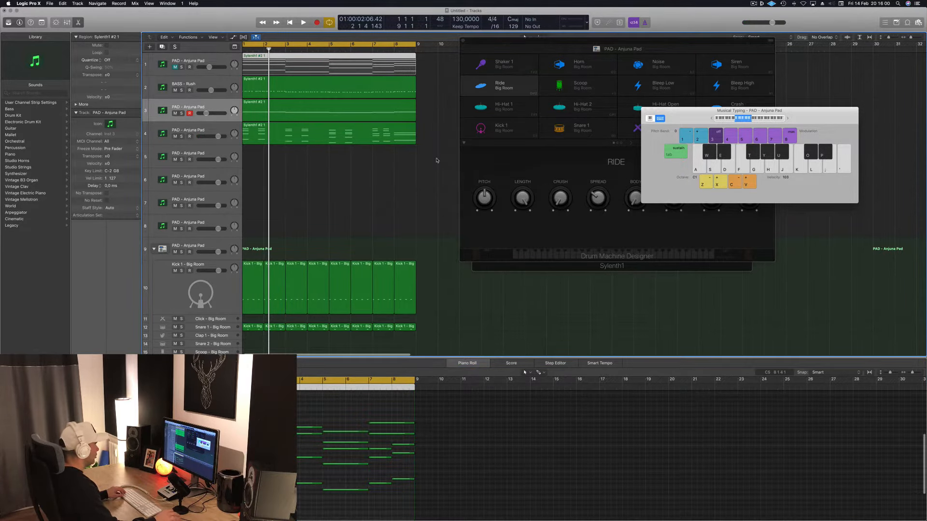
click(397, 133)
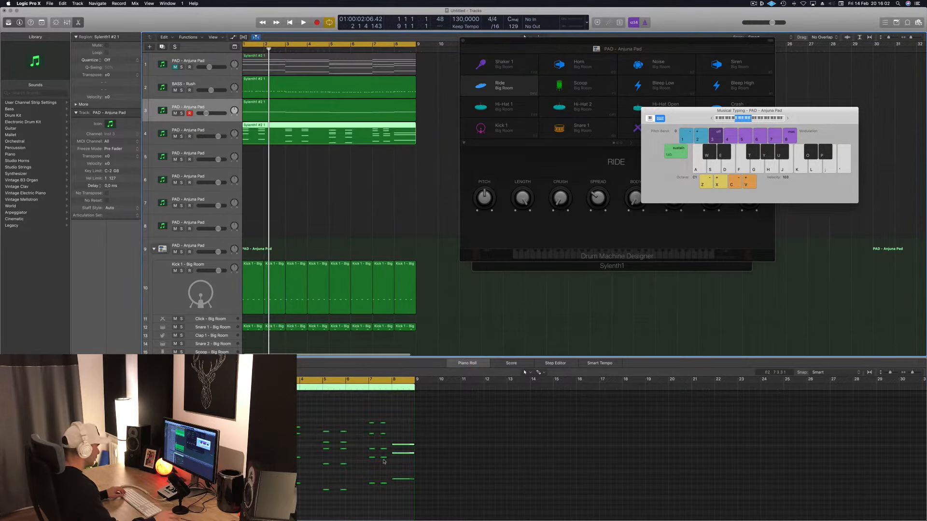
drag(390, 416, 401, 506)
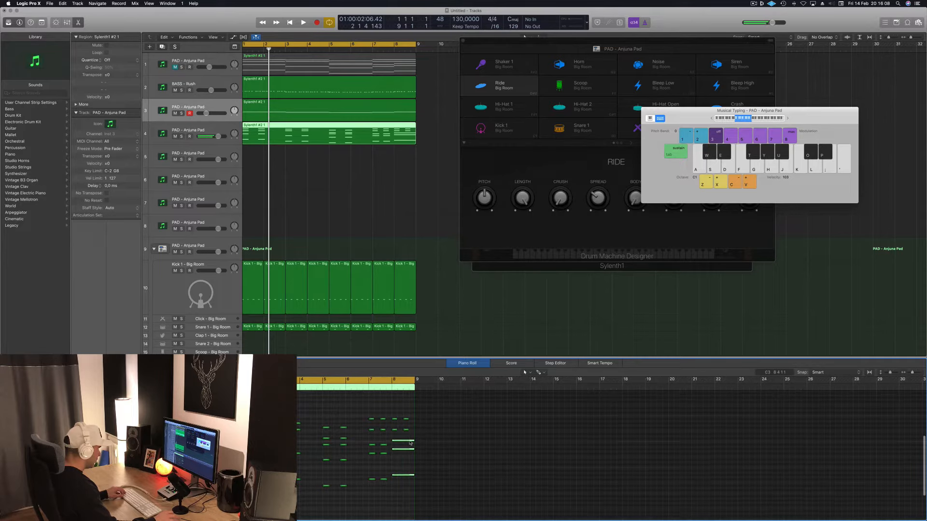
mouse_move(412, 440)
mouse_down()
mouse_move(395, 442)
mouse_move(407, 446)
mouse_up()
Select track 4 and audition the new stab pattern from the start of the cycle.
click(230, 137)
key(Return)
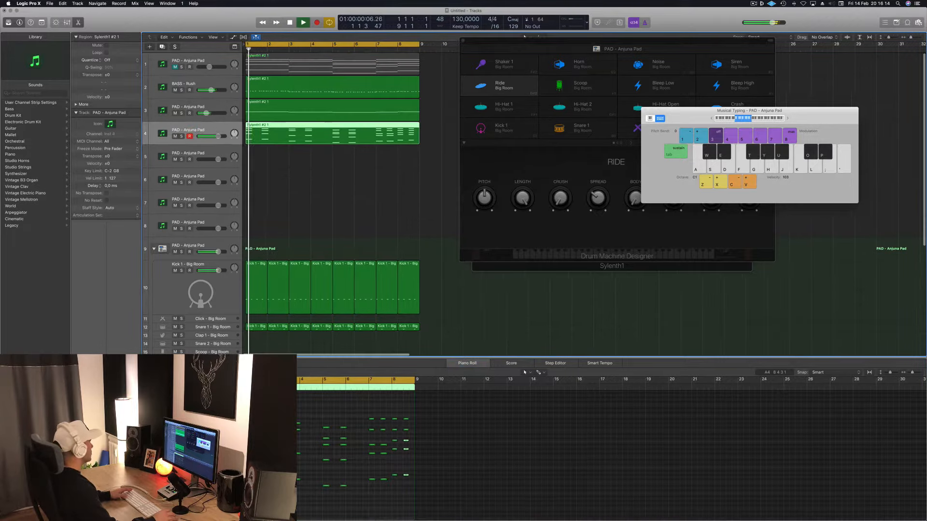
key(space)
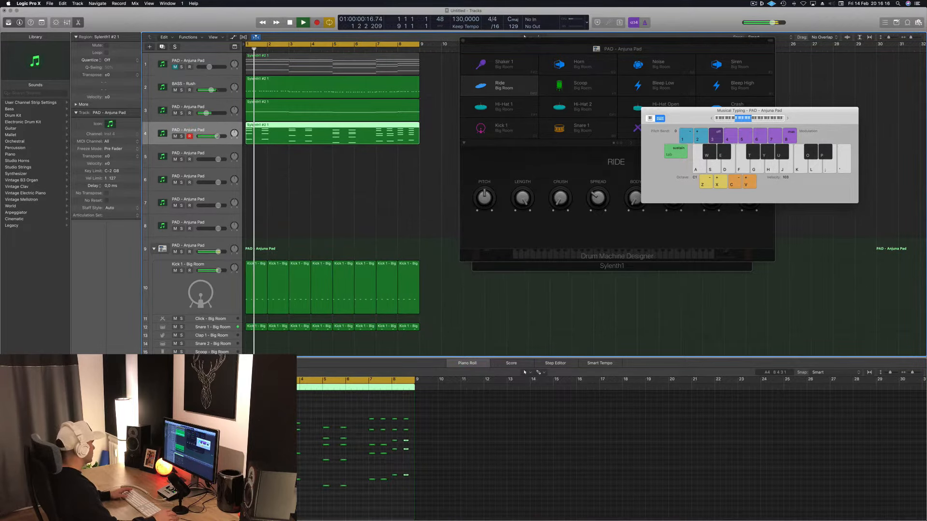
Open track 4's Sylenth1, load the LEAD - Basic Super Saw preset, and audition it from the start.
double_click(163, 133)
drag(190, 26, 583, 106)
click(567, 177)
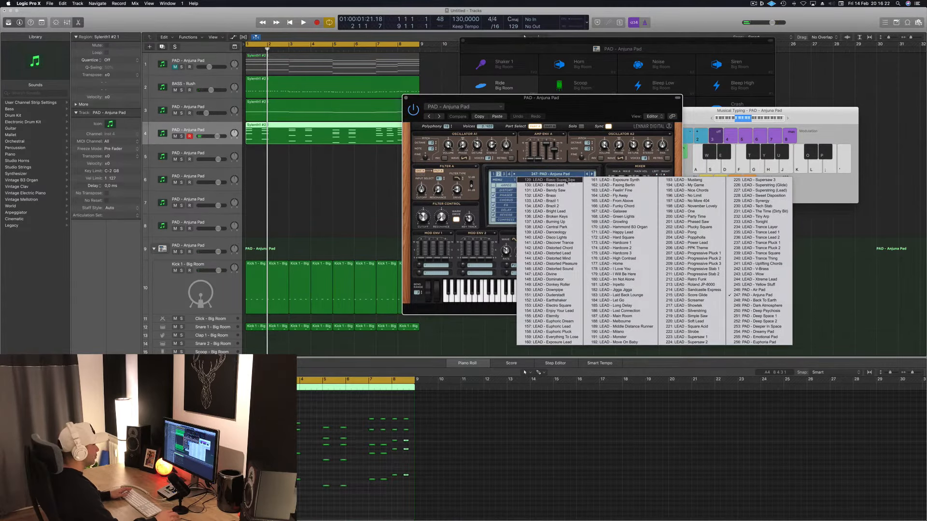
click(555, 180)
key(space)
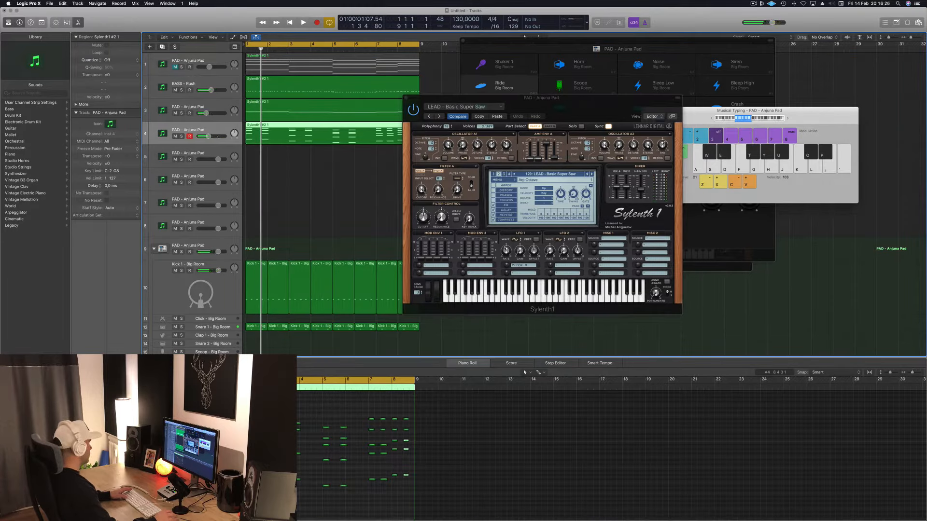
key(space)
key(space)
key(space)
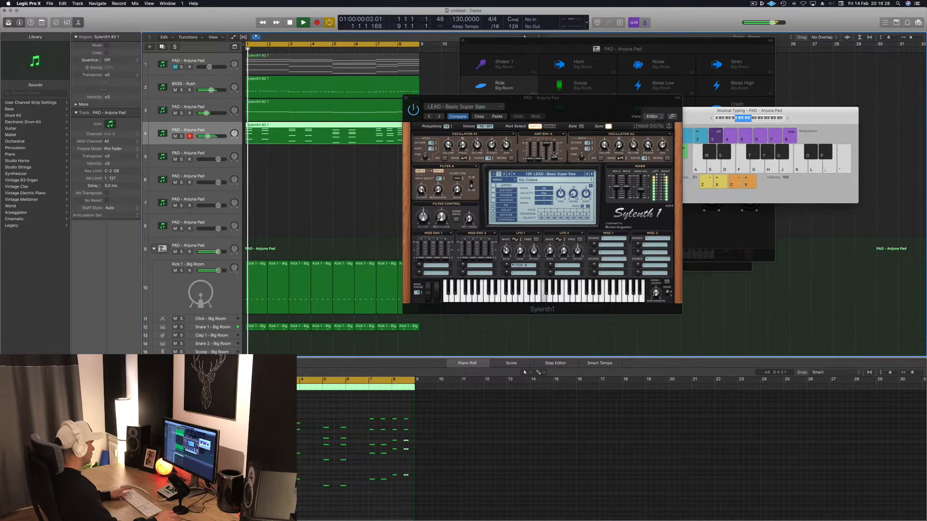
Step through track 4's Sylenth1 lead presets during playback and settle on LEAD - Brass.
drag(593, 107, 561, 116)
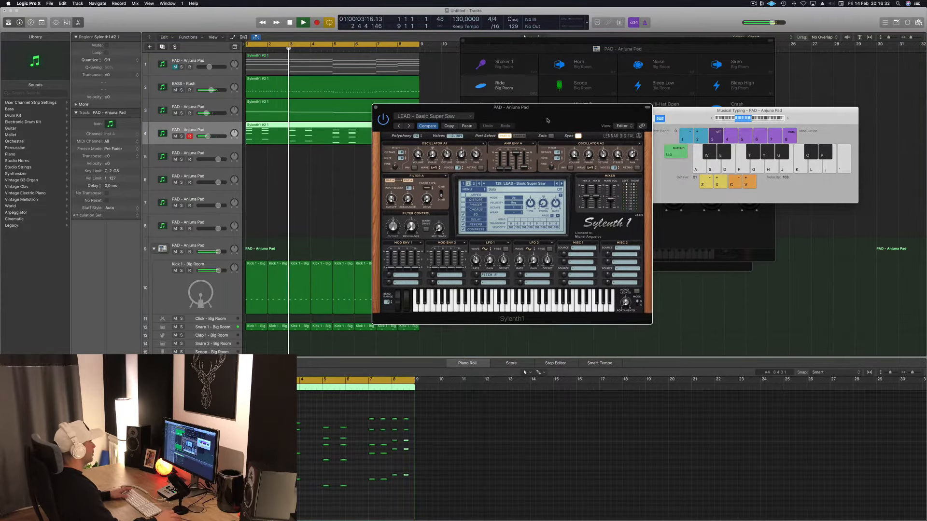
click(561, 184)
click(561, 184)
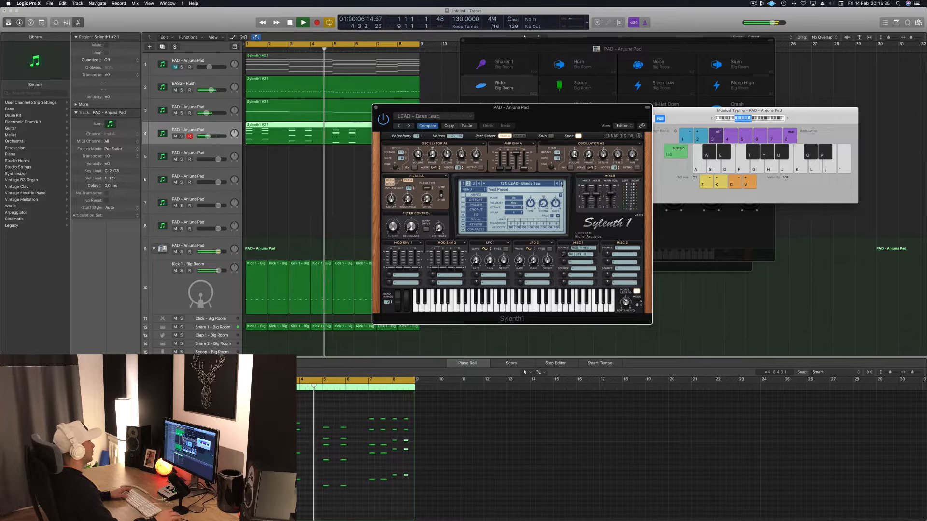
click(561, 183)
click(561, 184)
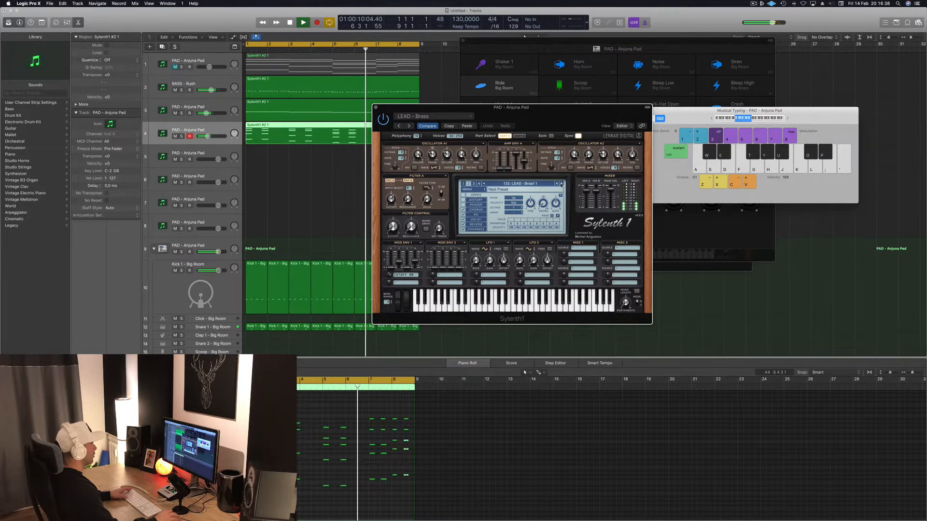
click(557, 184)
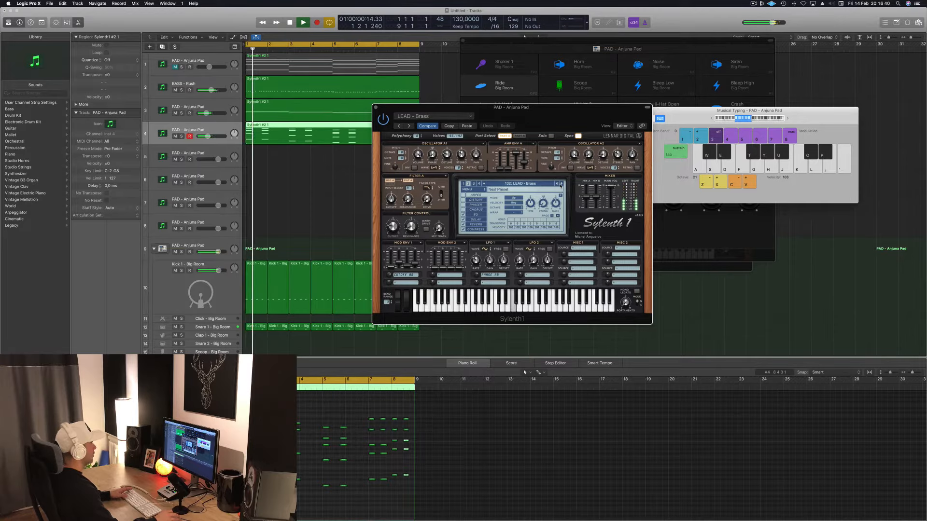
Select all of track 4's stab notes, lengthen them together by 0 1 2 0, and restart playback.
click(524, 35)
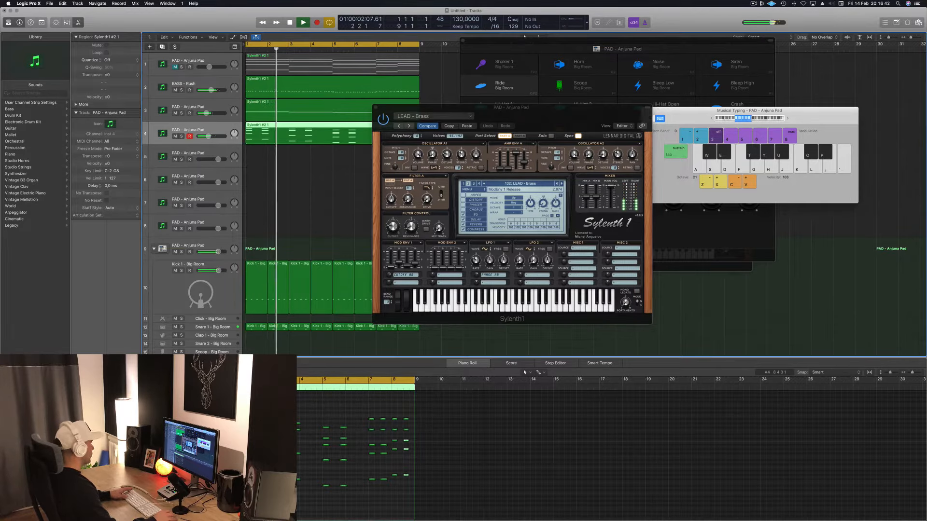
click(339, 418)
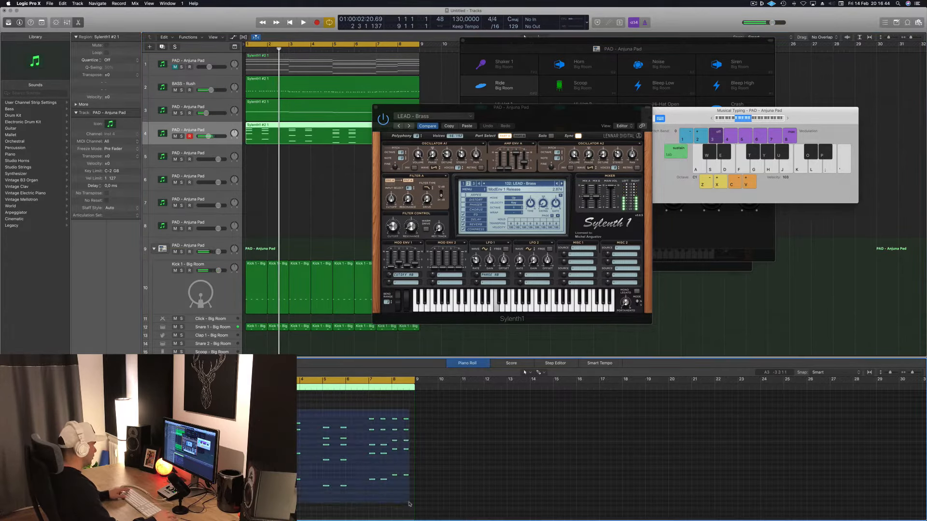
drag(344, 427, 355, 427)
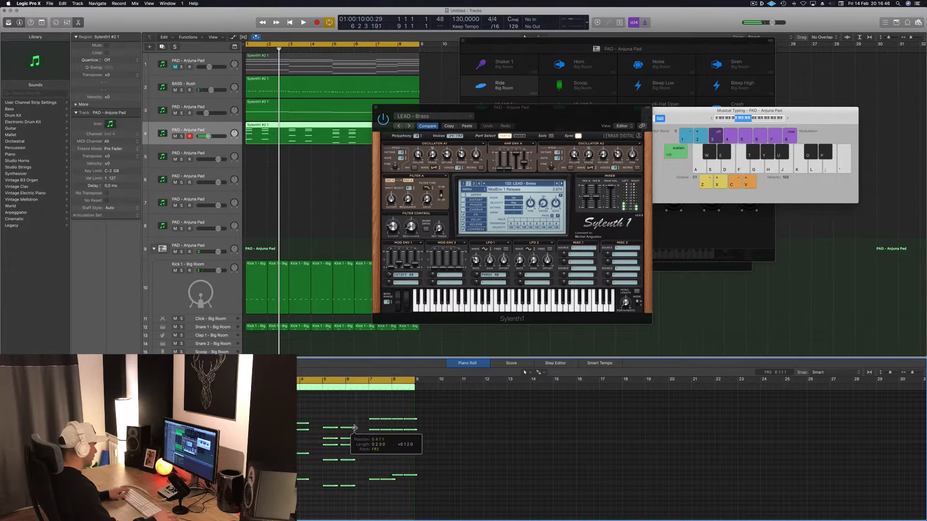
key(space)
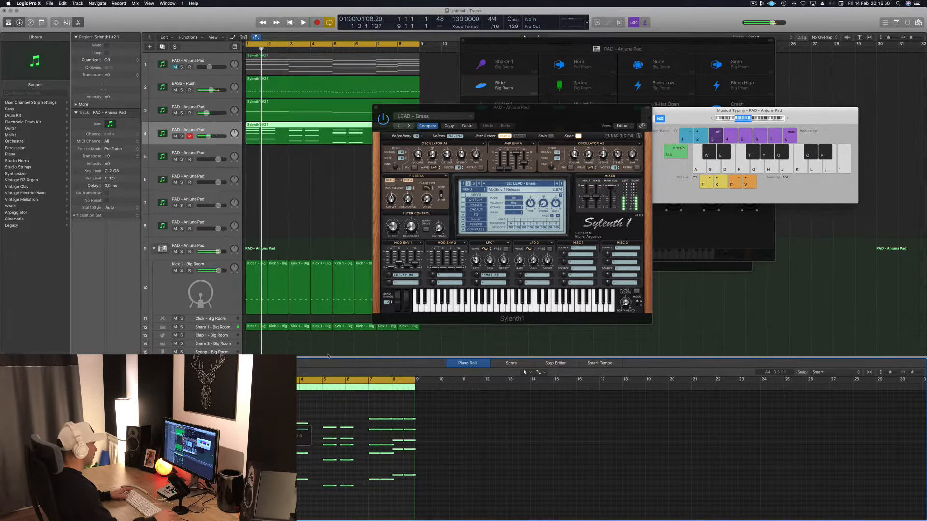
Adjust the sustain of Mod Env 1 and Amp Env A in the LEAD - Brass preset, replaying the stabs between changes.
drag(406, 266, 406, 264)
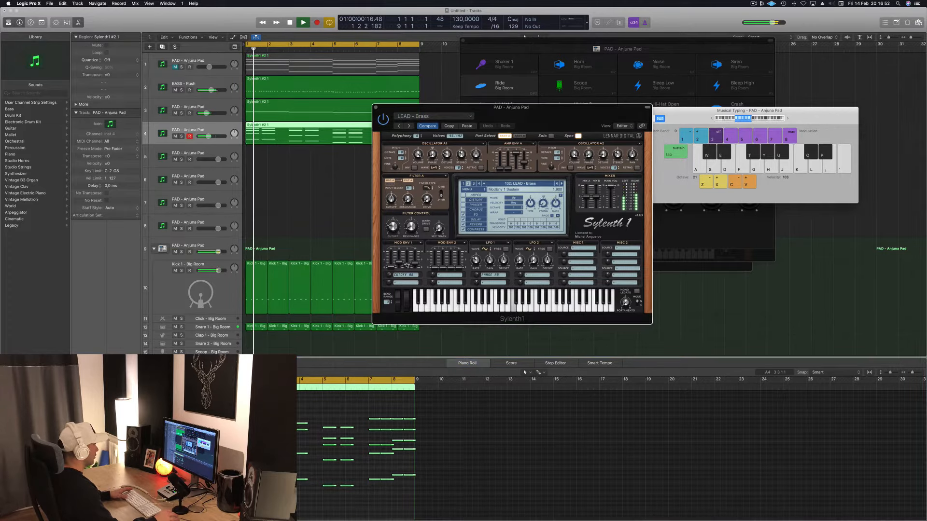
key(space)
key(space)
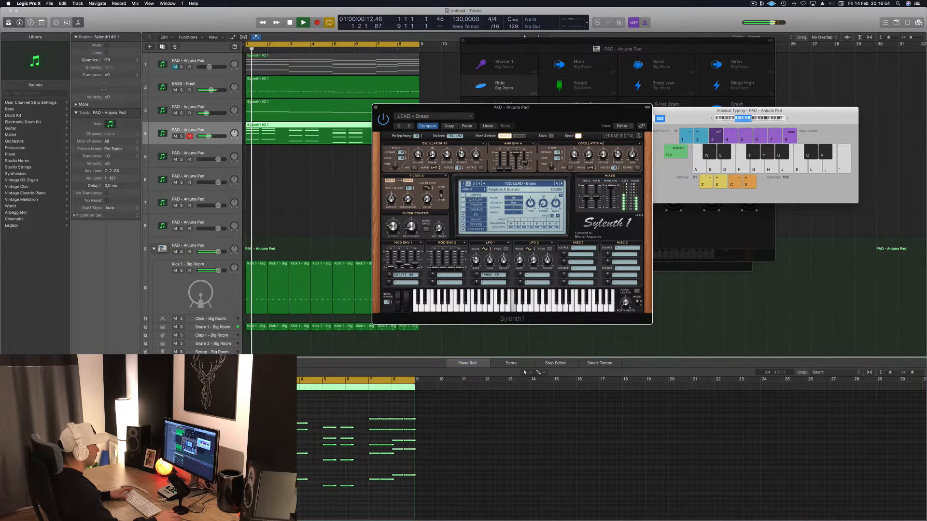
key(space)
key(space)
Switch Sylenth1 to Part B, adjust Amp Env B's release and decay, and audition track 4 in solo.
click(520, 136)
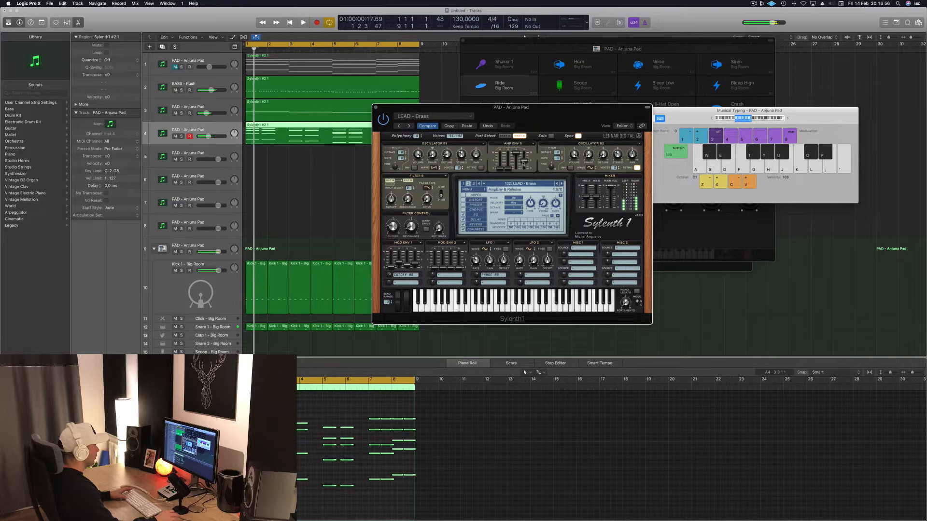
key(space)
key(space)
key(space)
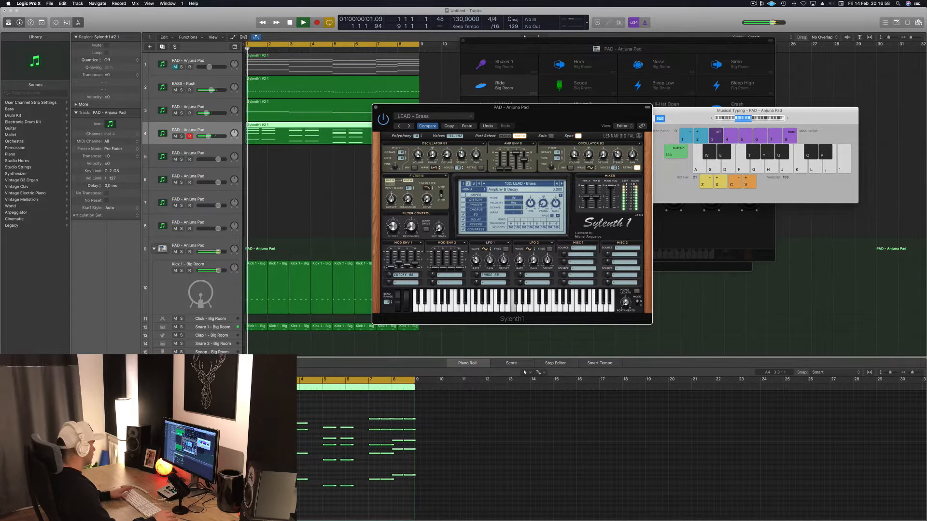
click(181, 137)
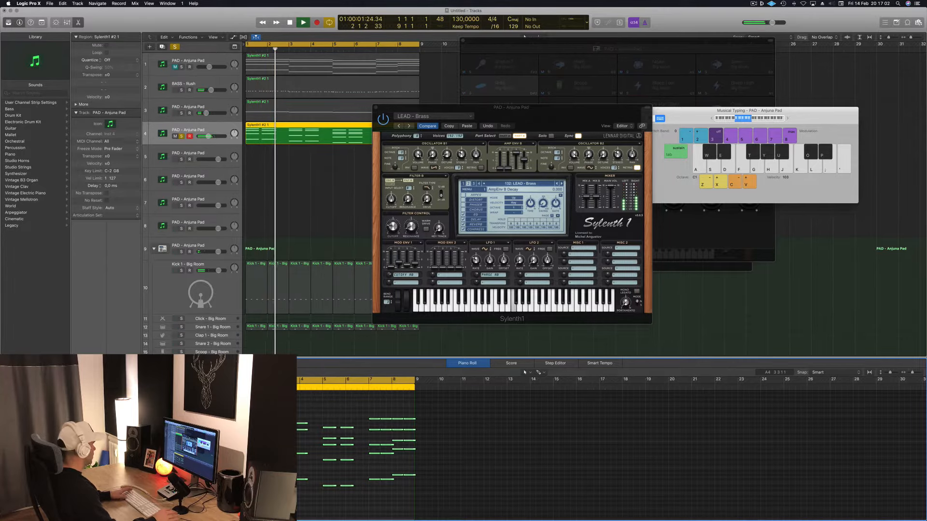
Take track 4 out of solo and replay the full beat, moving the Sylenth1 window clear of the arrangement.
key(s)
key(space)
drag(560, 115, 530, 71)
key(space)
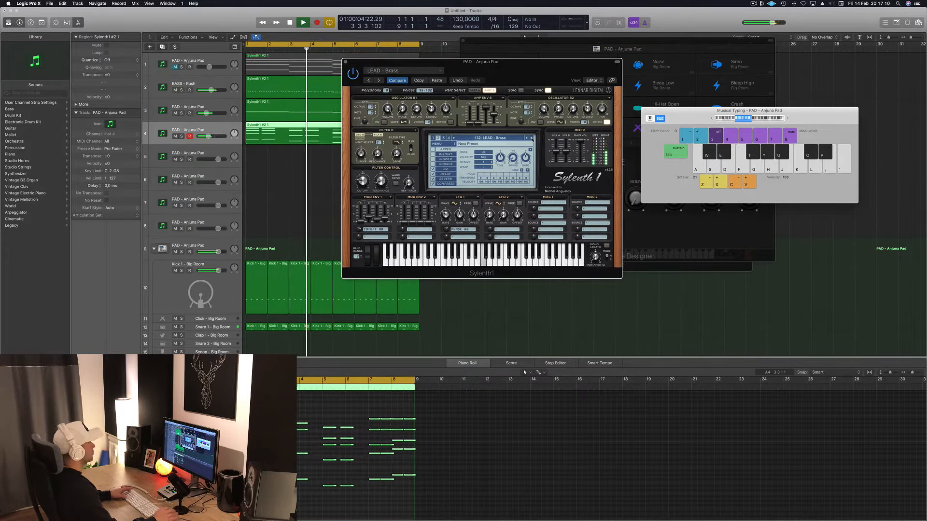
Step track 4's Sylenth1 presets from LEAD - Brass to LEAD - Burning Up, restarting playback between changes.
click(531, 138)
key(Return)
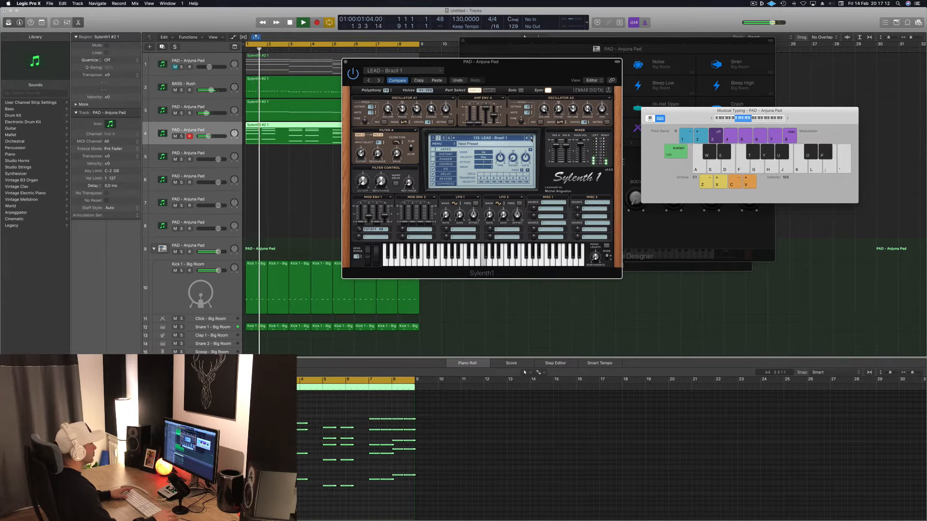
click(531, 138)
key(Return)
click(532, 138)
click(531, 139)
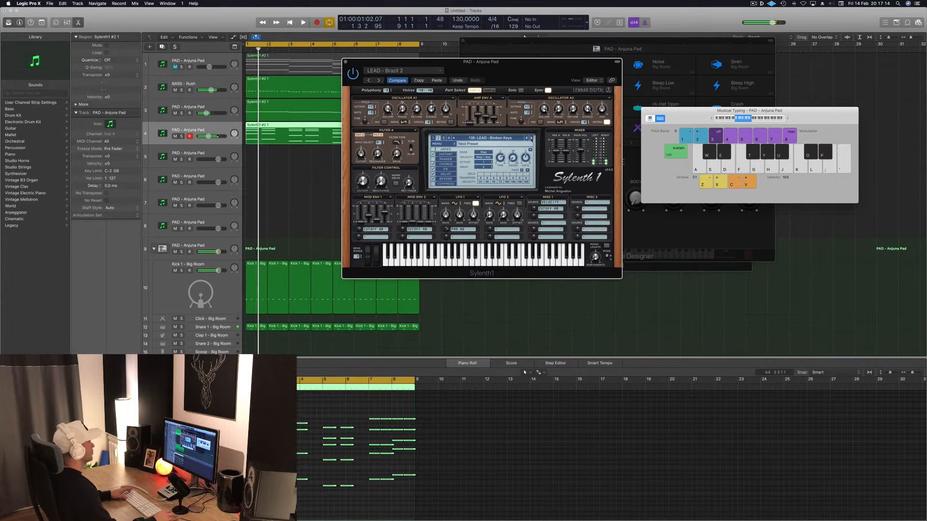
click(531, 138)
key(Return)
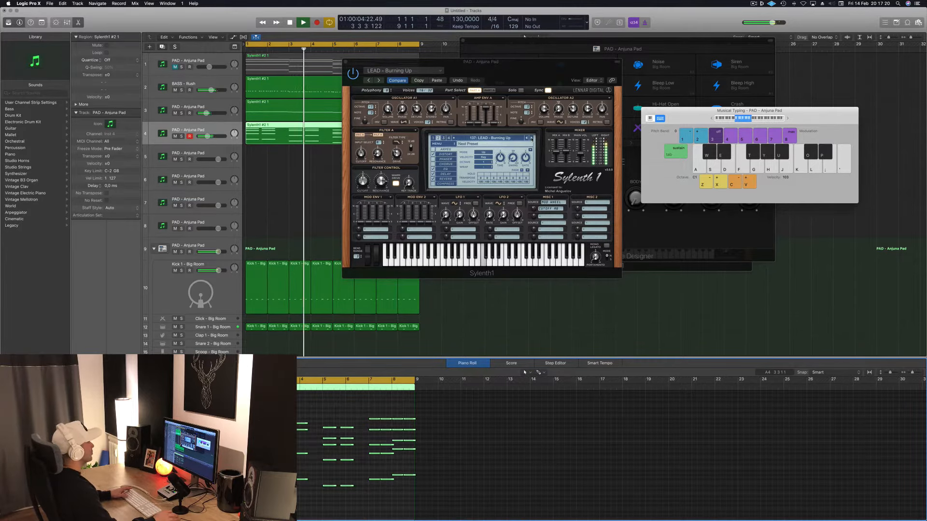
Advance track 4's preset to LEAD - Discover Trance during playback and lower the track's volume slightly.
click(531, 139)
key(Return)
click(531, 138)
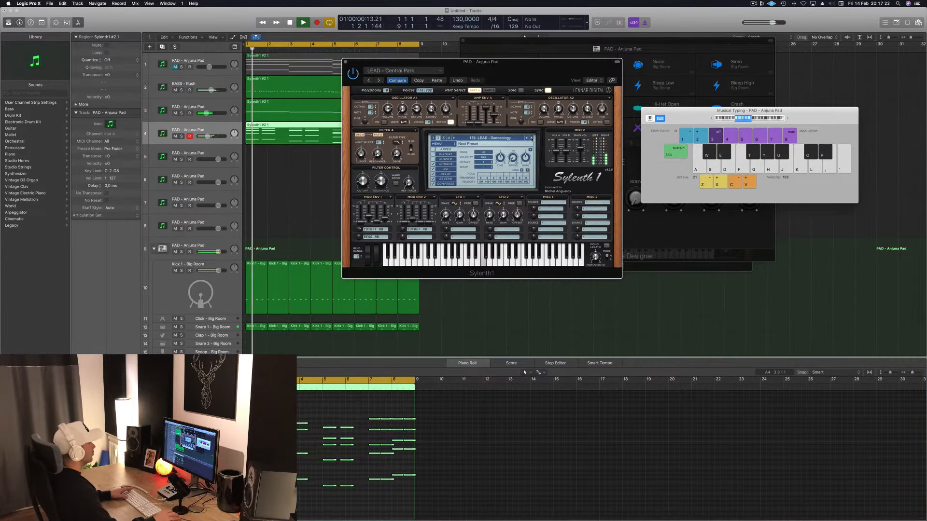
click(531, 138)
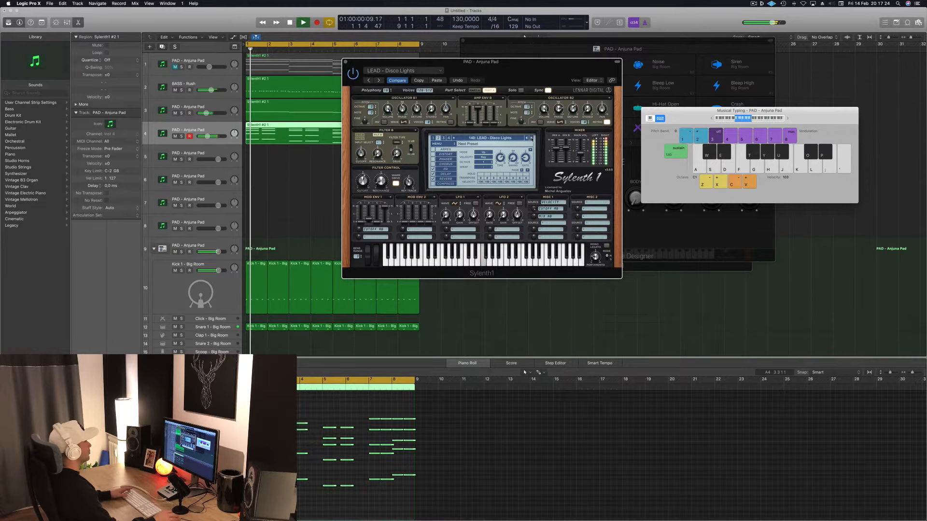
click(531, 138)
key(Return)
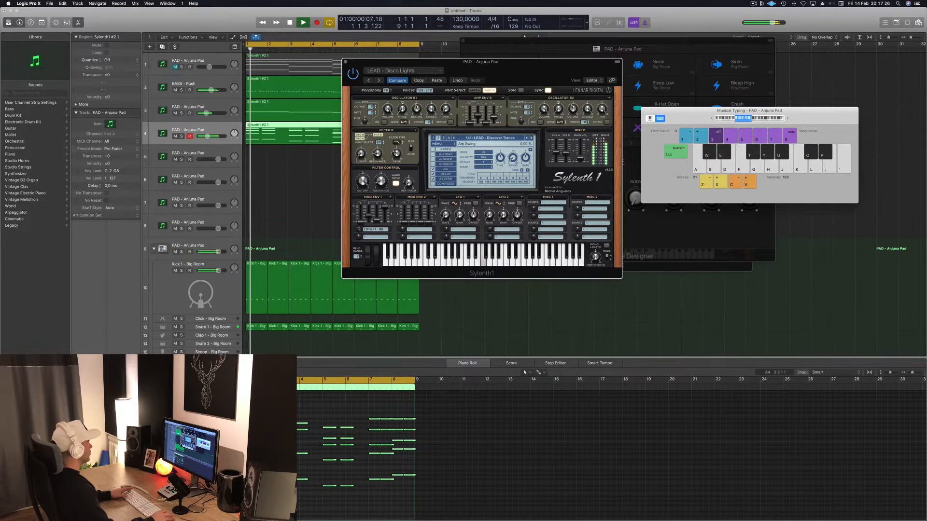
drag(207, 136, 205, 136)
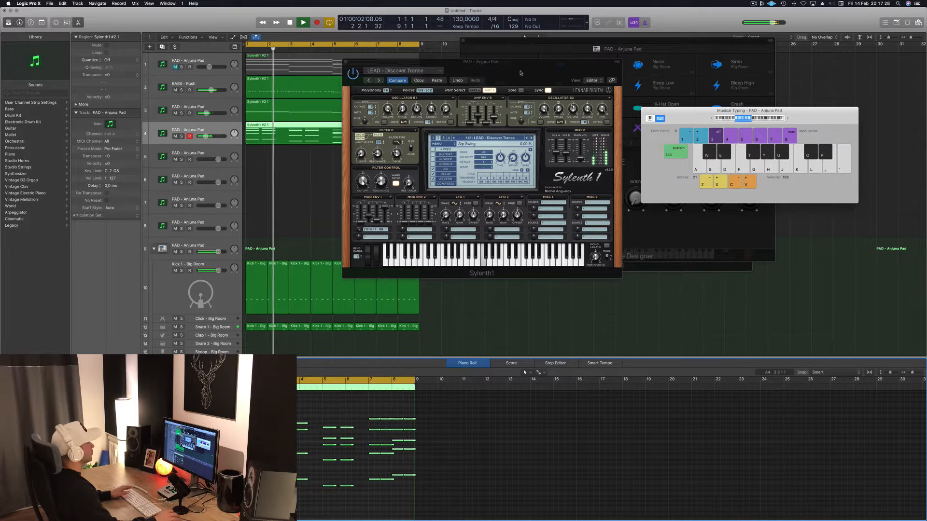
Audition the distorted lead presets on track 4, advancing Sylenth1 to LEAD - Divine.
drag(521, 72, 531, 108)
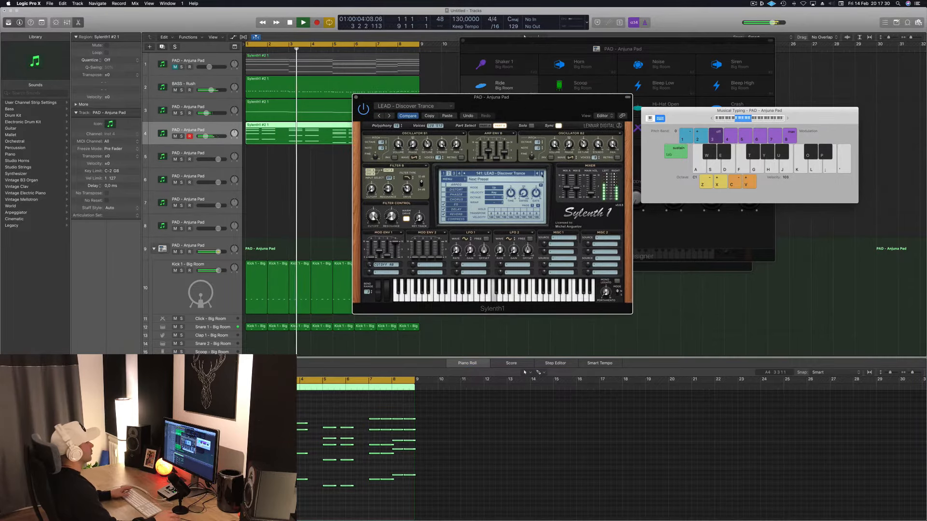
click(542, 173)
key(Return)
click(542, 173)
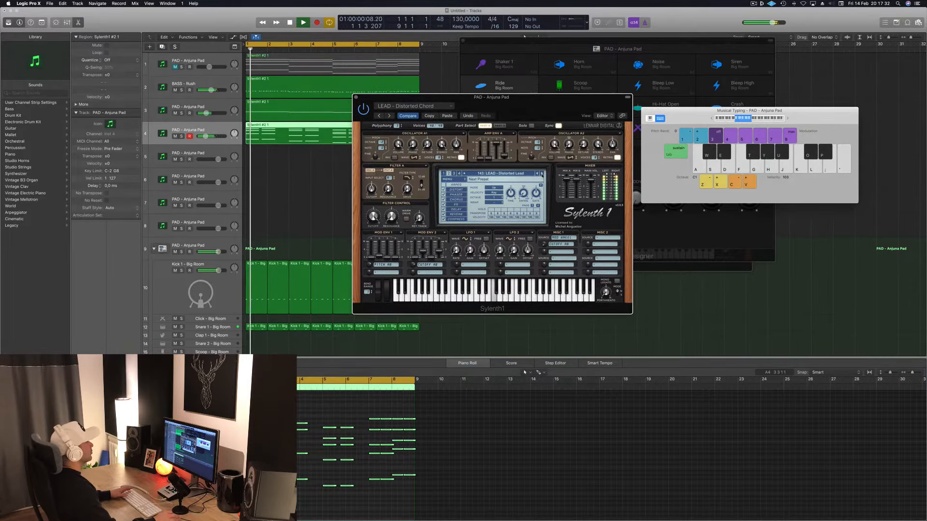
click(541, 174)
click(541, 173)
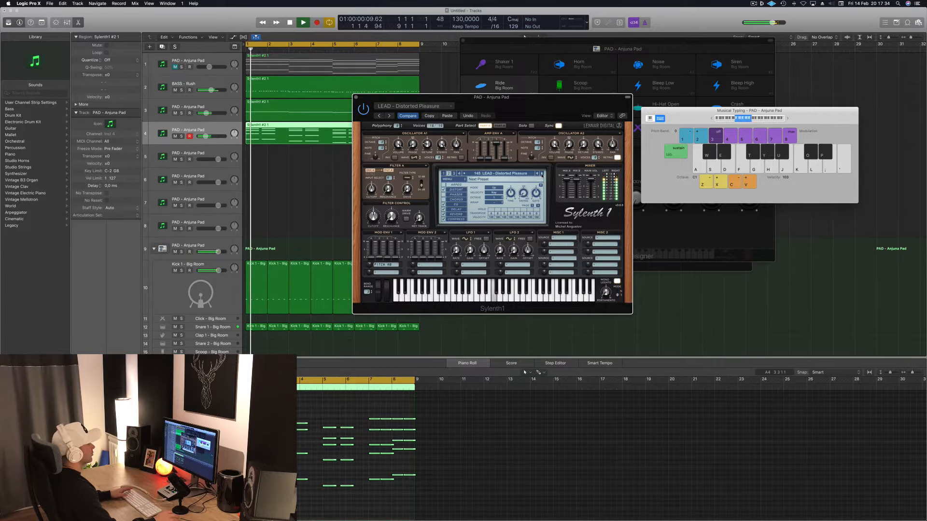
click(541, 174)
click(541, 174)
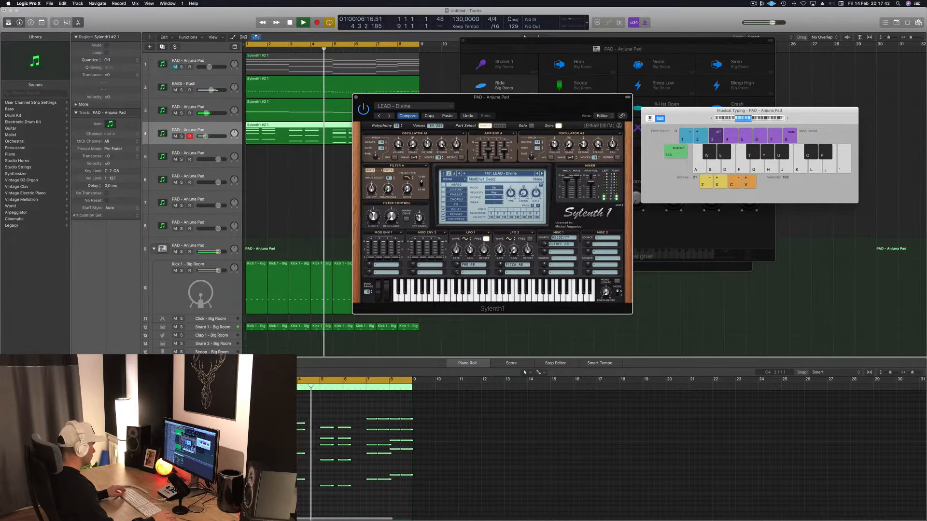
Move the Sylenth1 window aside and advance track 4's preset to LEAD - From Above, stopping and replaying the beat along the way.
scroll(277, 415, right, 1)
drag(525, 99, 652, 82)
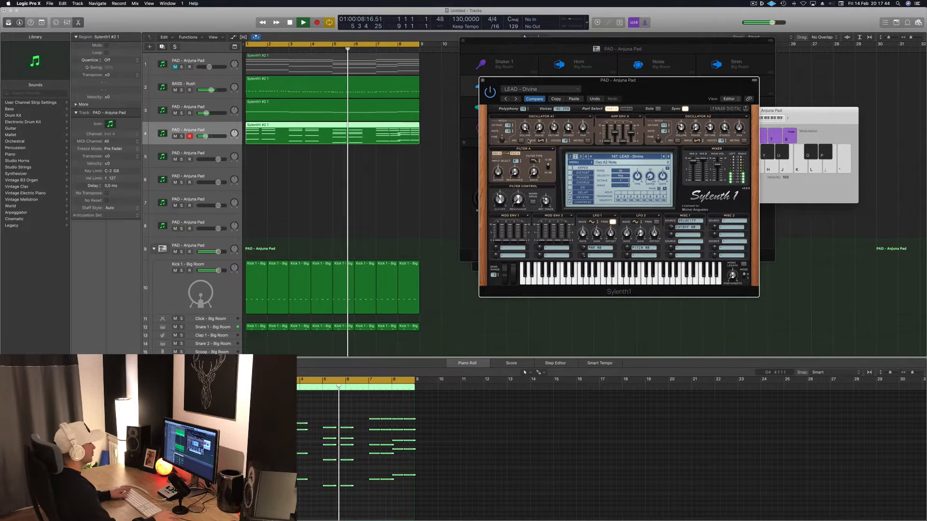
key(space)
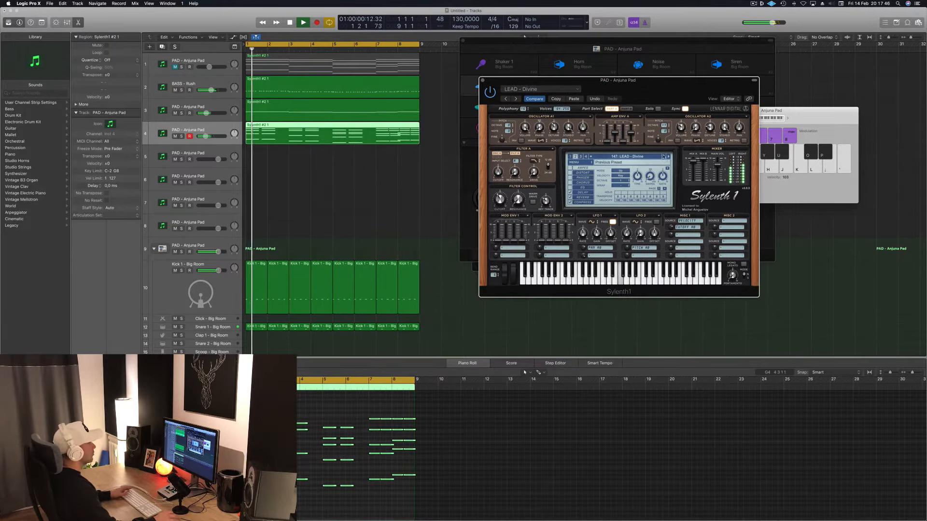
key(space)
click(668, 156)
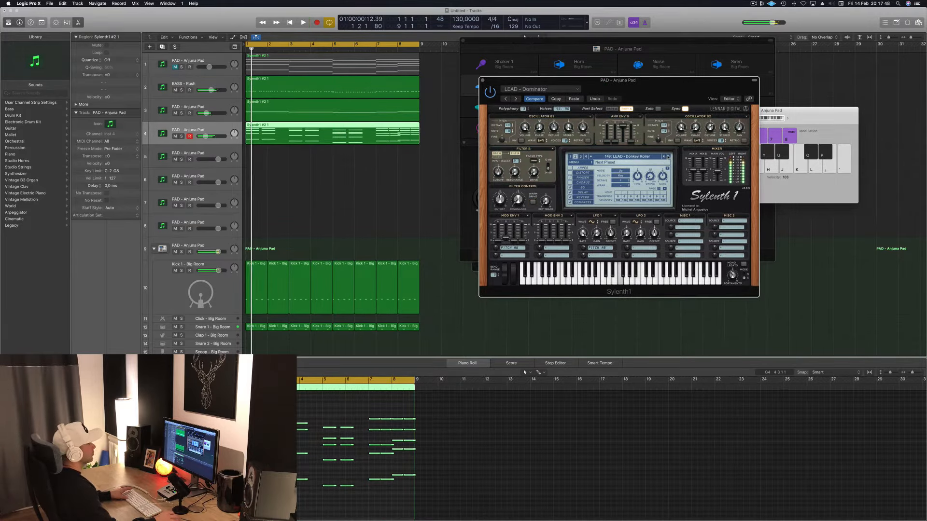
click(667, 157)
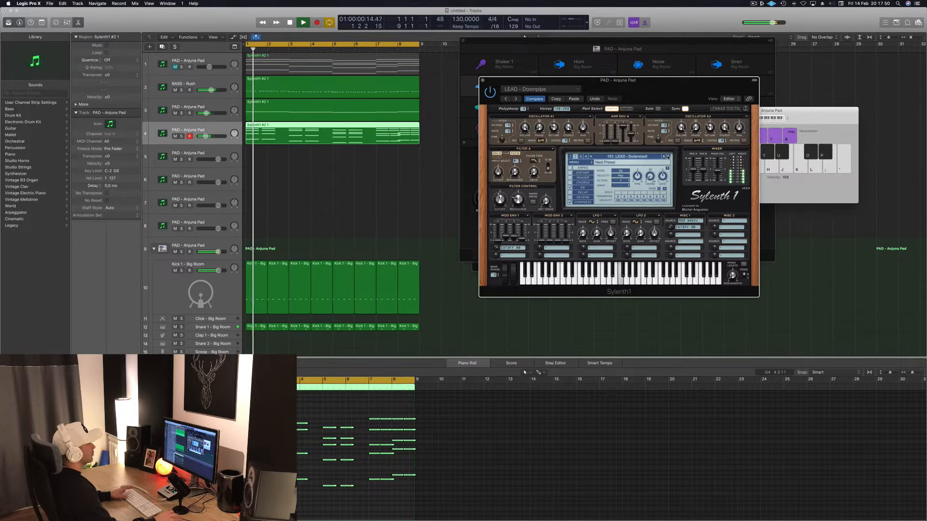
key(space)
click(668, 156)
click(668, 156)
click(668, 156)
key(space)
key(space)
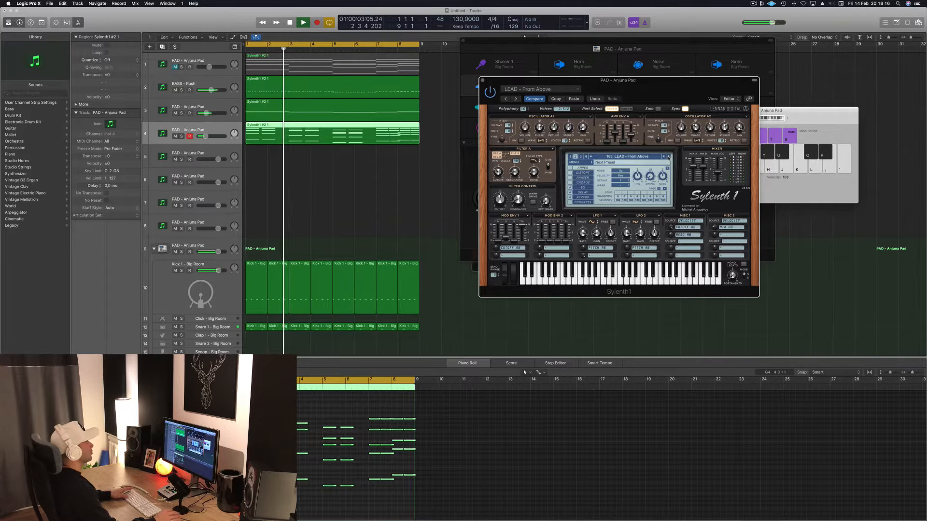
Advance track 4's preset past LEAD - Funky Chord and LEAD - Green Lights to LEAD - Hammond B3 Organ.
click(668, 157)
click(668, 157)
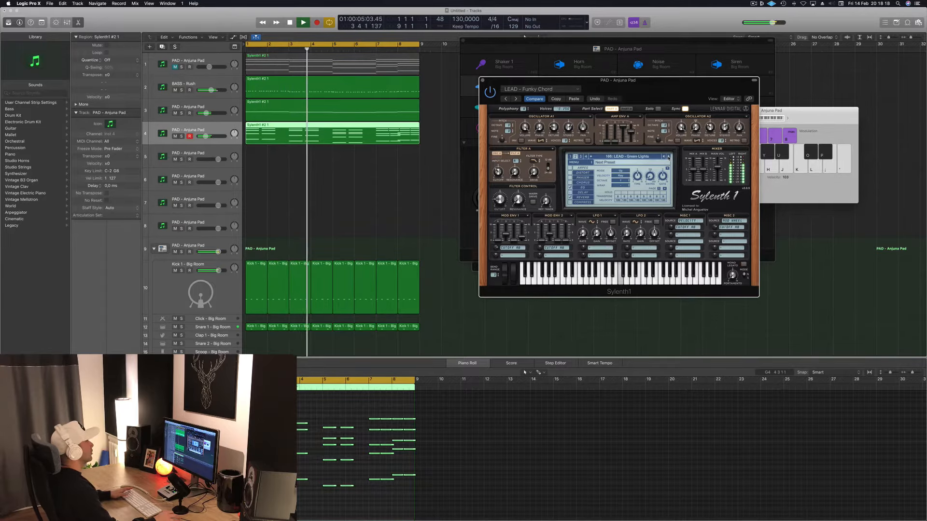
click(668, 157)
click(668, 156)
click(669, 157)
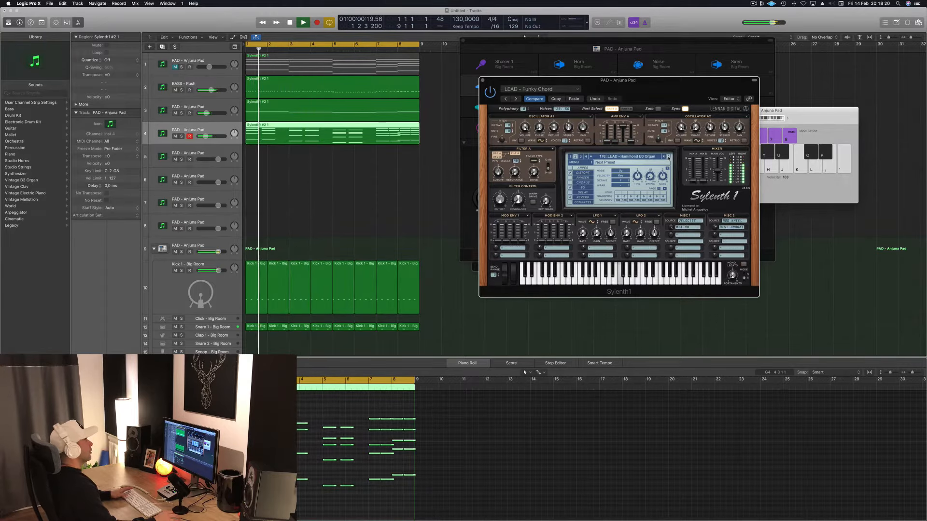
Continue through track 4's lead presets from LEAD - Hammond B3 Organ to LEAD - I Love You.
click(669, 157)
click(668, 157)
click(668, 157)
click(668, 157)
click(669, 157)
click(668, 157)
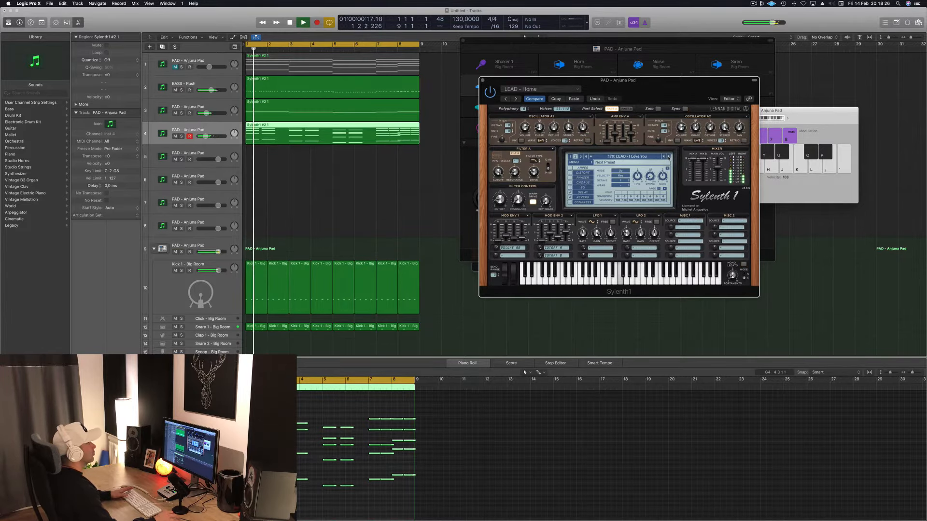
Return to LEAD - Home for comparison, advance to LEAD - Im Not Alone, and replay the stabs with the piano roll enlarged.
click(663, 157)
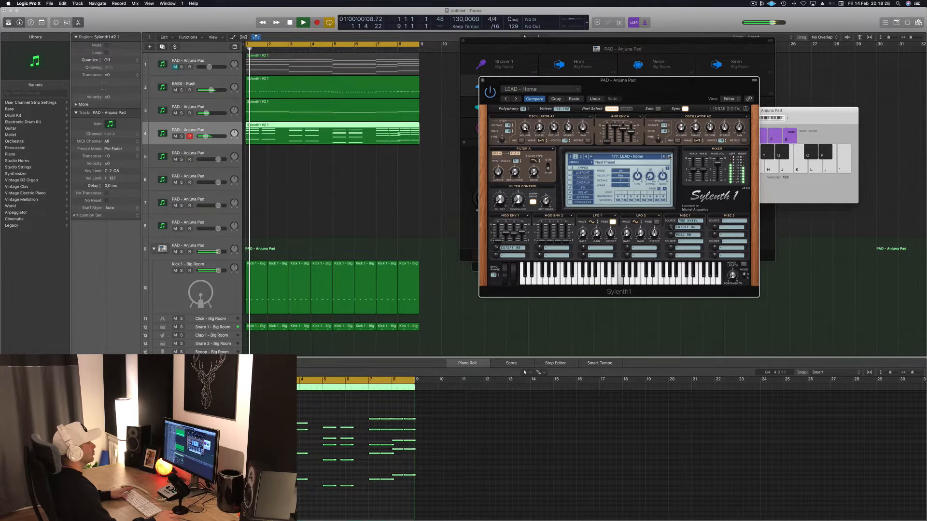
click(668, 157)
click(668, 157)
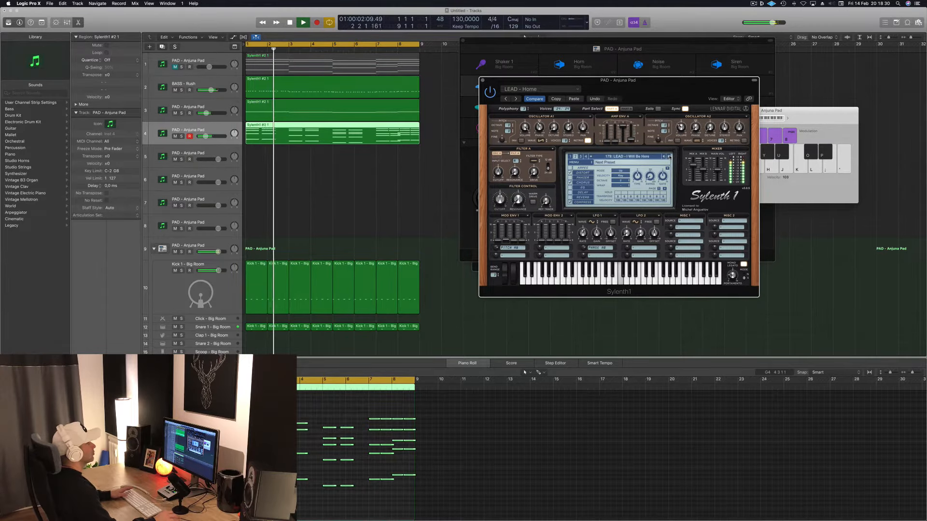
click(669, 157)
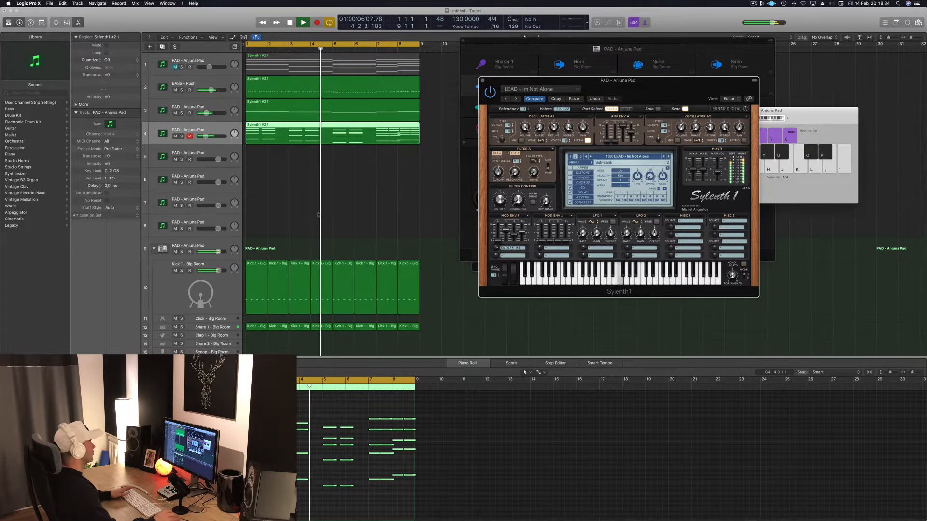
key(space)
key(space)
key(super+Right)
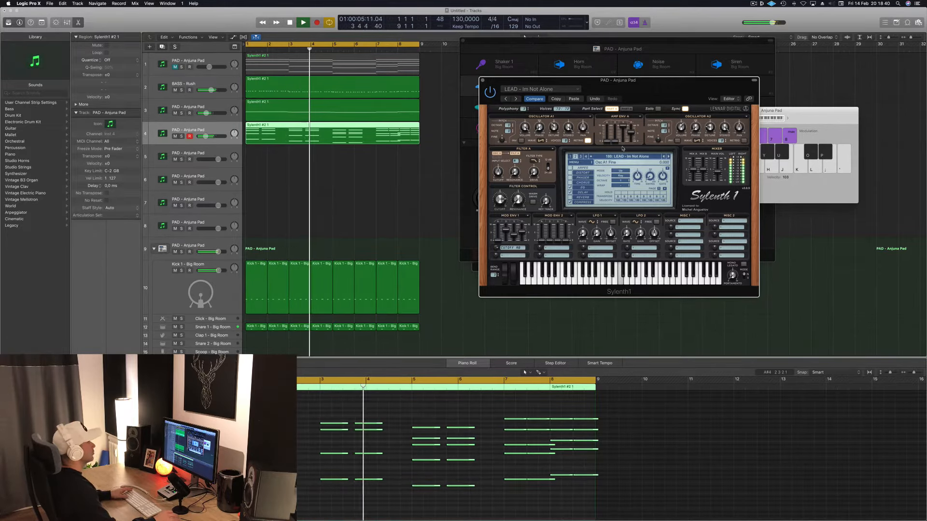
Step on from LEAD - Im Not Alone and settle on LEAD - Let Go, replaying the beat from the start.
key(Return)
click(668, 157)
key(Return)
click(668, 157)
key(Return)
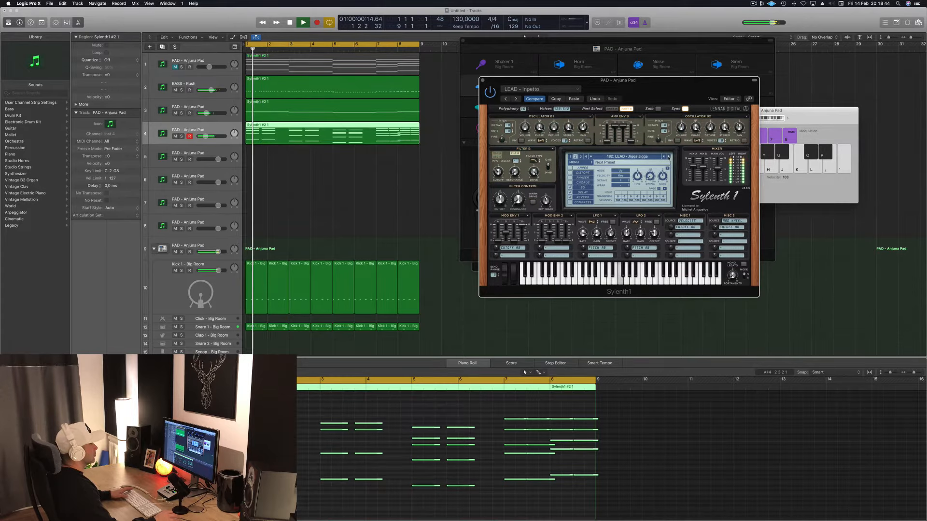
click(668, 157)
click(668, 157)
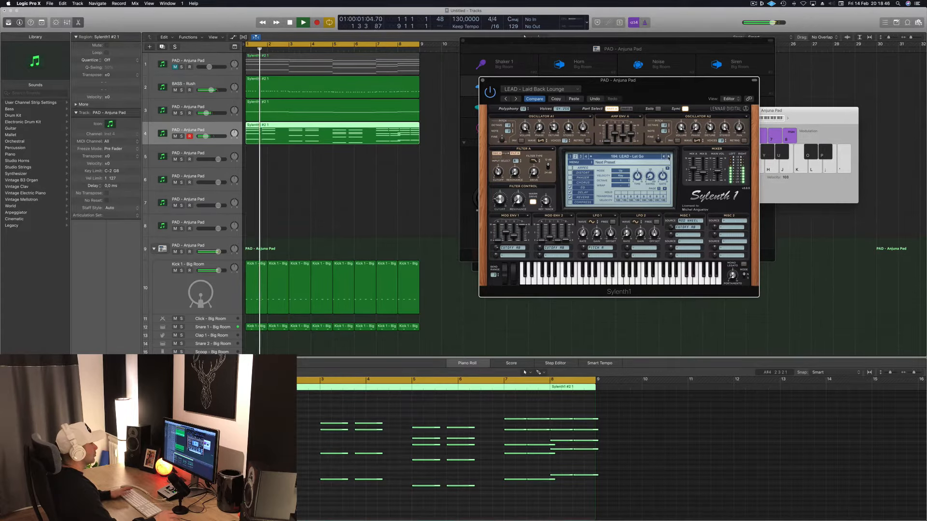
key(Return)
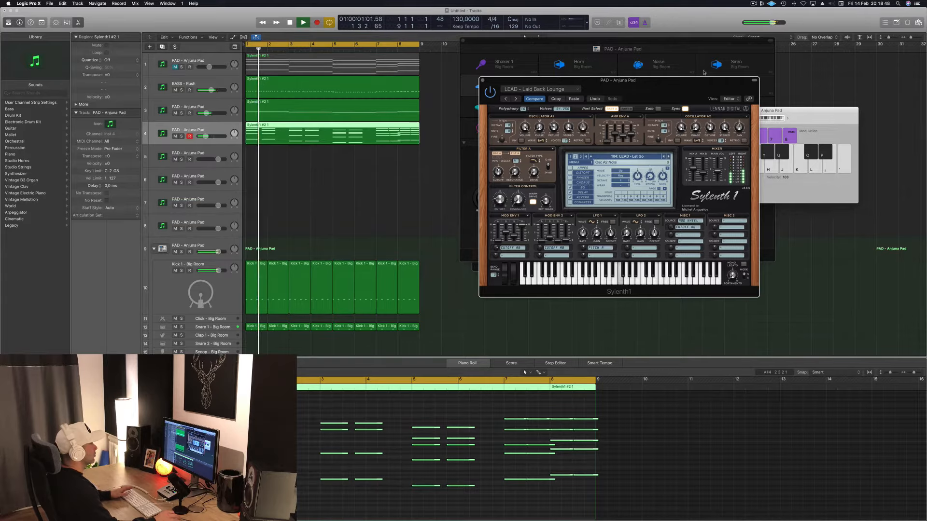
Close track 4's Sylenth1 window and unmute the Anjuna Pad chords on track 1.
mouse_move(484, 82)
mouse_down()
mouse_move(511, 66)
mouse_move(463, 66)
mouse_move(488, 66)
mouse_up()
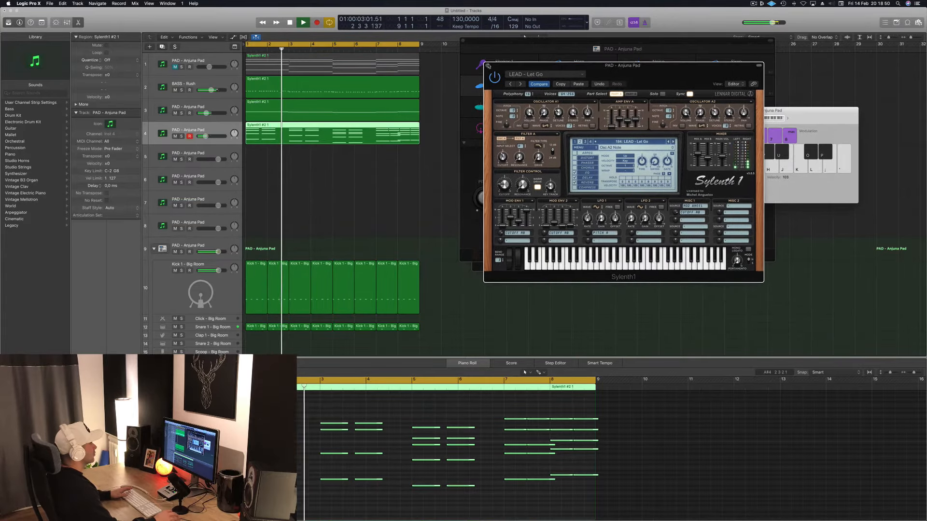
click(488, 66)
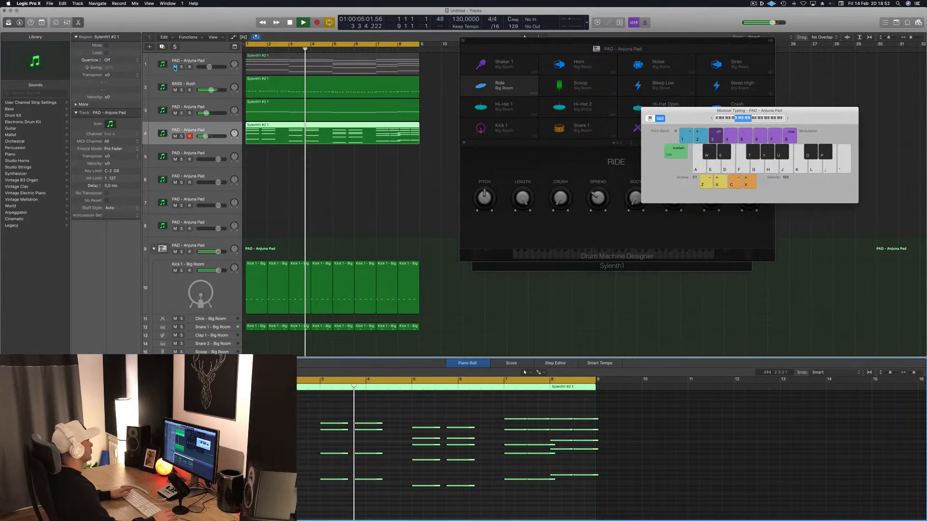
click(222, 61)
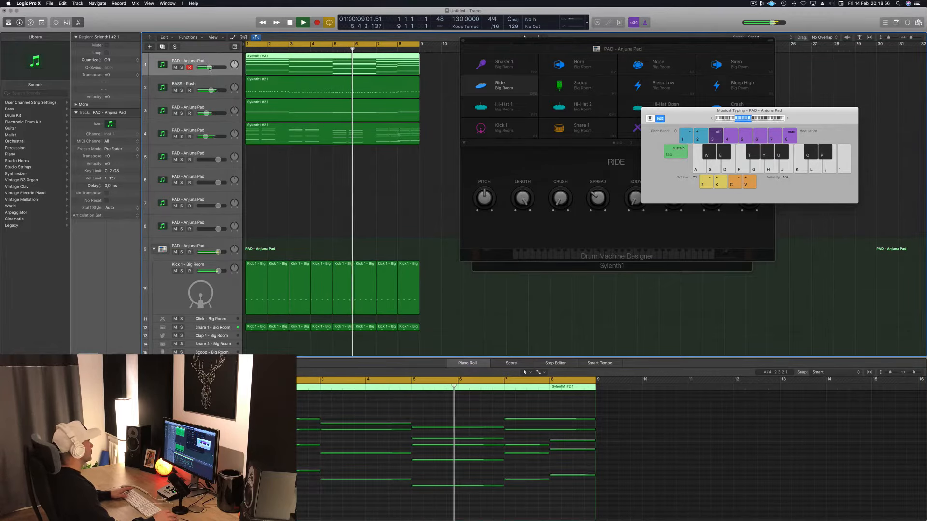
Move the Drum Machine Designer window aside and show track 4's chord stab region in the piano roll.
drag(571, 43, 740, 59)
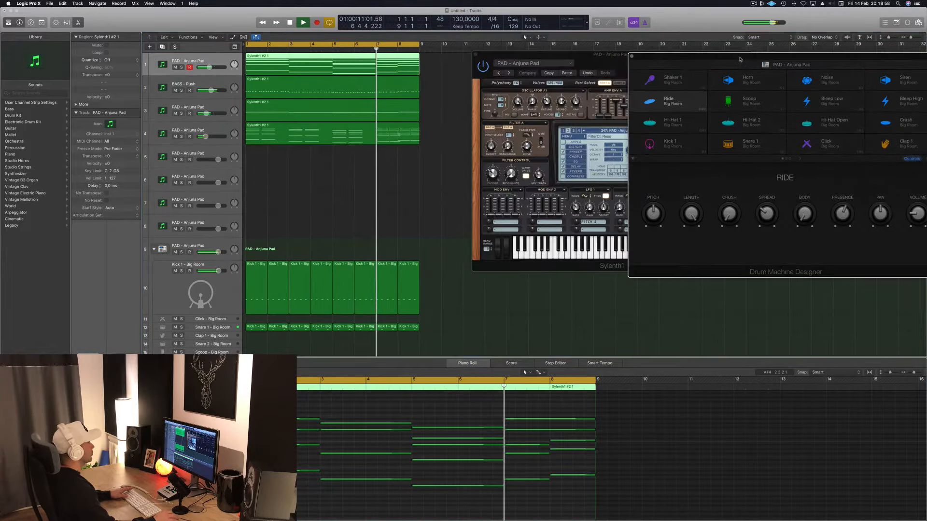
click(353, 244)
click(314, 139)
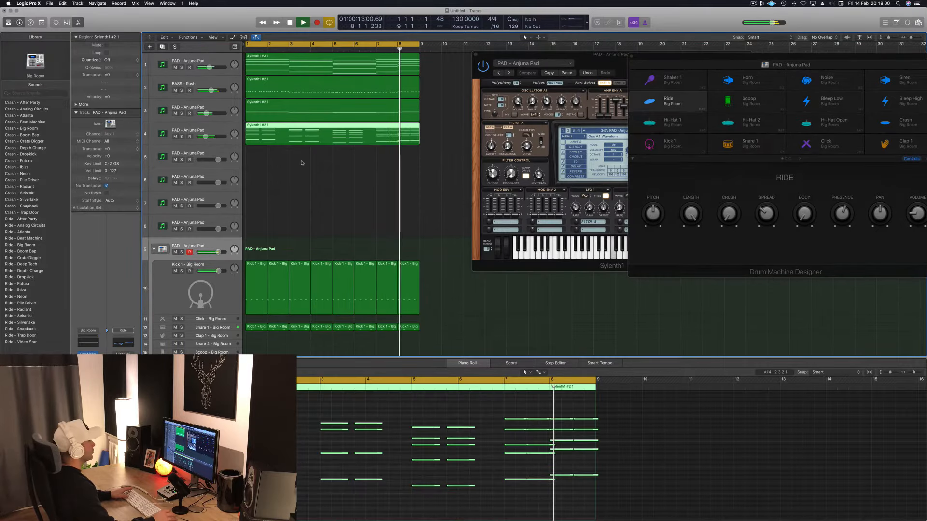
click(490, 441)
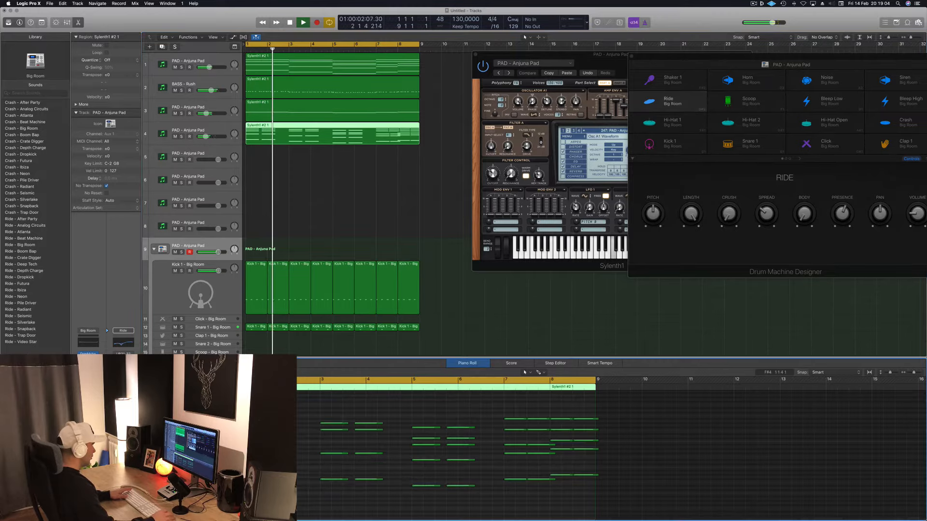
Shorten track 4's chord stabs in bars 1 to 6 and duplicate each one directly after itself.
scroll(304, 447, down, 2)
key(space)
scroll(611, 449, up, 5)
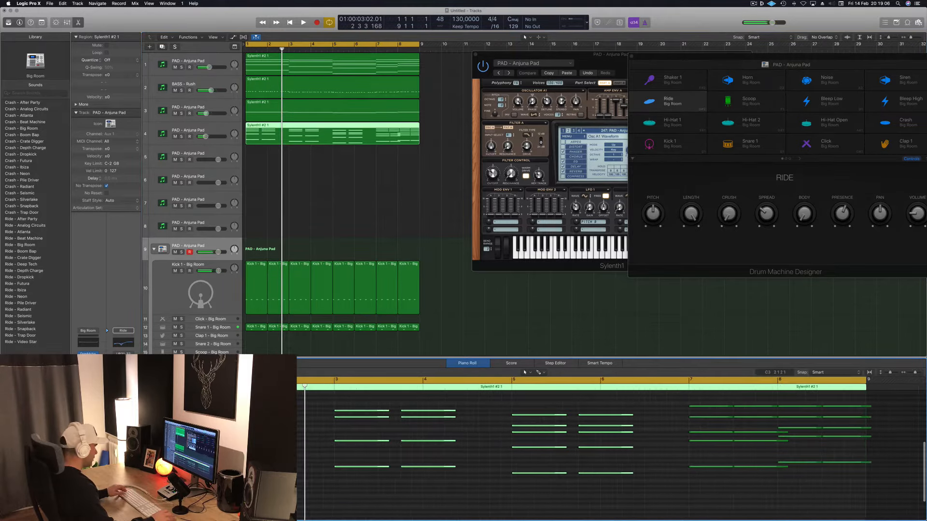
scroll(610, 449, left, 3)
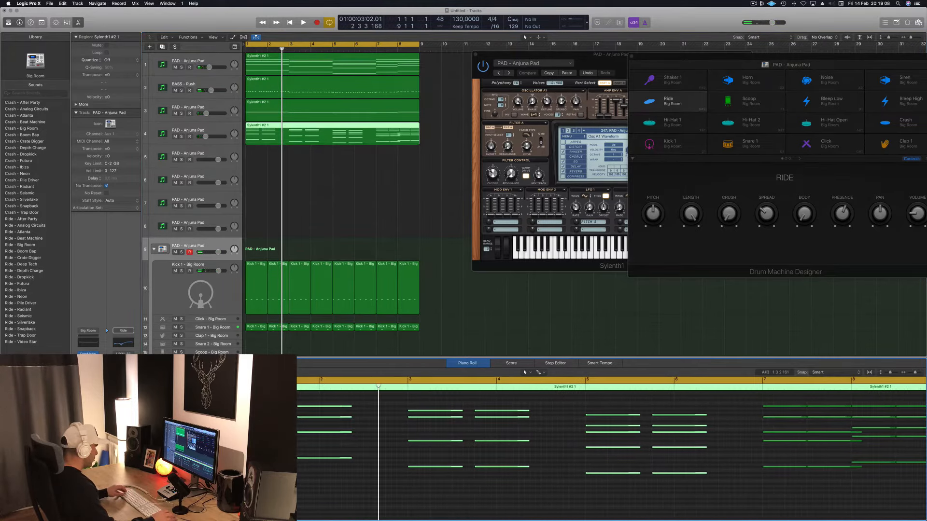
drag(283, 432, 259, 432)
key(space)
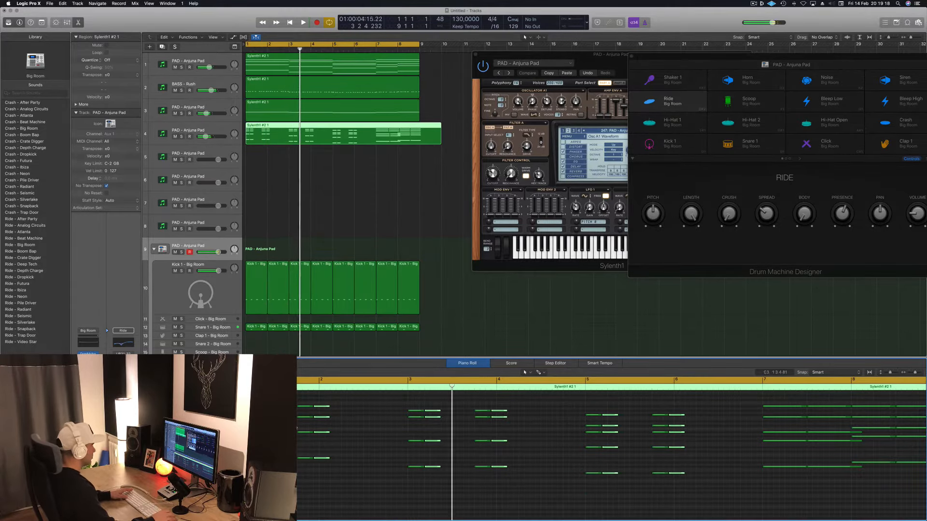
Copy the duplicated stabs further along as a third stab in each group through bar 6, and replay the beat.
key(Return)
key(space)
drag(257, 406, 278, 407)
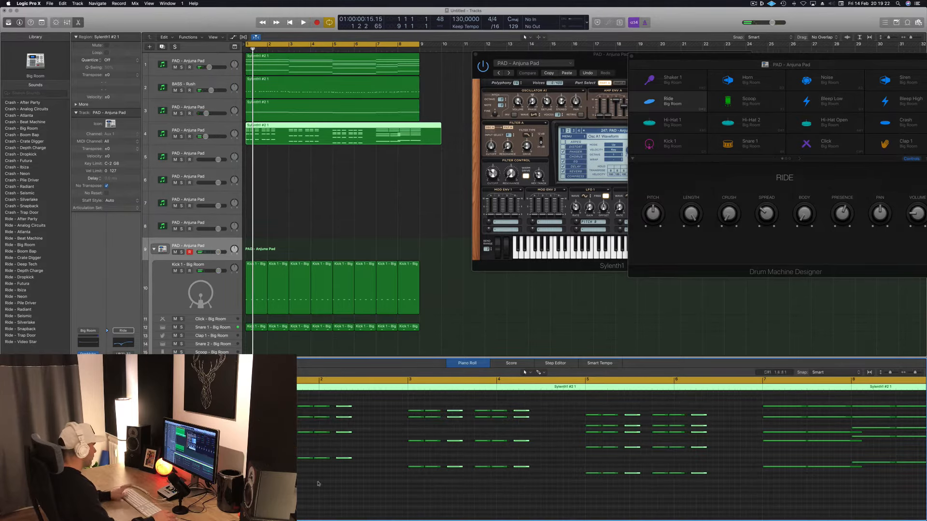
key(space)
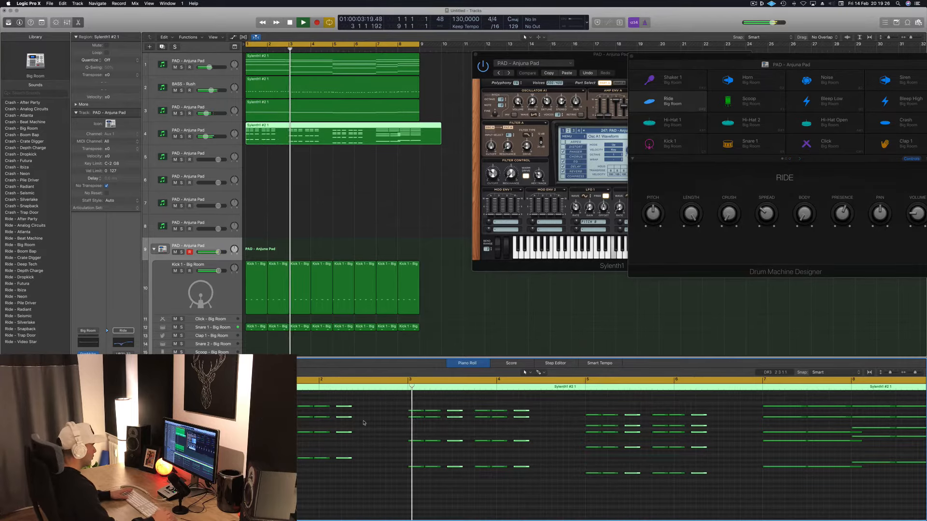
scroll(380, 439, down, 5)
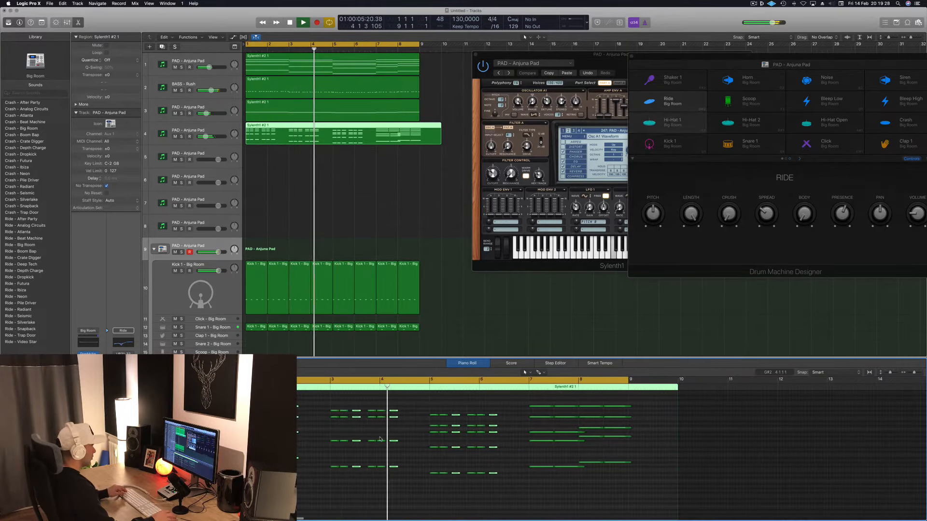
scroll(380, 439, down, 1)
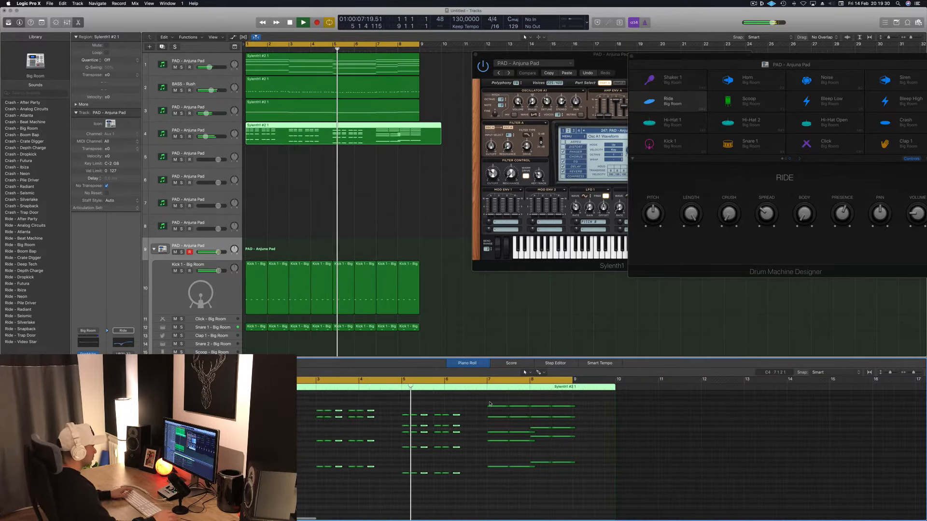
Shorten the third stab of each group in bars 1 to 6 and copy it as a fourth short stab.
key(Return)
key(super+Right)
key(super+Right)
key(super+Right)
key(super+Right)
key(super+Right)
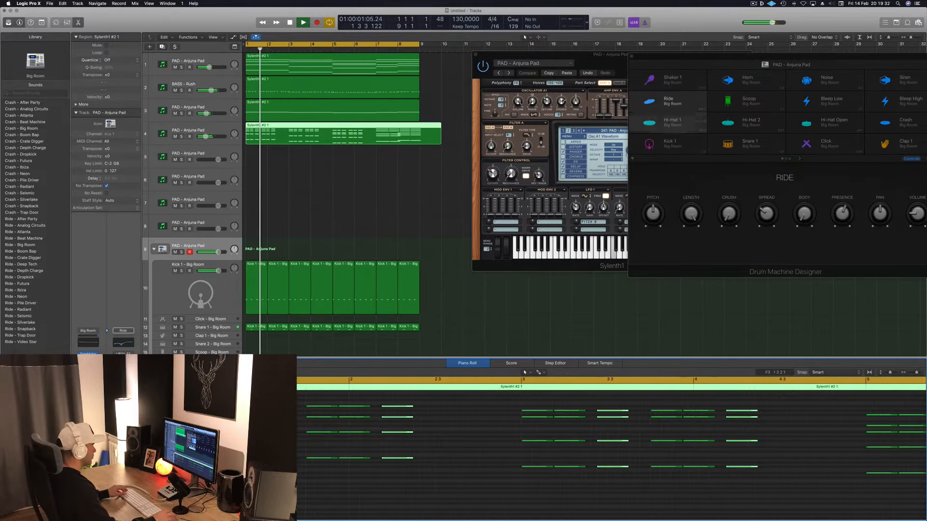
scroll(309, 418, up, 1)
scroll(331, 420, left, 3)
scroll(323, 423, down, 4)
key(Return)
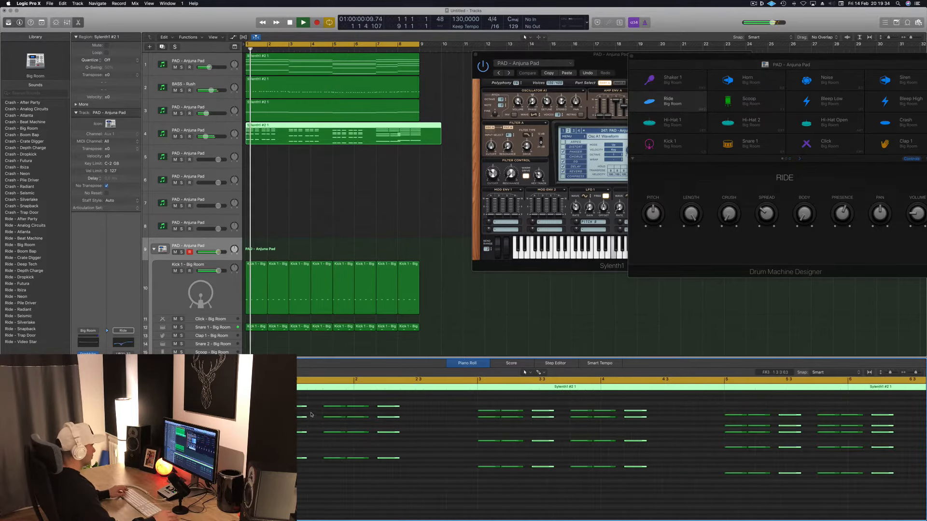
mouse_move(306, 406)
mouse_down()
mouse_move(299, 407)
mouse_move(316, 408)
mouse_up()
key(Return)
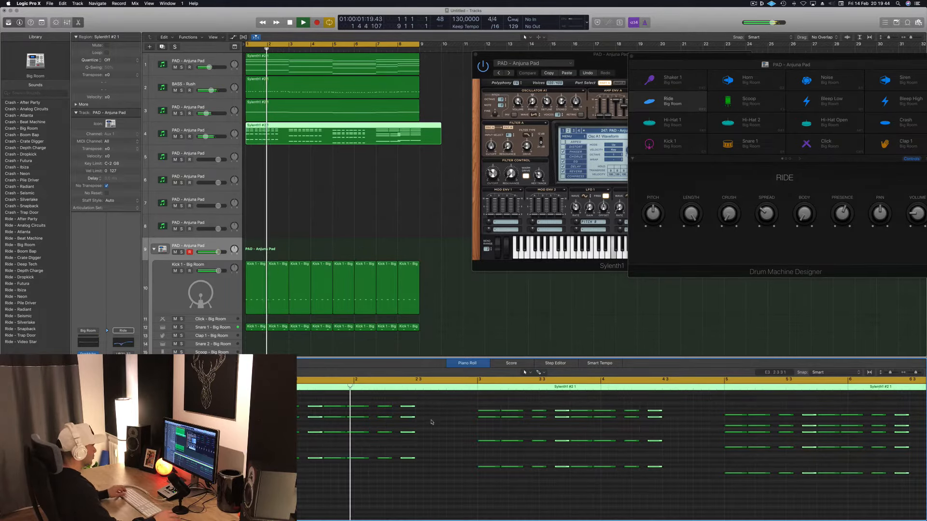
Delete the remaining stabs in bar 2 and copy bar 1's stab pattern into that bar.
key(super+Left)
key(space)
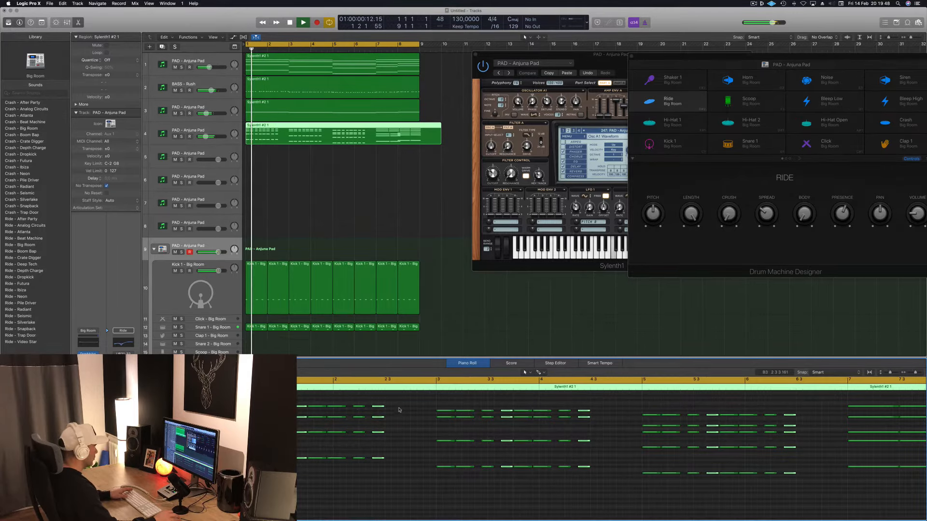
drag(402, 403, 332, 466)
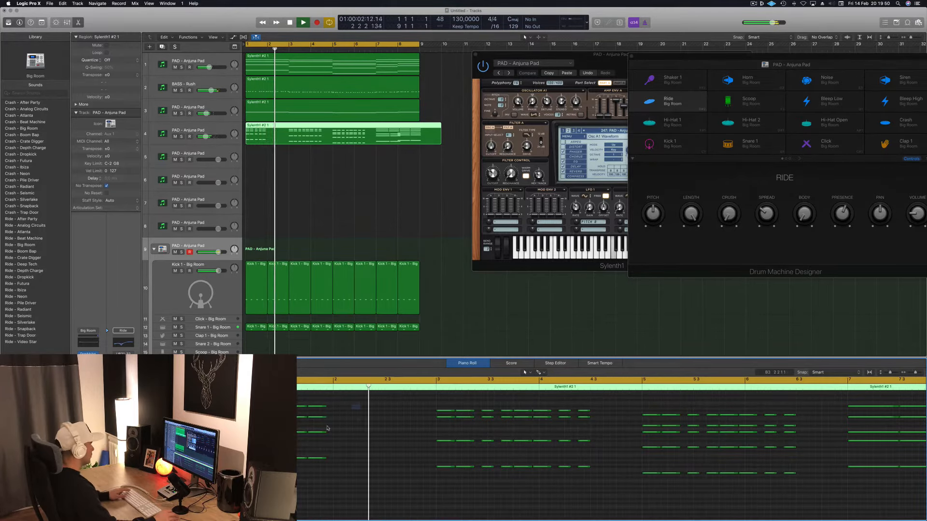
key(space)
drag(239, 407, 341, 409)
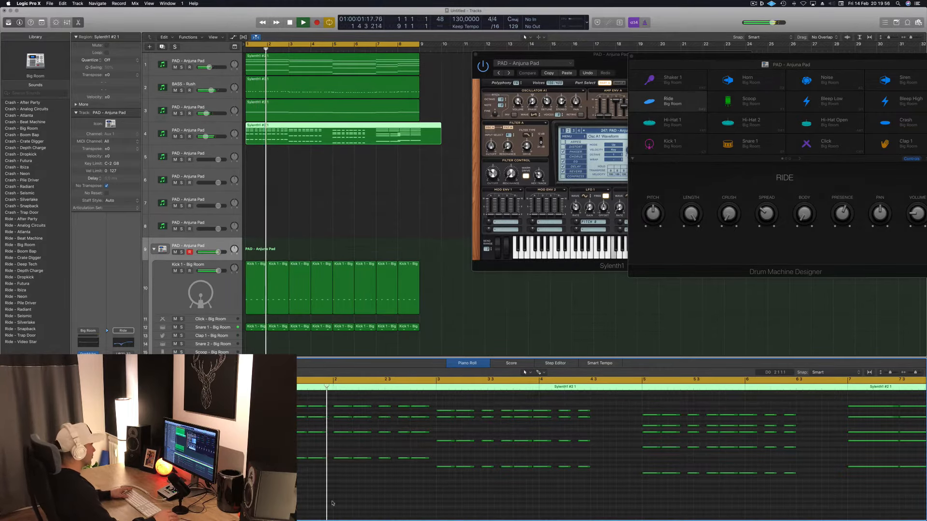
Delete the remaining stabs in bar 4 and copy bar 3's stab pattern into that bar.
scroll(308, 504, down, 5)
scroll(362, 501, up, 3)
scroll(416, 504, down, 2)
scroll(413, 504, down, 1)
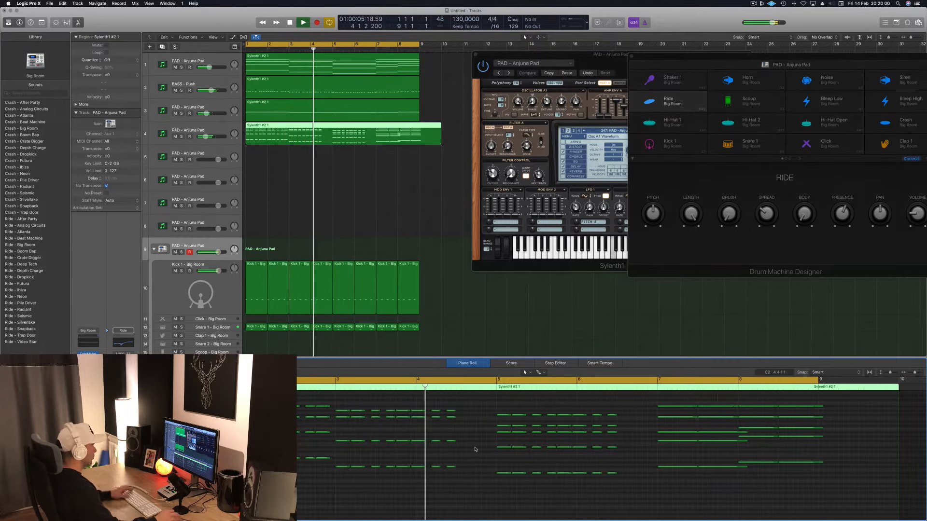
scroll(476, 450, left, 3)
key(space)
key(space)
drag(487, 402, 433, 482)
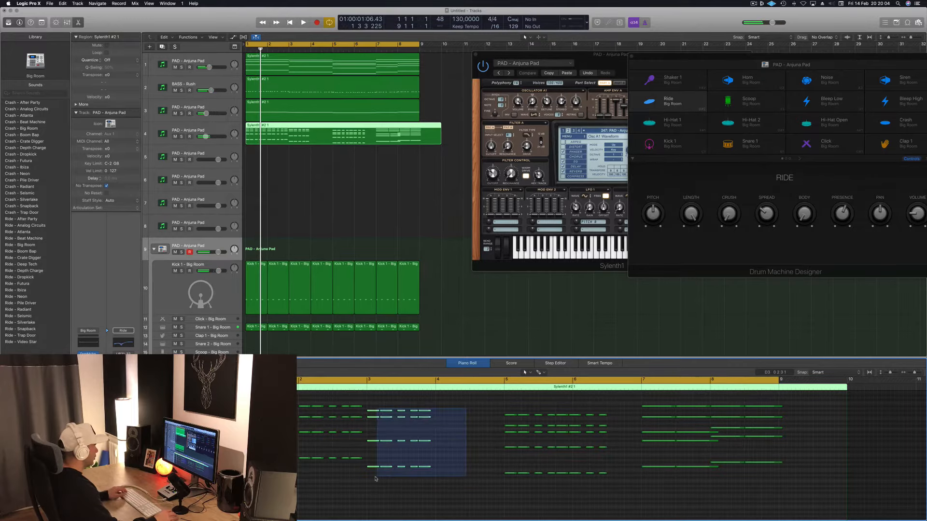
drag(375, 479, 441, 469)
Delete the remaining stabs in bar 6 and copy bar 5's stab pattern into that bar.
key(space)
scroll(548, 440, down, 5)
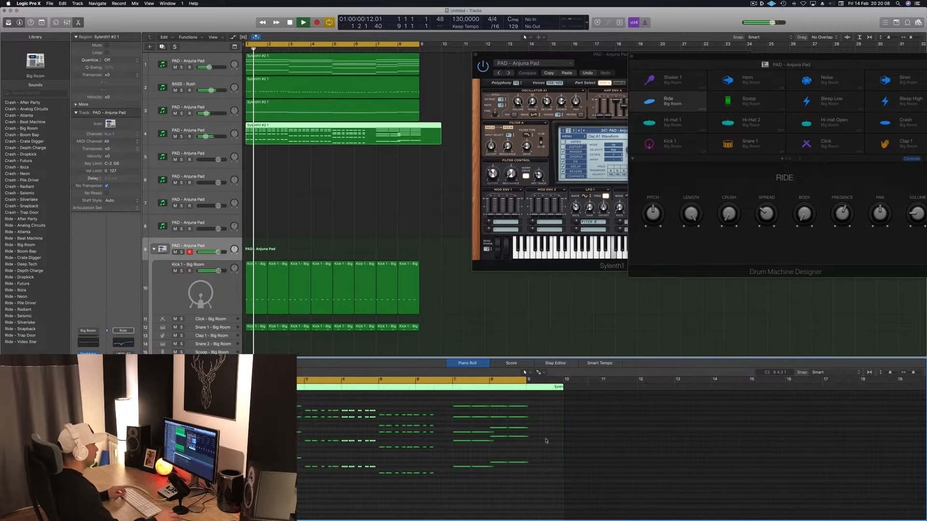
scroll(454, 428, up, 3)
scroll(468, 428, up, 3)
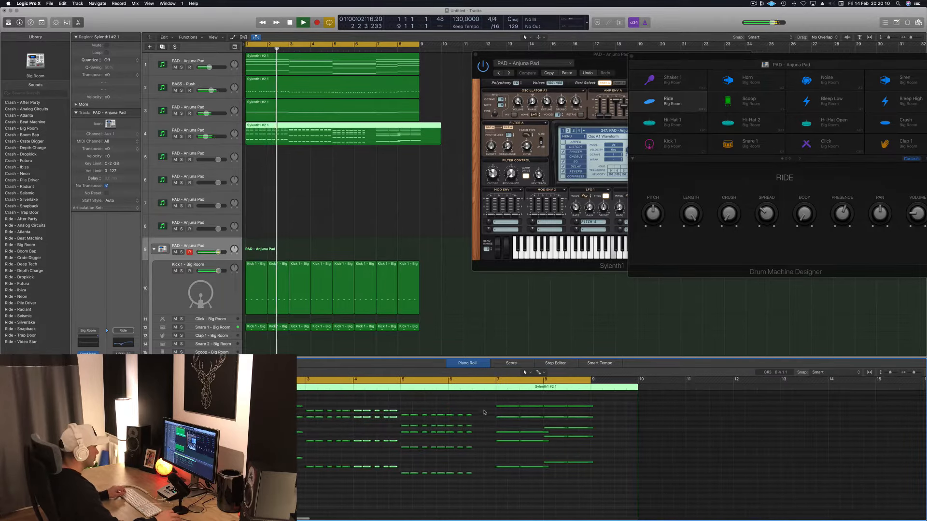
drag(483, 411, 449, 490)
key(Delete)
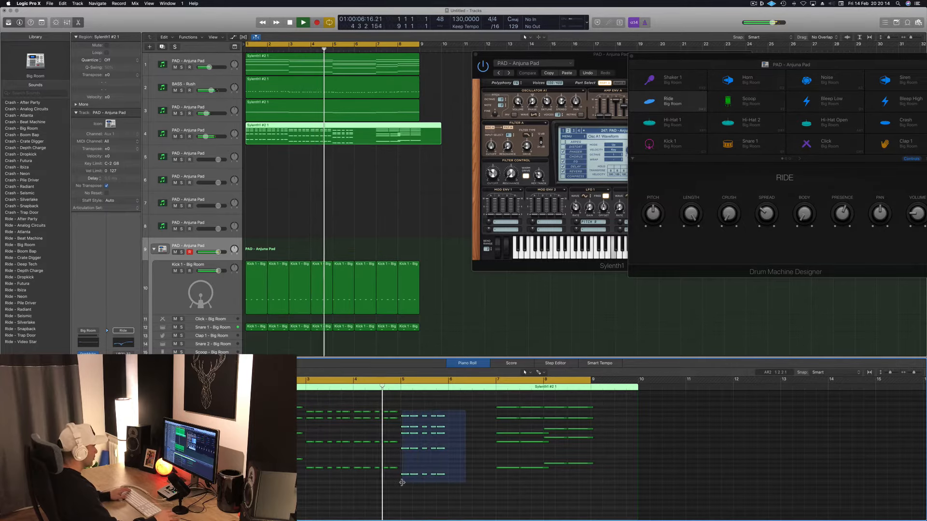
key(Return)
drag(423, 475, 470, 475)
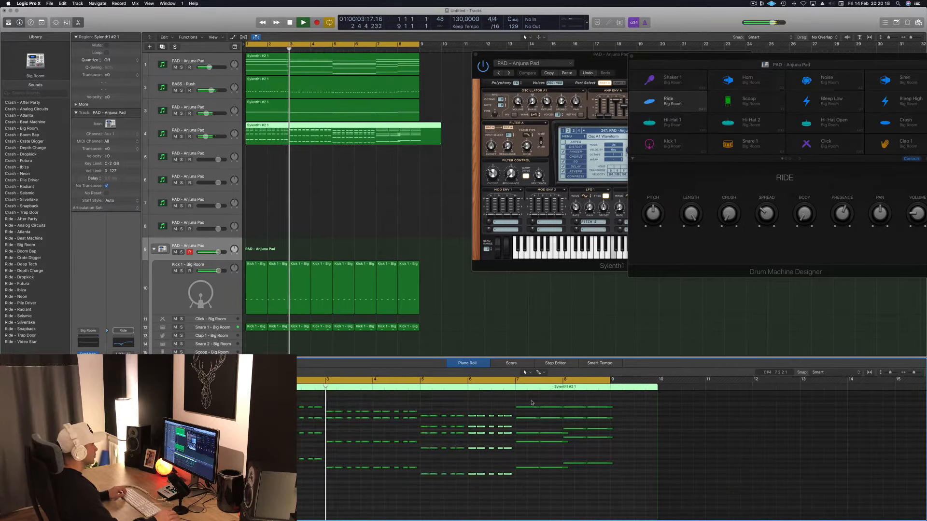
Shorten the two held chords in bar 7 to short stabs.
key(super+Right)
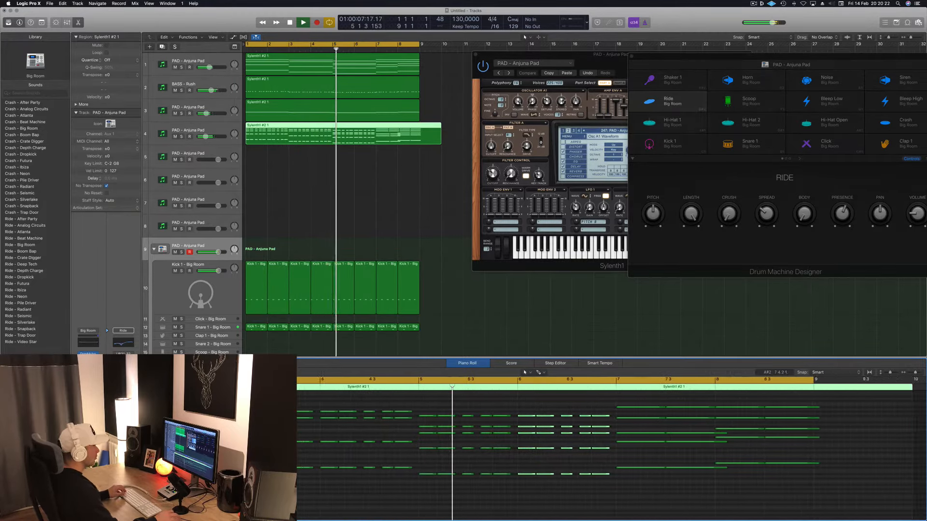
key(super+Right)
drag(500, 397, 540, 490)
drag(578, 408, 541, 418)
key(space)
Copy bar 7's stabs as second and shorter third stabs in each half of the bar, and play the beat back.
drag(480, 400, 544, 467)
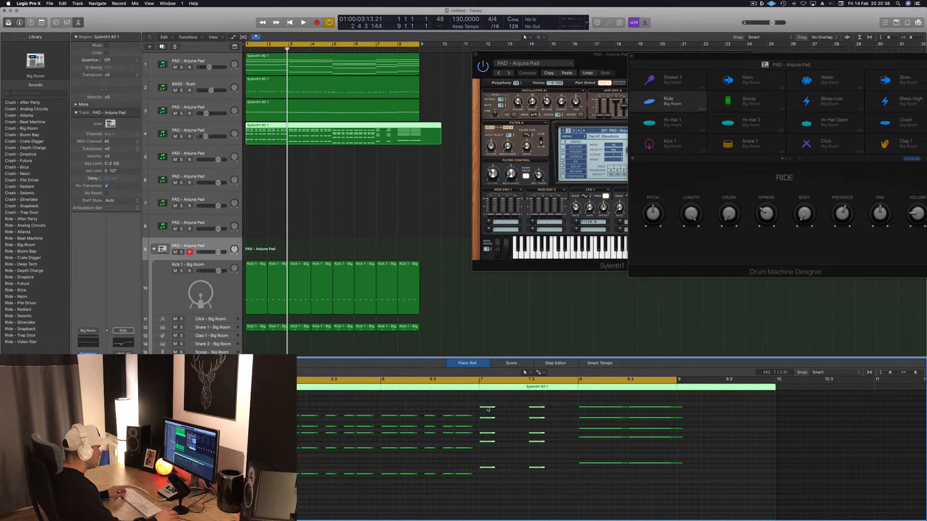
drag(489, 409, 508, 410)
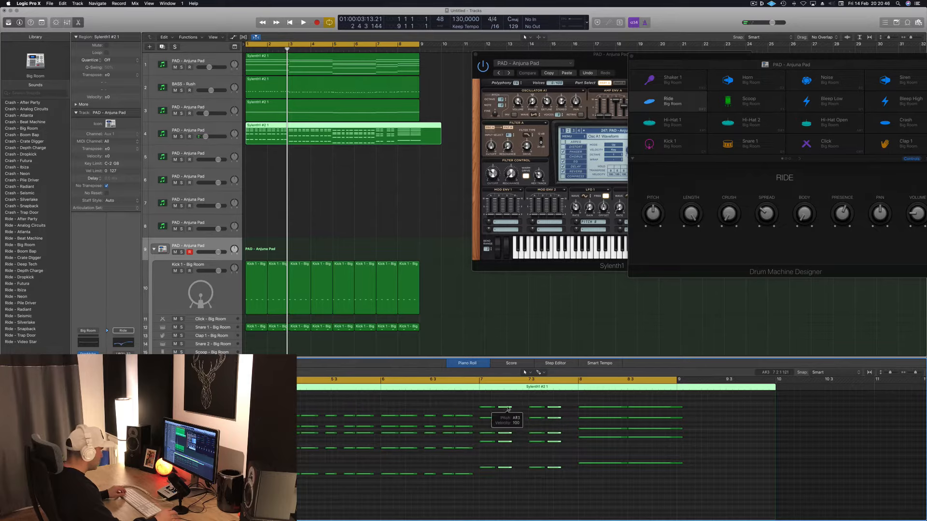
drag(508, 410, 527, 406)
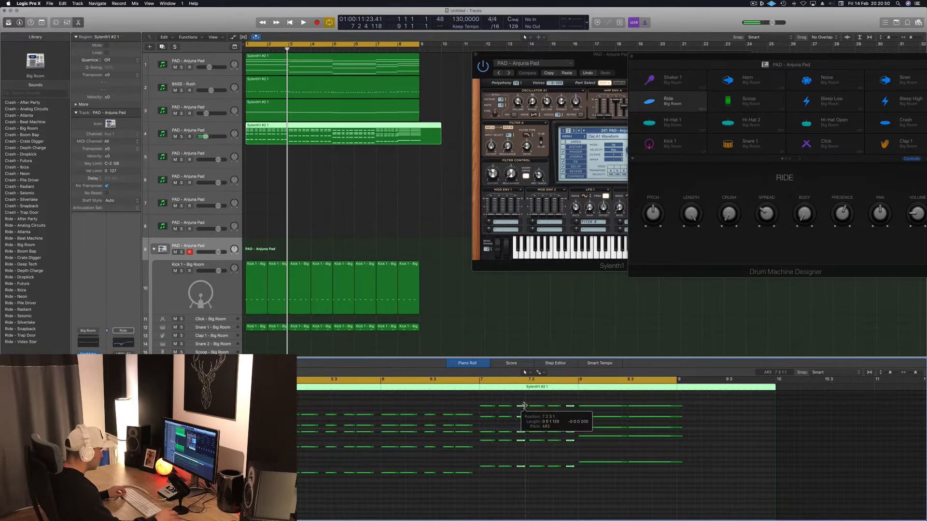
key(space)
scroll(719, 457, down, 1)
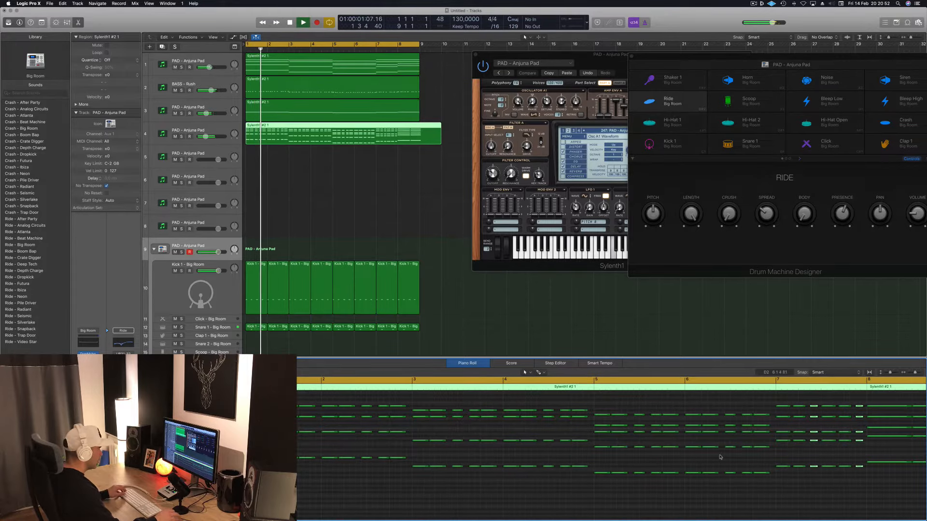
scroll(665, 463, right, 2)
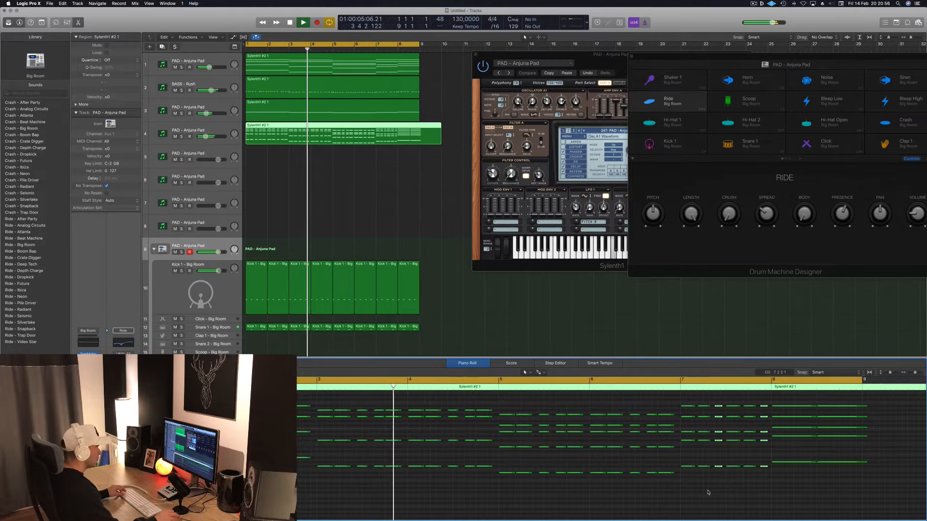
scroll(707, 493, up, 1)
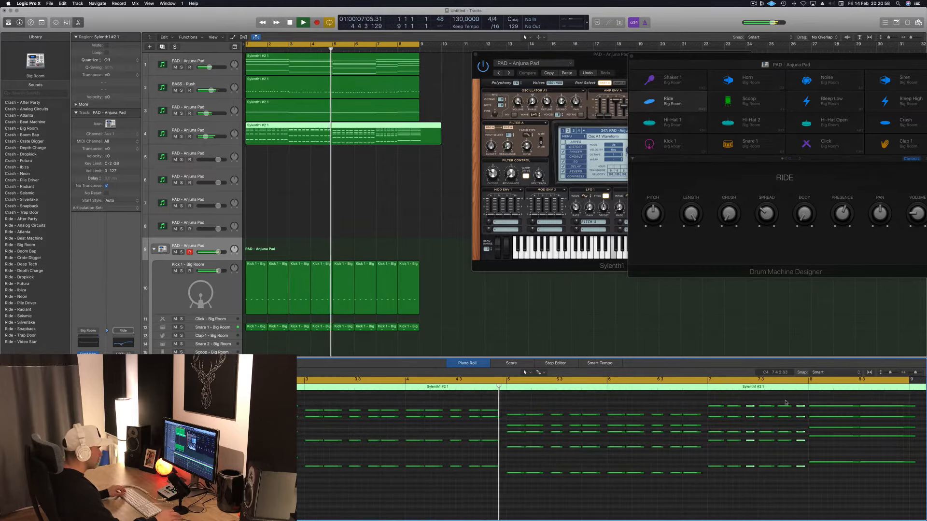
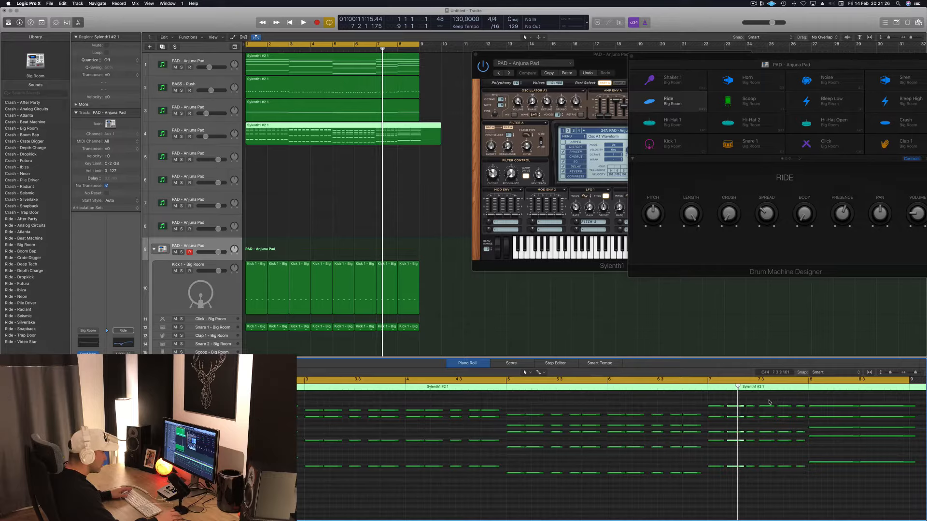
Play the beat back and shorten the two held chords in bar 8 to short stabs.
key(space)
scroll(815, 410, down, 5)
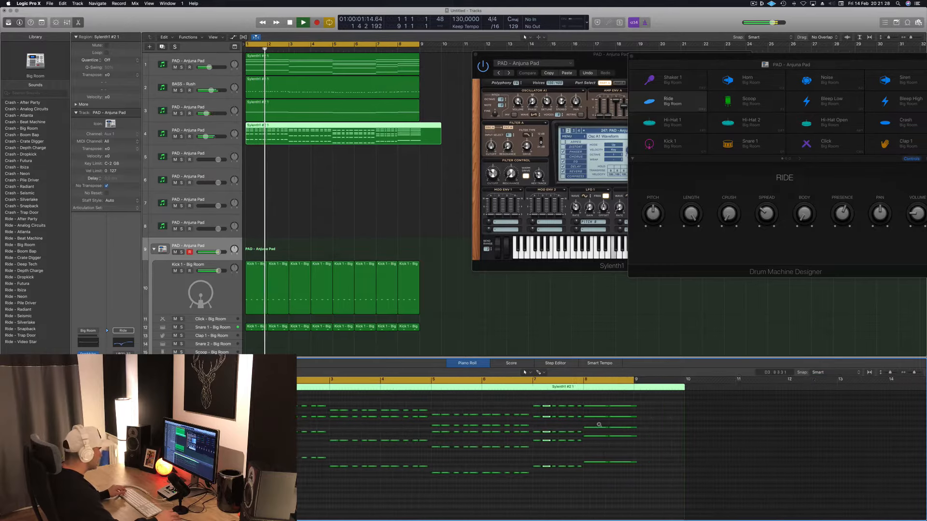
scroll(552, 429, up, 2)
scroll(604, 434, up, 2)
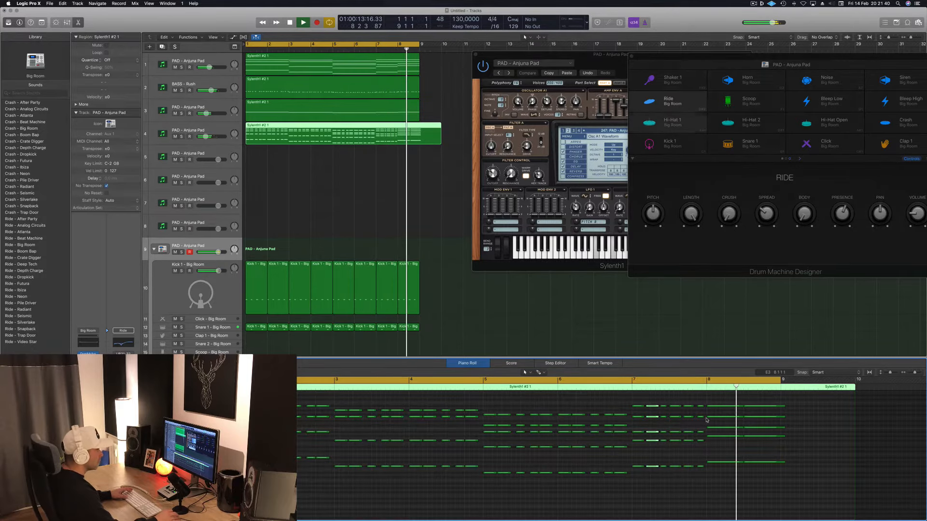
key(space)
drag(725, 399, 756, 472)
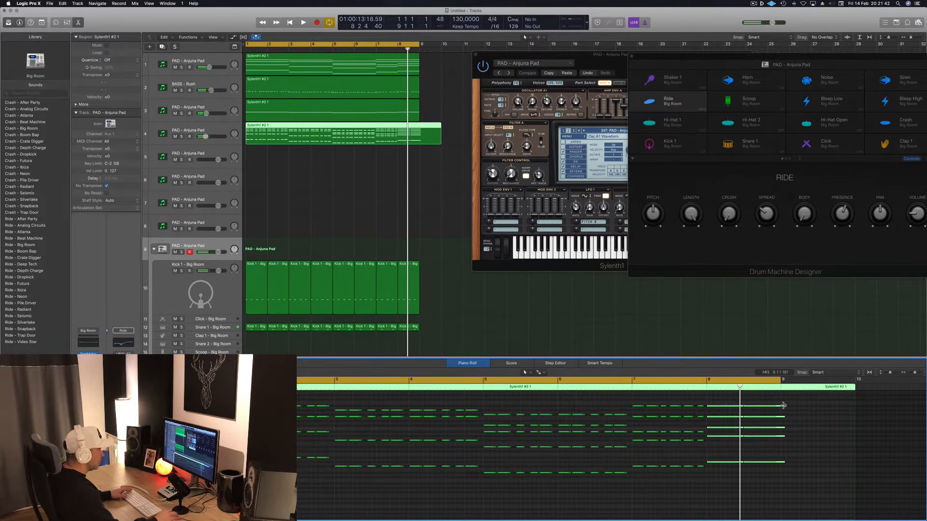
drag(783, 405, 749, 410)
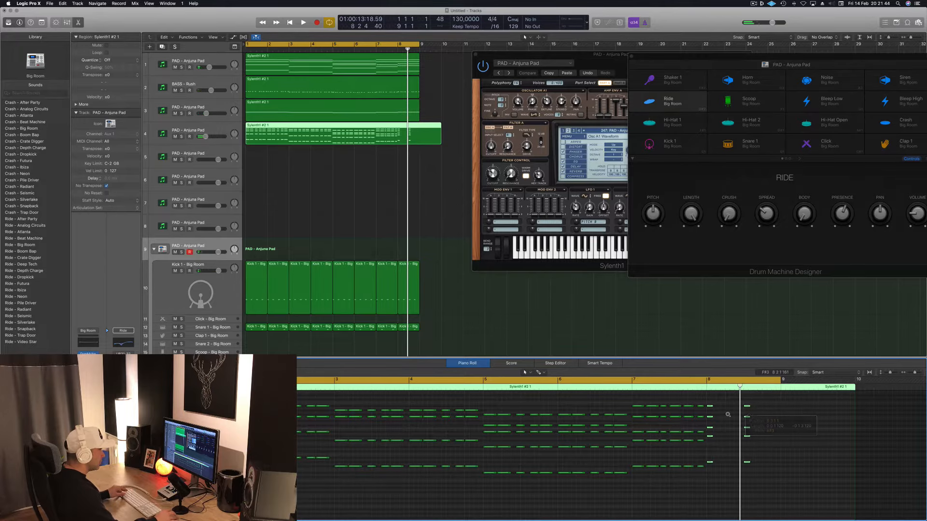
Copy bar 8's stabs as second and third stabs in each half of the bar, shorten the third ones, and play from the start.
key(super+Right)
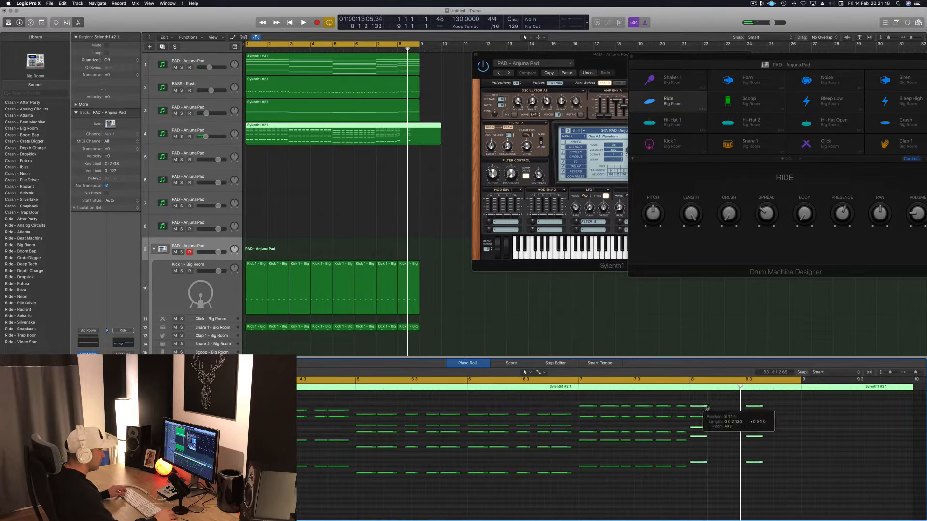
drag(702, 407, 739, 408)
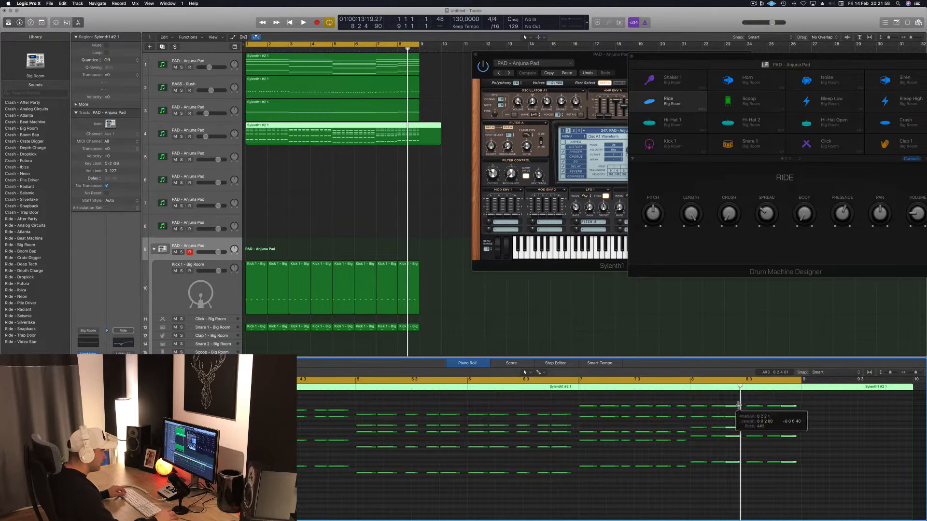
key(Return)
key(space)
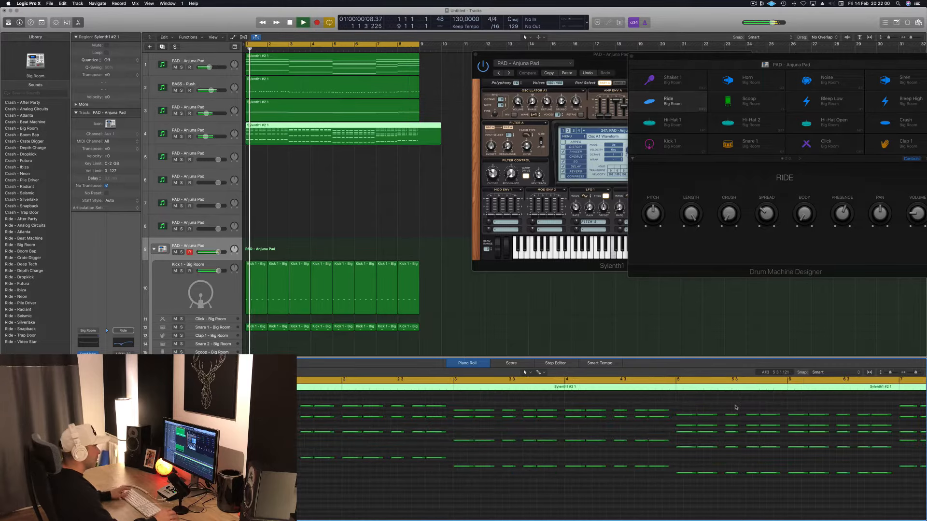
Move the third stab in each half of bar 8 slightly later while the beat plays.
scroll(756, 413, down, 5)
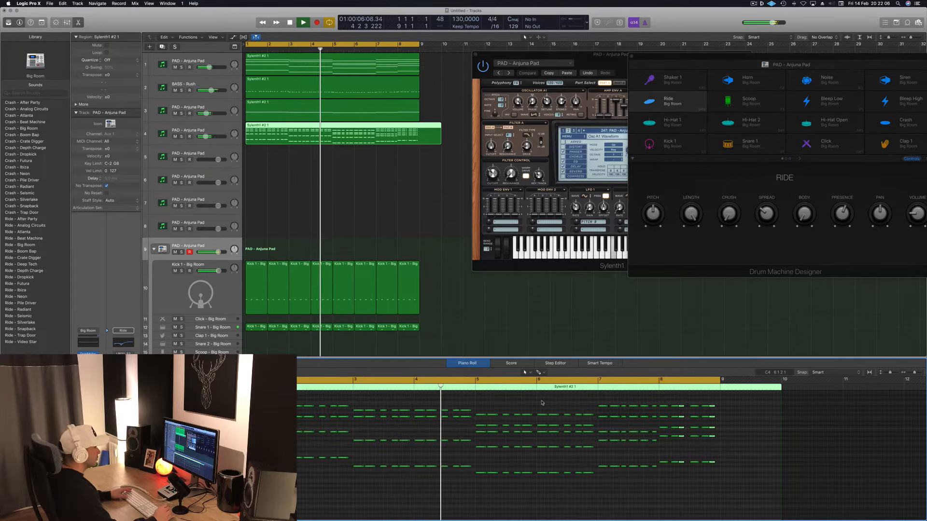
scroll(795, 431, up, 3)
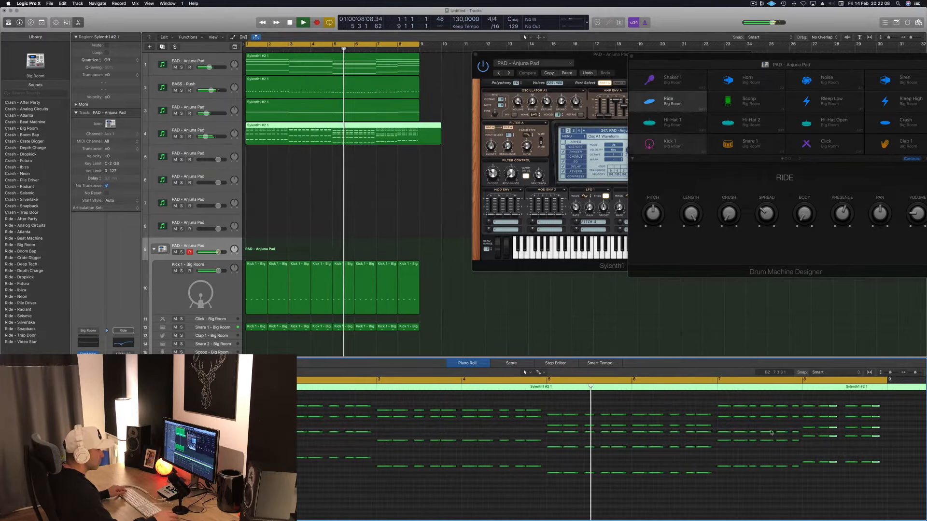
scroll(839, 432, right, 5)
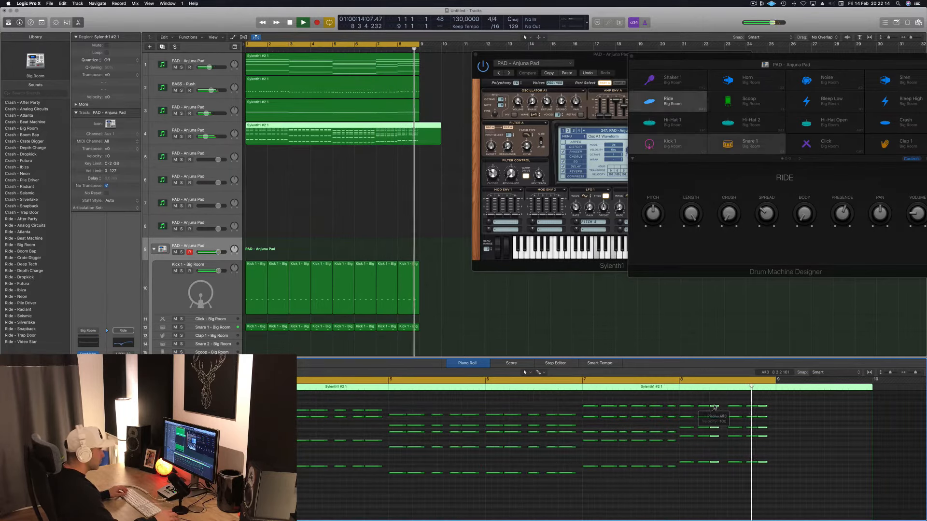
drag(714, 406, 731, 401)
scroll(477, 406, down, 2)
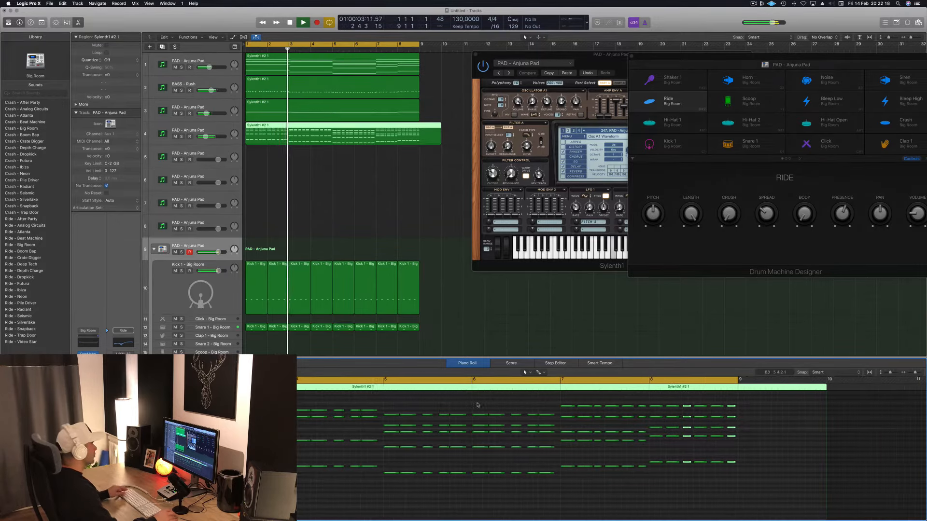
Cut the empty ninth bar off track 4's stab region, delete it, and restart playback from bar 1.
click(422, 137)
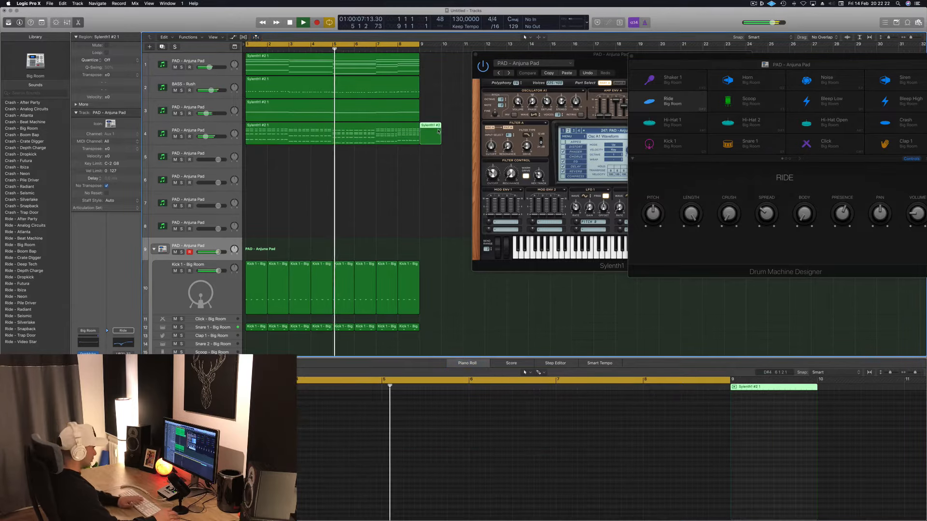
key(Delete)
key(Return)
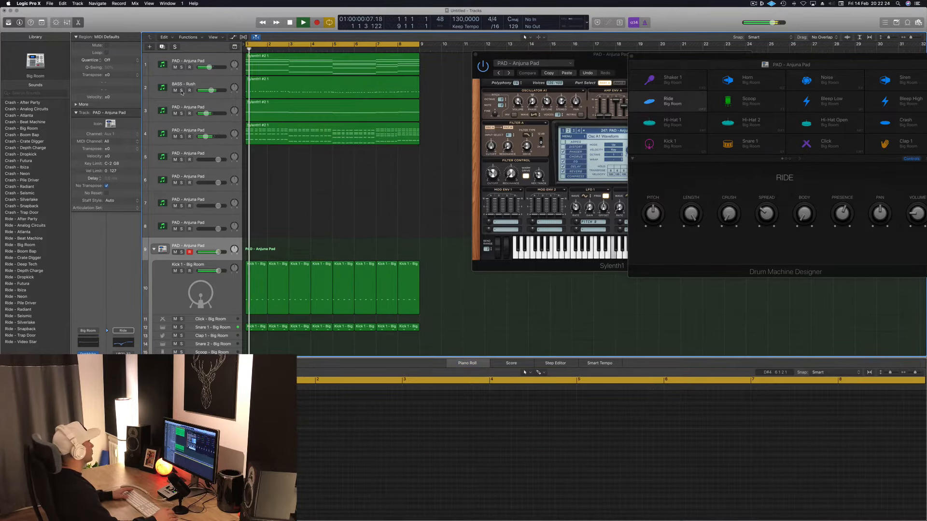
Compare the layers during playback by briefly soloing the Rush bass and muting then unmuting track 3.
click(182, 91)
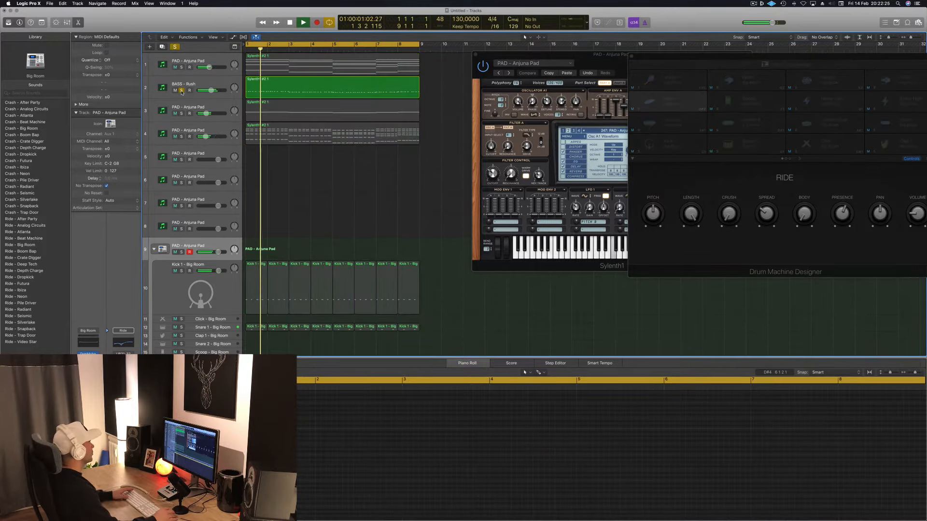
double_click(174, 114)
key(Return)
click(175, 114)
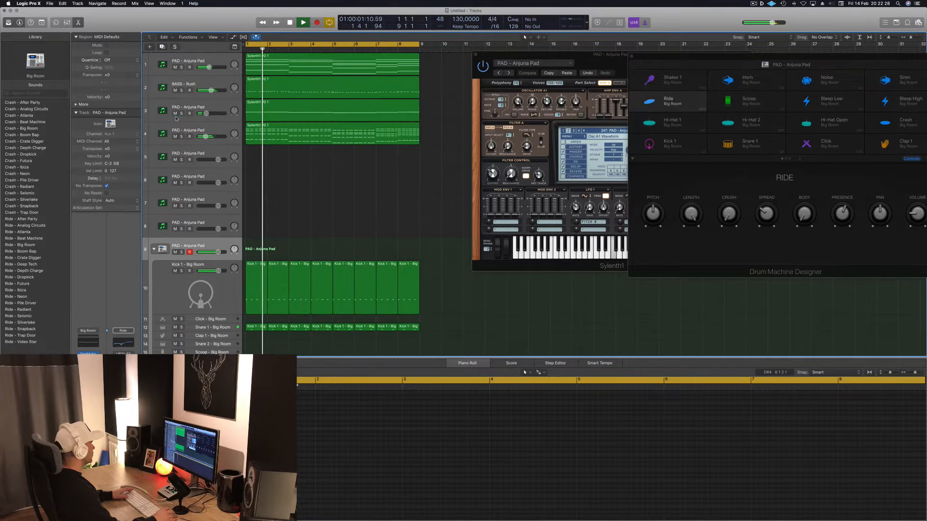
Place a copy of the held eight-bar chords on track 5 and add an Arpeggiator to that track.
click(217, 130)
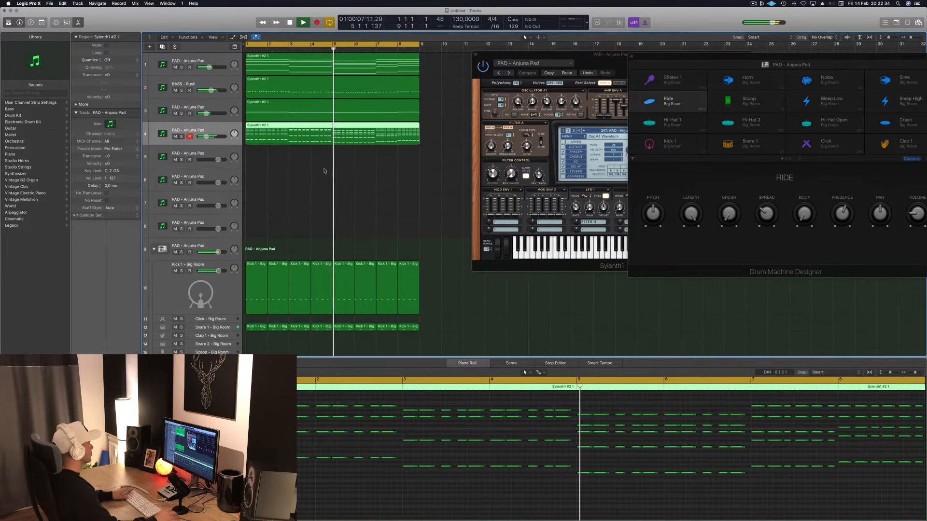
drag(273, 133, 273, 156)
click(206, 153)
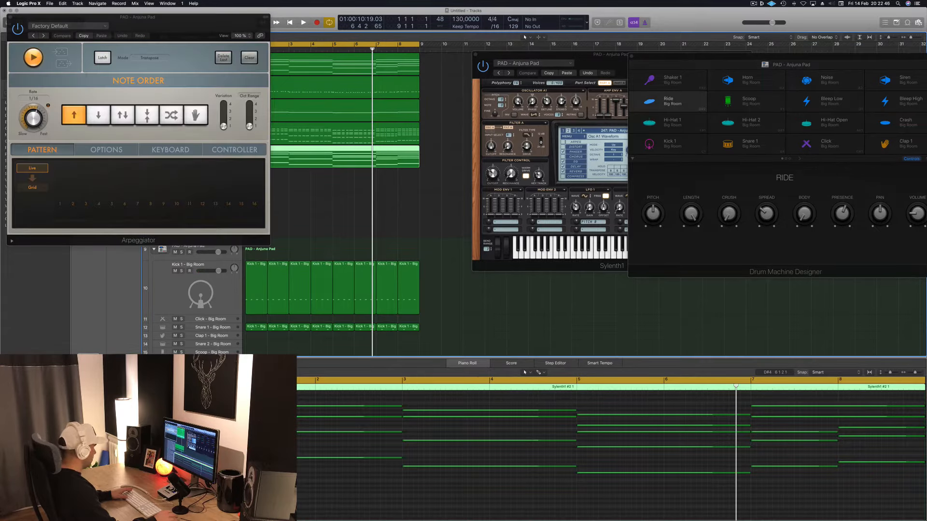
Spread out track 5's plug-in windows, play the beat, and raise the Sylenth1 filter-control cutoff to about 4.
drag(211, 31, 637, 120)
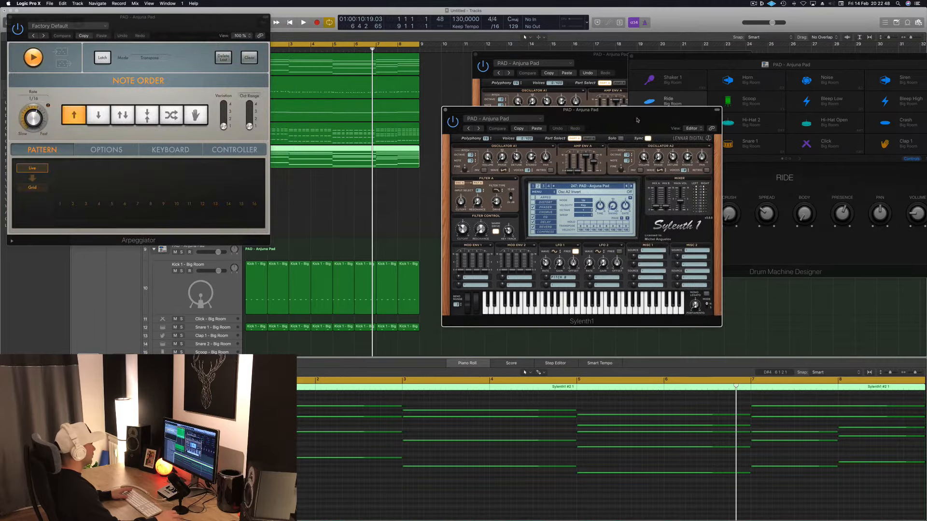
drag(200, 21, 888, 202)
key(space)
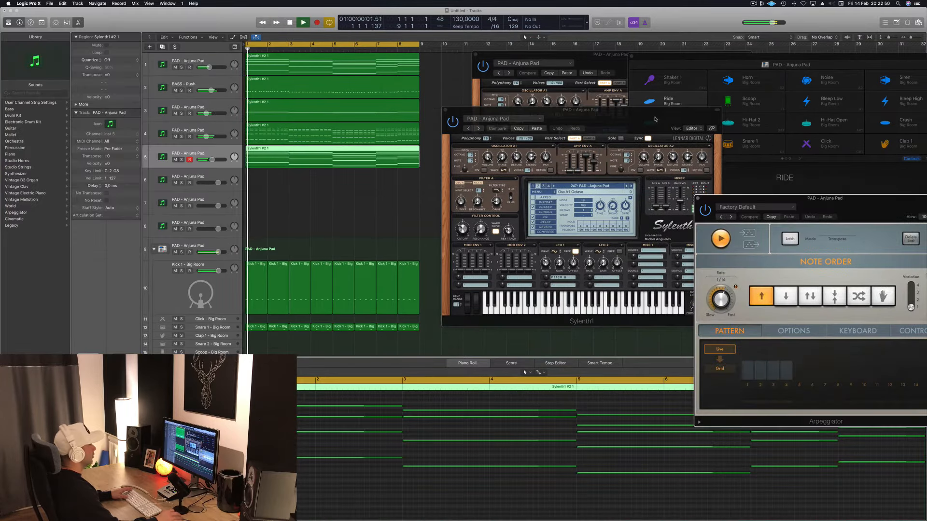
drag(609, 123, 547, 115)
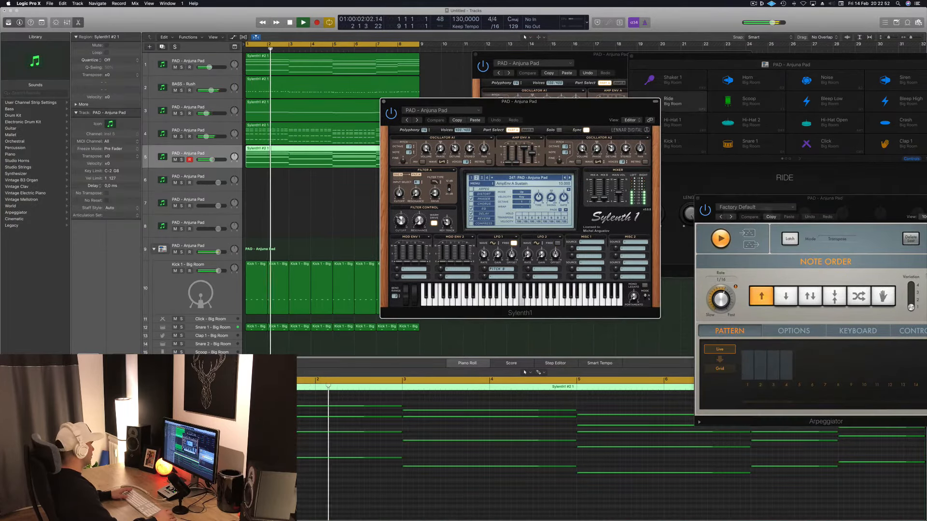
click(585, 338)
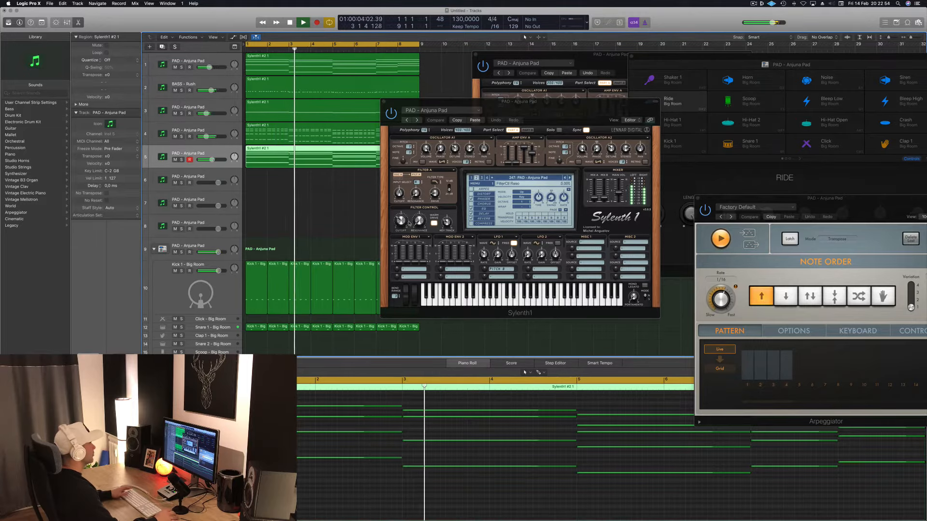
drag(401, 218, 401, 215)
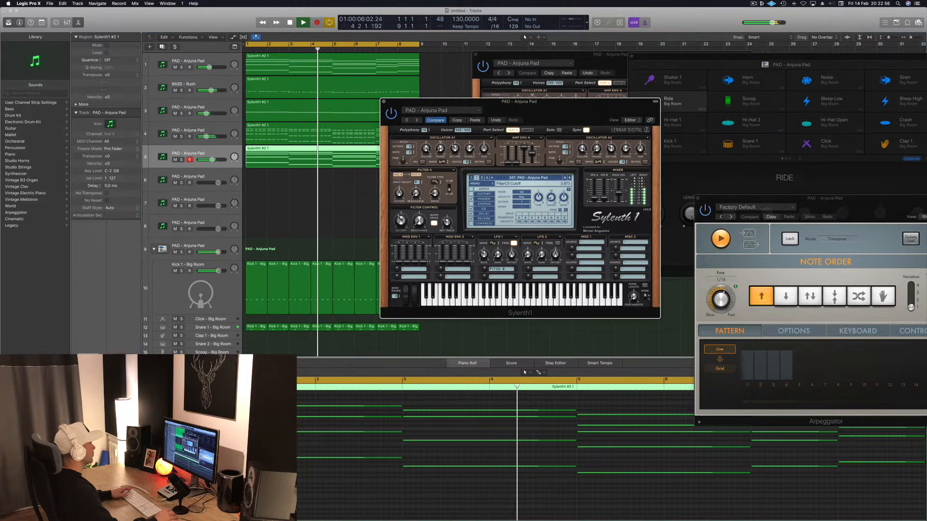
drag(519, 111, 580, 121)
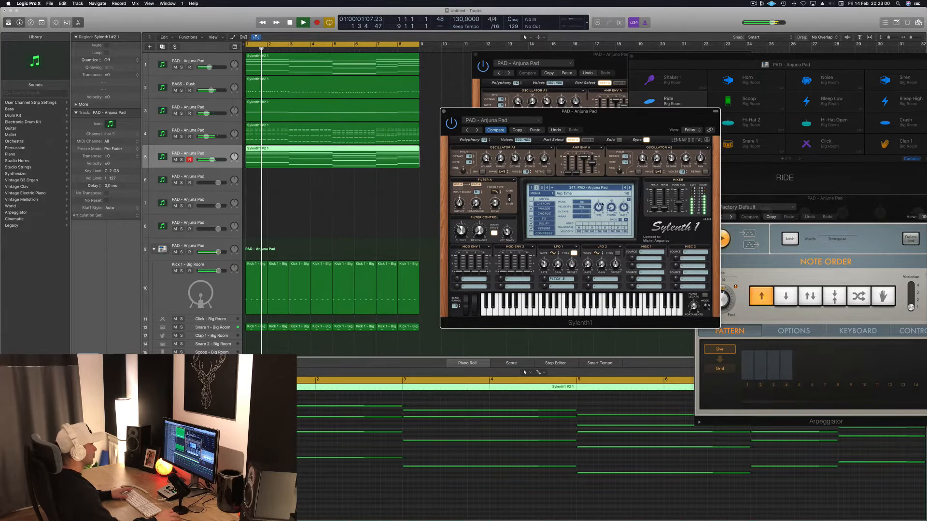
drag(461, 232, 461, 229)
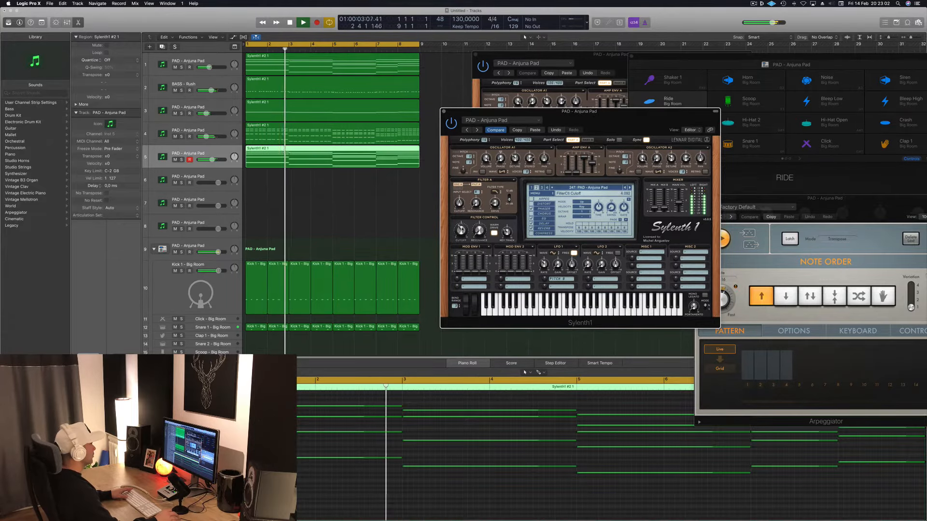
Open track 5's Channel EQ and set its low-cut filter to 300 Hz.
click(88, 374)
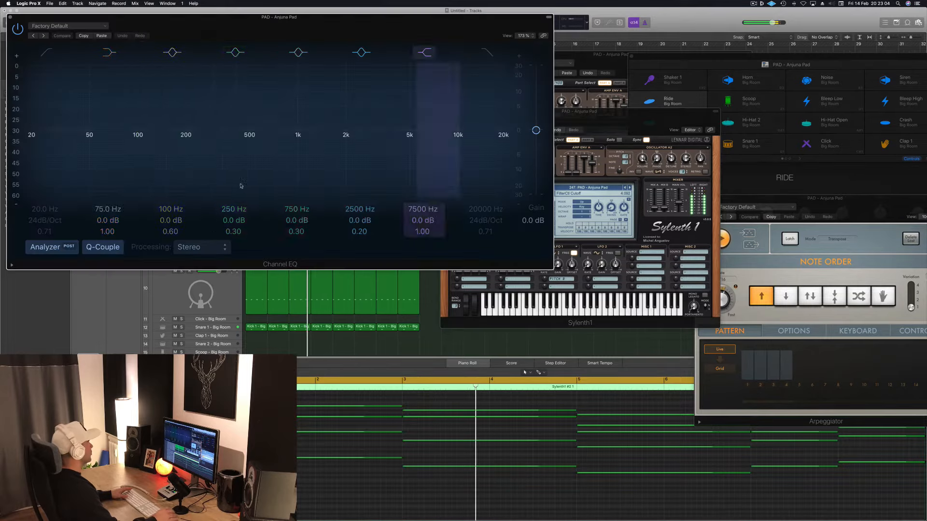
drag(28, 140, 240, 138)
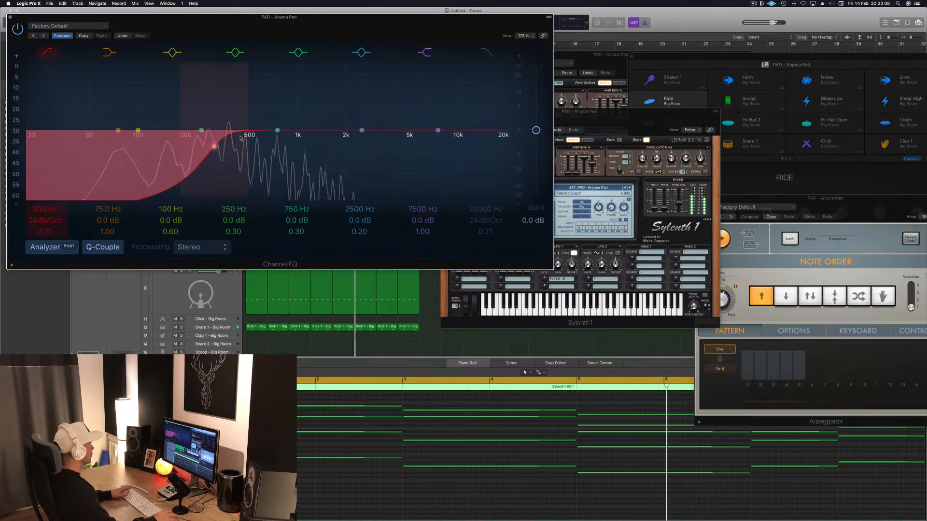
key(v)
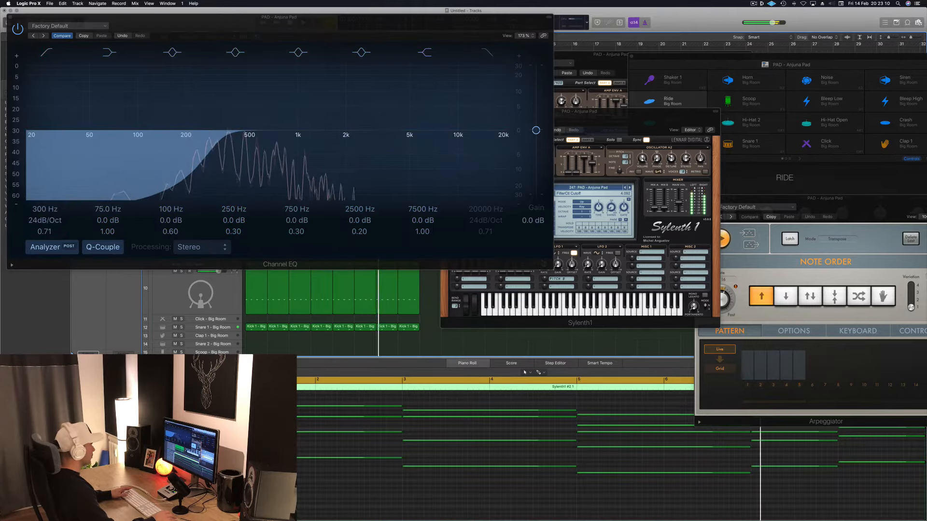
Switch track 5's Sylenth1 between parts A and B to check their settings, ending on part B.
click(587, 112)
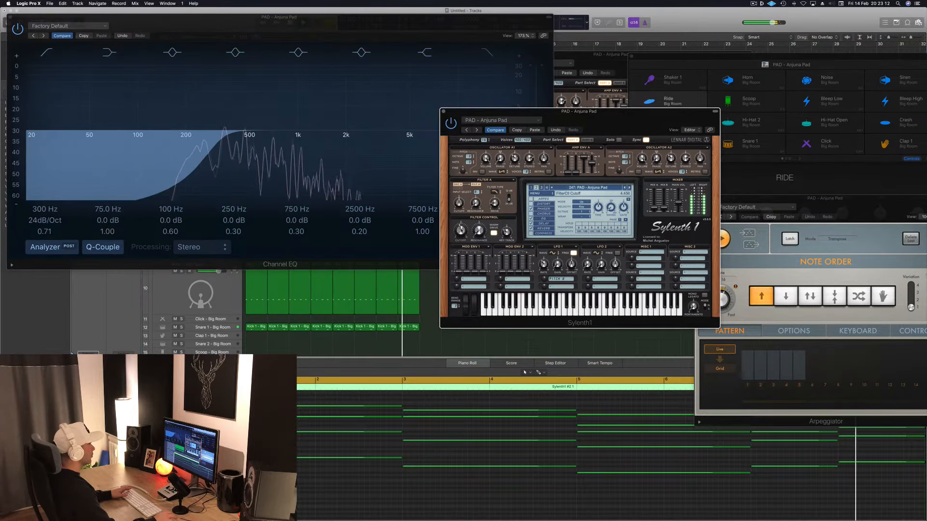
click(587, 139)
click(572, 140)
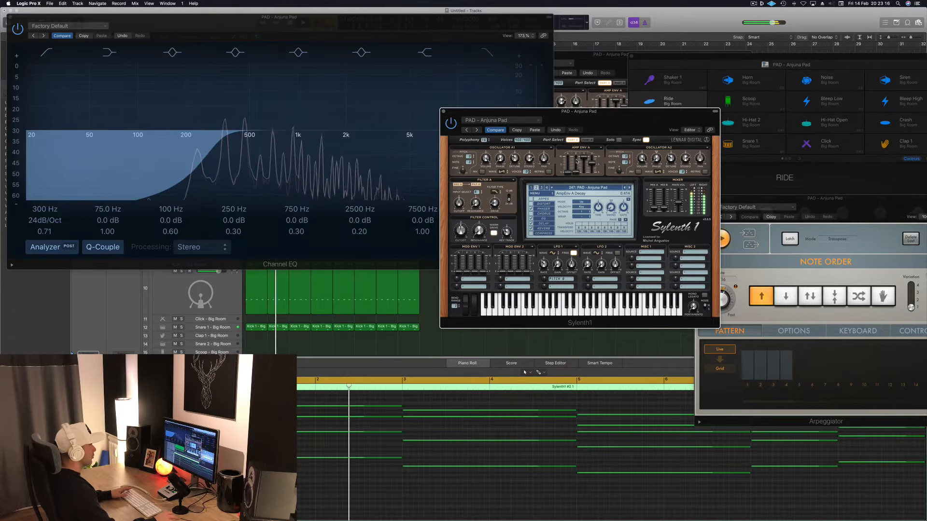
click(587, 140)
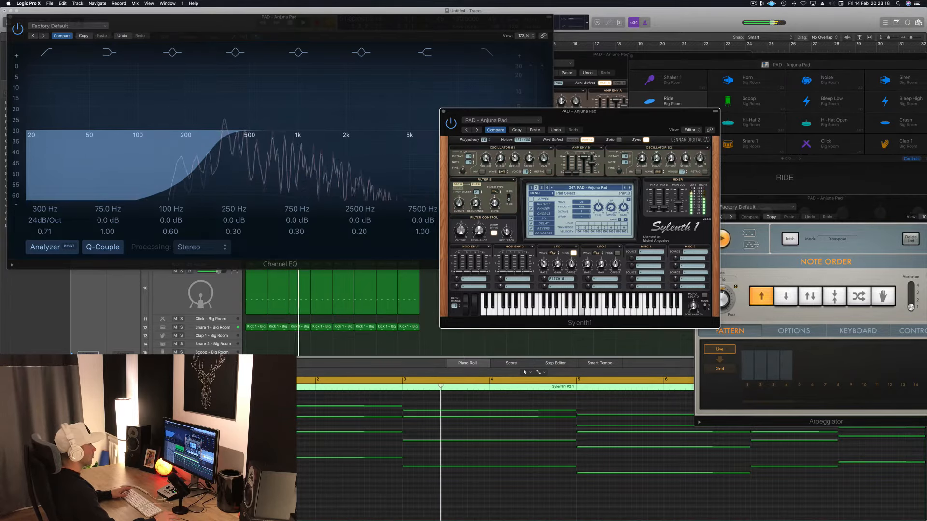
Rearrange the Sylenth1 and Channel EQ windows and lower the synth's filter-control cutoff slightly.
drag(624, 120, 739, 111)
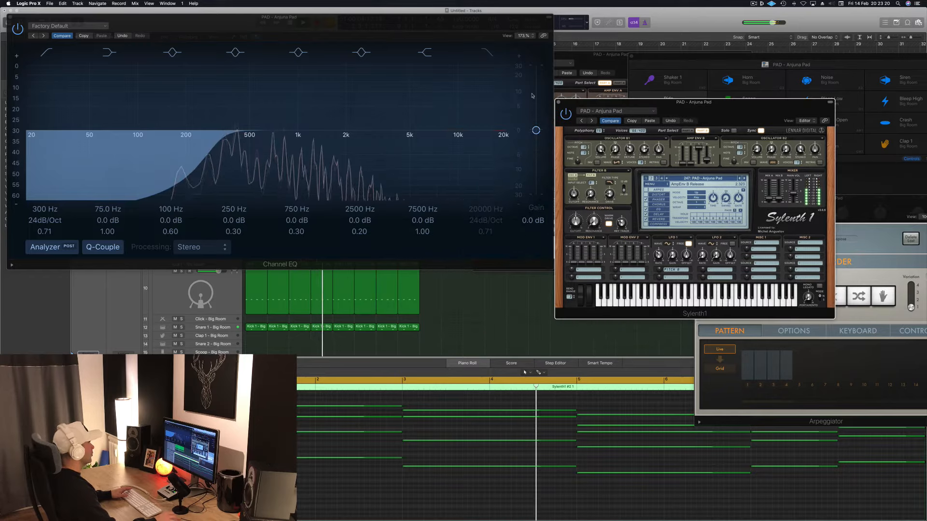
drag(359, 28, 436, 194)
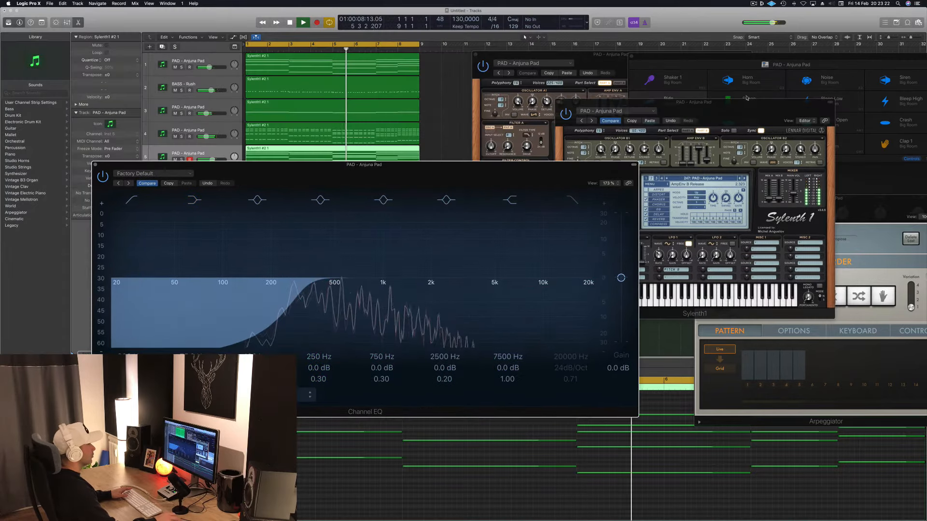
drag(693, 110, 649, 103)
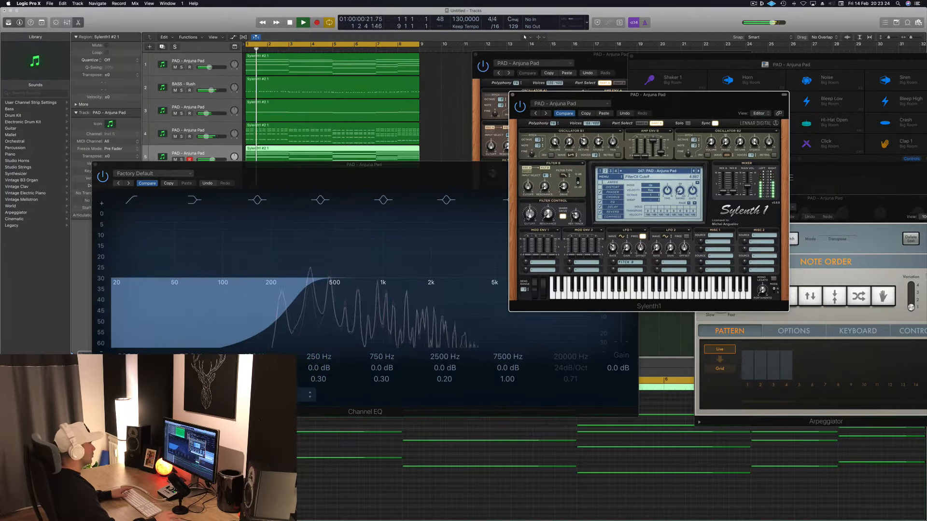
drag(529, 218, 529, 222)
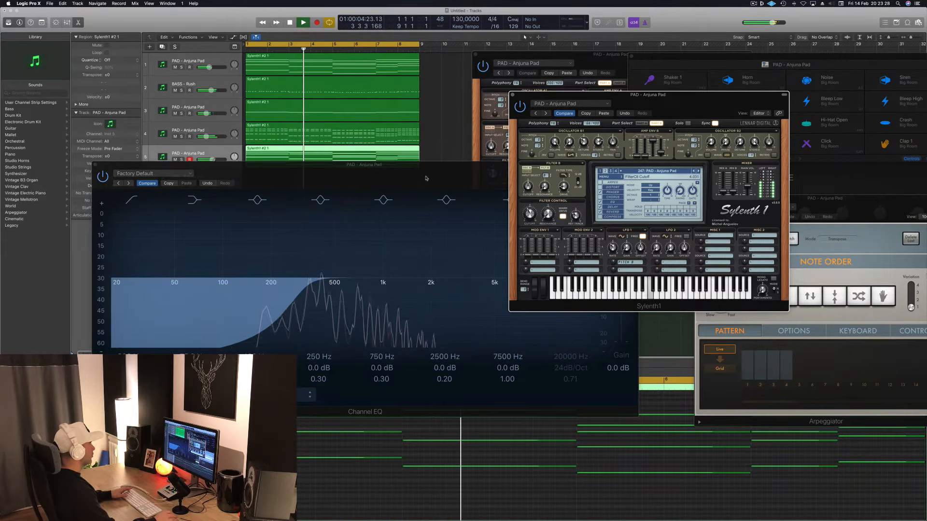
drag(227, 163, 391, 159)
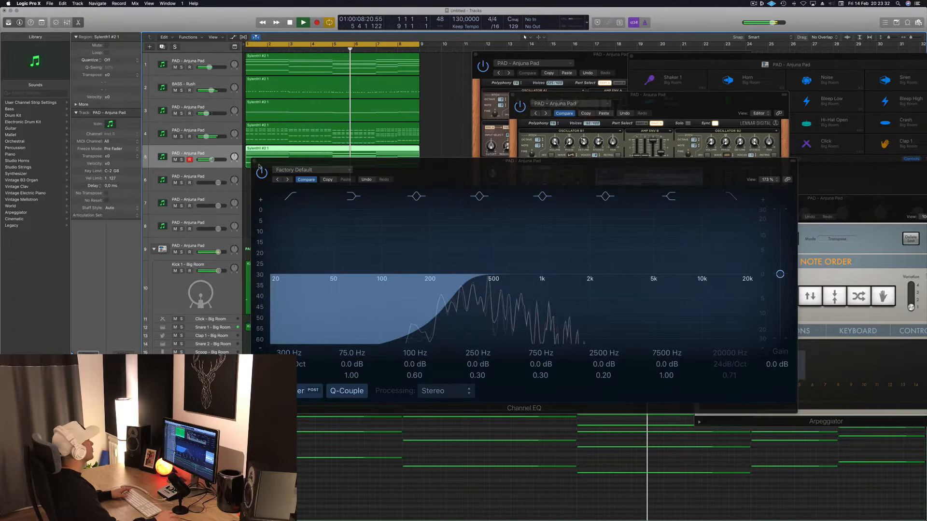
Close the Channel EQ and both Anjuna Pad Sylenth1 windows, and select the Snare 1 track.
key(super+w)
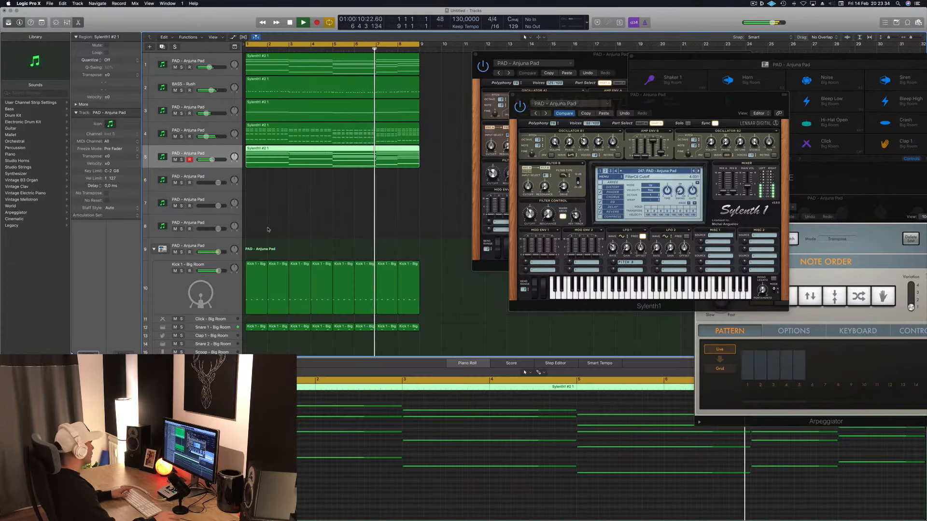
scroll(222, 301, down, 2)
click(219, 309)
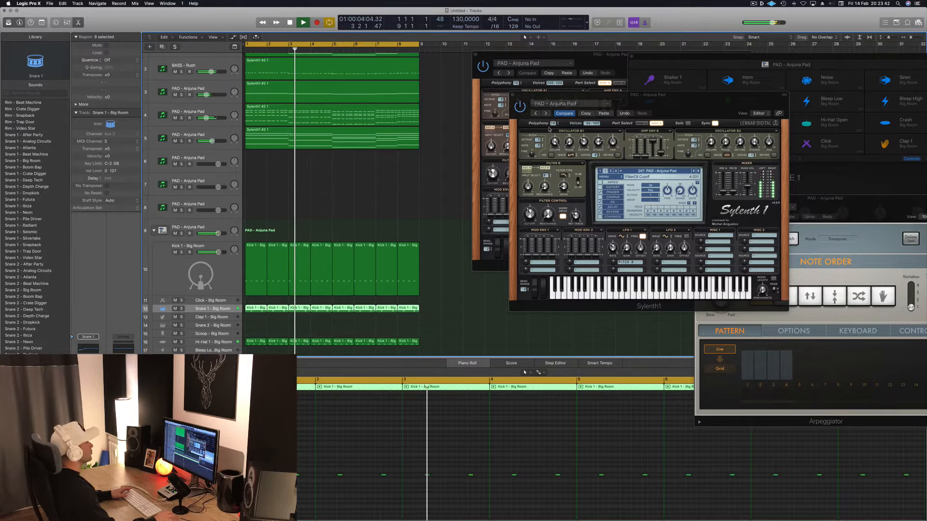
drag(534, 97, 477, 92)
click(456, 90)
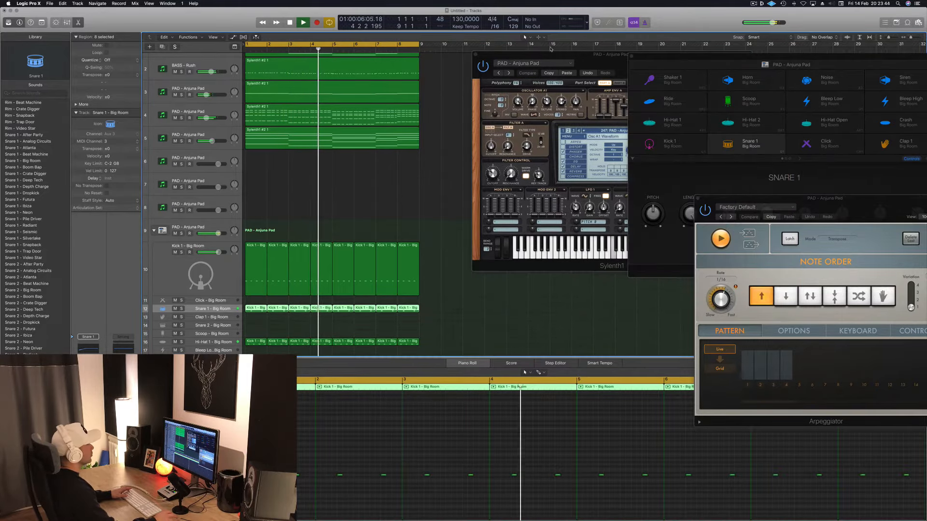
drag(478, 55, 477, 56)
click(473, 55)
Select track 5's region and audition tracks 5 and 4 in solo one after the other, ending with all solos cleared.
click(338, 140)
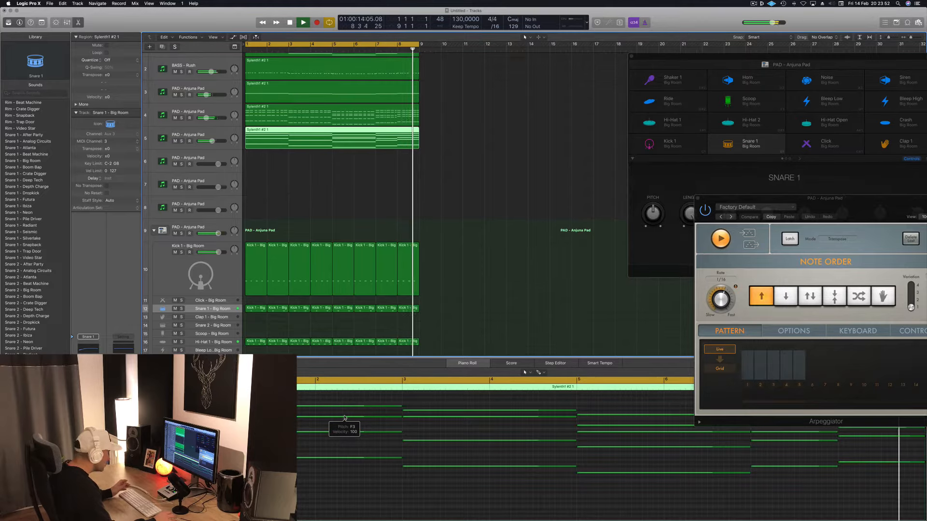
click(181, 141)
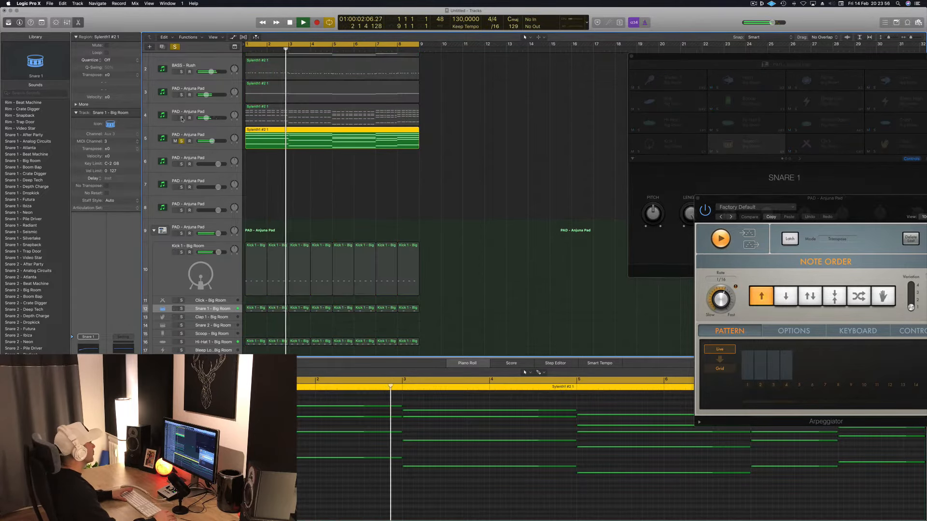
click(181, 118)
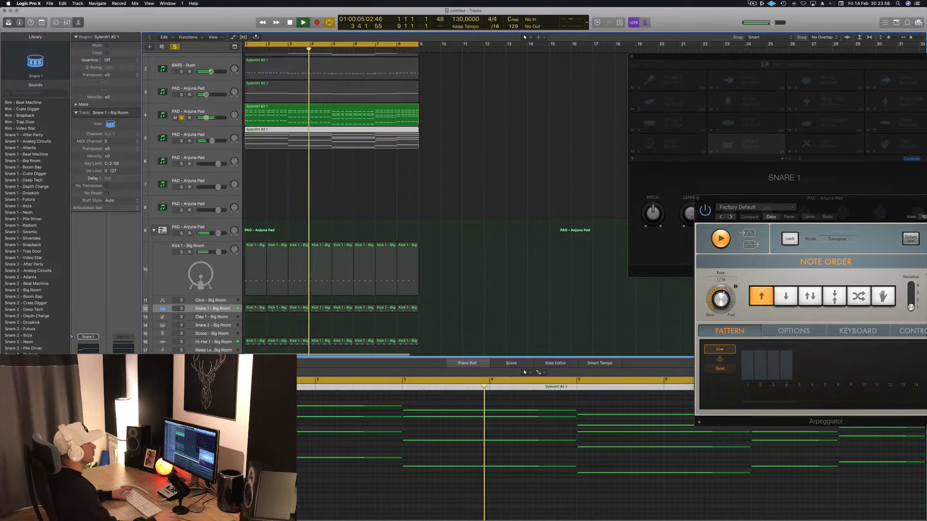
key(ctrl+alt+super+s)
click(753, 3)
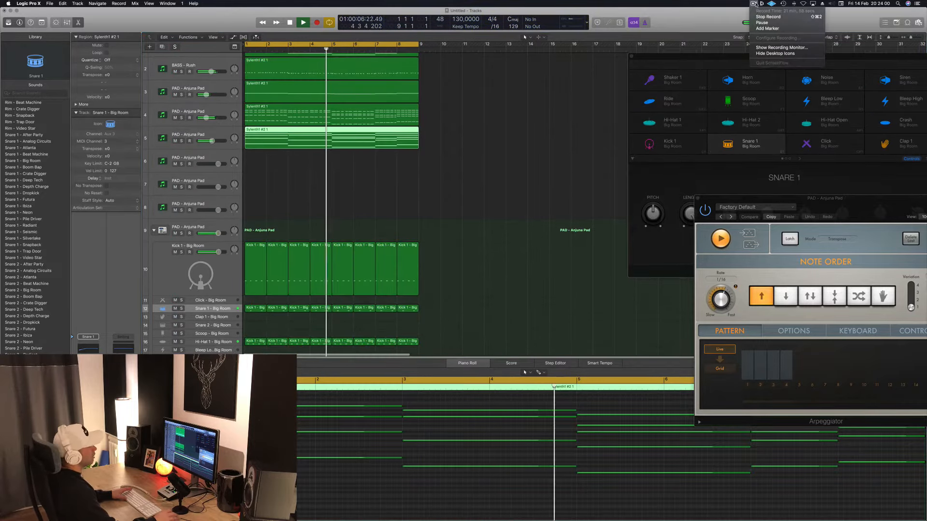
click(706, 18)
click(460, 151)
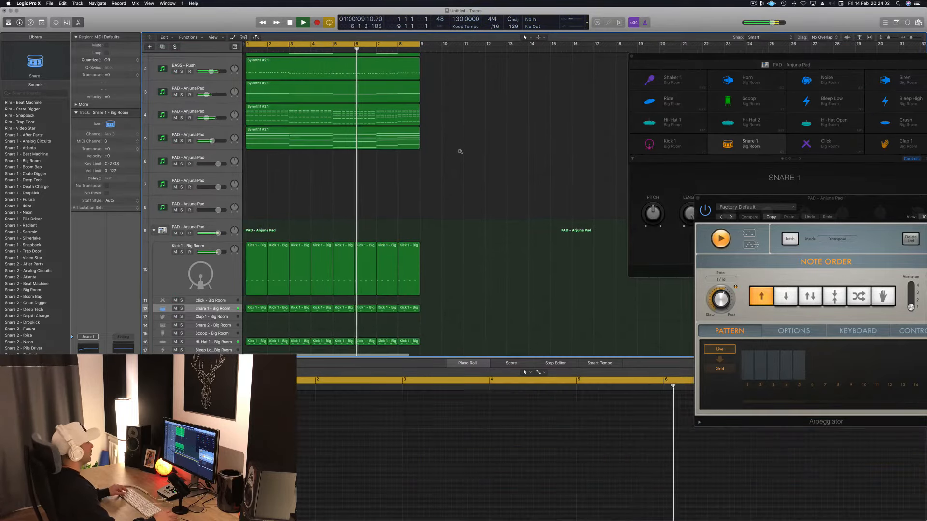
Select the Perc 1 track, audition the Conga Low track in solo, and return to the full mix.
scroll(460, 151, down, 5)
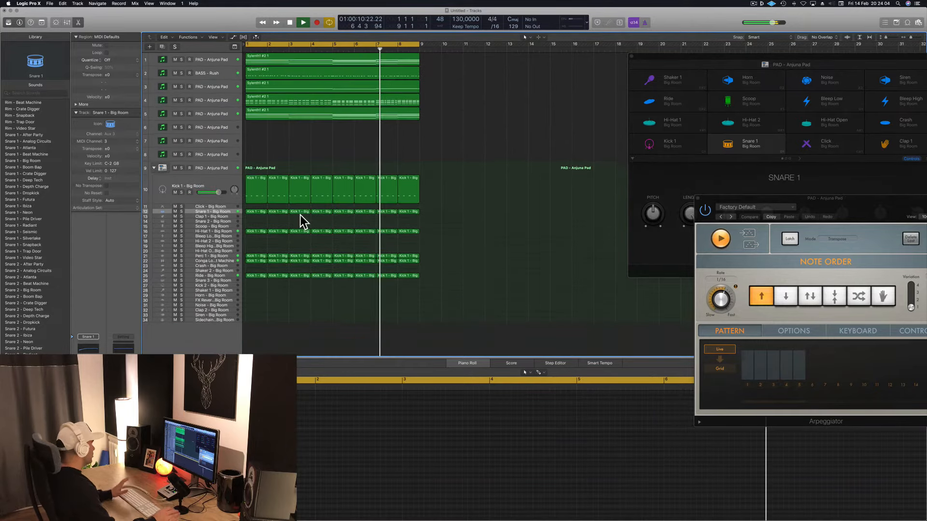
scroll(242, 258, down, 1)
click(230, 254)
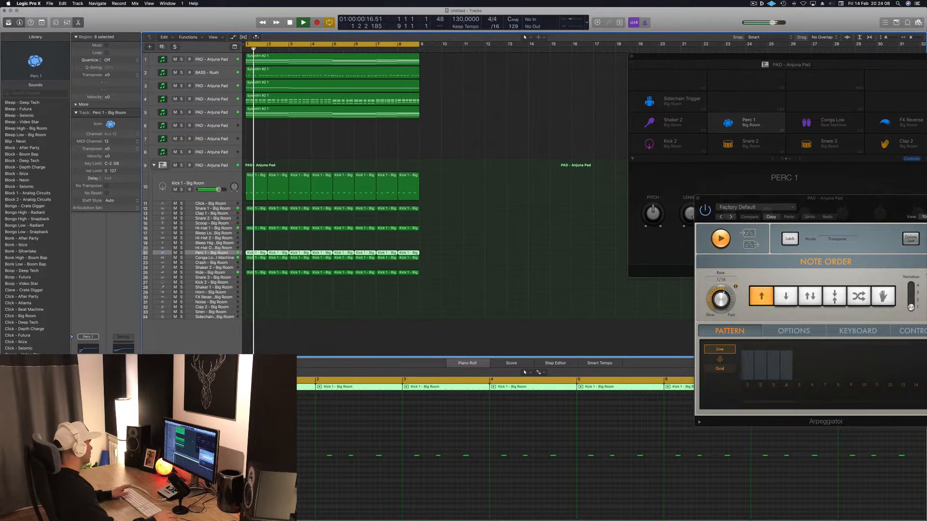
click(181, 257)
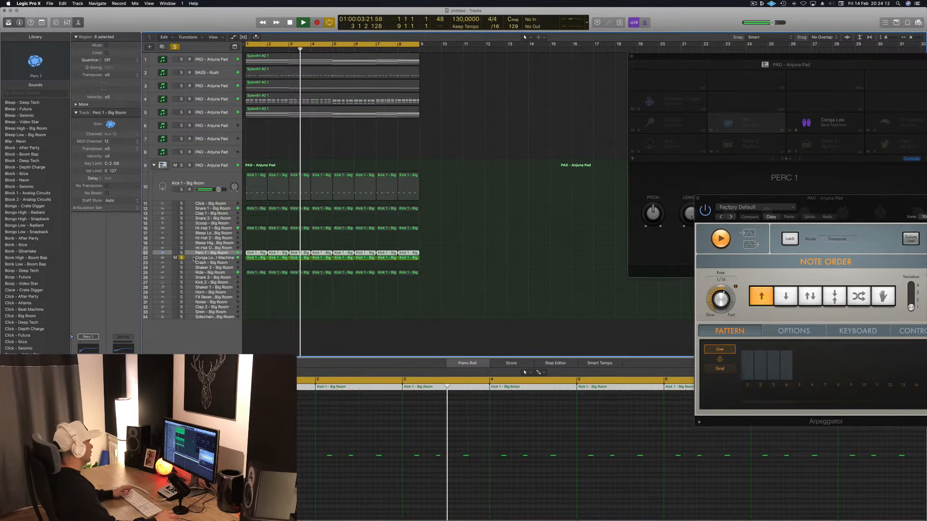
click(182, 257)
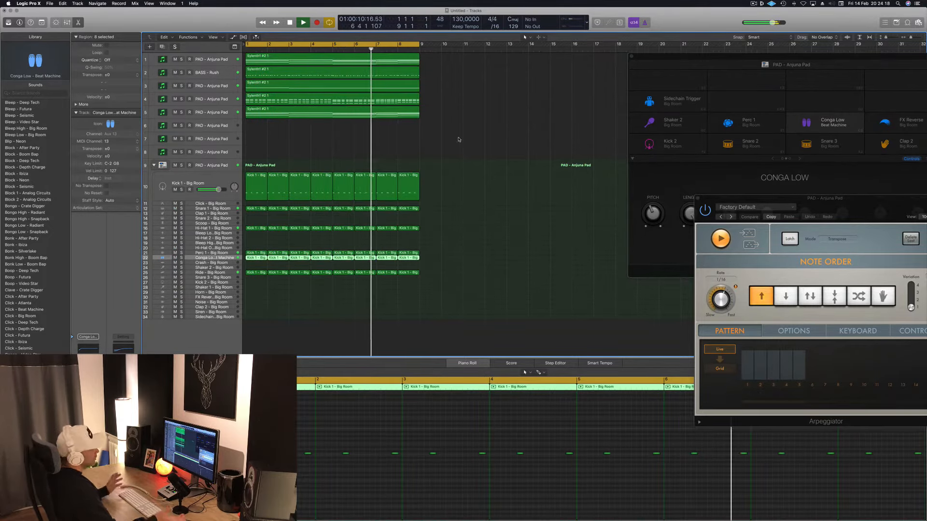
Listen to the Anjuna Pad chords on track 1 in solo, clear the solo and restart playback of the full beat.
key(space)
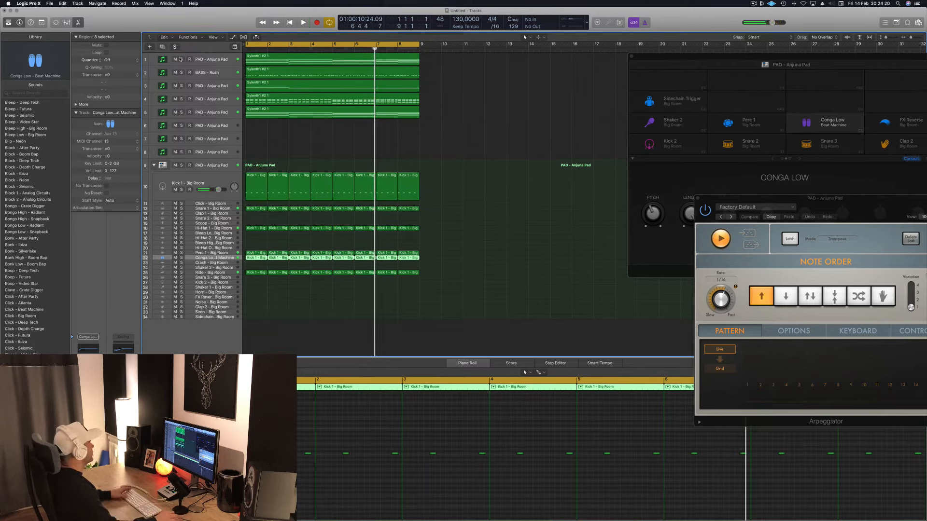
click(181, 59)
key(space)
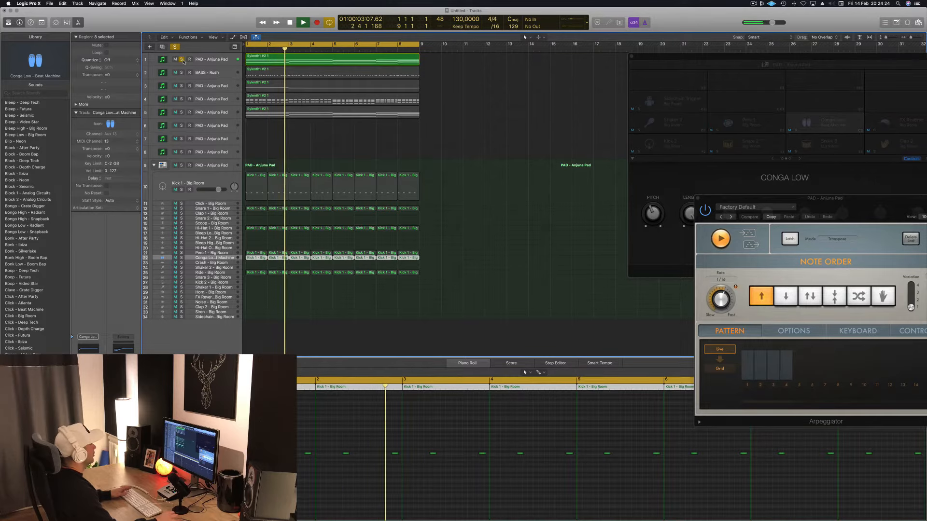
click(182, 60)
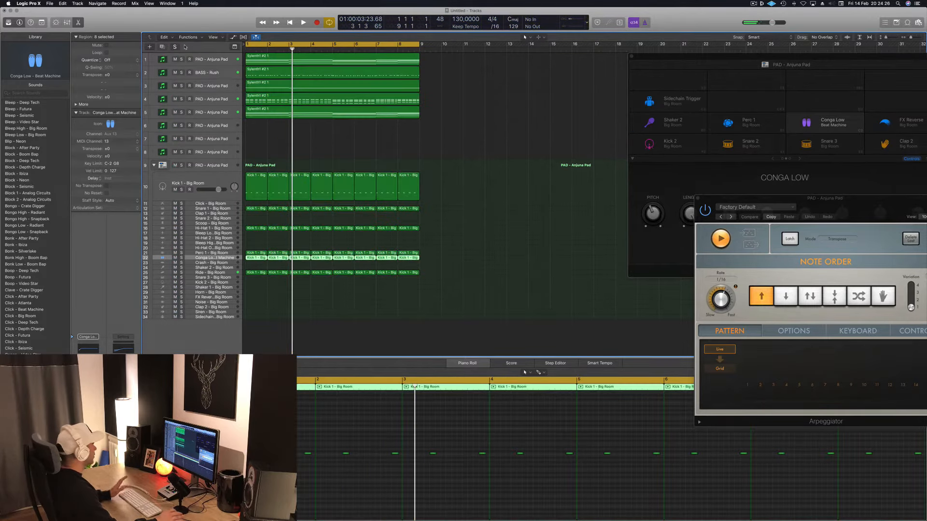
key(space)
Set the Rush bass's Sylenth1 filter-control cutoff to about 1.4 while replaying the beat from the start, and close the synth window.
scroll(312, 134, up, 3)
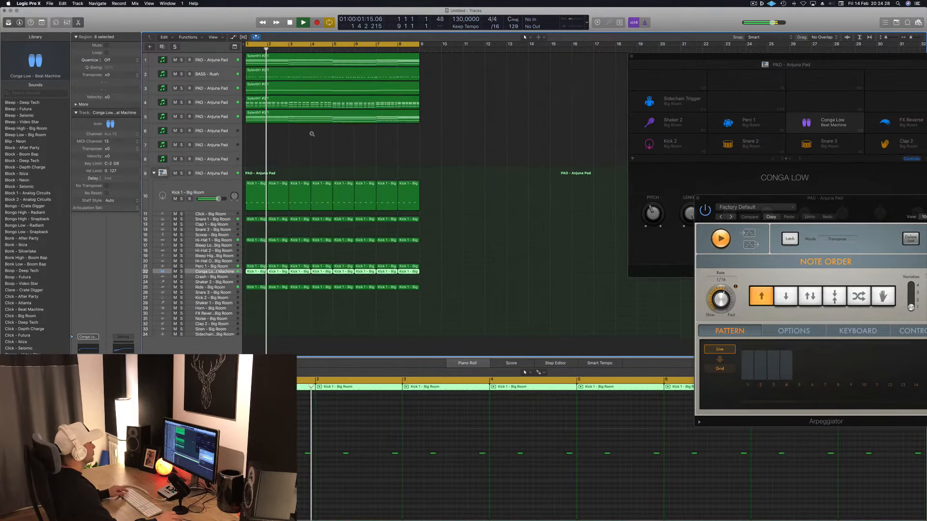
scroll(285, 115, up, 1)
click(285, 62)
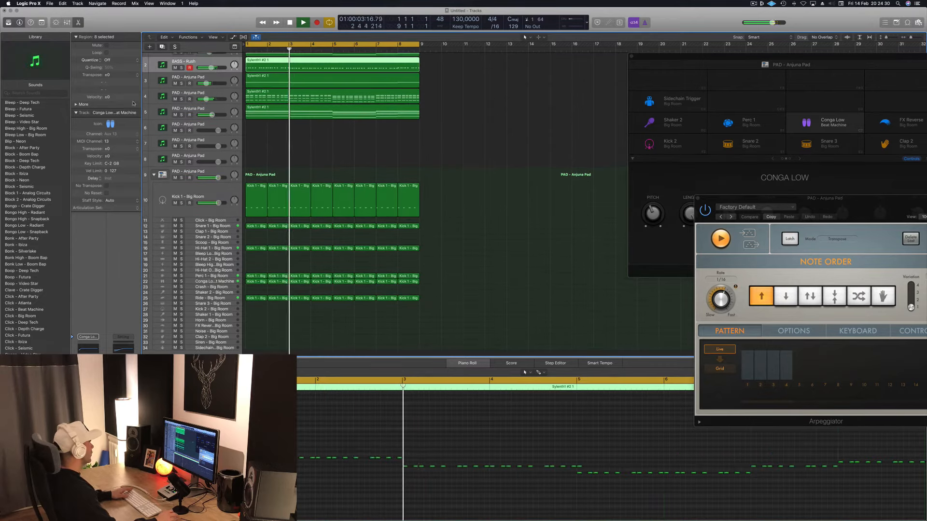
key(Return)
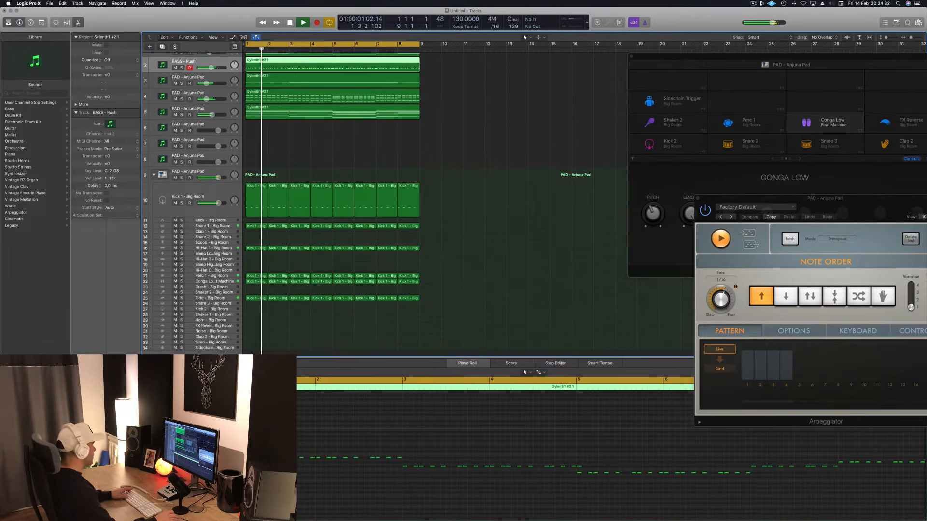
click(89, 386)
drag(381, 218, 382, 228)
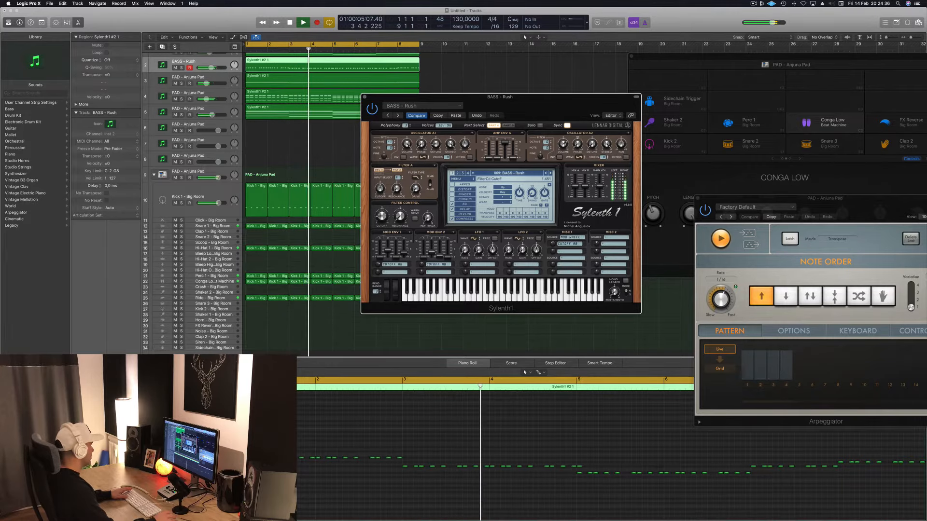
key(Return)
click(89, 386)
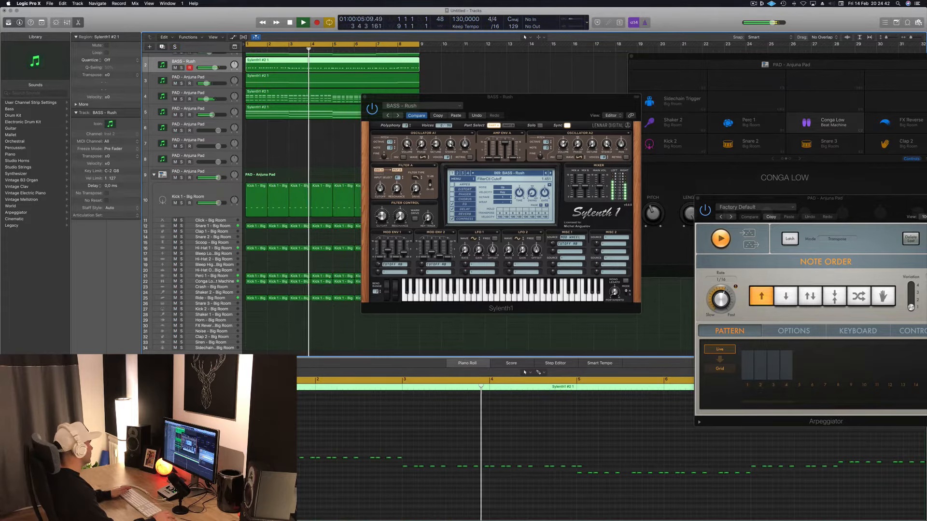
drag(536, 100, 457, 120)
click(285, 117)
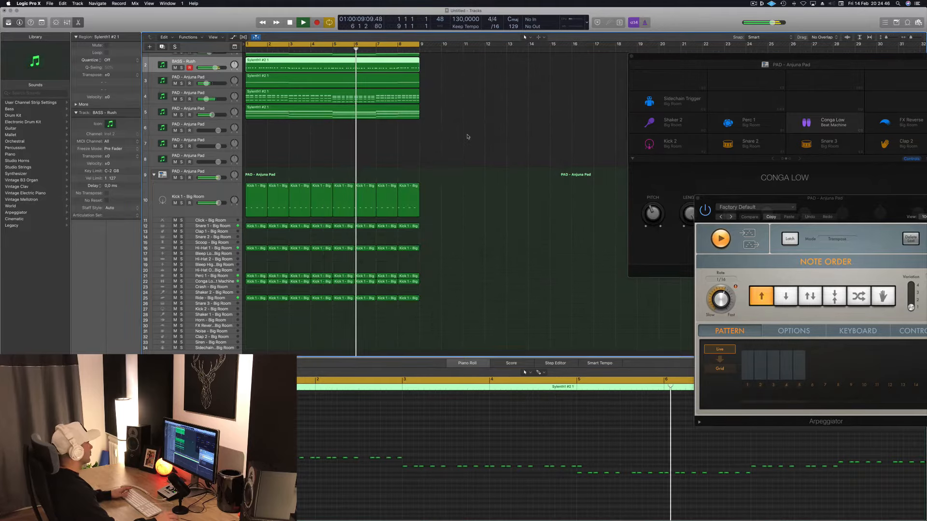
Audition the pad on track 3 in solo, select that track and clear its solo.
scroll(168, 94, up, 1)
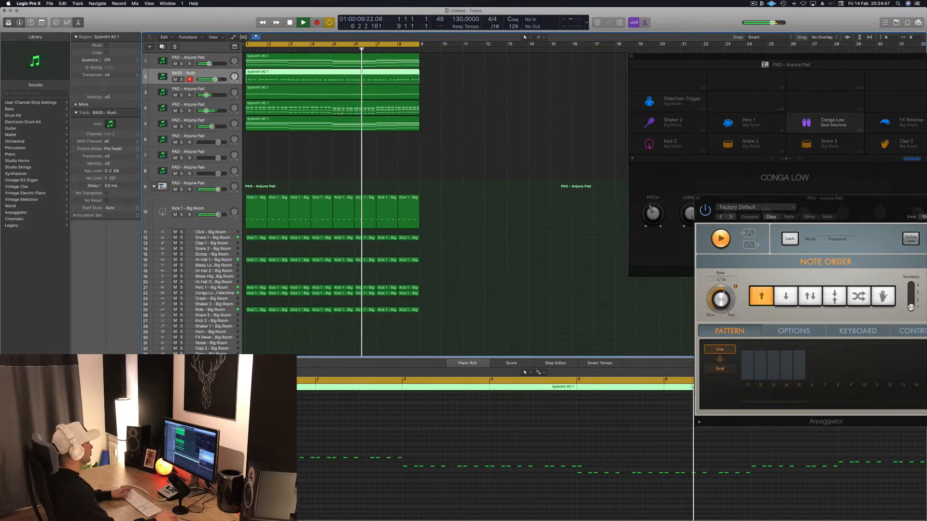
click(181, 95)
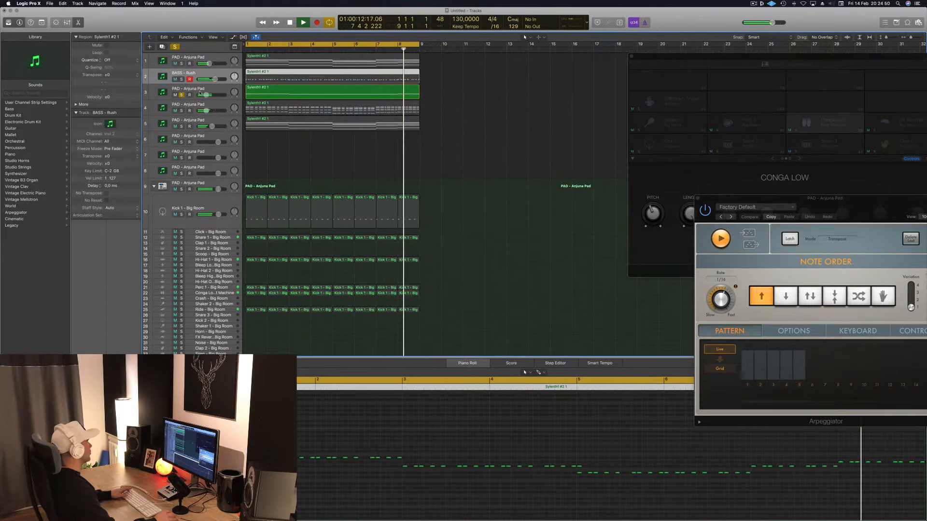
click(201, 90)
key(s)
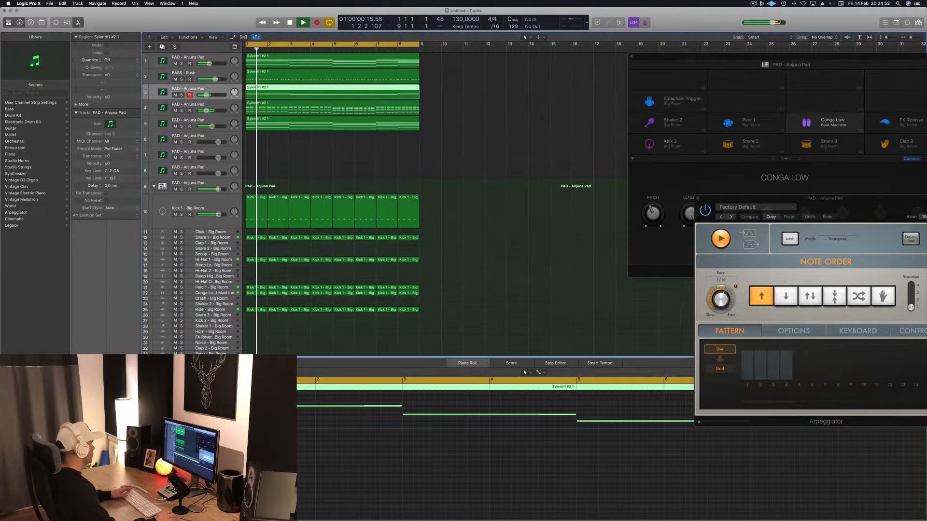
Enable a 122 Hz low-cut filter in track 3's Channel EQ, check the sound in solo, and close the EQ window.
click(89, 371)
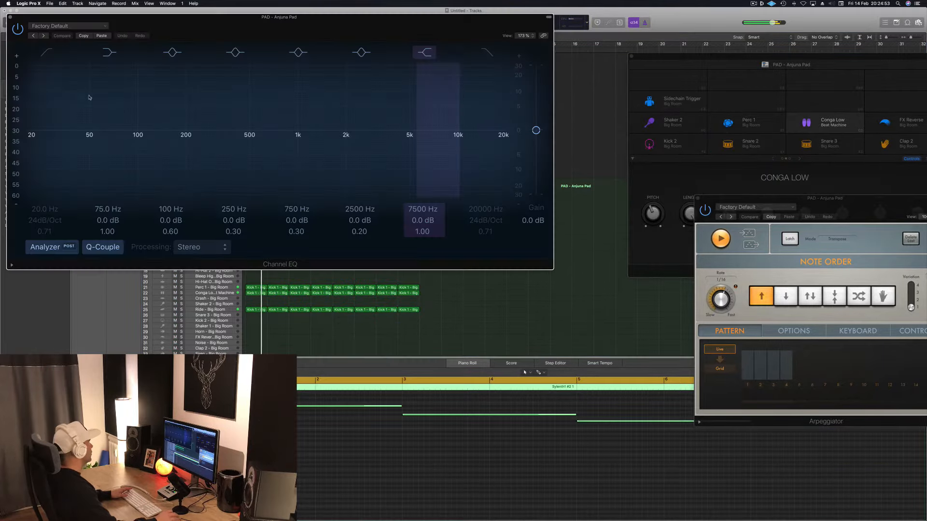
click(46, 53)
drag(29, 144, 199, 136)
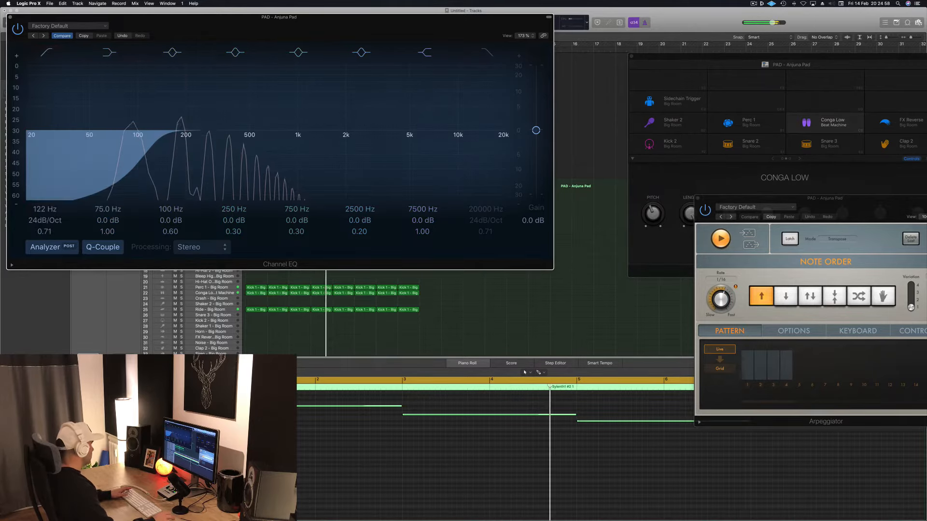
click(89, 410)
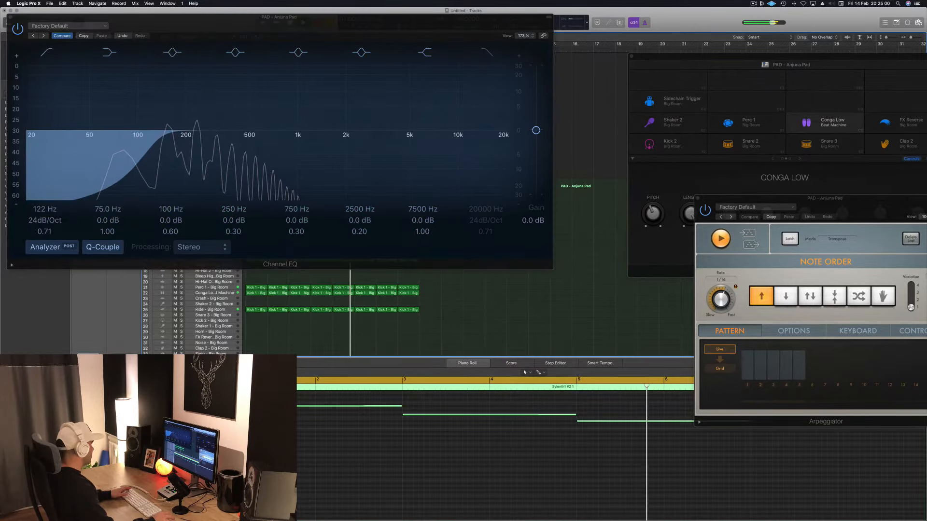
key(s)
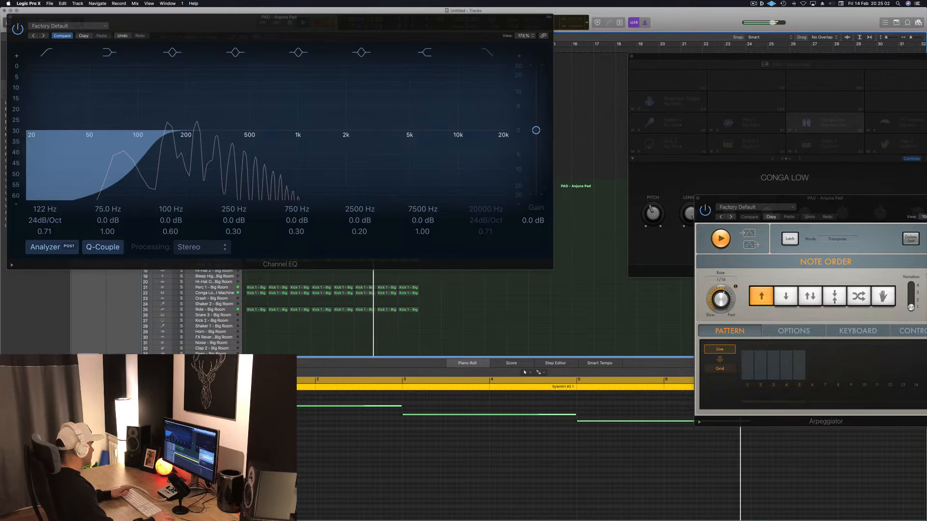
key(s)
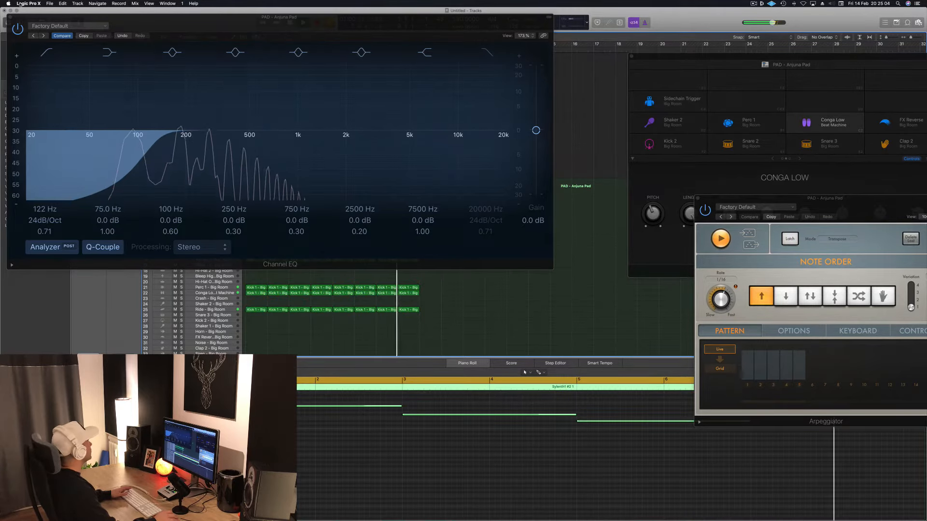
click(11, 17)
click(489, 103)
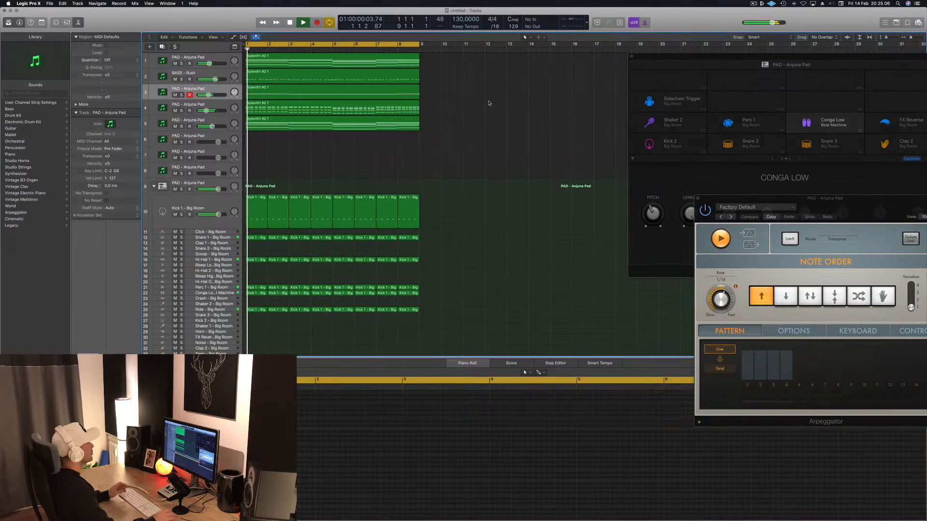
Replay the full beat from the start to check the mix, and select the region on track 5.
key(super+Down)
key(super+Down)
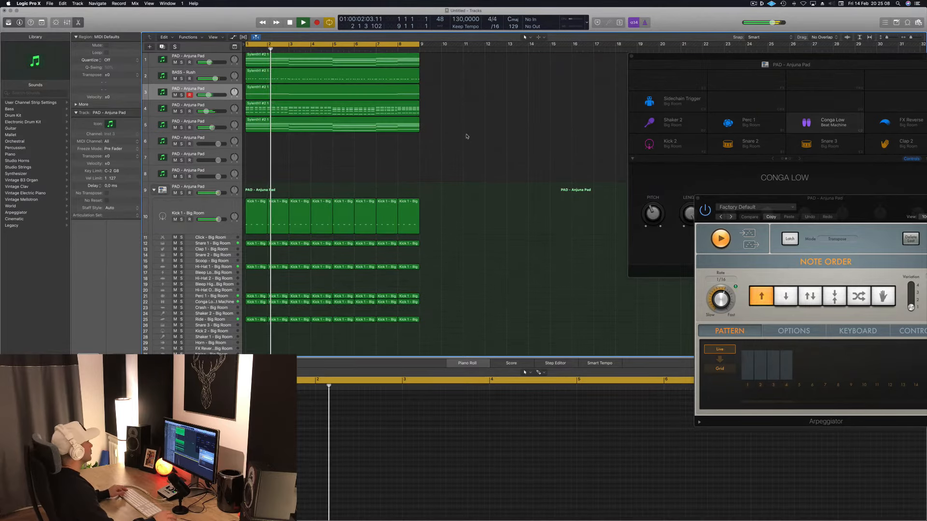
scroll(467, 137, up, 1)
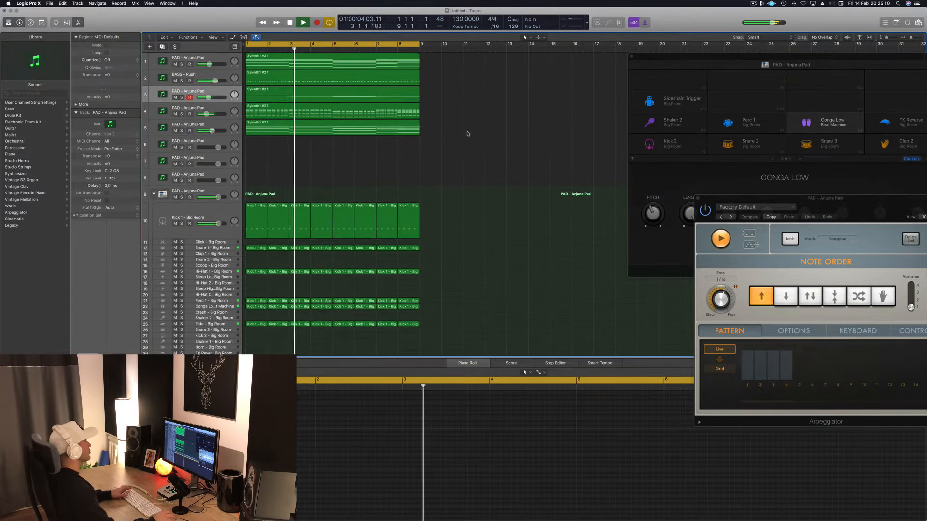
key(space)
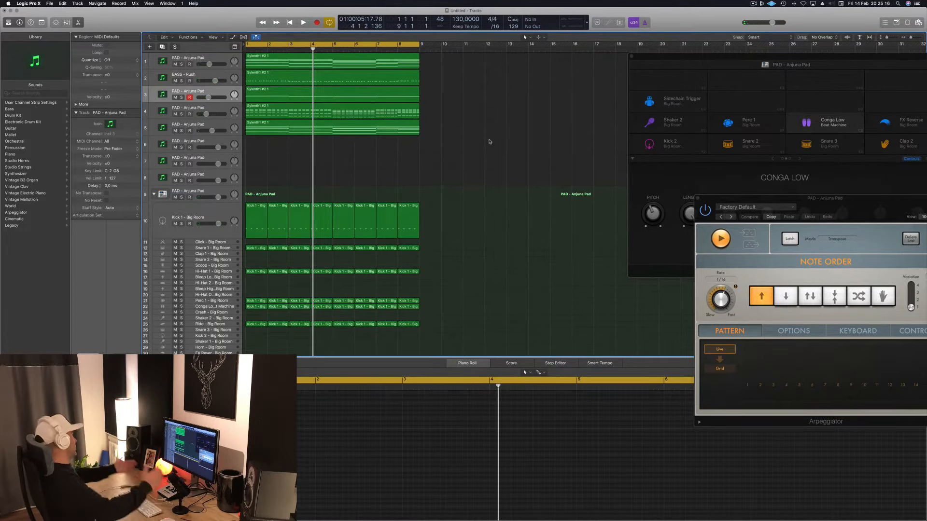
key(Return)
key(space)
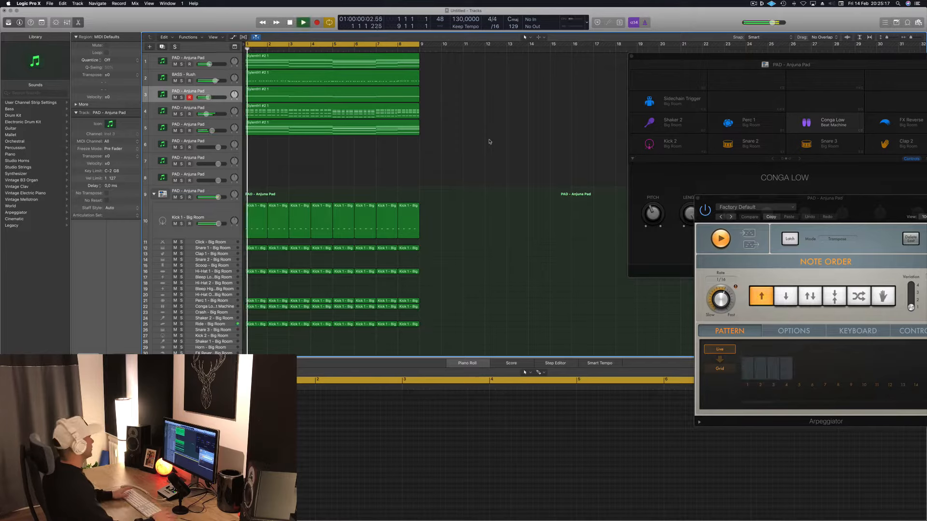
click(336, 123)
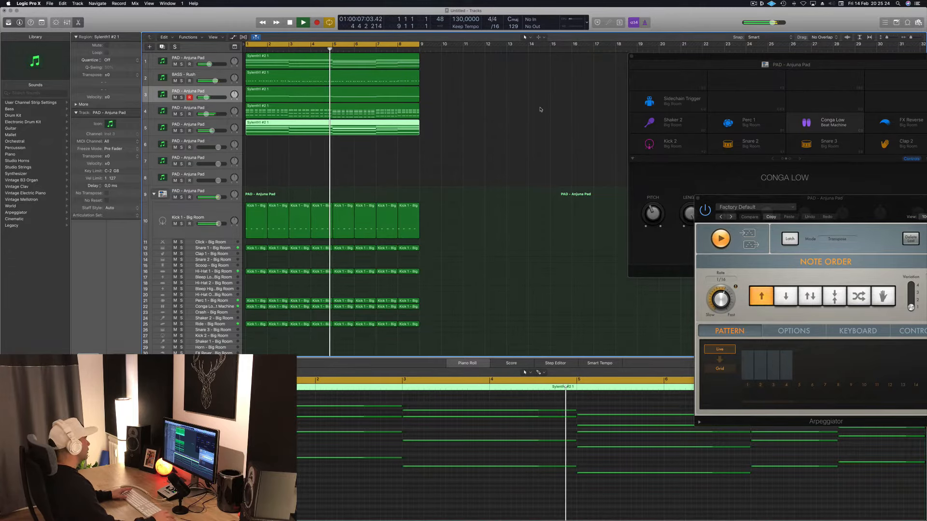
Copy the chord region from track 5 to track 6, replay the beat from the start, and select track 6.
key(space)
drag(332, 127, 325, 147)
scroll(336, 394, down, 5)
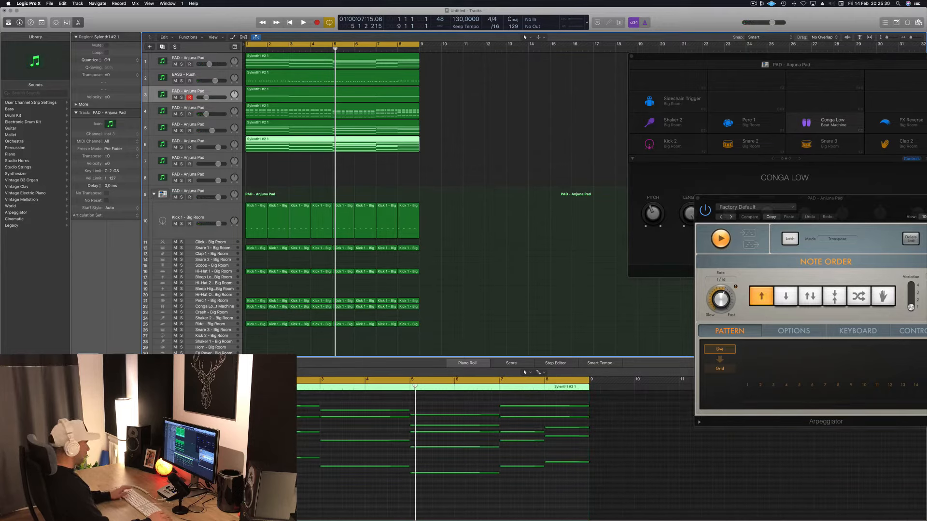
key(Return)
key(space)
click(220, 140)
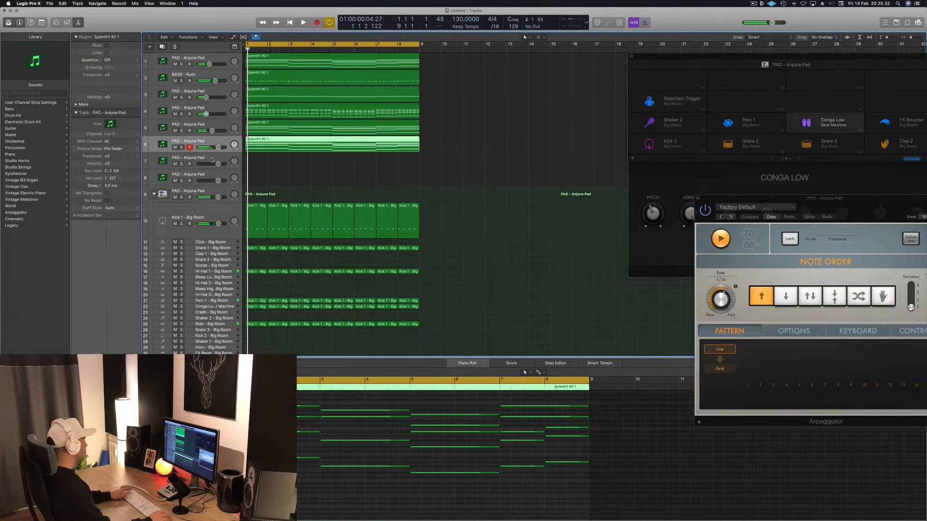
Open track 6's Sylenth1, browse its preset sub-banks, and load the PLUCK - 4AM preset.
double_click(162, 144)
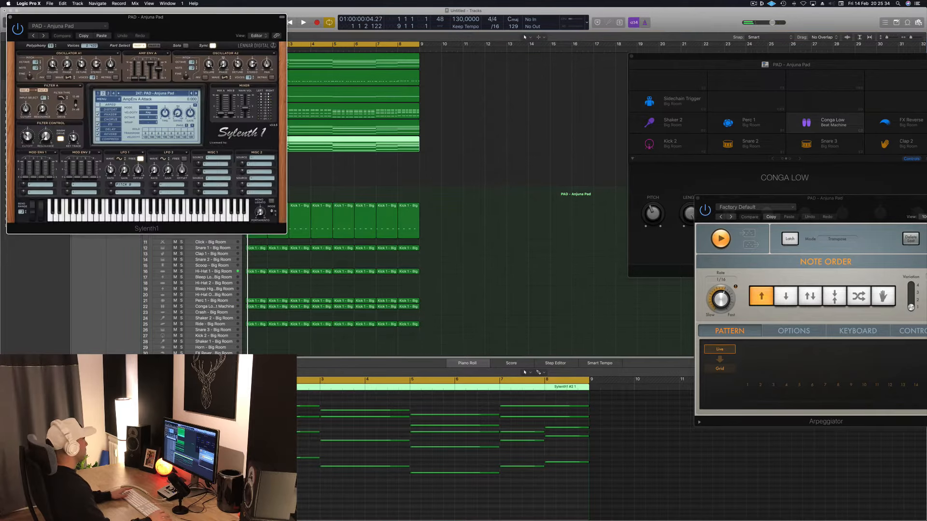
drag(205, 15, 645, 81)
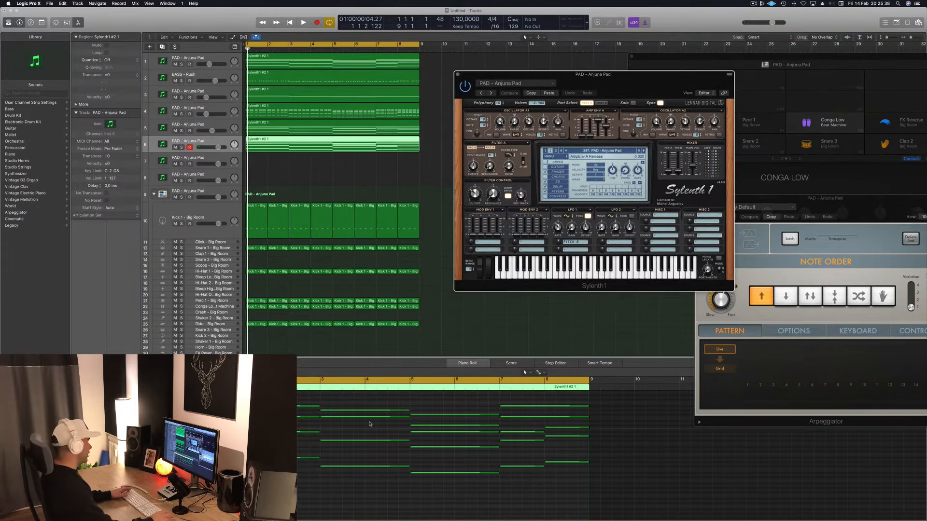
click(614, 151)
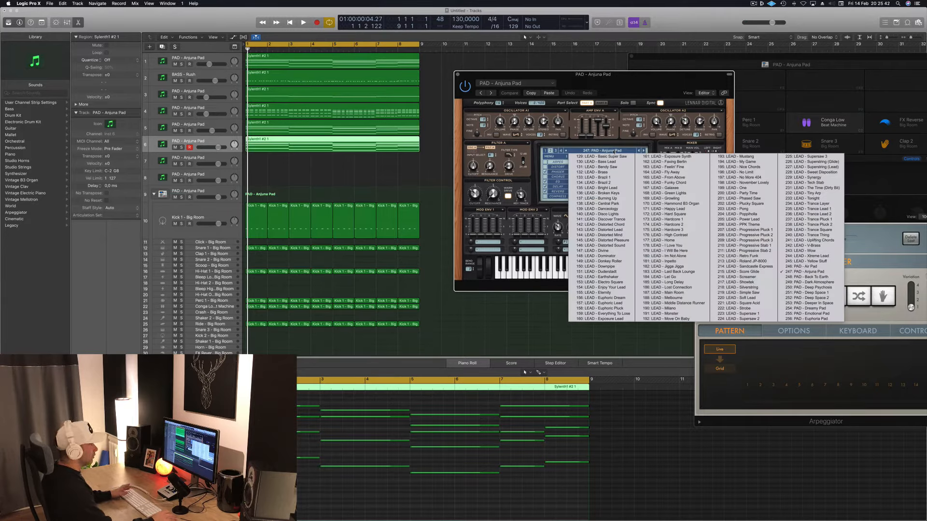
click(550, 151)
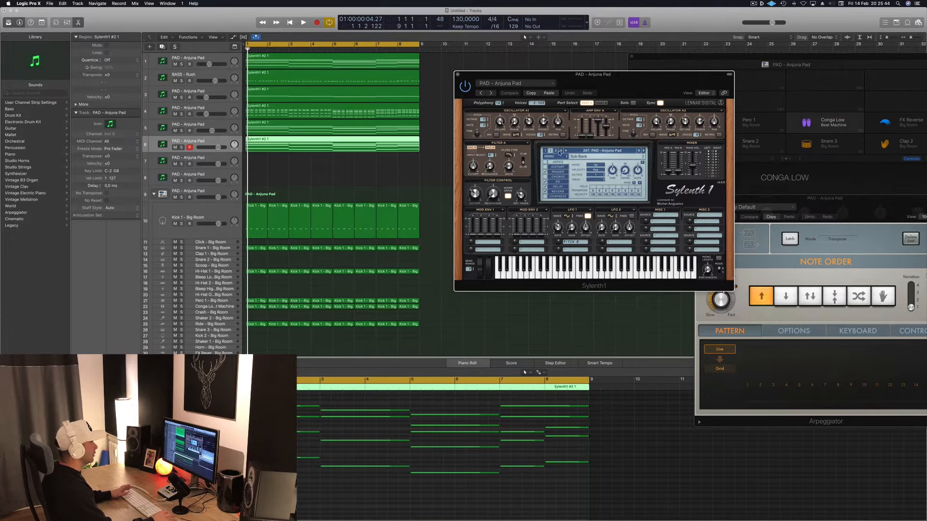
click(595, 151)
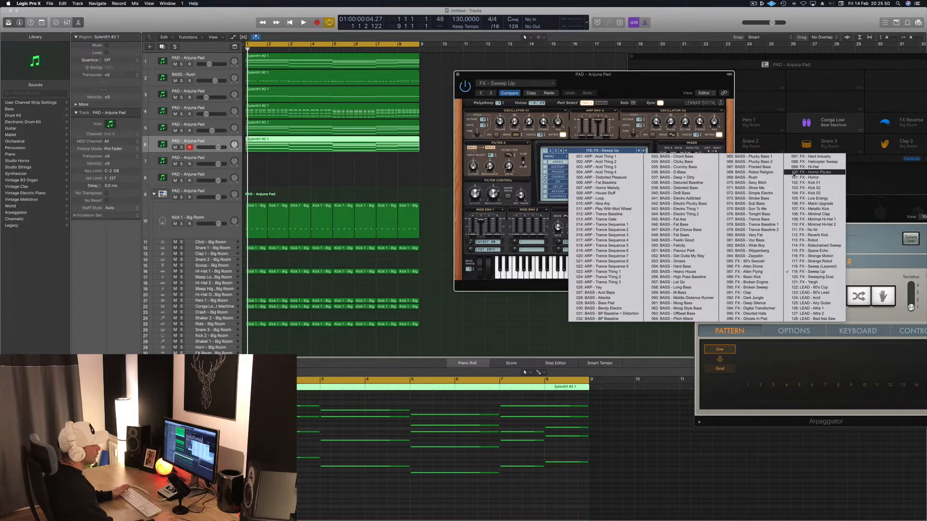
click(621, 91)
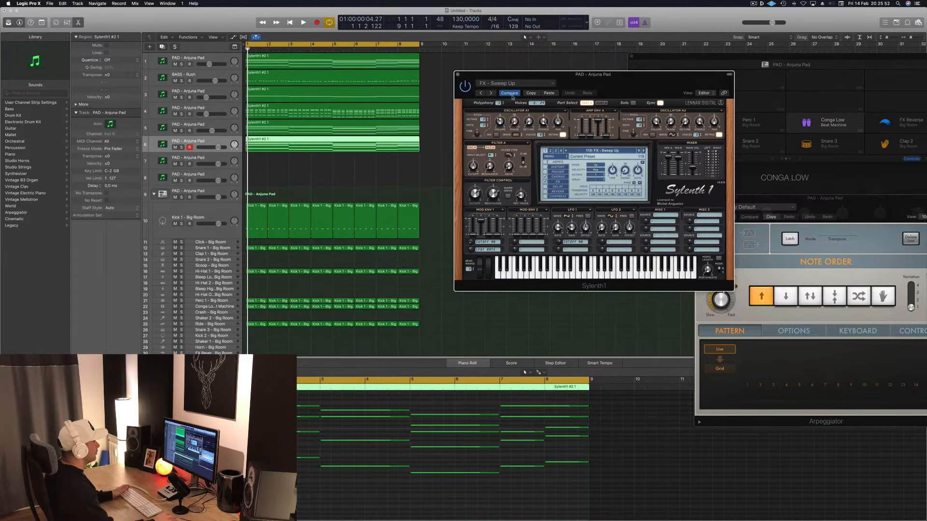
click(602, 152)
click(556, 150)
click(583, 151)
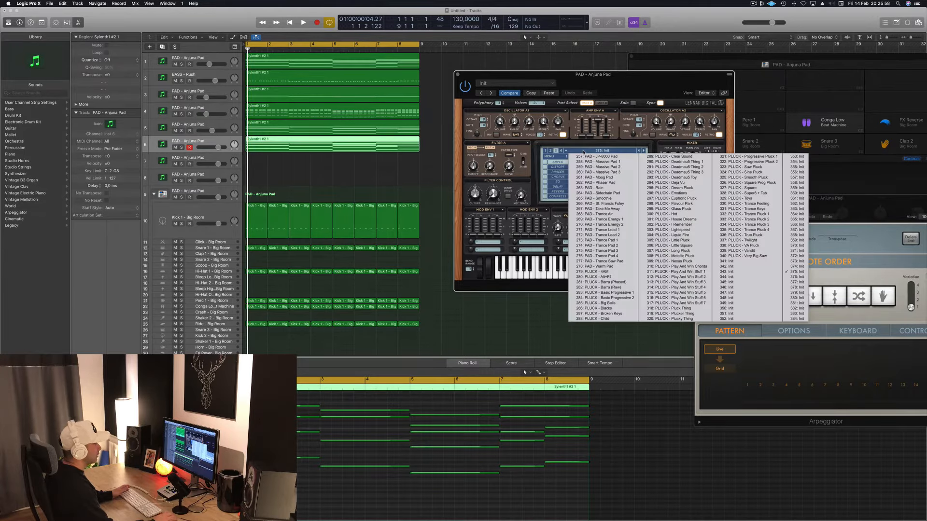
click(611, 271)
Lower track 6's volume while playing the beat and auditioning the Alt+F4 and Barra pluck presets from the start.
key(space)
key(space)
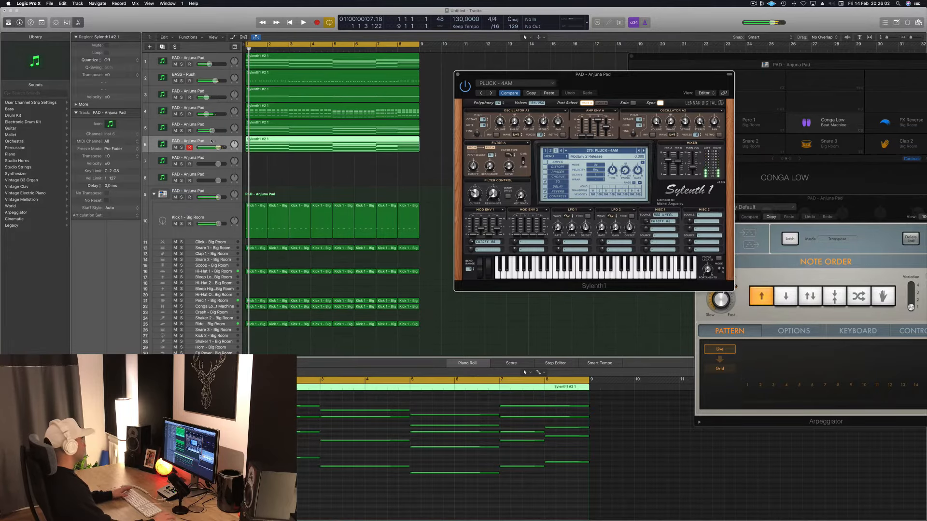
click(339, 165)
key(space)
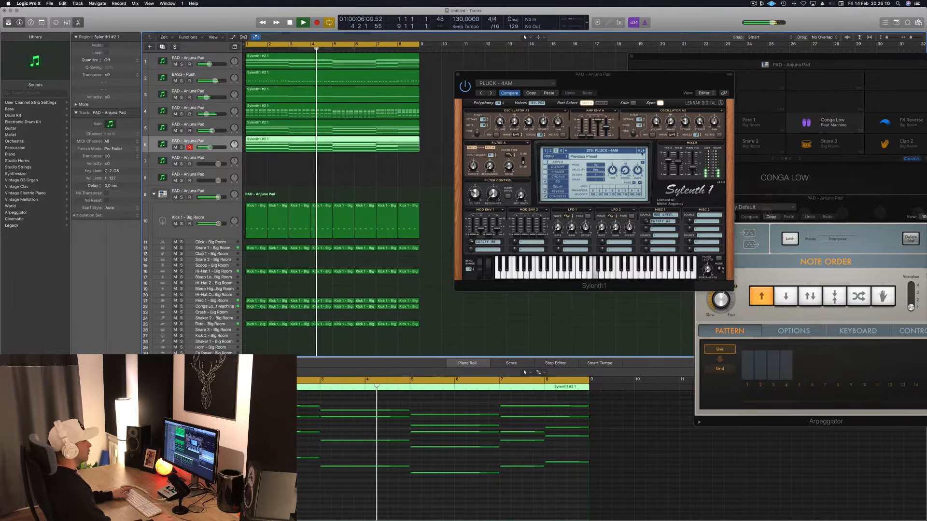
click(643, 151)
click(643, 151)
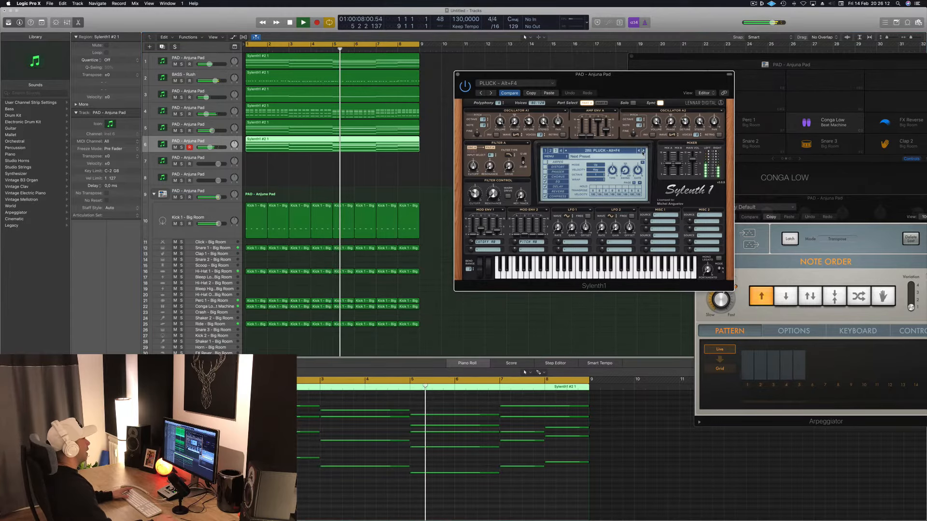
key(Return)
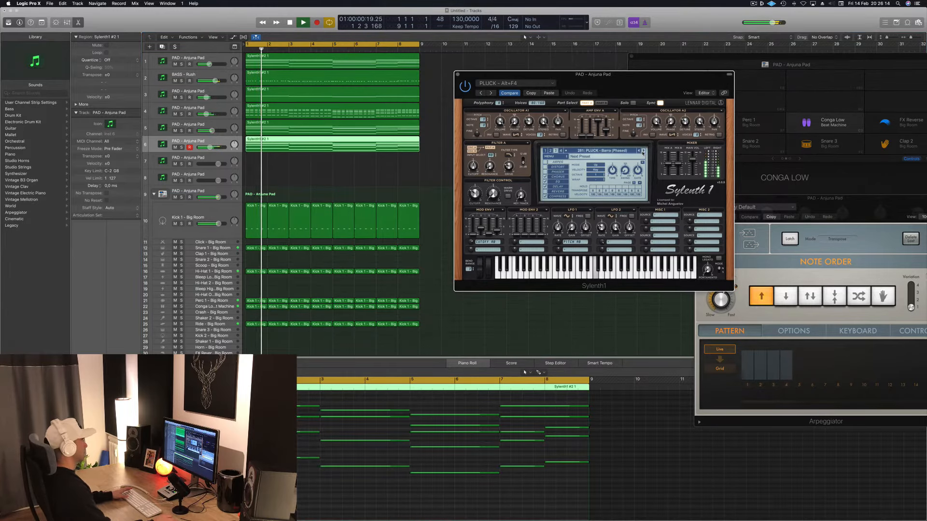
key(Return)
drag(209, 148, 208, 147)
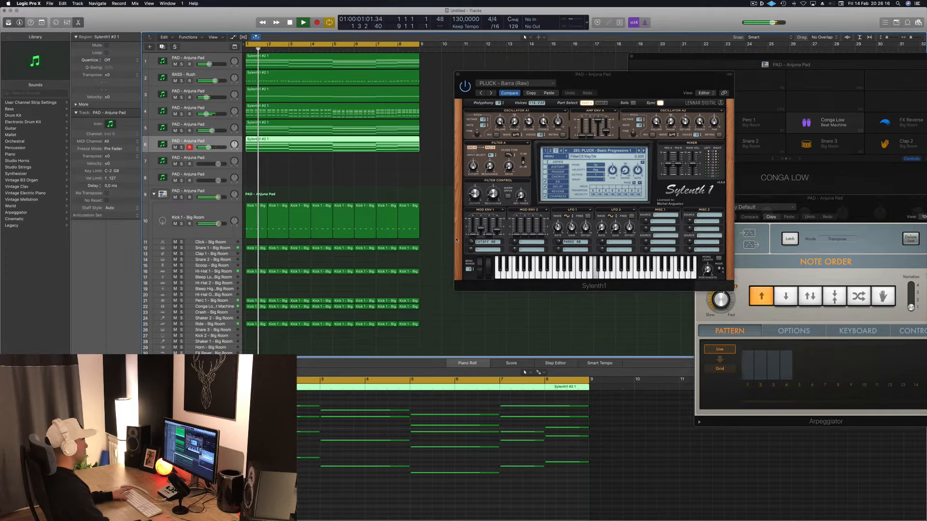
Advance through the Basic Progressive plucks to PLUCK - Blacks on track 6, replaying the beat from the start for each sound.
key(Return)
click(643, 151)
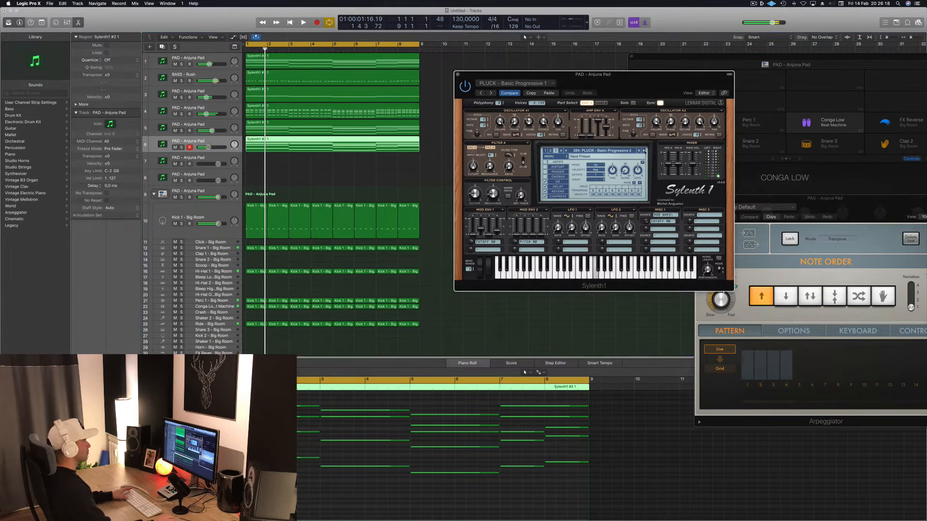
click(643, 151)
key(Return)
click(644, 151)
key(Return)
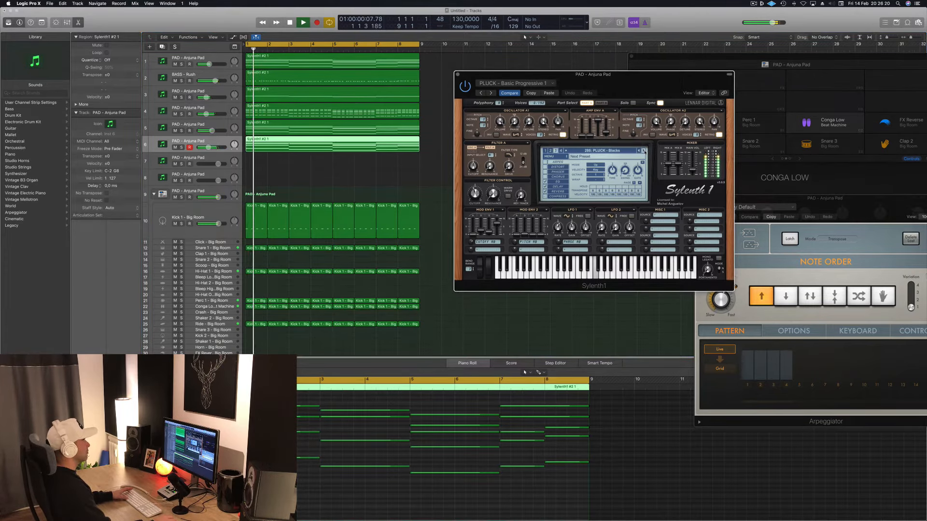
key(Return)
key(Return)
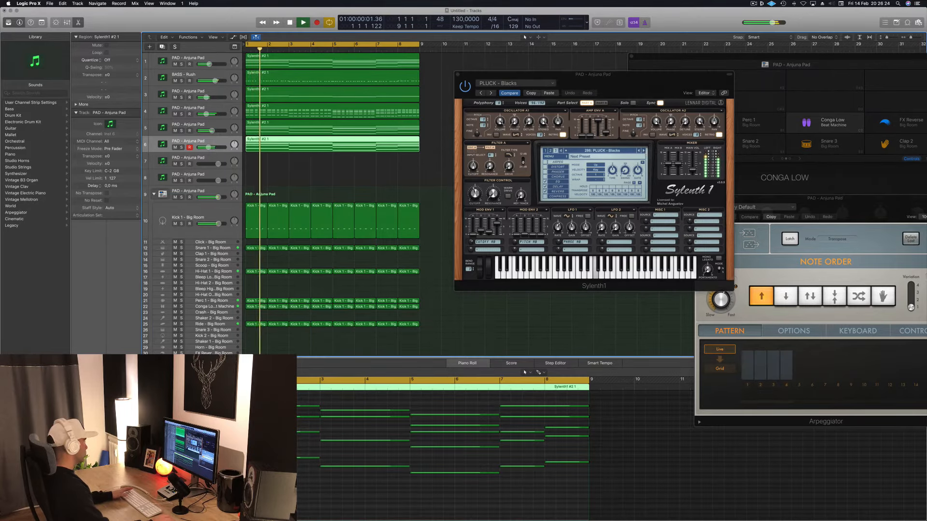
Solo track 6 and shorten its first three chords, through bar 5, to stabs about one beat long.
key(s)
key(Return)
key(space)
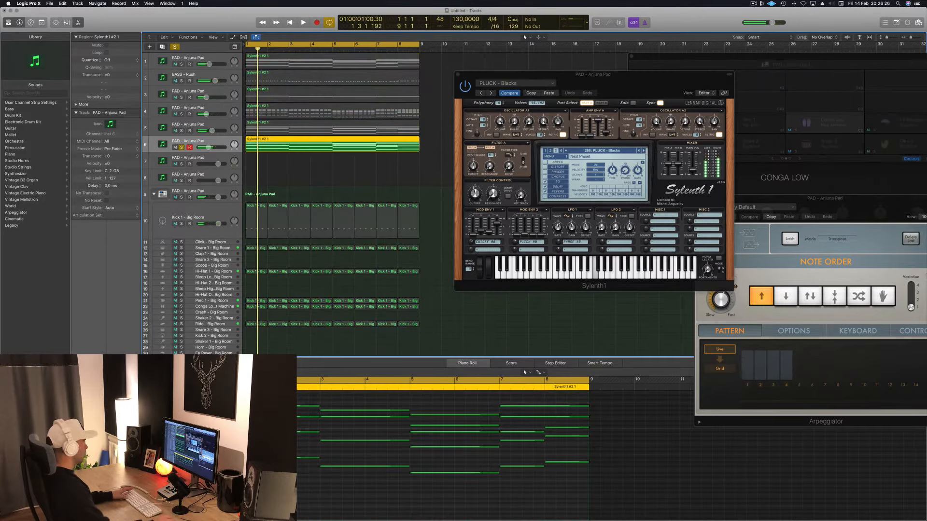
key(space)
drag(290, 400, 468, 487)
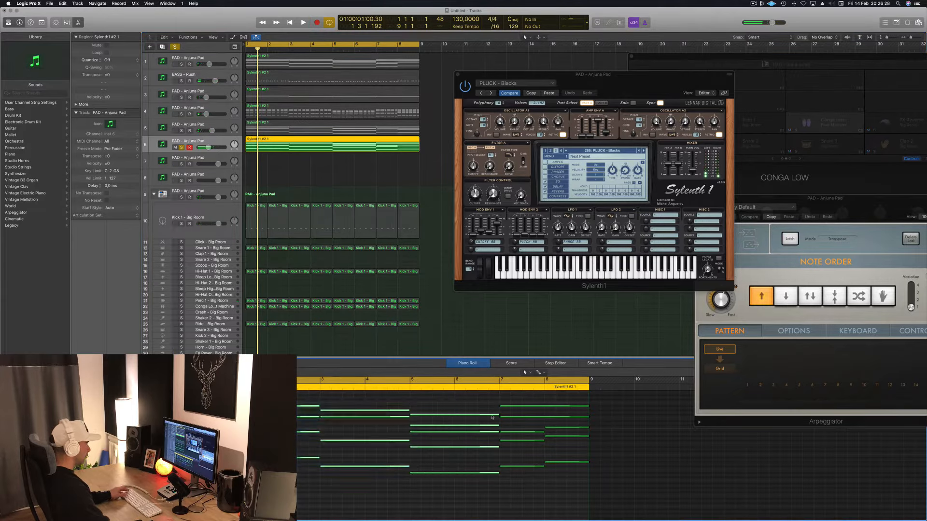
drag(500, 414, 421, 423)
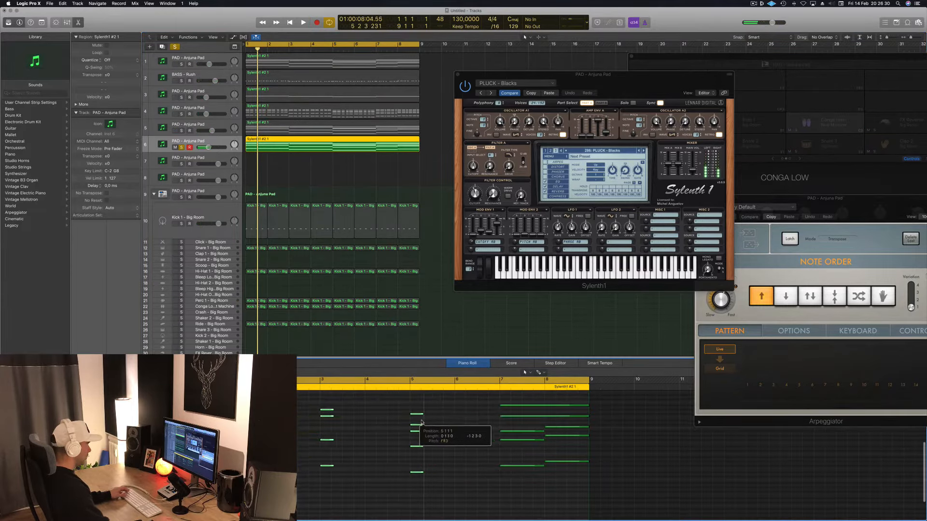
Shorten the chords at bars 7 and 8 on track 6 to match the earlier one-beat stabs.
drag(495, 401, 536, 499)
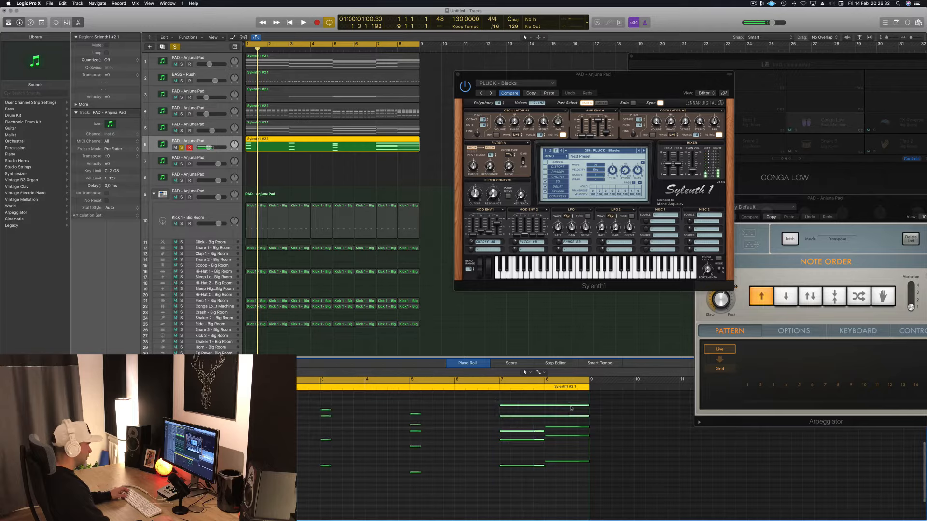
drag(586, 404, 512, 407)
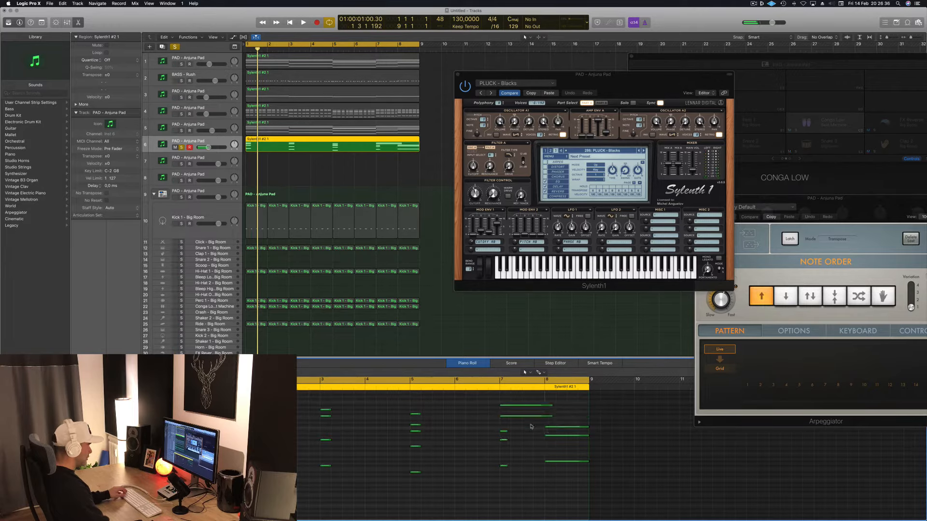
drag(520, 407, 505, 410)
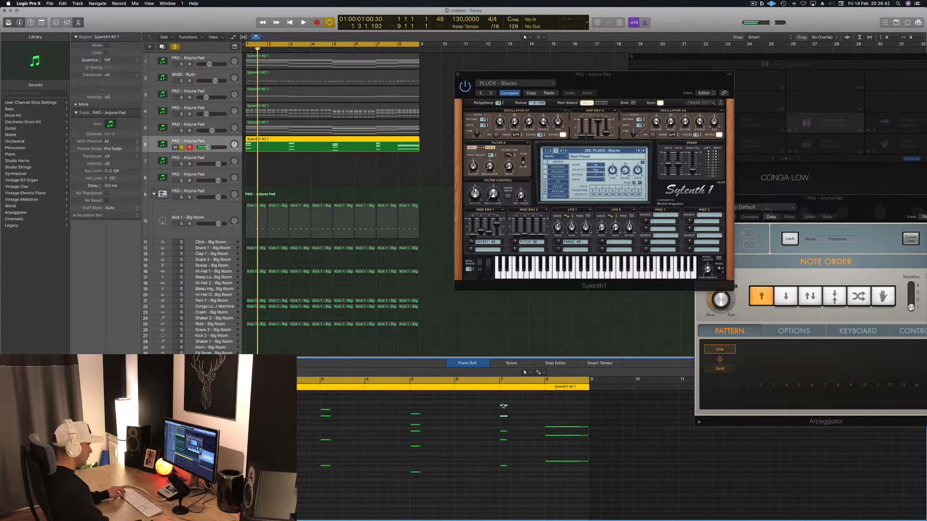
drag(503, 405, 553, 431)
Play the shortened stabs in solo, clear track 6's solo, and replay them with the full beat.
key(space)
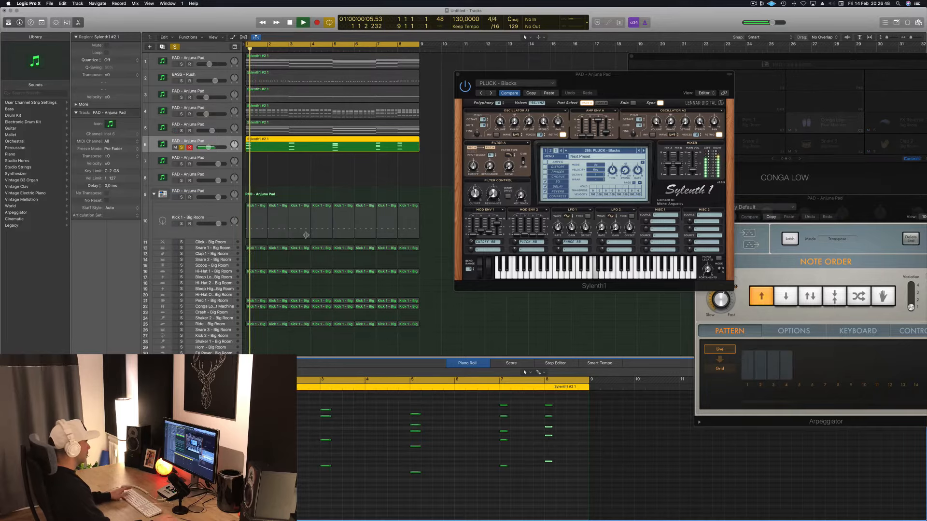
key(space)
key(space)
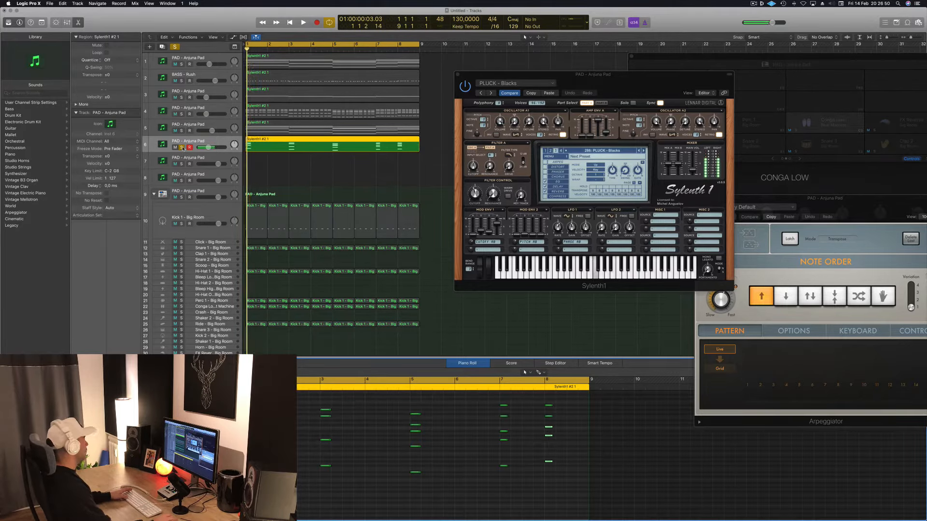
click(182, 148)
key(space)
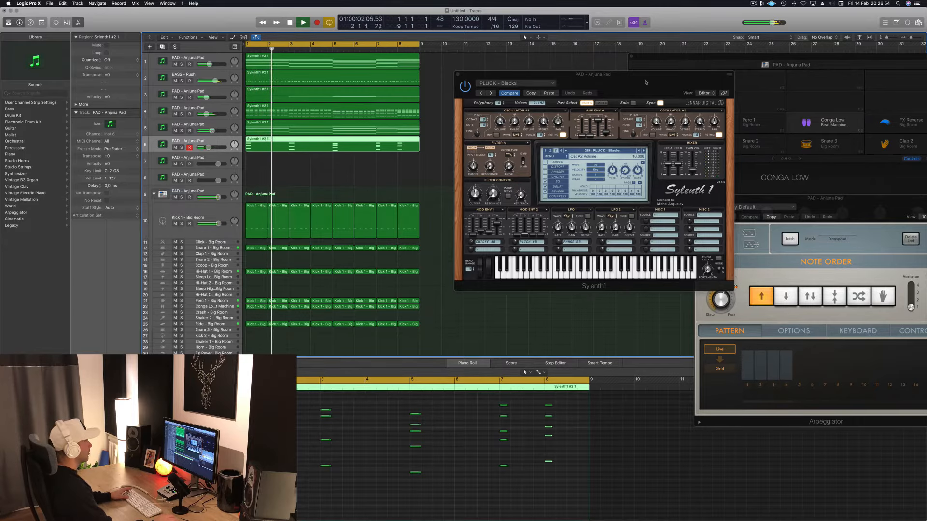
Load PLUCK - Broken Keys on track 6 and compare it in the full mix and in solo from the start.
drag(647, 82, 589, 119)
click(585, 187)
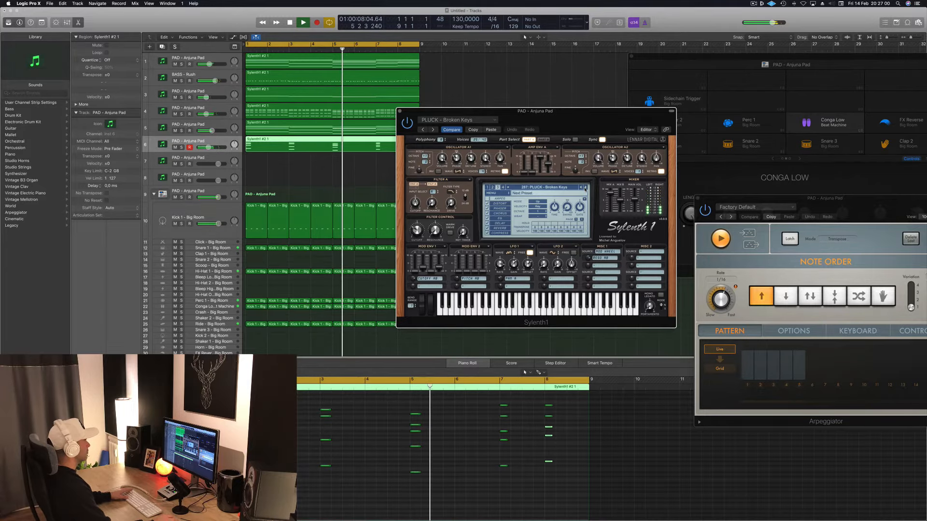
key(Return)
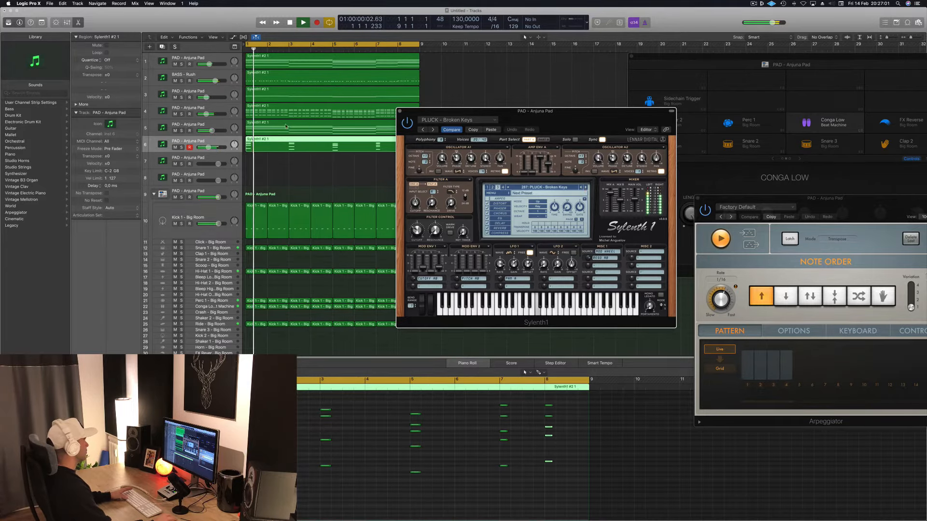
click(182, 148)
key(Return)
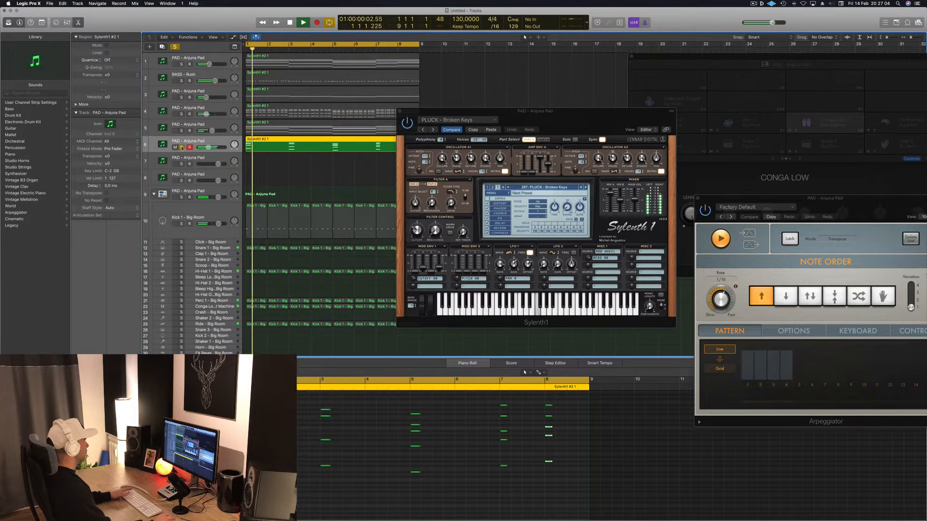
key(s)
Advance track 6's Sylenth1 to PLUCK - Clear Sound, replay the beat, and move the synth window aside.
click(585, 187)
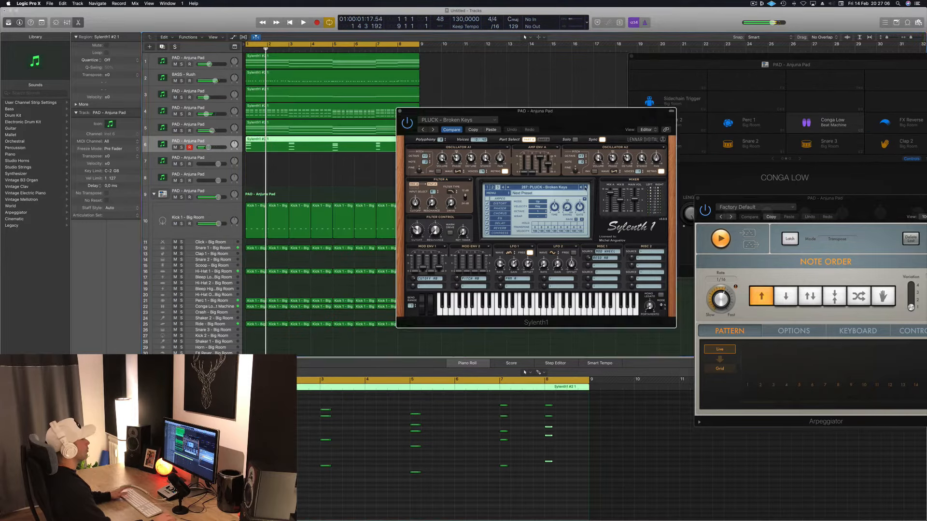
click(584, 187)
key(space)
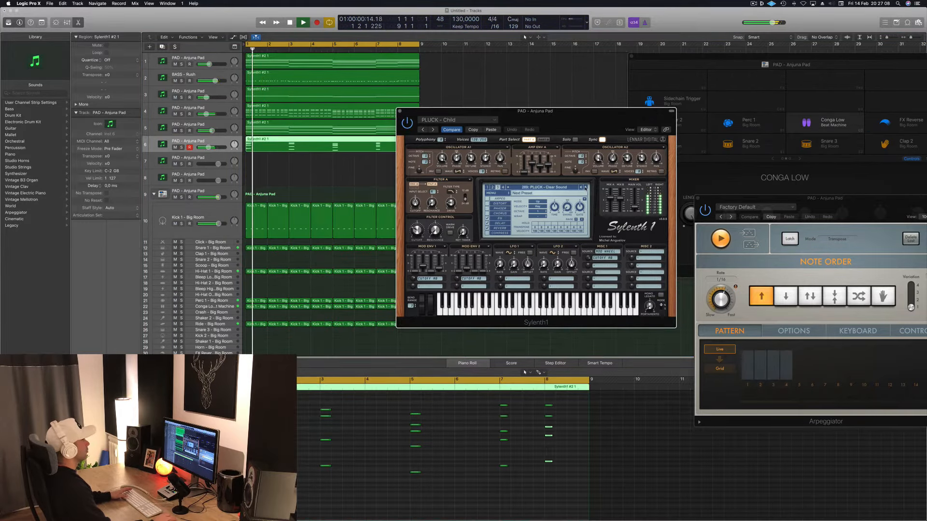
drag(578, 134, 616, 109)
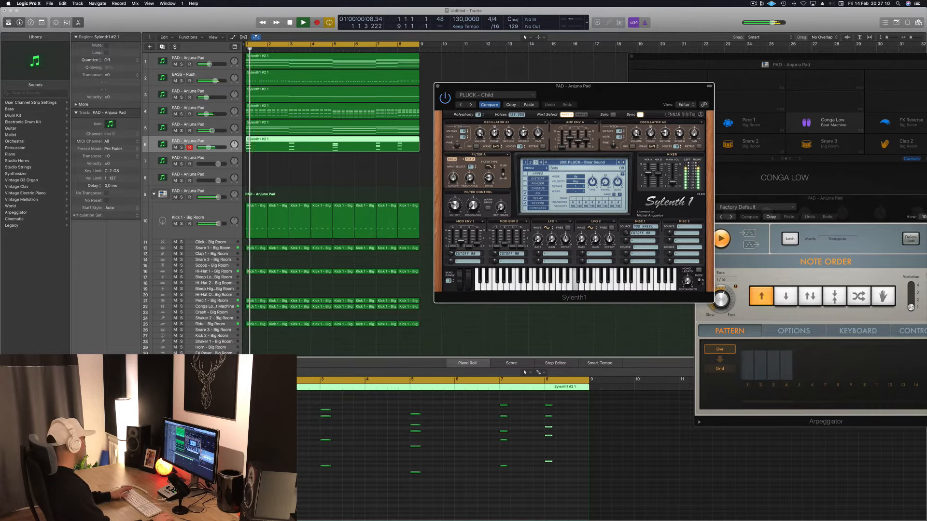
Load the PLUCK - Clear Sound preset in Sylenth1, listen to it in the loop, and close the synth window.
click(603, 72)
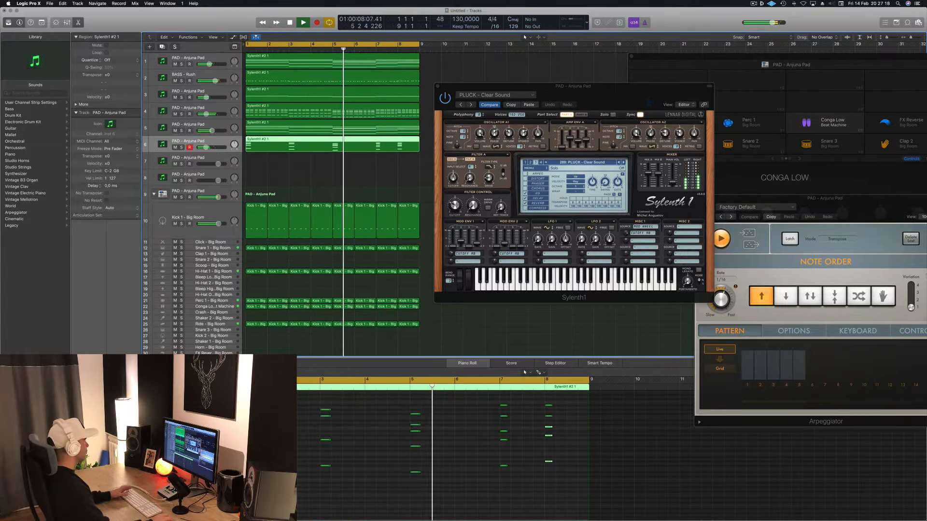
drag(656, 88, 636, 88)
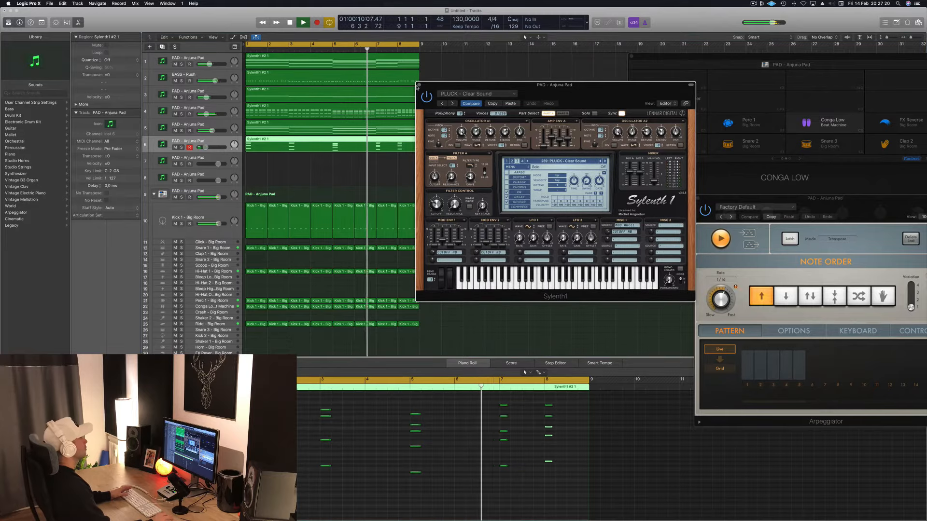
click(417, 85)
Select all regions of the eight-bar loop and repeat them so the arrangement extends to bar 33.
key(super+Left)
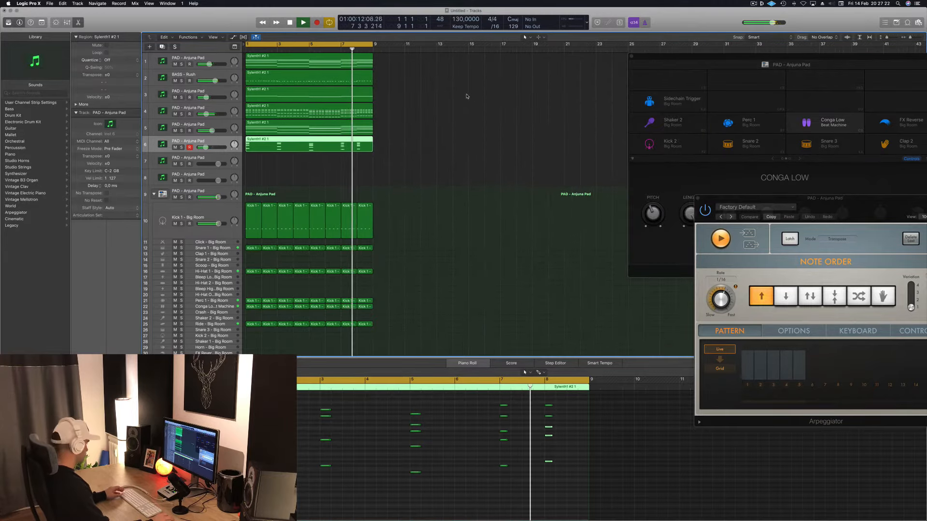
key(super+a)
key(super+r)
key(super+r)
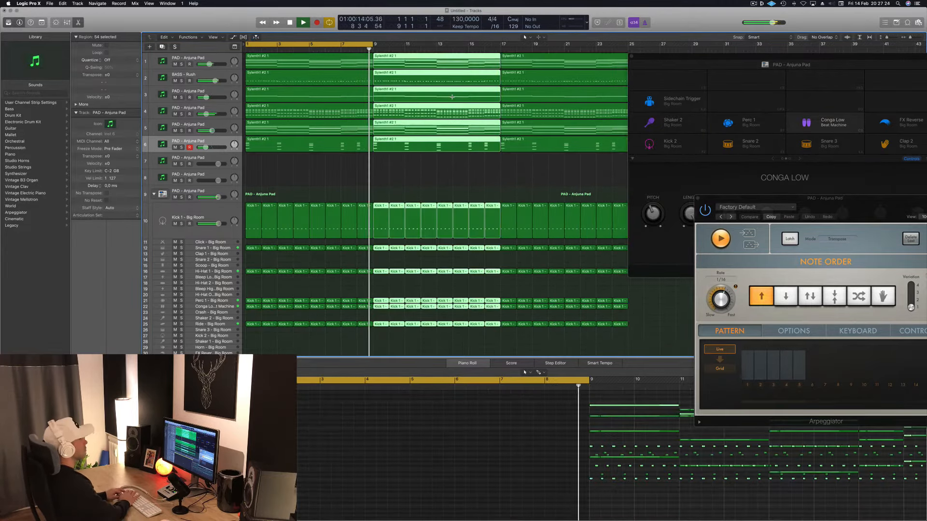
Extend the cycle range to bar 33 and close the drum kit, Musical Typing and Arpeggiator windows.
click(631, 57)
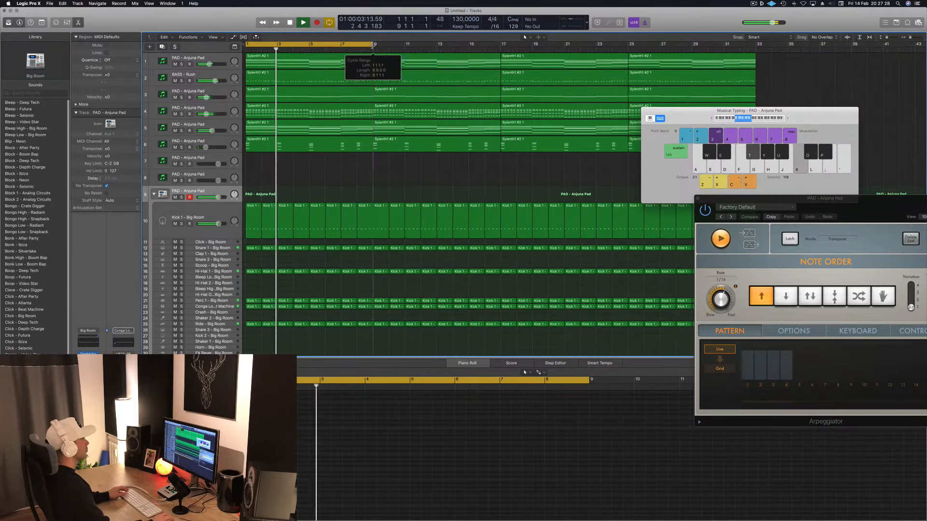
drag(805, 116, 784, 116)
key(super+k)
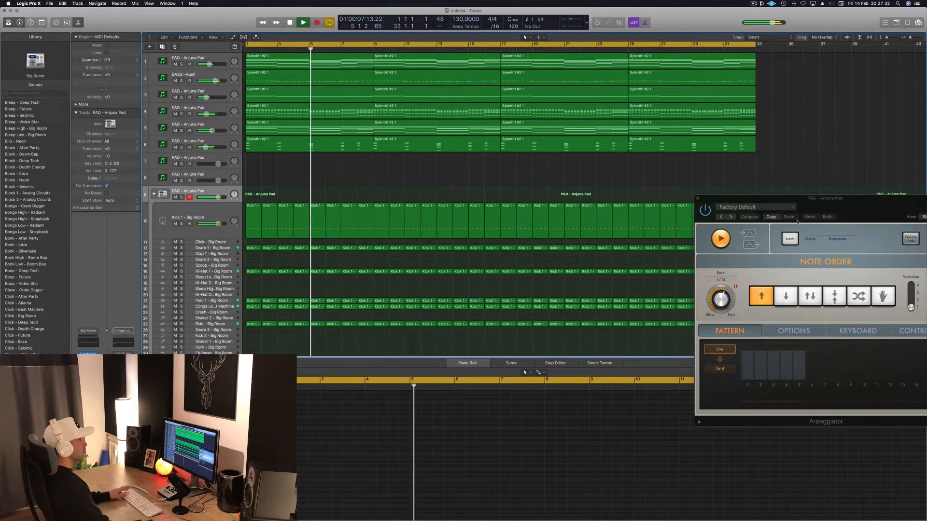
drag(799, 198, 507, 122)
click(407, 122)
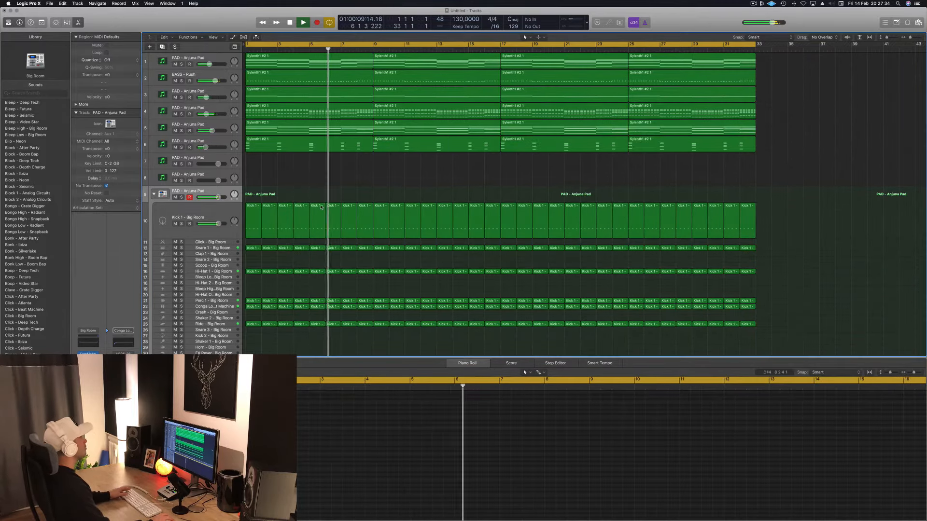
Play the extended arrangement from the start and review the Kick 1 regions and the pluck regions on track 6.
key(space)
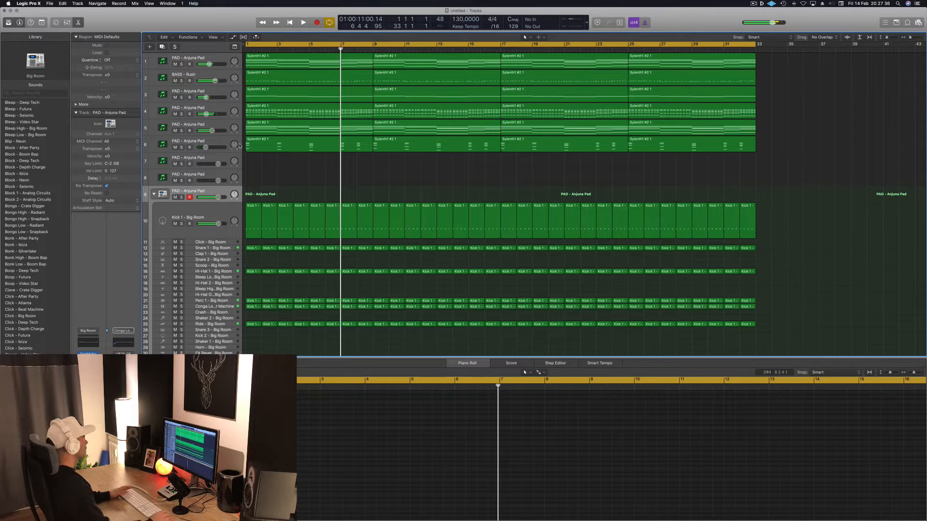
key(Return)
key(space)
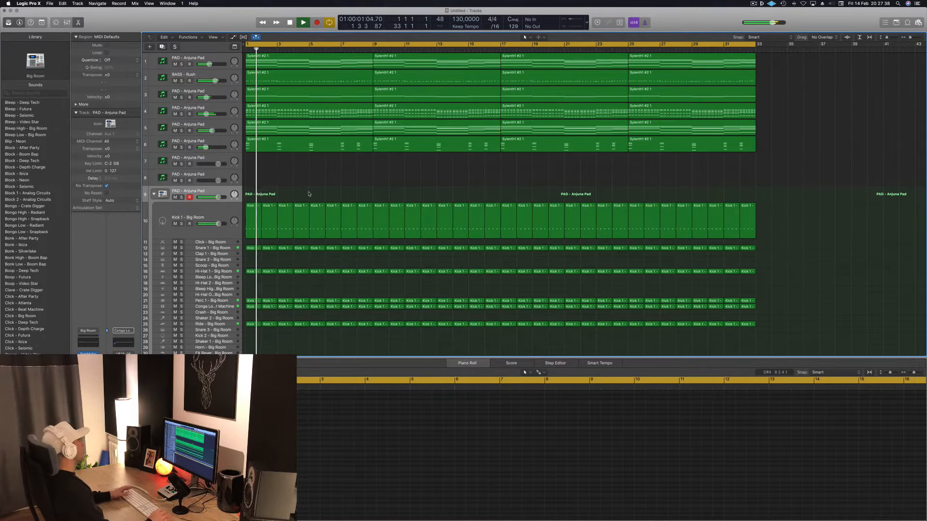
click(203, 213)
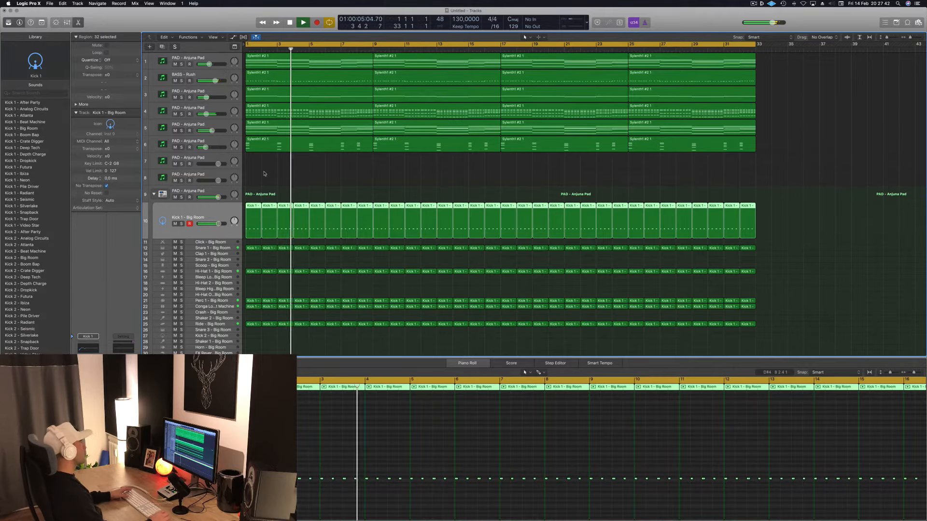
click(392, 179)
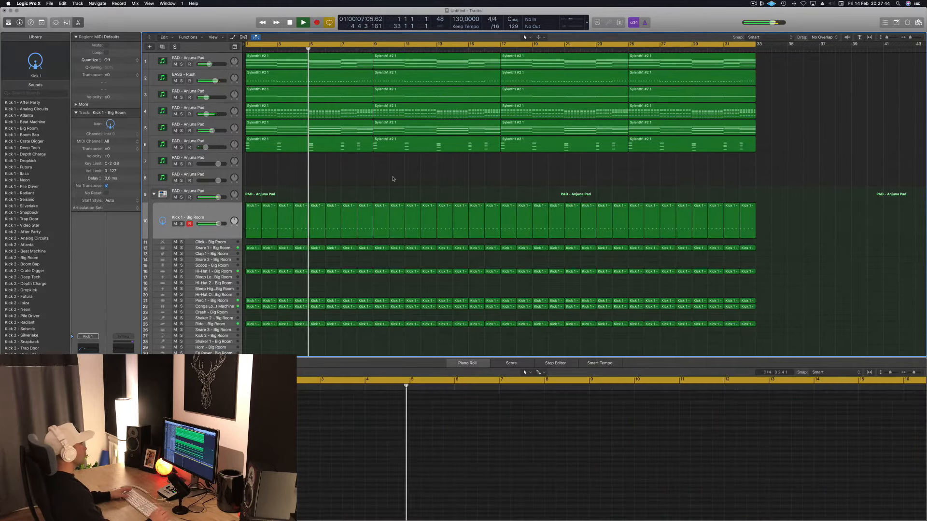
click(202, 143)
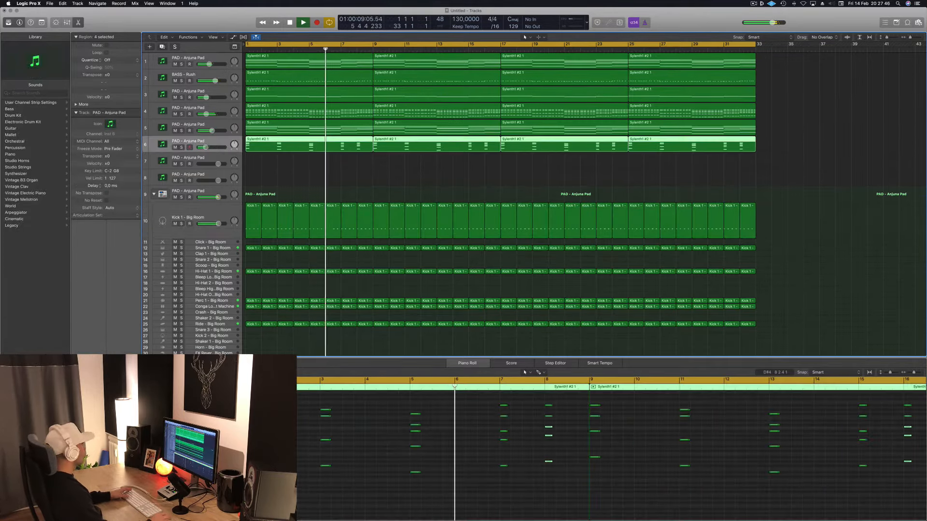
click(871, 178)
click(343, 146)
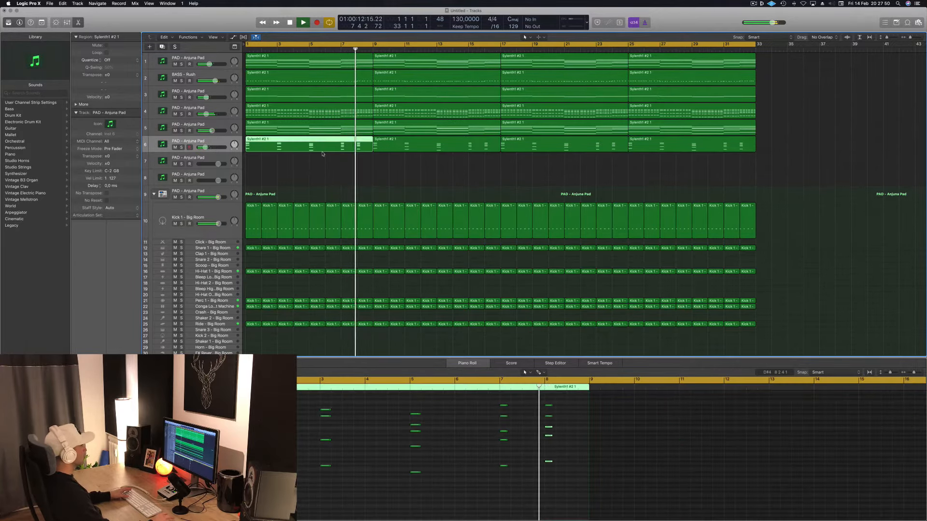
click(343, 175)
click(203, 144)
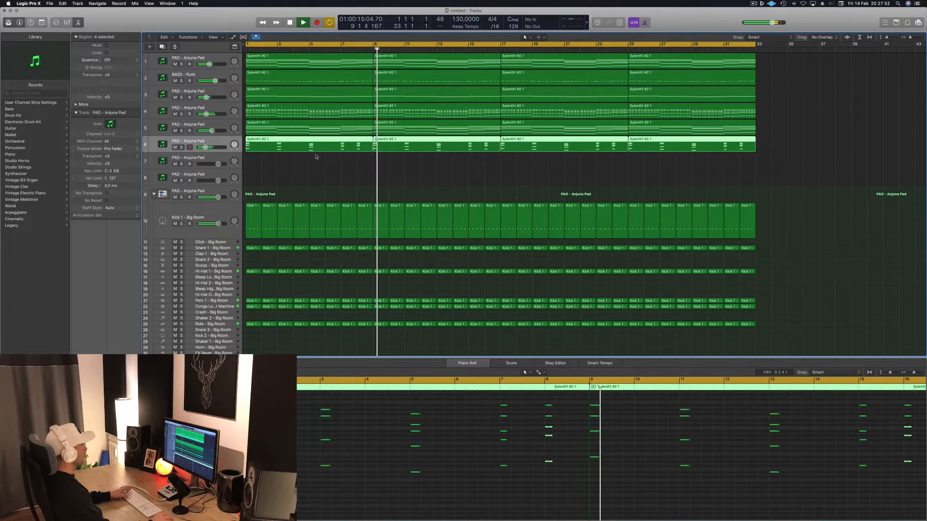
Stop playback and copy the first Kick 1 region to the start of the Shaker 1 track.
scroll(347, 172, down, 1)
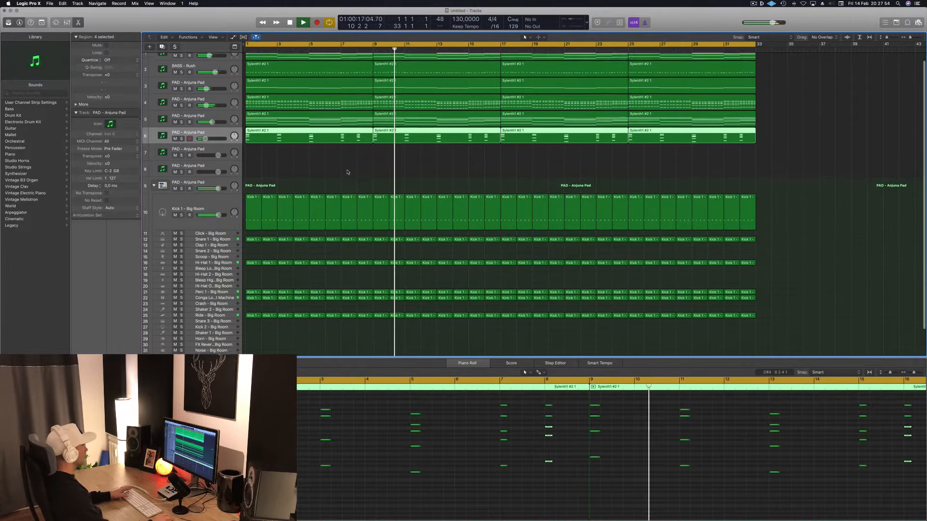
scroll(347, 172, down, 3)
key(space)
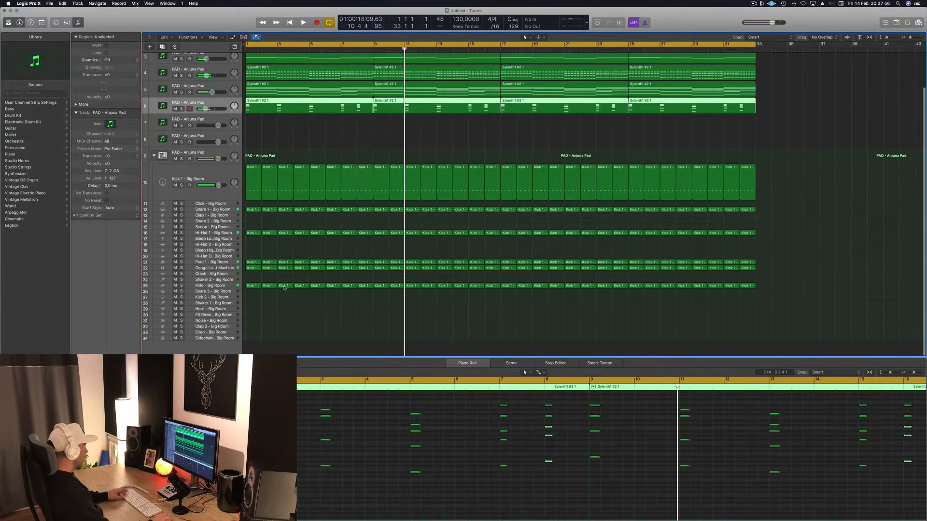
click(254, 286)
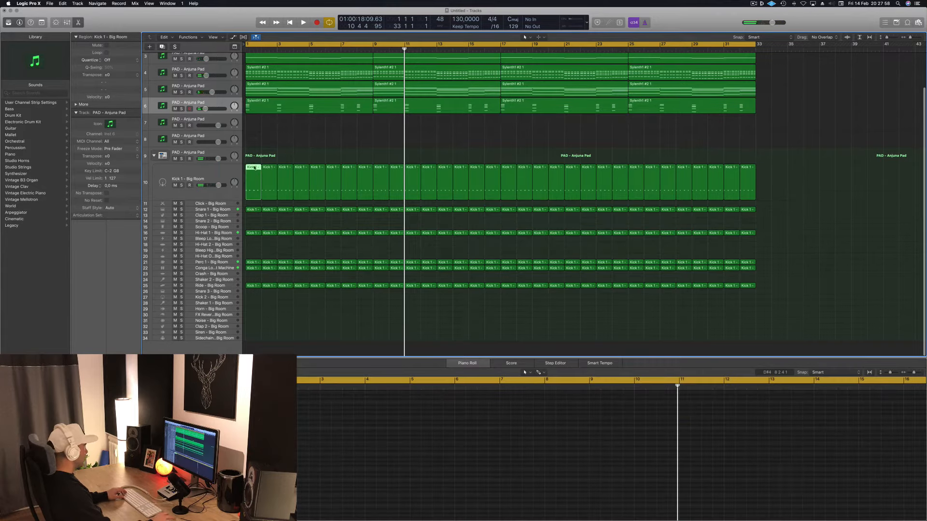
drag(254, 168, 246, 305)
Duplicate the notes of the Shaker 1 region slightly later after each beat in the Piano Roll, and play from the start.
click(222, 449)
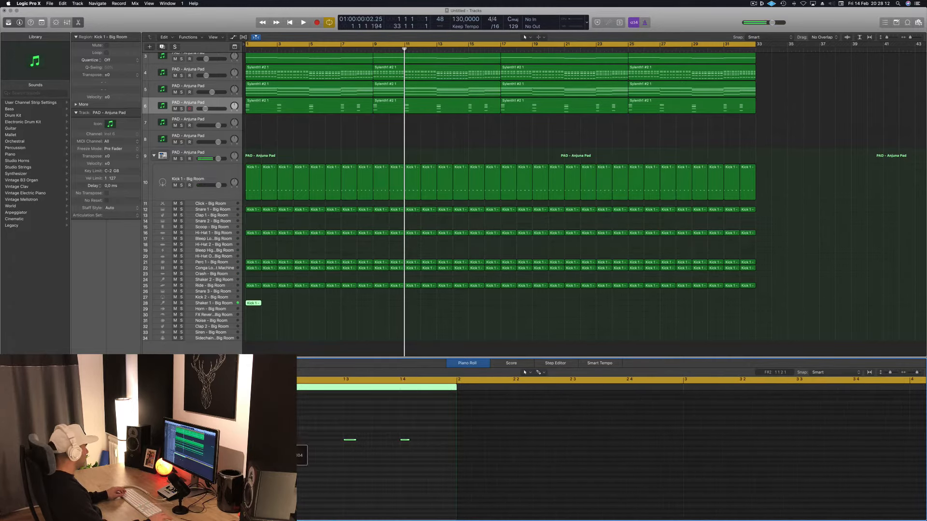
drag(236, 440, 251, 440)
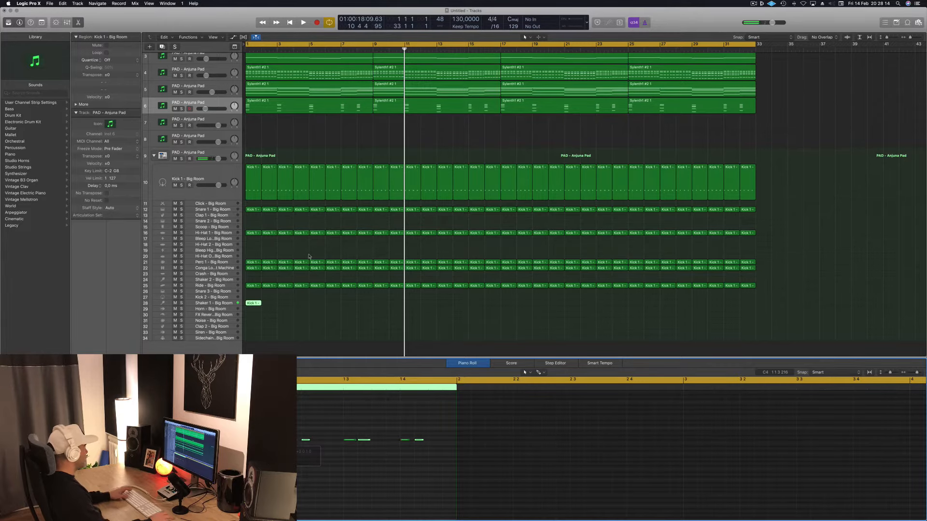
key(Return)
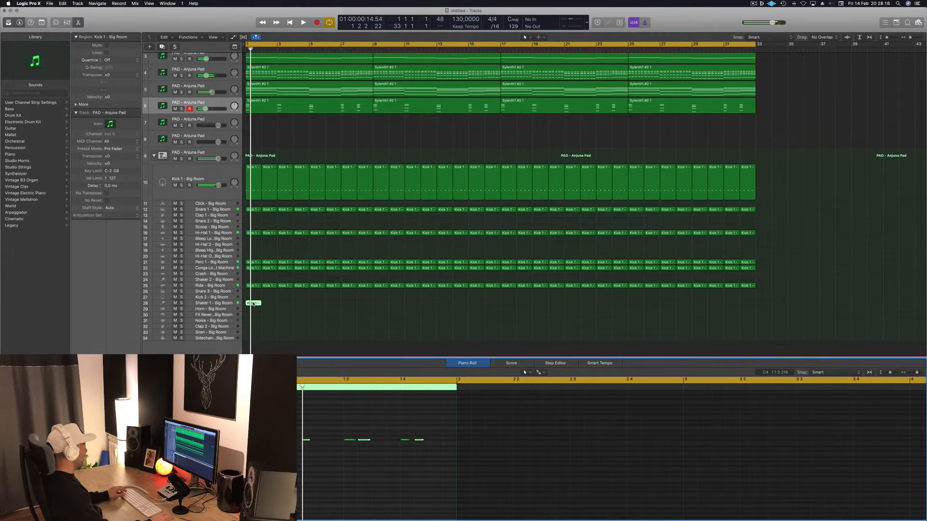
Copy the one-bar Shaker 1 region repeatedly along its track until it fills the arrangement to bar 33.
drag(253, 304, 321, 306)
click(336, 309)
drag(261, 308, 510, 309)
click(475, 308)
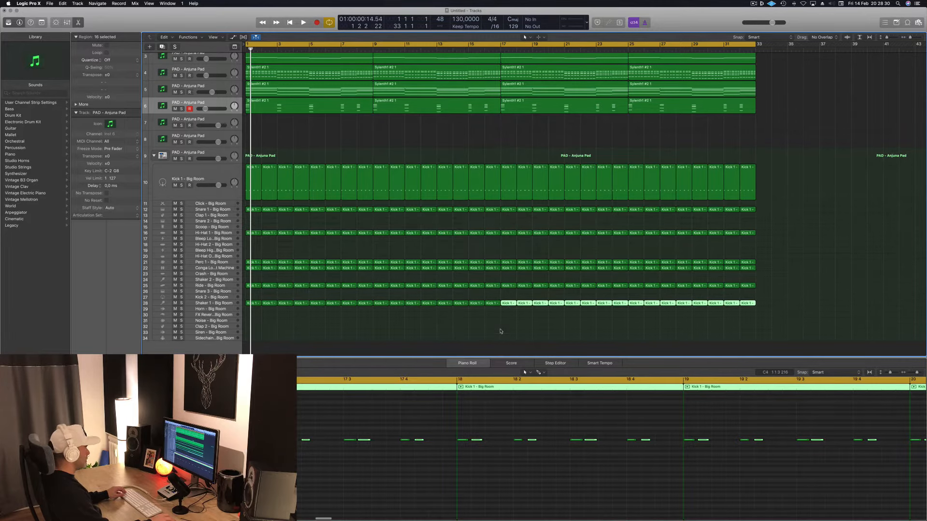
Select all regions, name them by their tracks, and clear the selection.
click(485, 330)
key(super+a)
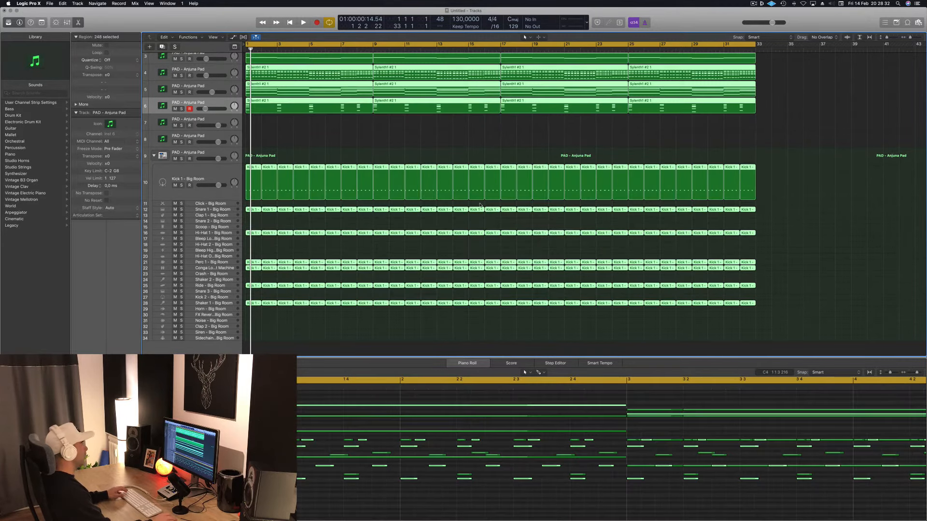
right_click(477, 169)
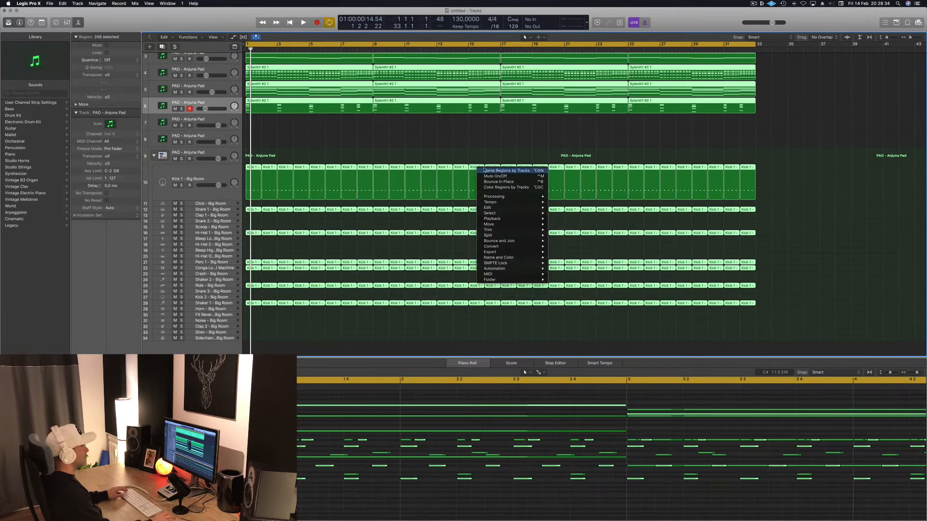
click(494, 171)
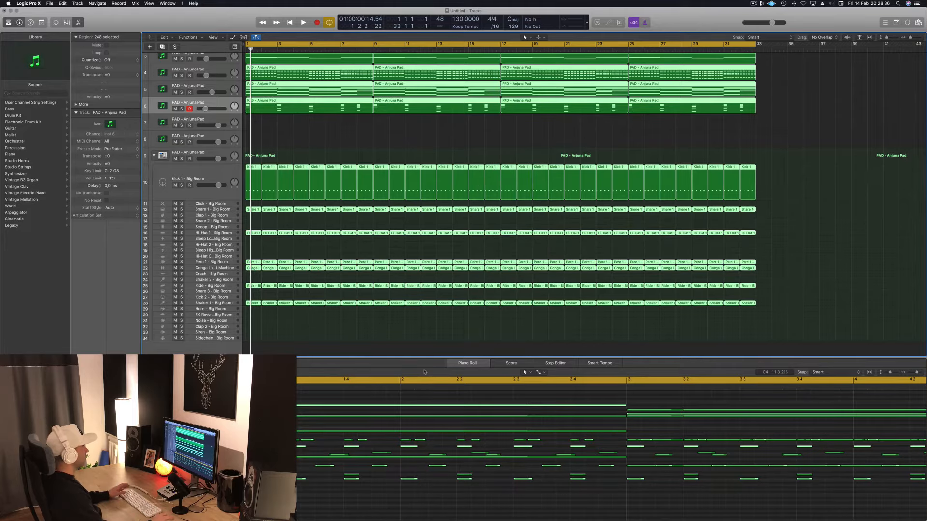
click(426, 337)
Play the arrangement, select the Shaker 1 track and open Stereo Delay on it.
key(space)
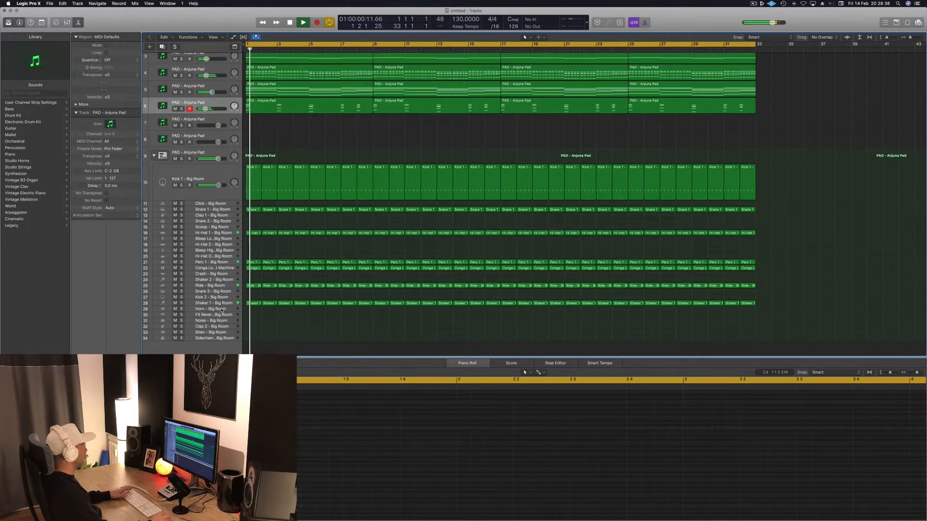
click(211, 303)
key(space)
key(space)
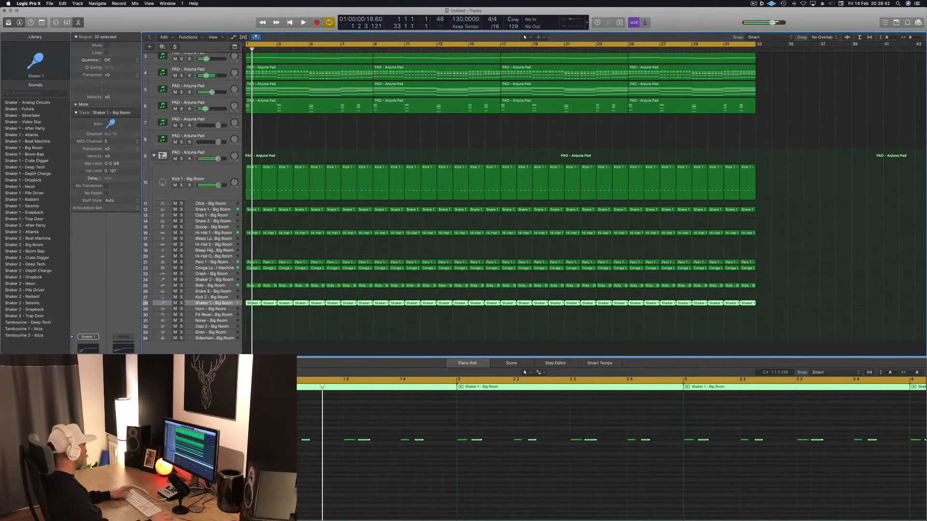
key(space)
key(v)
key(space)
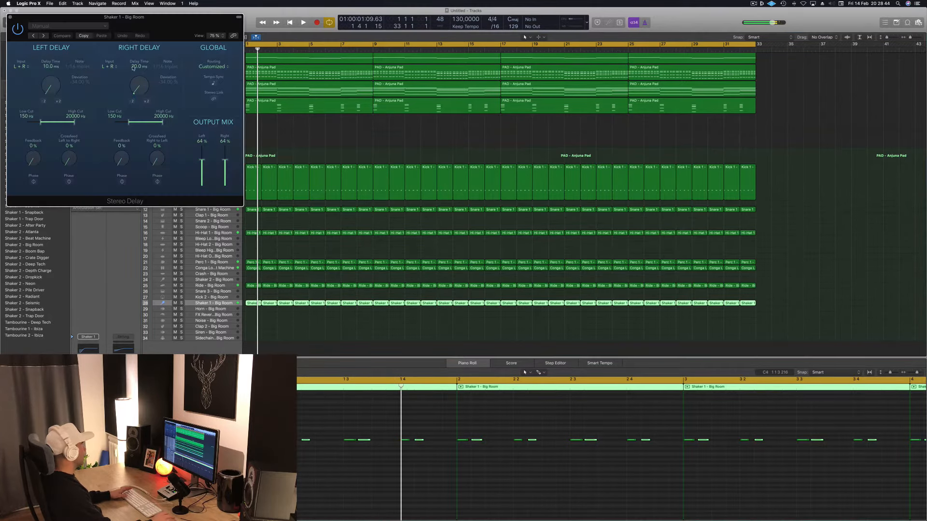
Load the 1/8 Note preset in the Shaker 1 track's Stereo Delay, listen to it, and close the plug-in window.
click(52, 27)
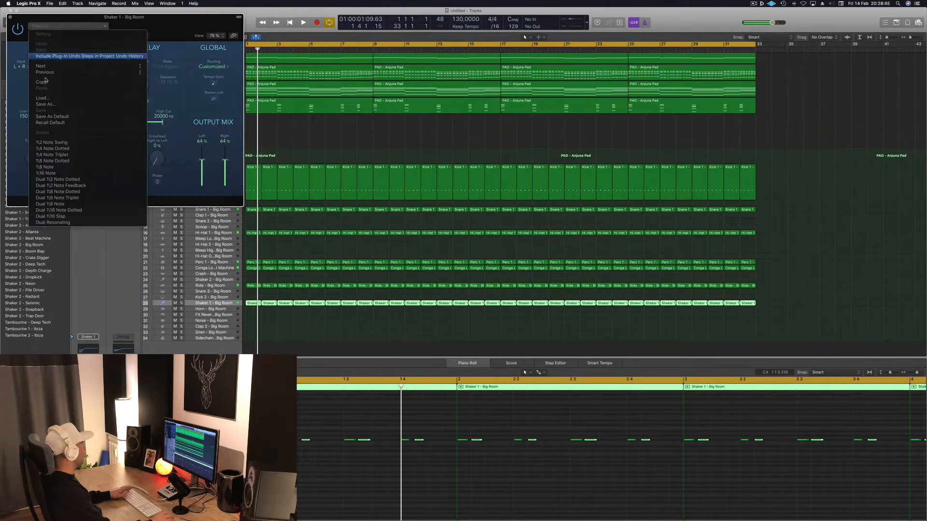
click(57, 170)
key(space)
drag(80, 18, 440, 84)
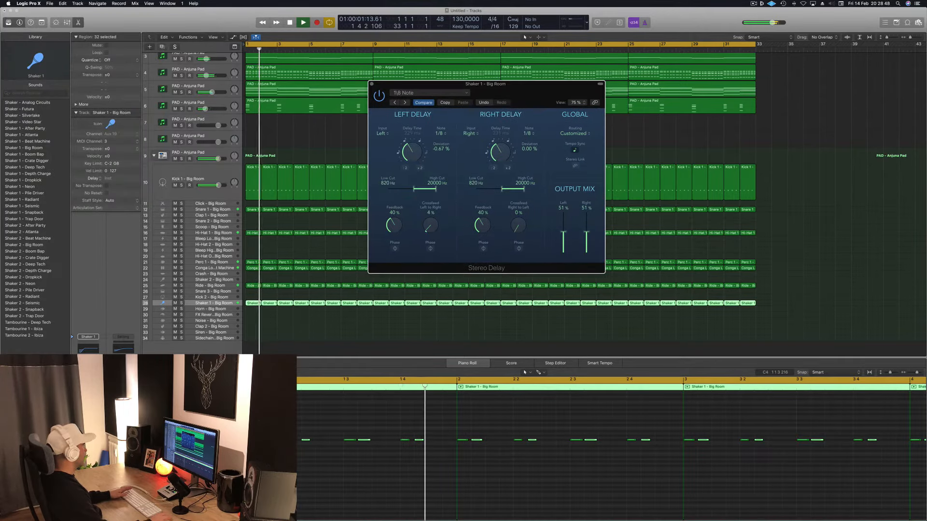
click(214, 303)
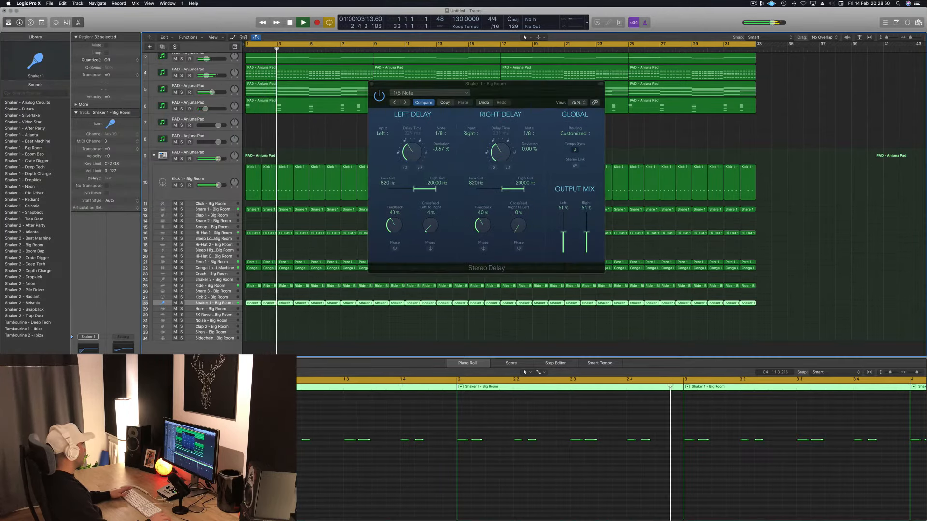
drag(433, 84, 393, 157)
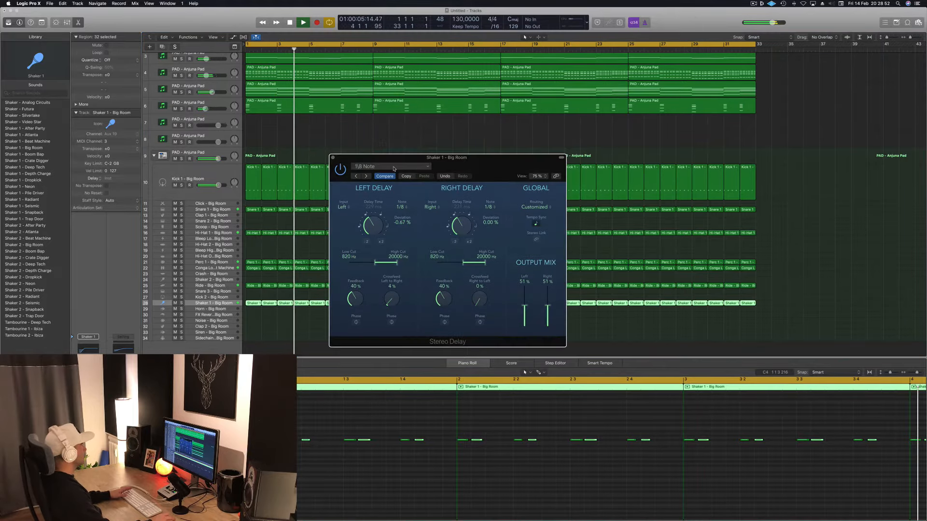
click(333, 157)
Compare the delayed Shaker 1 track in solo with the full mix, replaying the arrangement from the start.
key(space)
key(space)
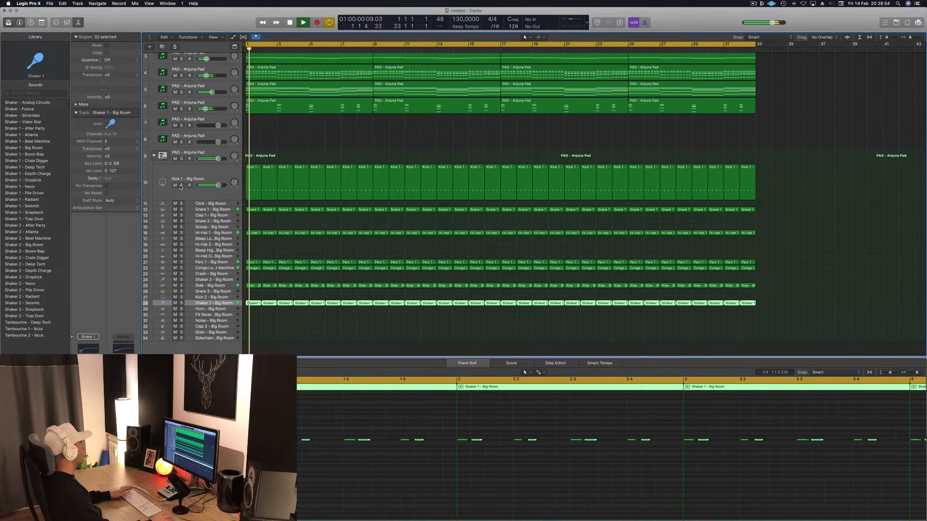
click(181, 186)
click(181, 186)
key(space)
key(space)
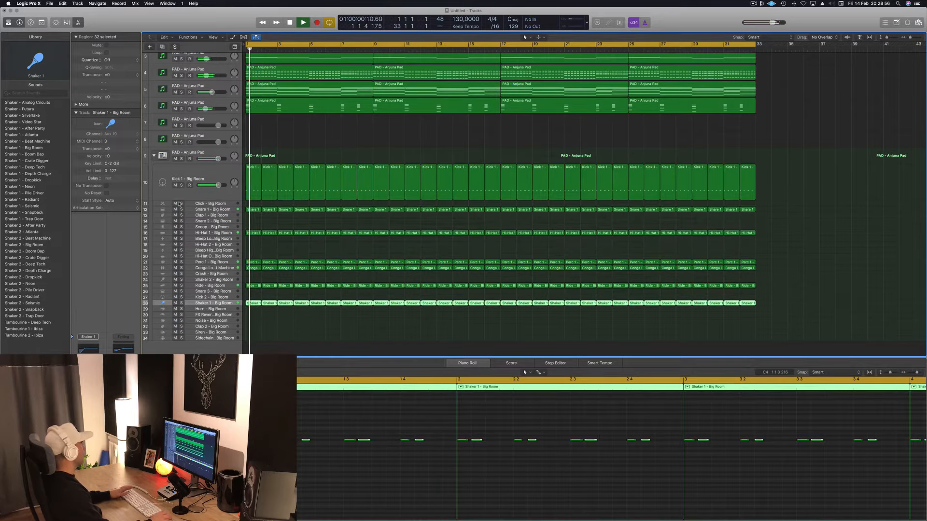
click(181, 304)
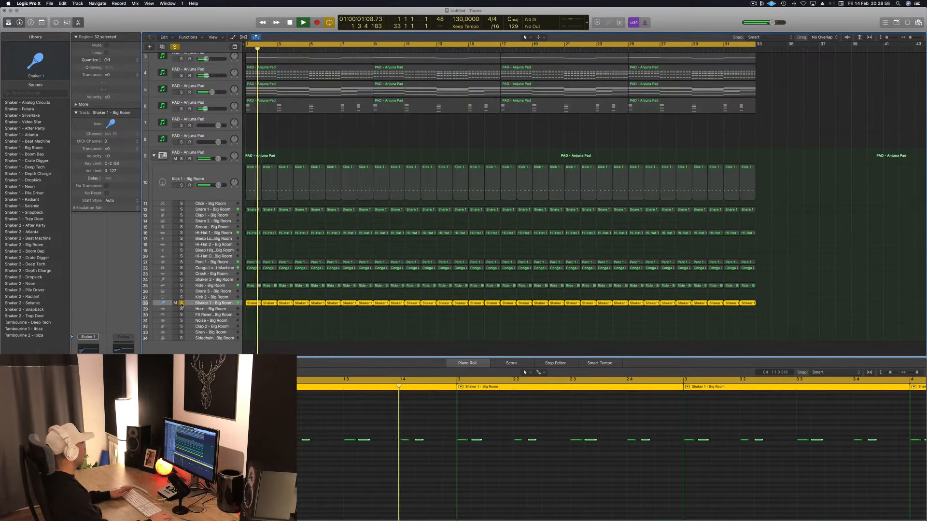
click(181, 303)
key(space)
key(space)
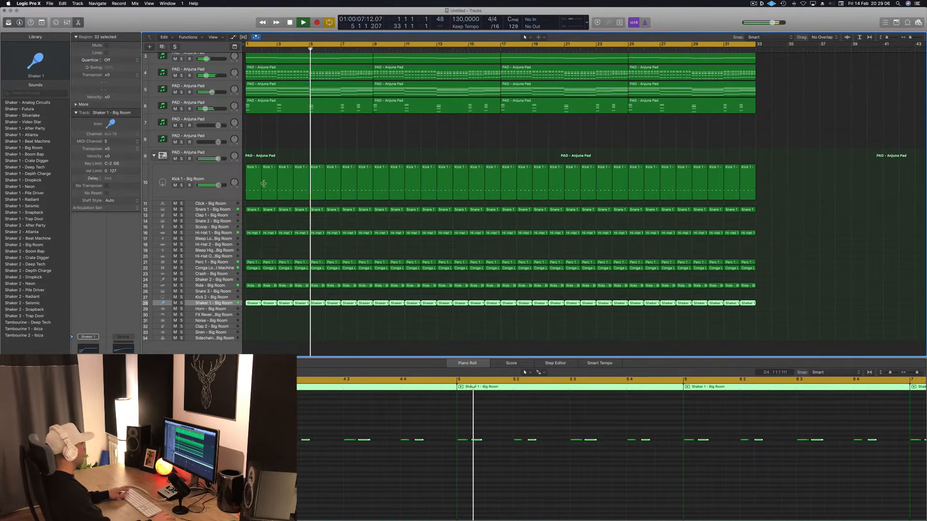
Copy the bar 1 Kick 1 region to the Noise track and transpose its notes up to trigger the noise sound.
click(258, 168)
drag(252, 169, 251, 322)
drag(238, 442, 424, 507)
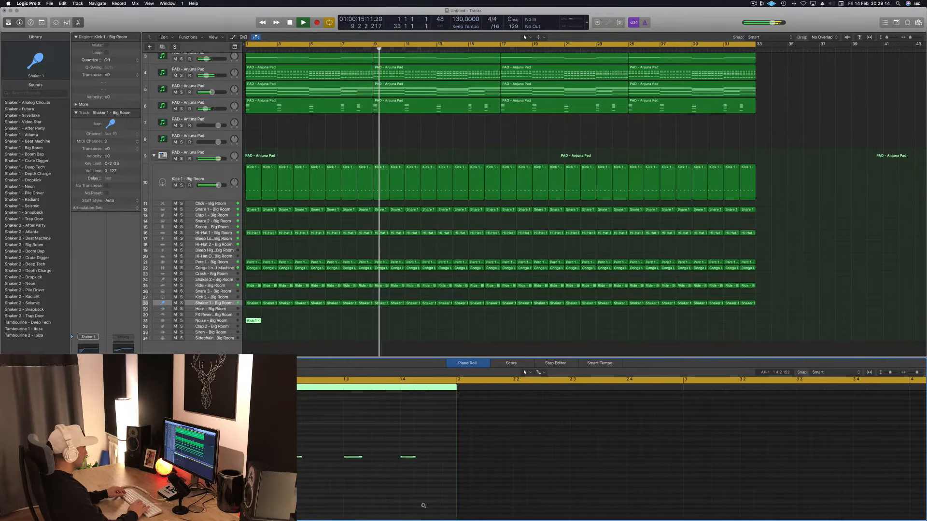
key(alt+Up)
key(alt+Up)
key(alt+Up)
key(alt+Up)
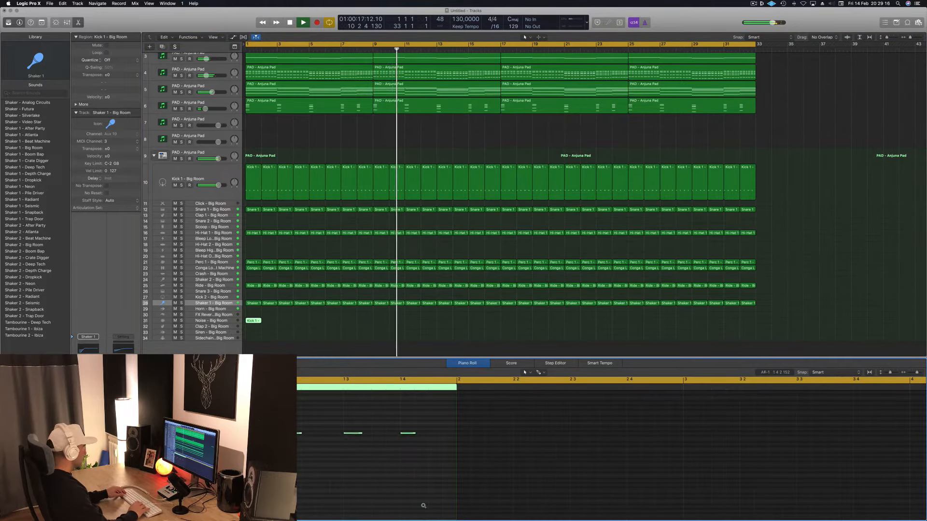
Delete the notes on beats 2, 3 and 4 of the copied Noise region and replay the arrangement from the start.
click(349, 317)
click(254, 321)
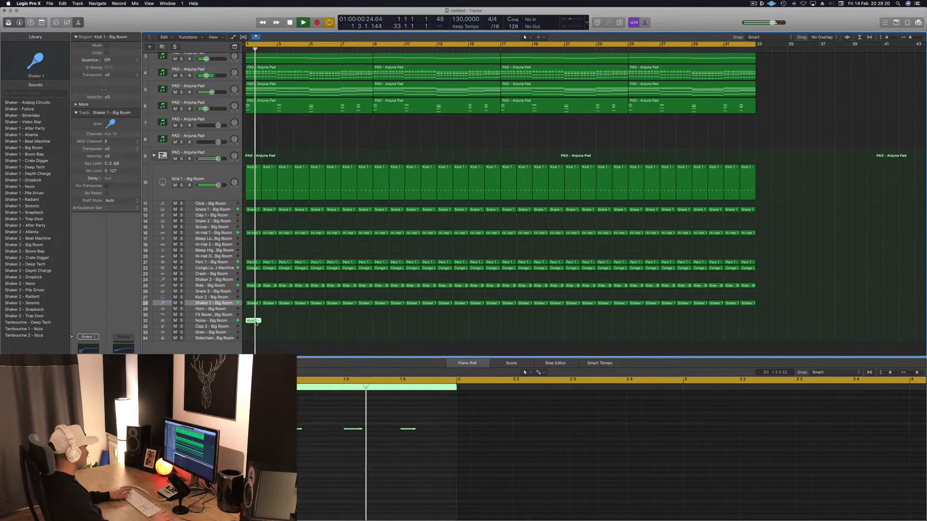
click(324, 455)
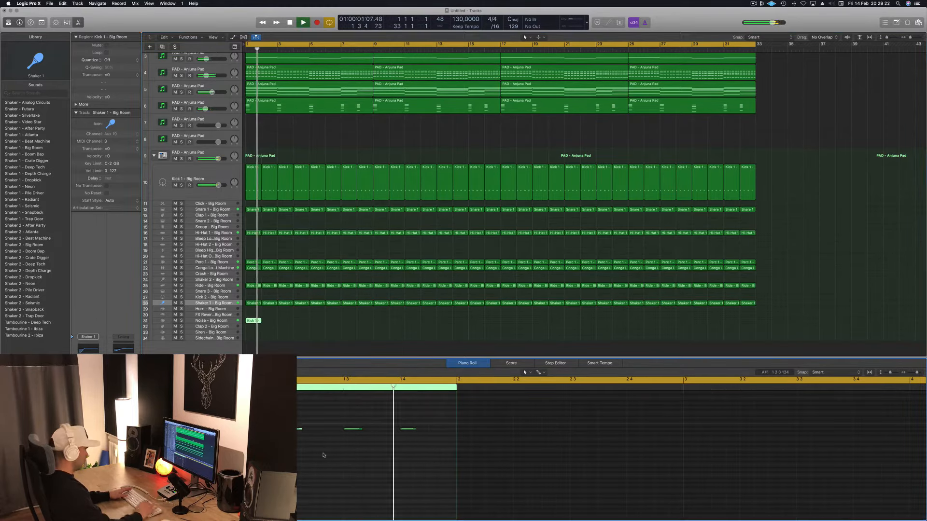
key(Return)
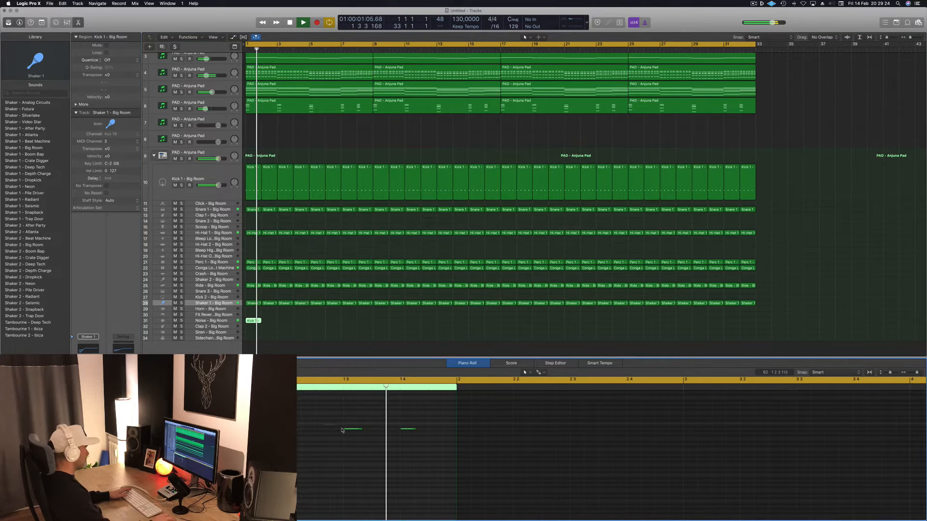
key(space)
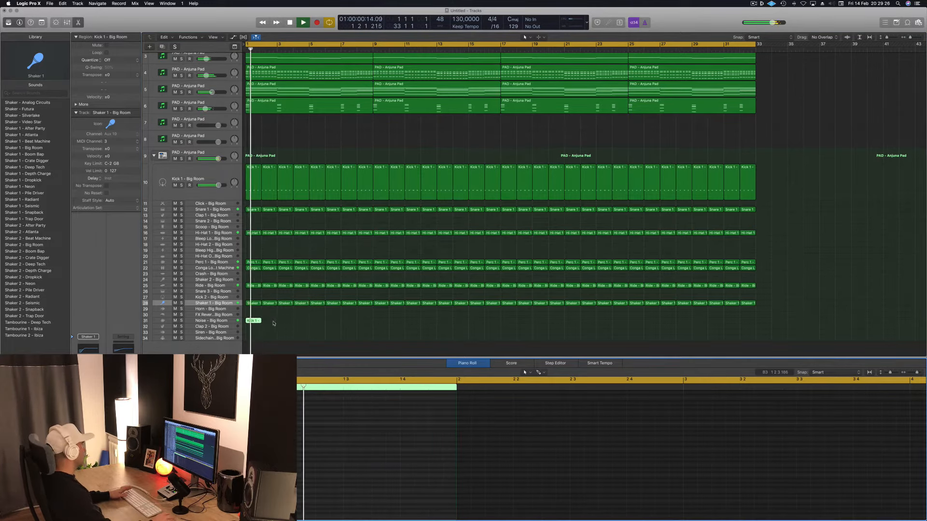
Copy the Noise region to bar 9, copy both regions to bars 17 and 25, and clear the selection.
click(224, 320)
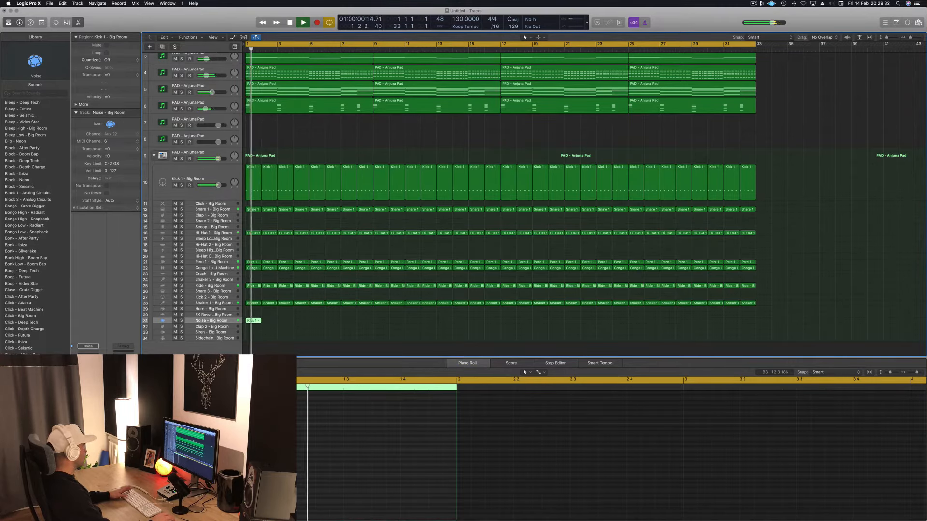
drag(259, 321, 402, 323)
shift+click(252, 320)
drag(253, 321, 506, 324)
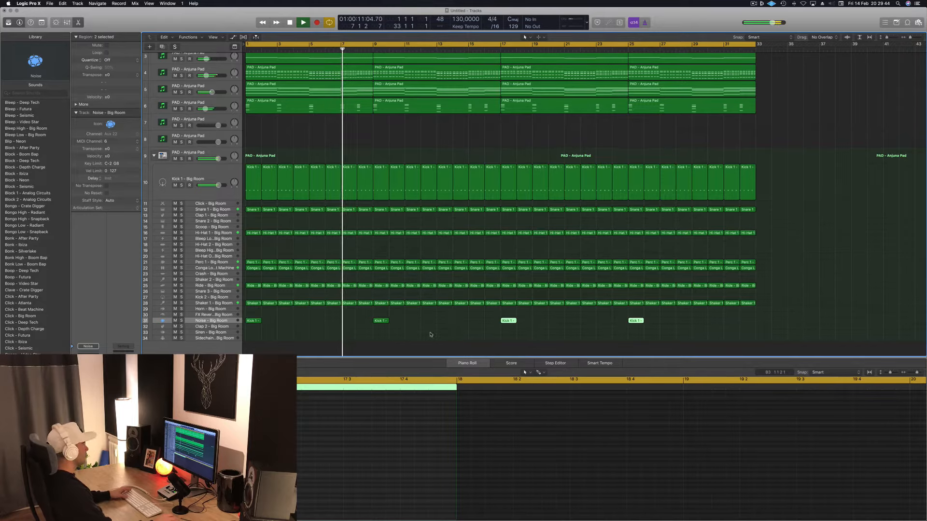
click(468, 333)
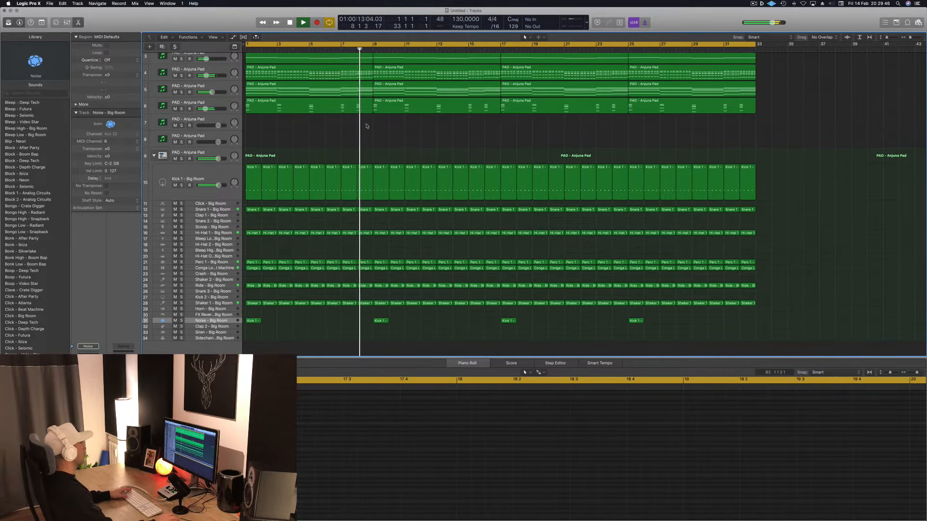
Stop playback and copy the bar 1 Kick 1 region to the Clap 1 track.
click(227, 105)
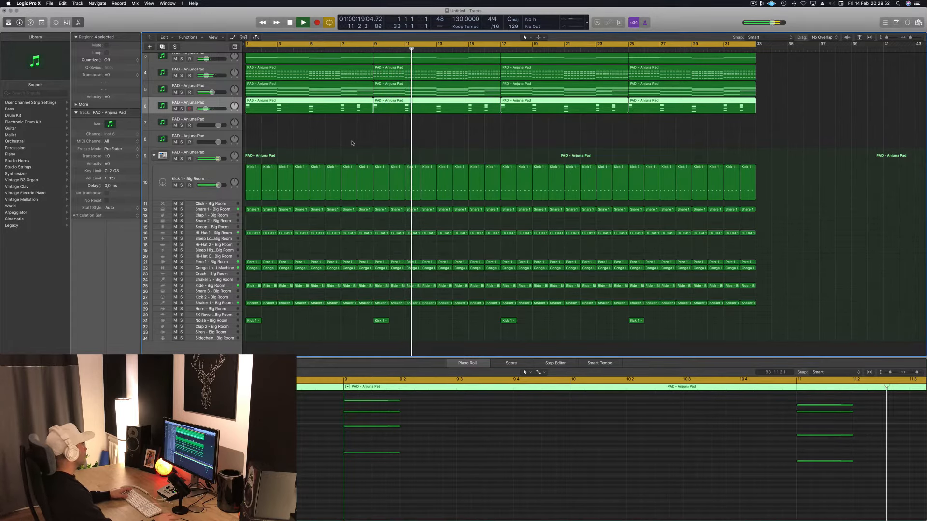
key(space)
drag(245, 183, 249, 221)
click(208, 442)
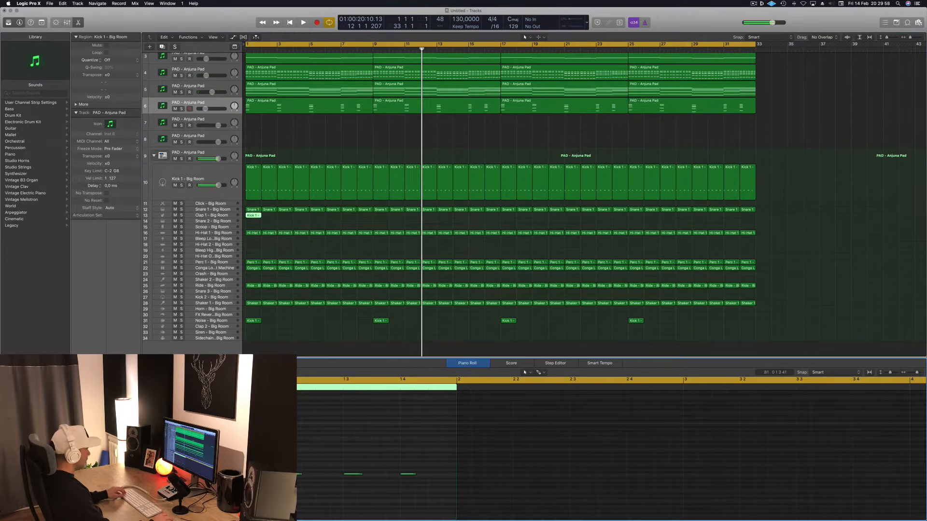
In the Clap 1 region, keep only the last two notes, transpose them up to the clap, and move the beat 4 note halfway back to beat 3.
drag(360, 465, 435, 498)
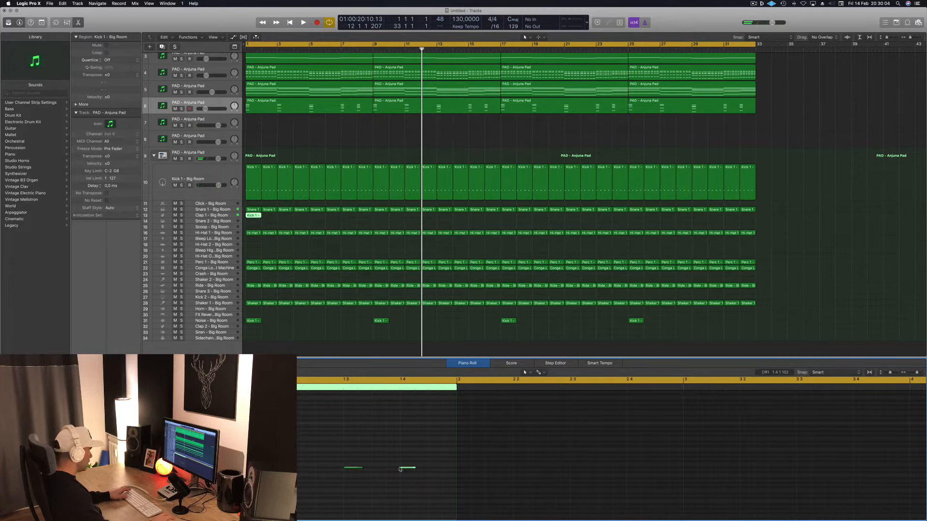
drag(399, 469, 372, 469)
key(space)
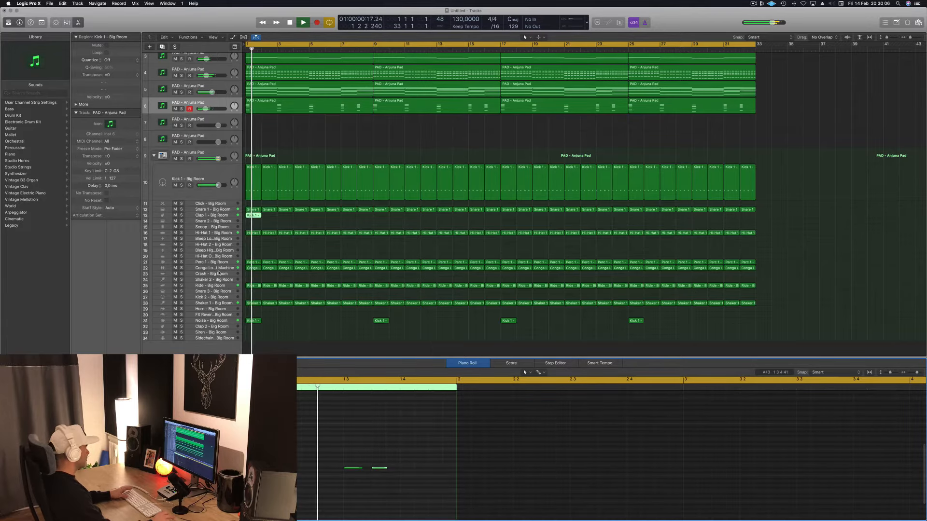
Duplicate the Clap 1 region to every second bar from bar 3 to bar 31 and clear the selection.
click(218, 215)
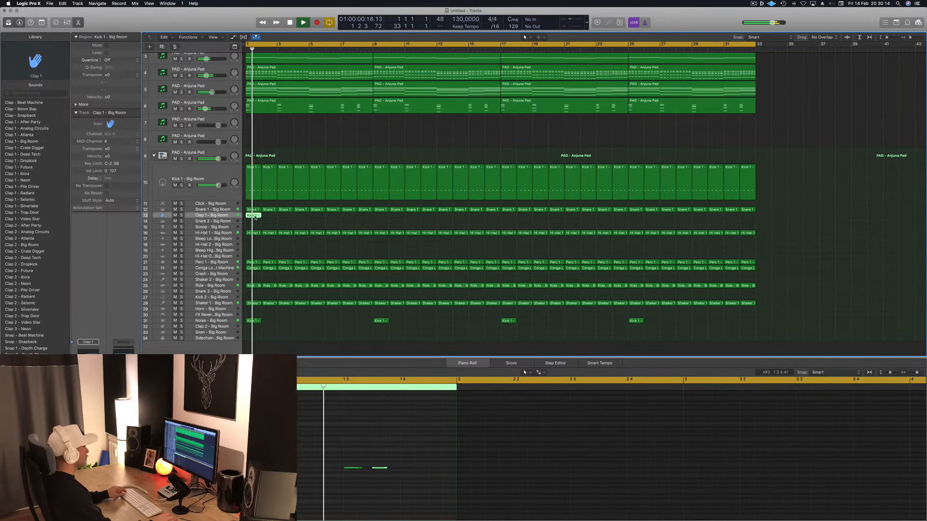
drag(255, 217, 322, 217)
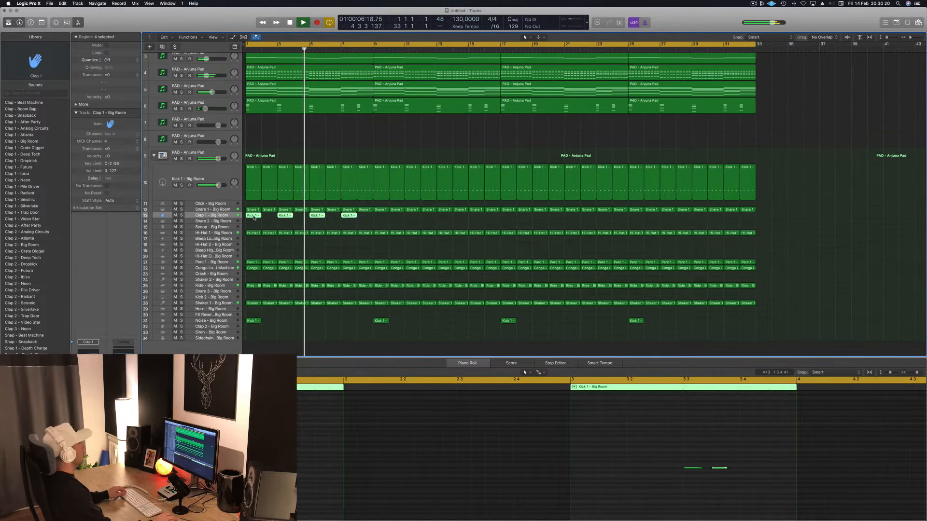
drag(254, 217, 382, 219)
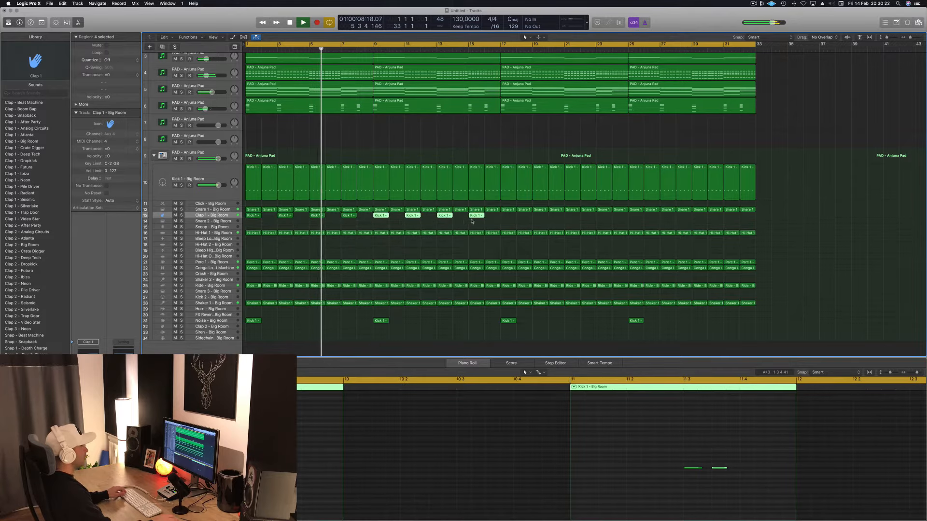
mouse_move(497, 218)
mouse_down()
mouse_move(247, 220)
mouse_move(515, 217)
mouse_move(503, 217)
mouse_up()
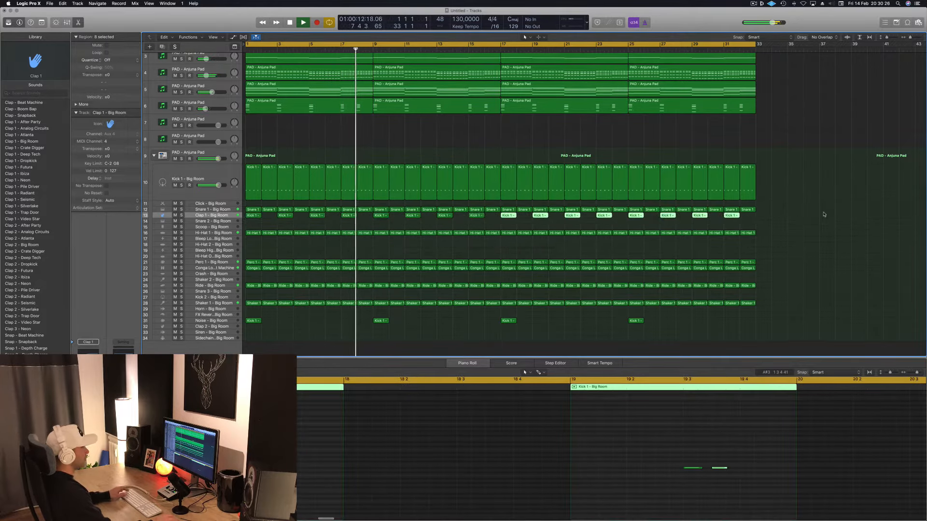
click(286, 245)
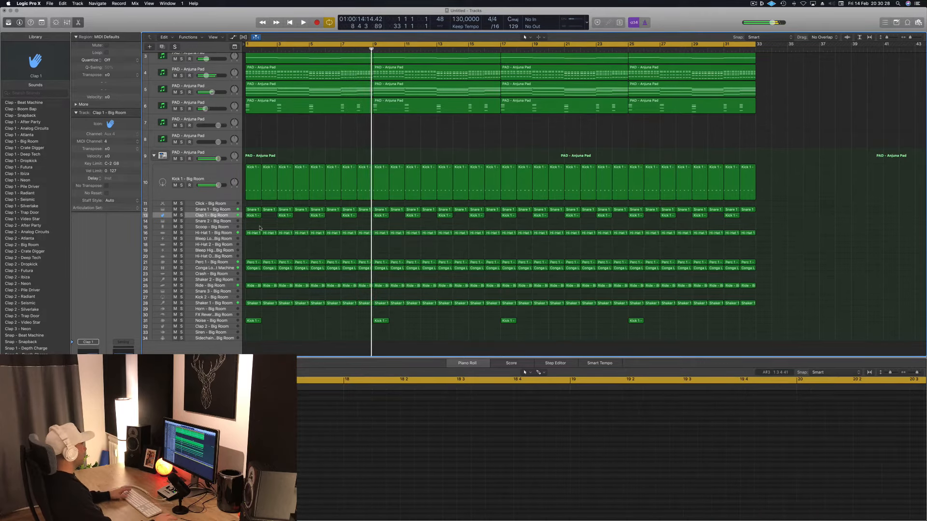
Copy the bar 1 Snare 1 region to bar 2 on the Snare 2 track, leaving only its beat 4 note, transposed up.
click(251, 209)
drag(251, 215, 268, 223)
drag(510, 446, 541, 480)
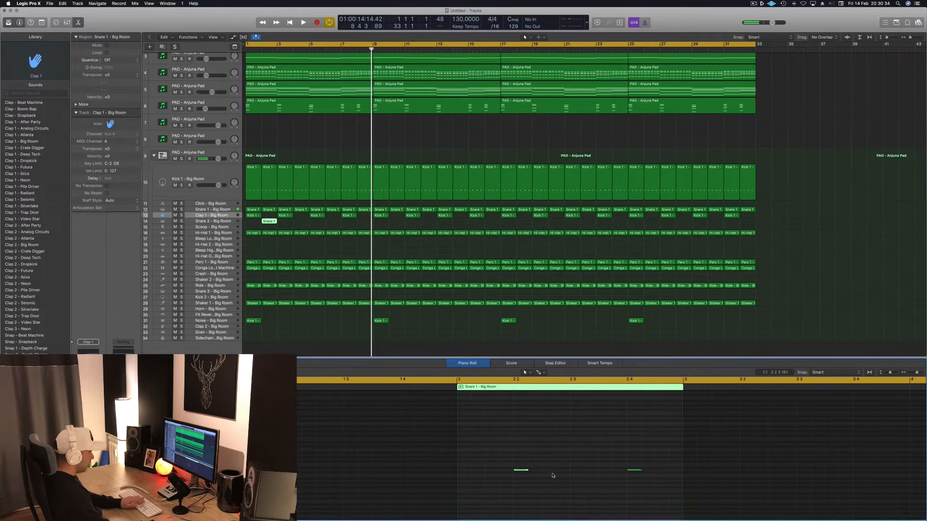
drag(604, 456, 652, 486)
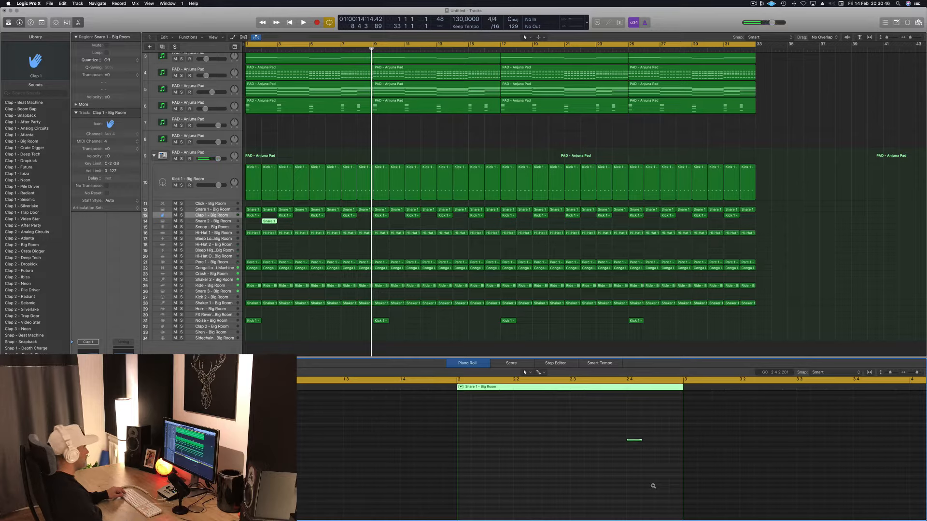
Move the copied snare region at bar 2 down to the Snare 3 track and replay the arrangement from the start.
drag(266, 222, 269, 292)
key(space)
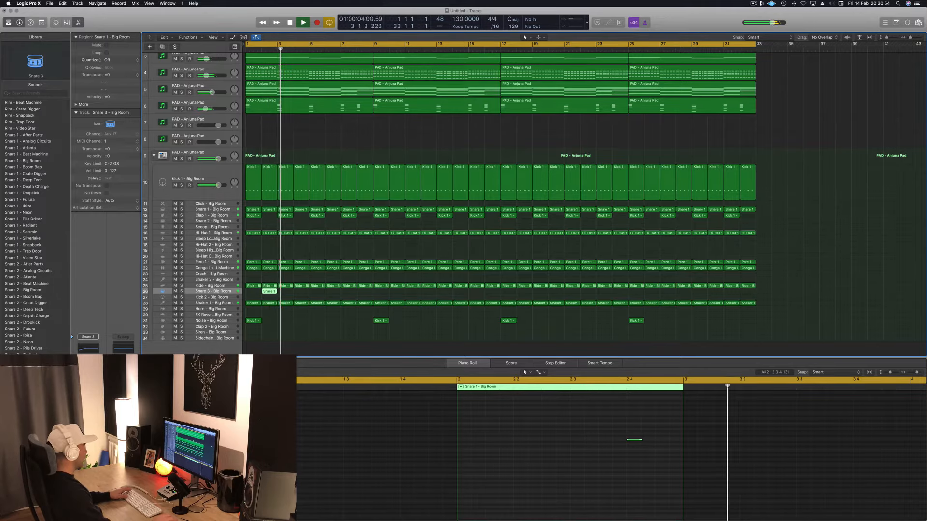
key(space)
key(space)
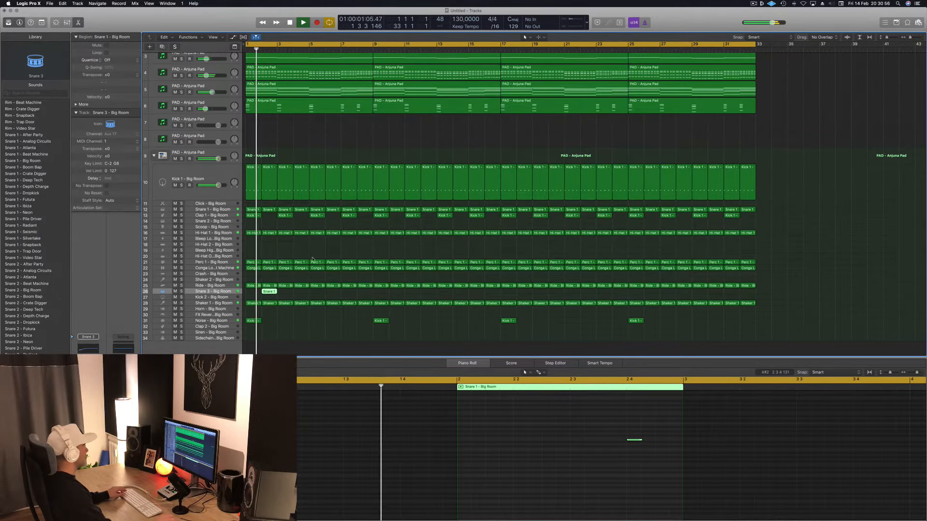
Duplicate the Snare 3 region to every second bar from bar 4 to bar 32 and clear the selection.
scroll(269, 297, up, 3)
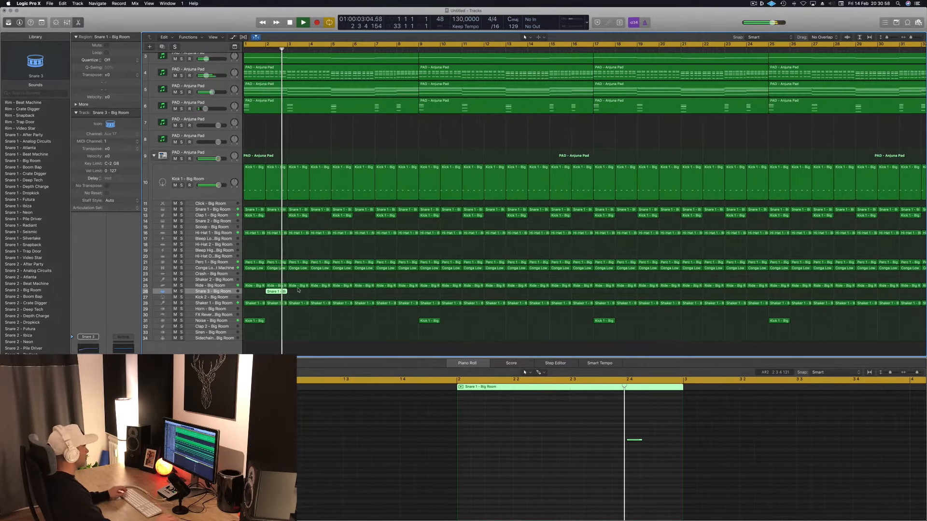
drag(276, 292, 454, 295)
shift+click(273, 291)
key(super+Left)
key(super+Left)
key(super+Left)
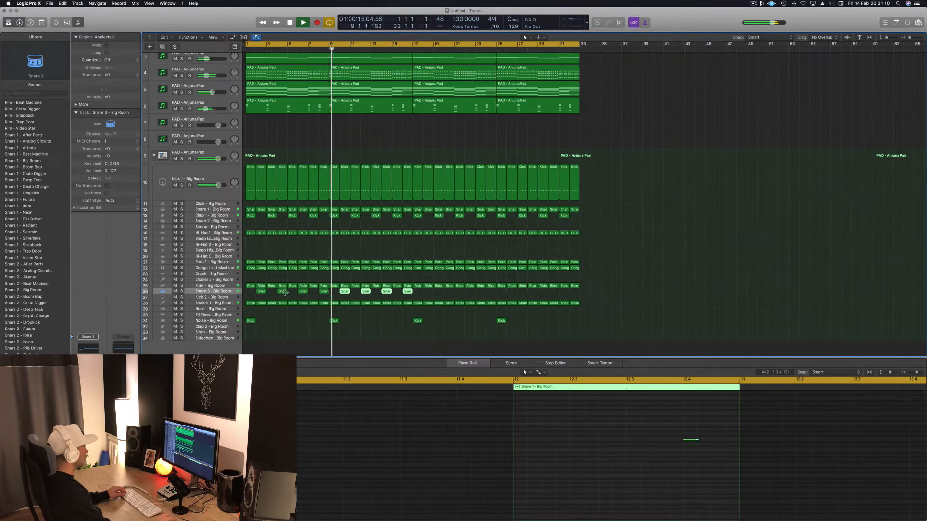
drag(250, 294, 447, 291)
drag(264, 293, 429, 293)
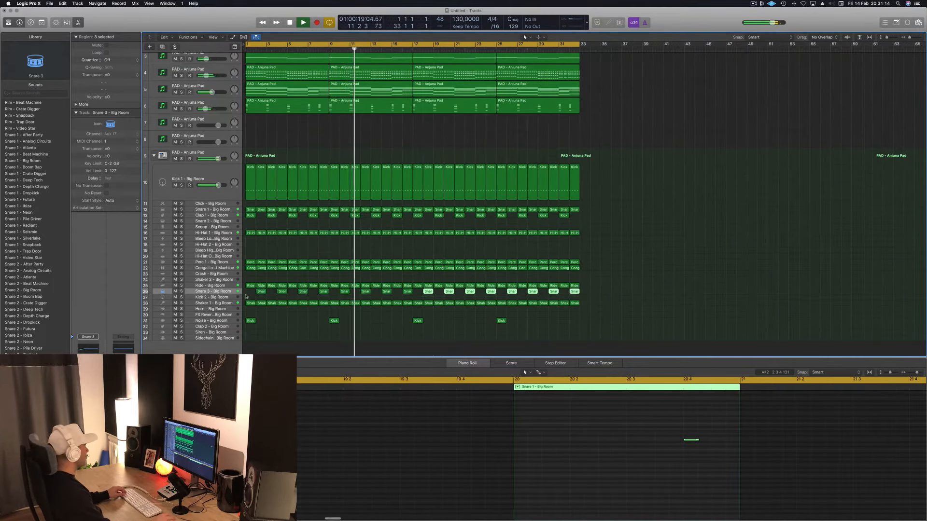
click(223, 292)
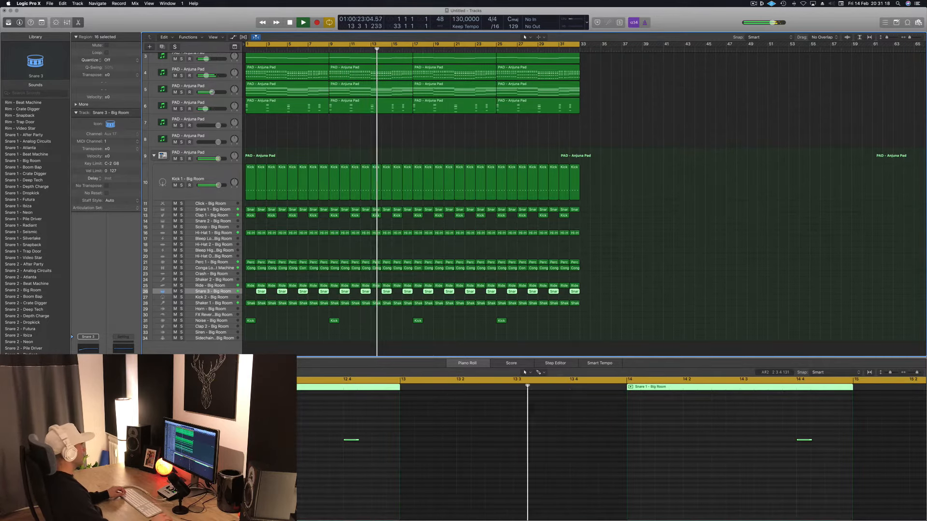
click(237, 215)
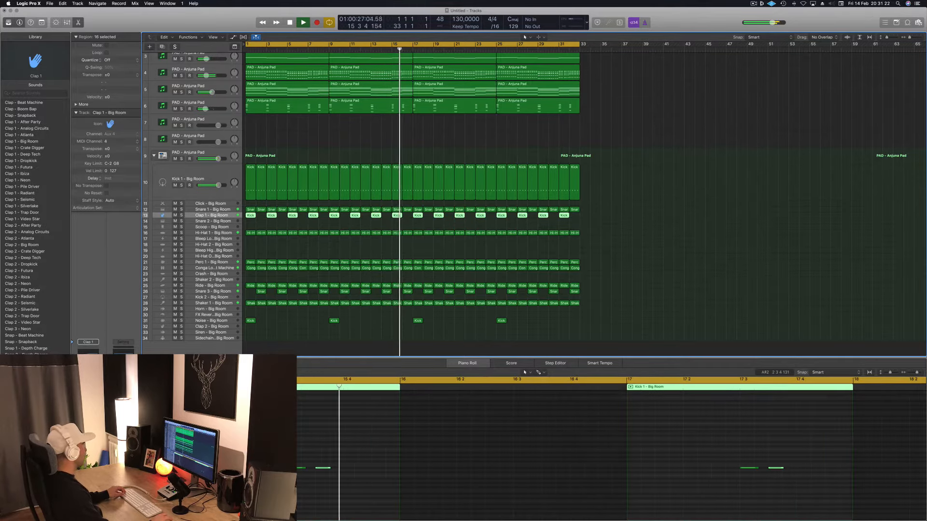
click(621, 238)
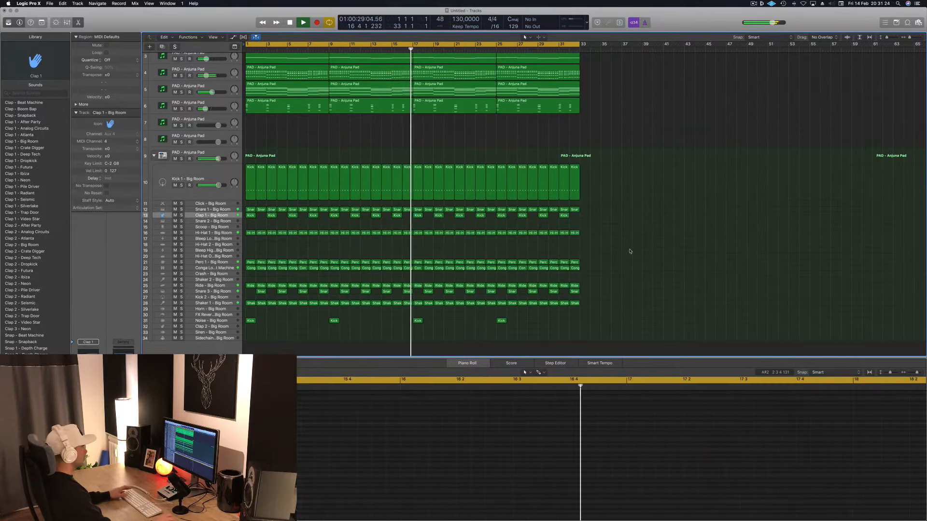
Replay the arrangement from the start and save the project as Episode 60 guys in the Logic folder.
key(Return)
key(space)
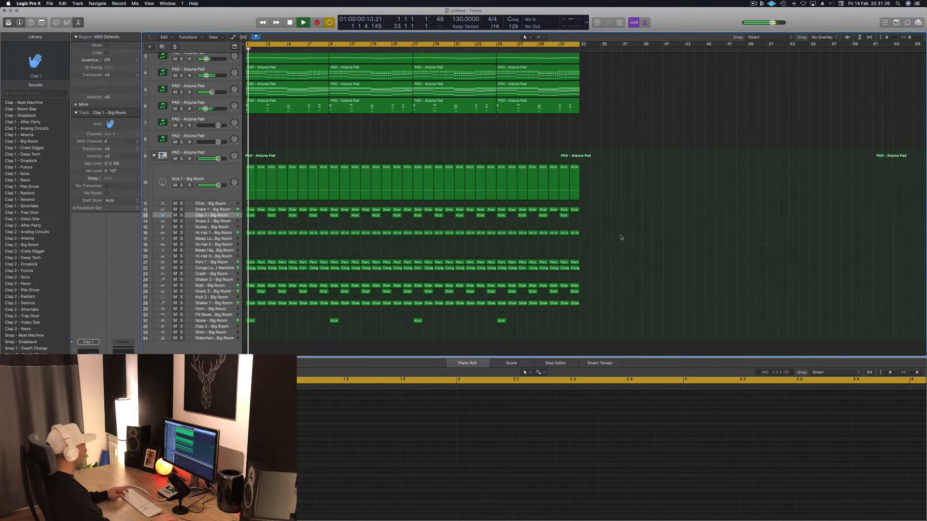
key(super+s)
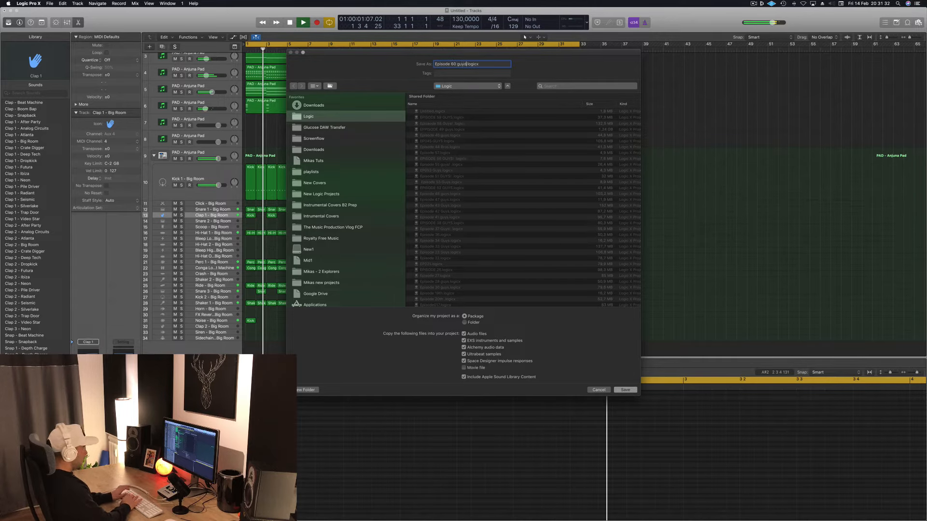
key(Return)
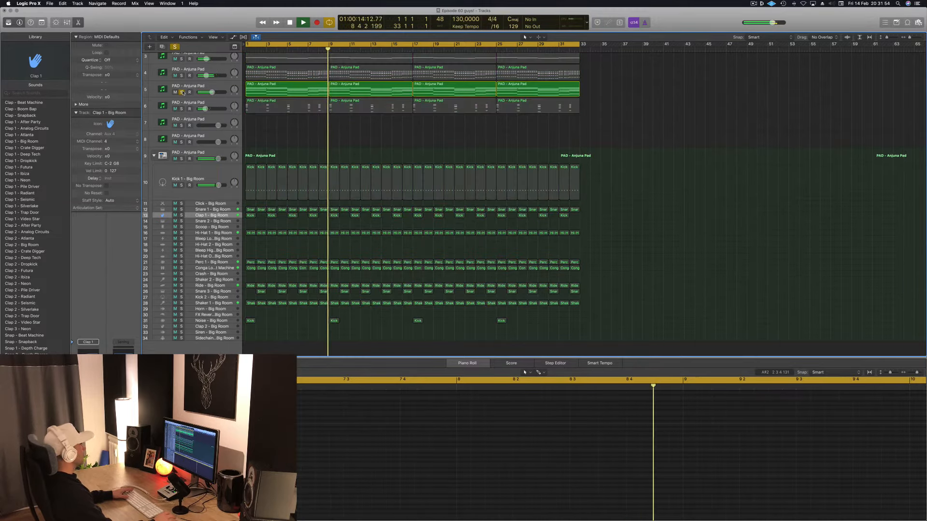
Solo the PAD - Anjuna Pad on track 4 and apply a 24 dB/Oct low cut at about 91 Hz in its Channel EQ.
click(182, 76)
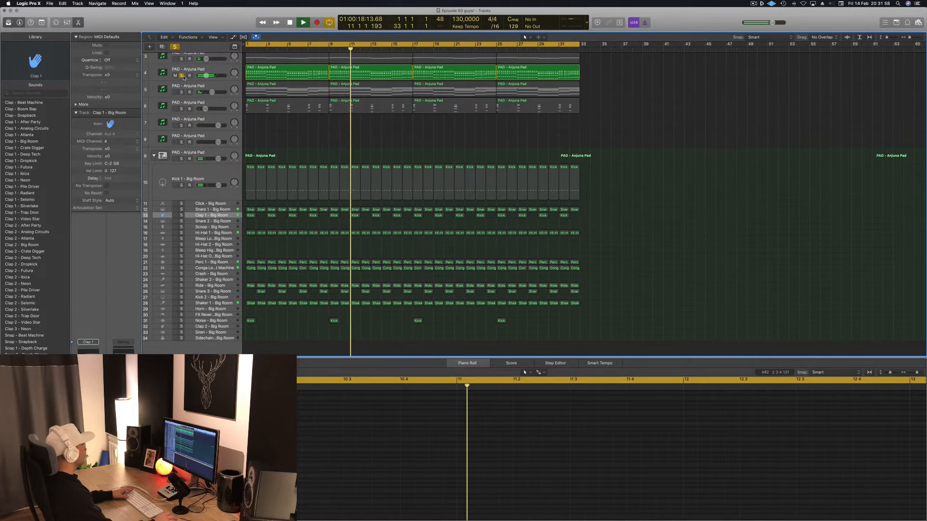
click(183, 81)
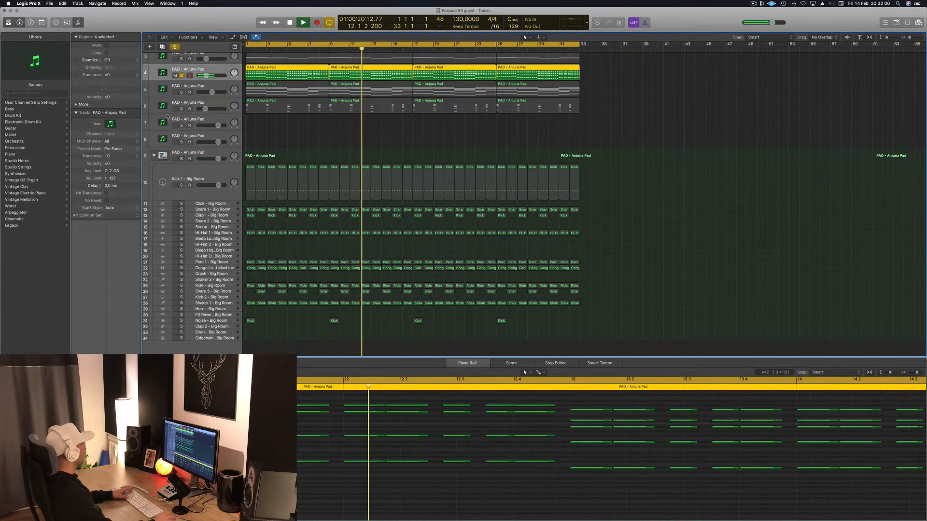
key(v)
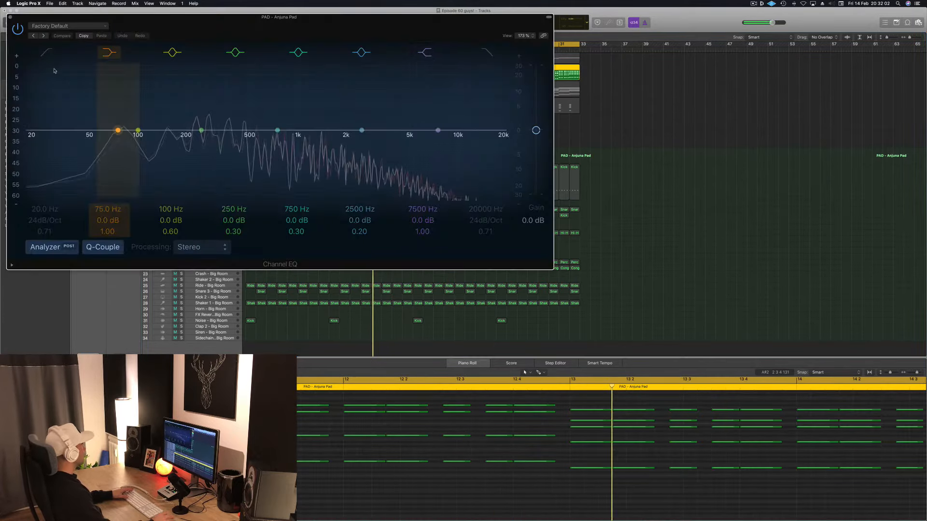
click(47, 54)
drag(37, 148, 143, 145)
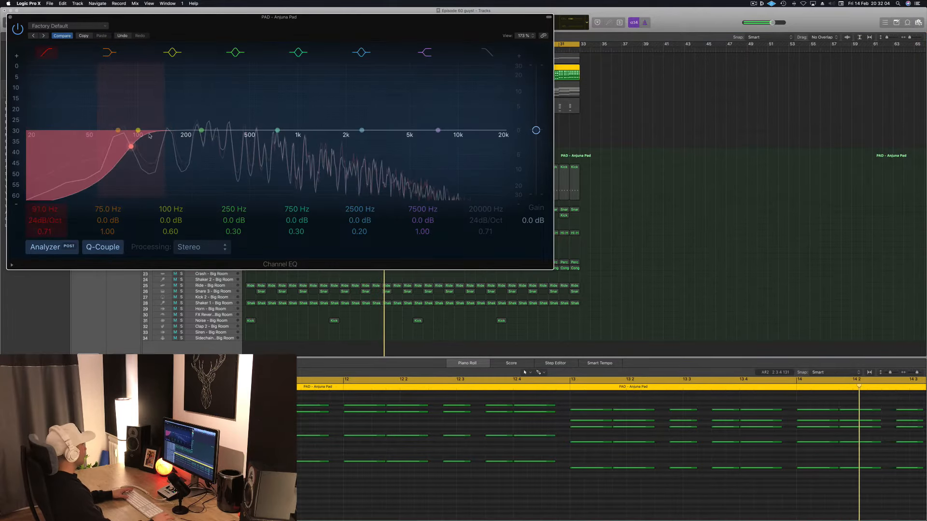
click(11, 18)
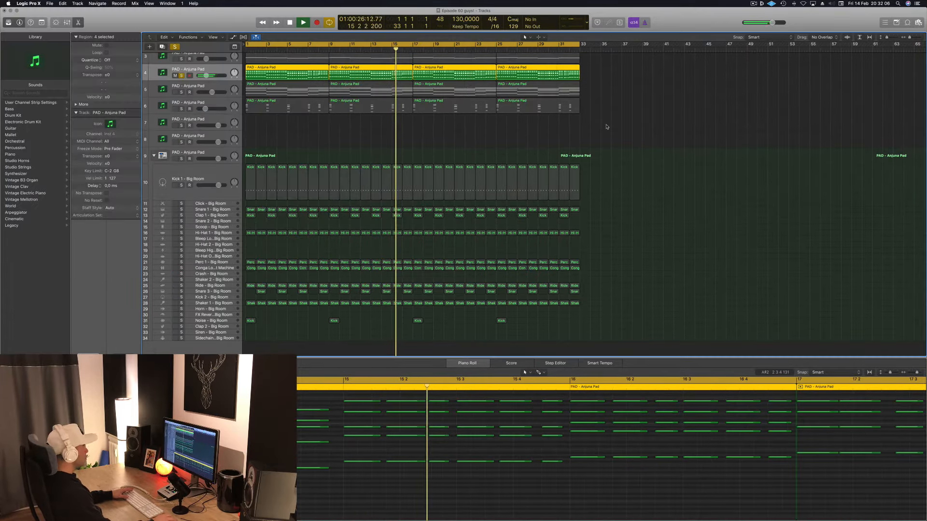
Add pad tracks 6 and 3 to the solo, set track 3's volume to -11.2 dB and clear the region selection.
scroll(181, 110, right, 1)
click(180, 109)
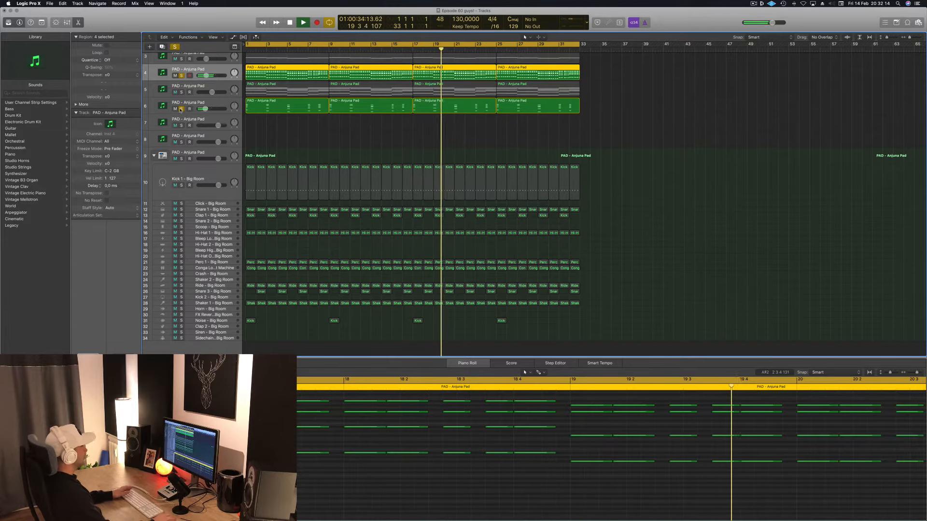
scroll(189, 85, up, 2)
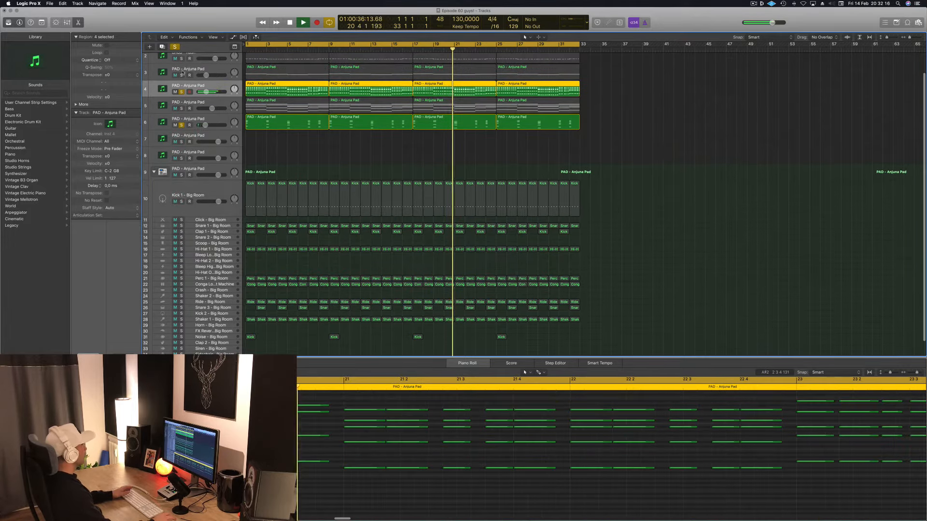
click(208, 75)
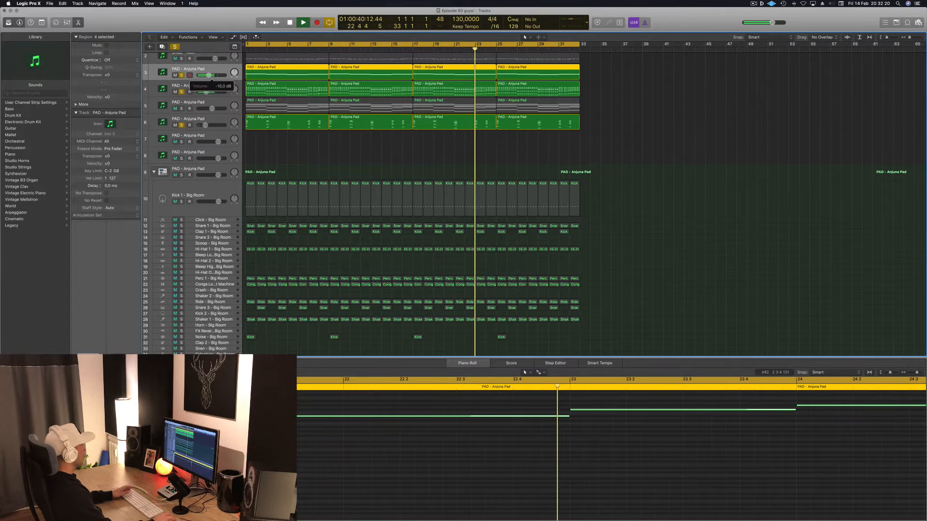
drag(210, 76, 210, 76)
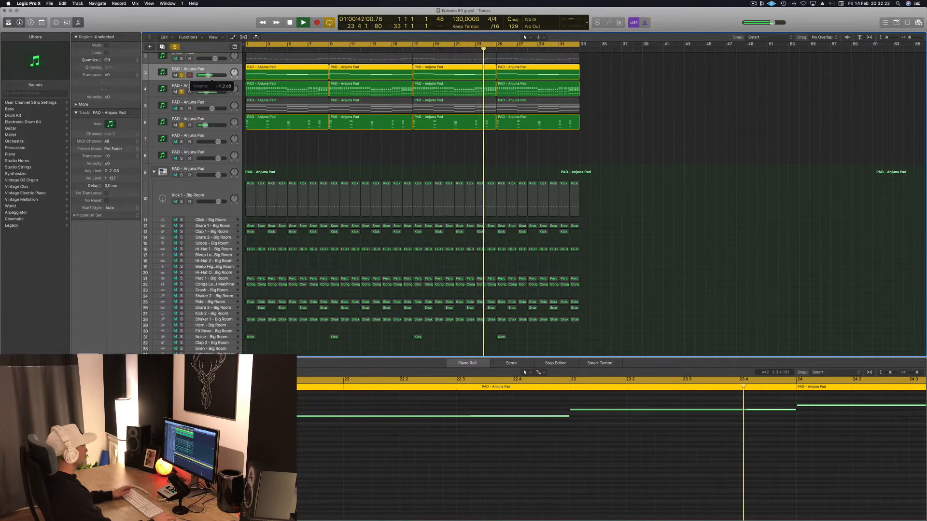
click(386, 148)
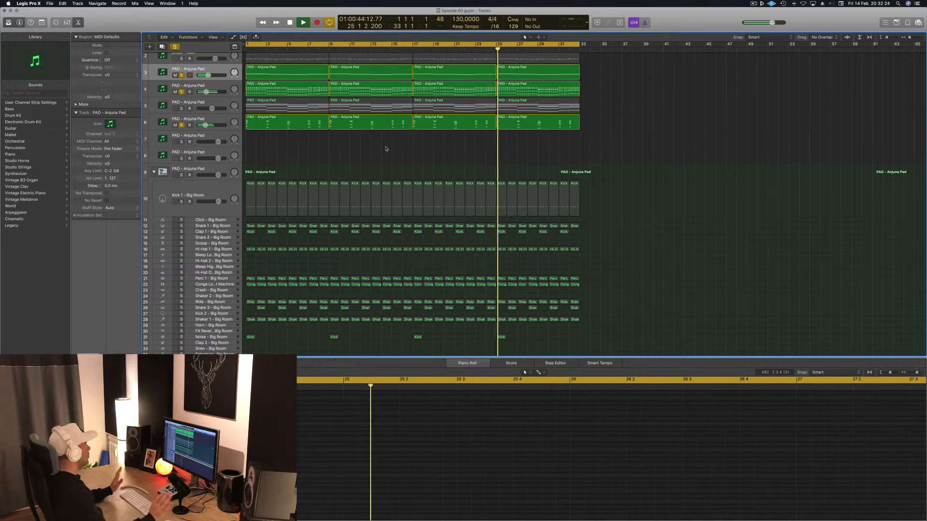
Replay the soloed pads from the start, add BASS - Rush to the solo and look through its notes in the Piano Roll.
scroll(385, 150, up, 1)
scroll(384, 150, up, 2)
key(space)
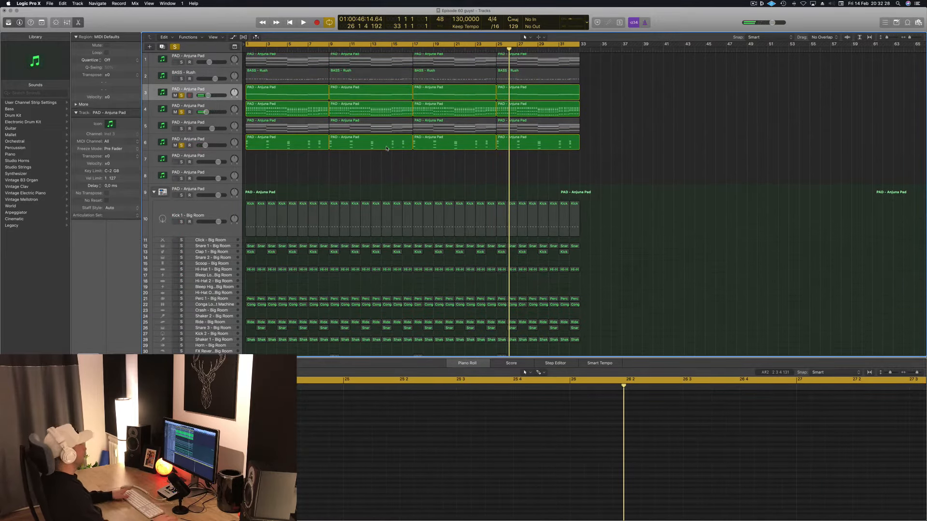
key(Return)
key(space)
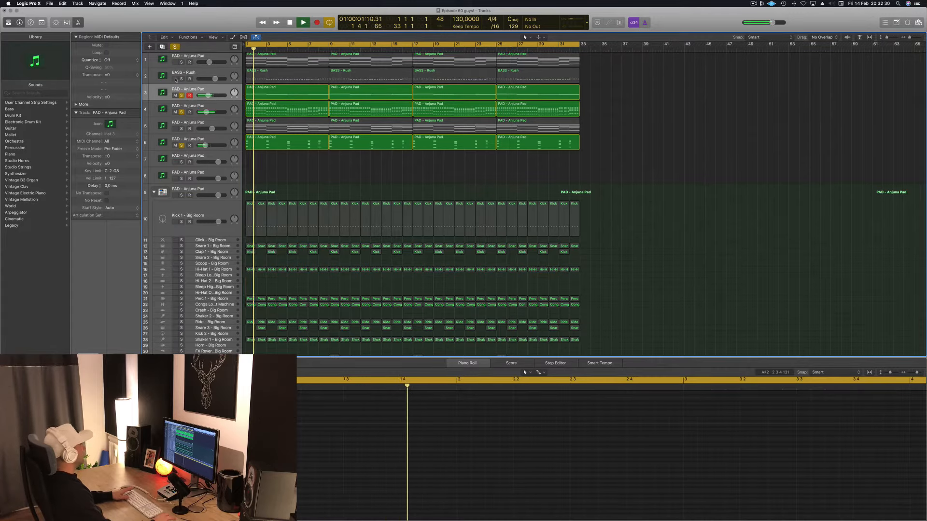
click(175, 79)
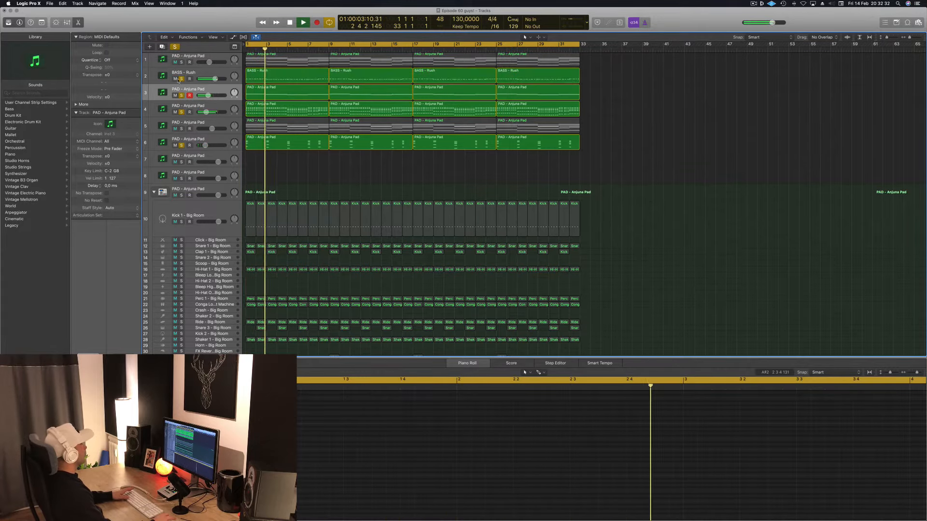
click(192, 75)
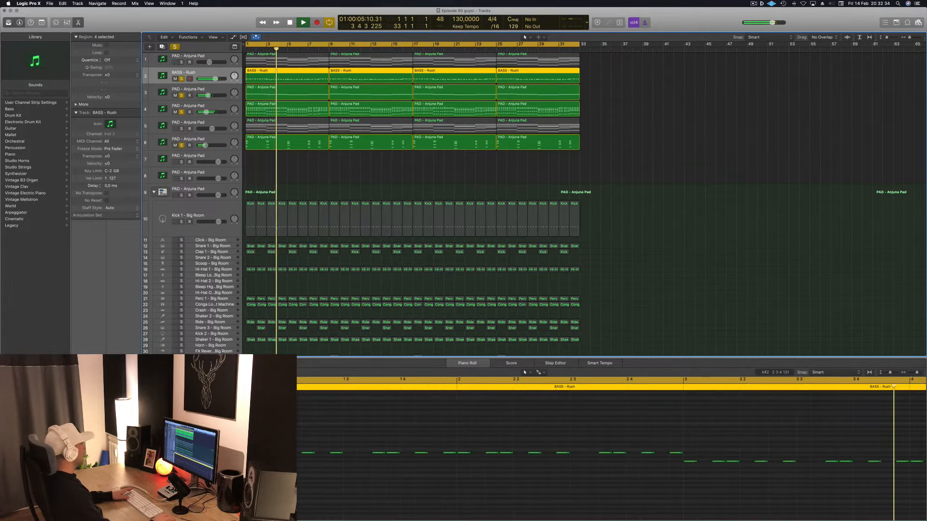
scroll(331, 438, left, 5)
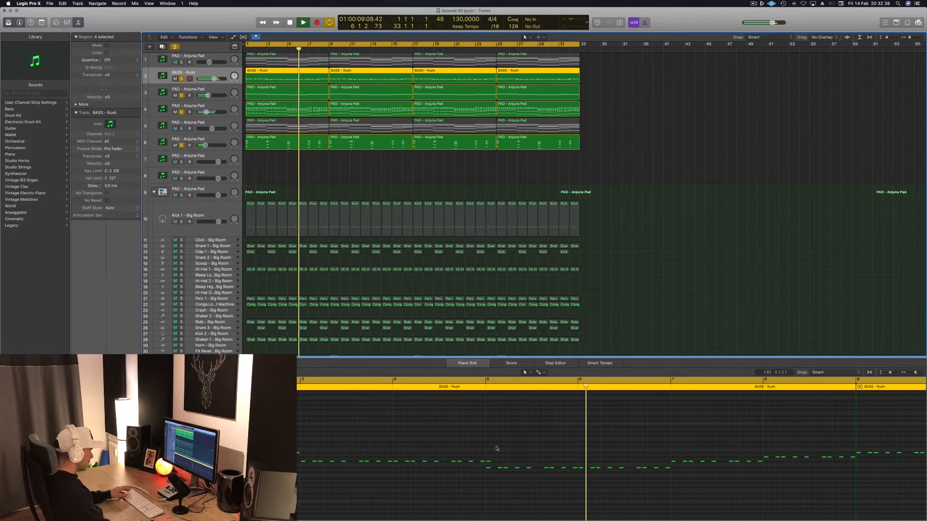
drag(497, 449, 489, 464)
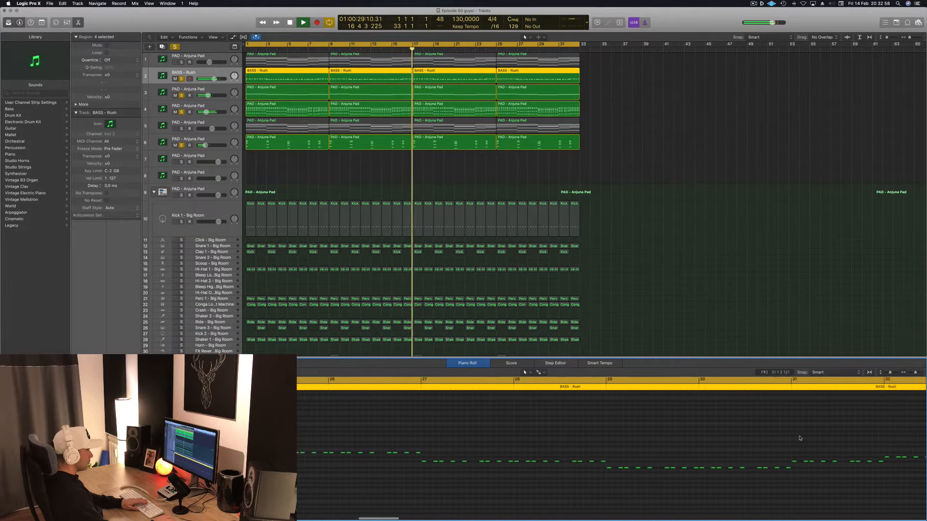
click(656, 141)
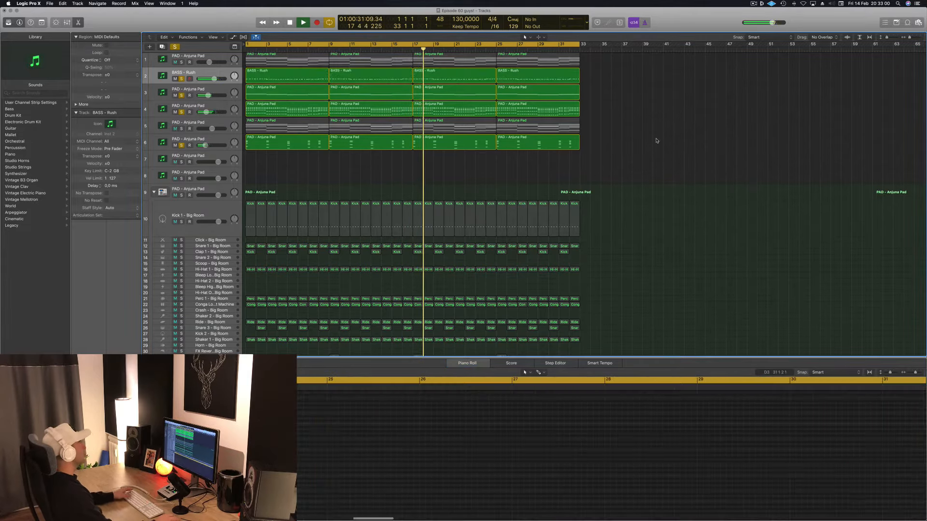
Clear all solos and play the full arrangement from the start with the Kick 1 track selected.
key(Return)
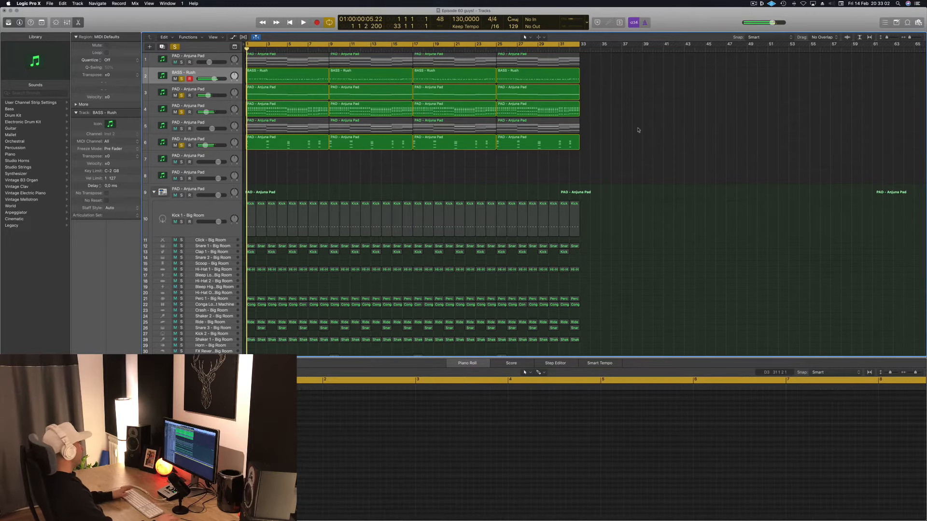
click(173, 47)
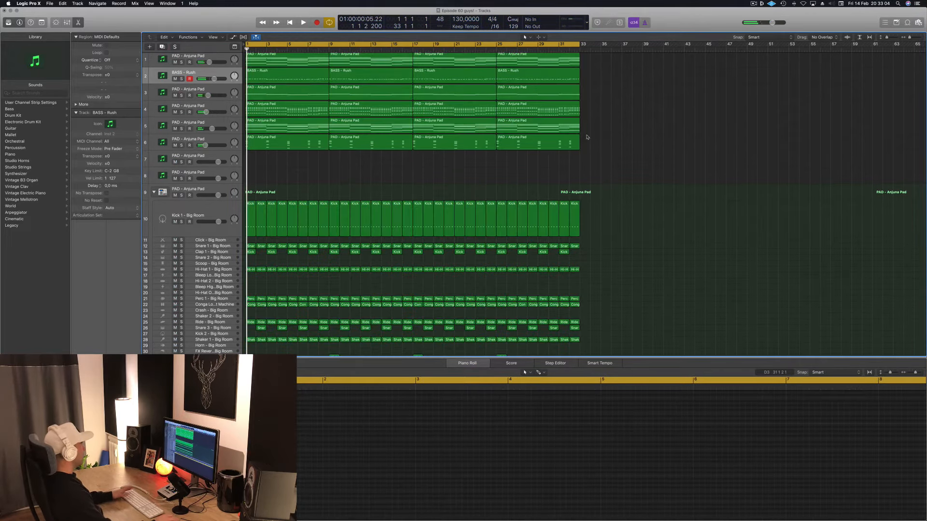
click(219, 211)
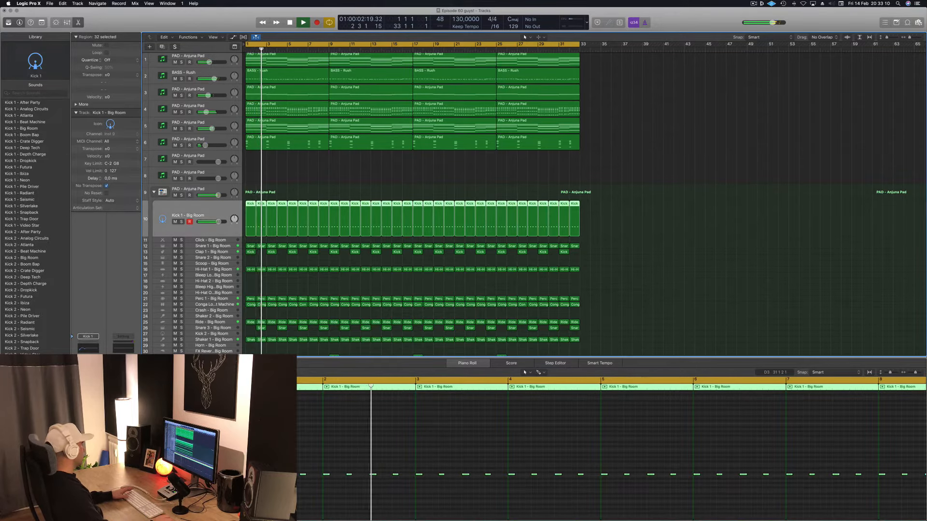
scroll(688, 128, up, 3)
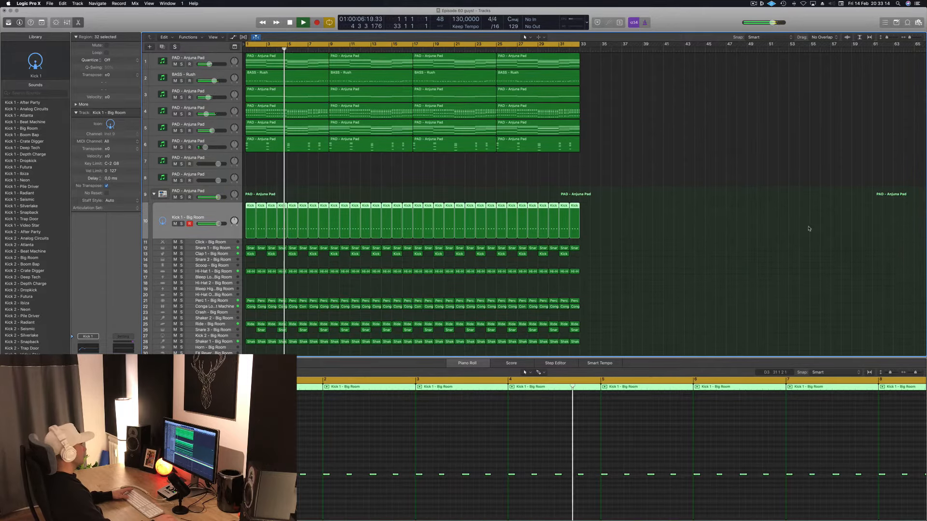
scroll(680, 183, down, 4)
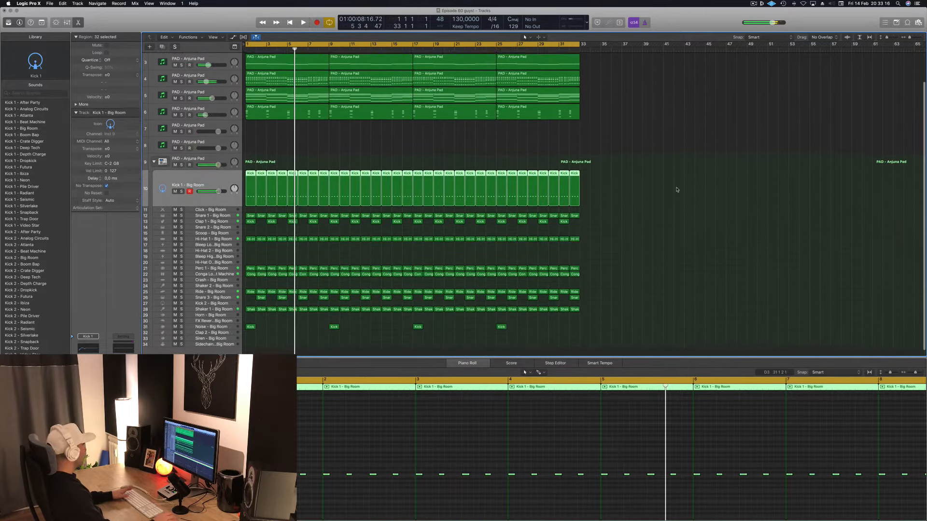
key(space)
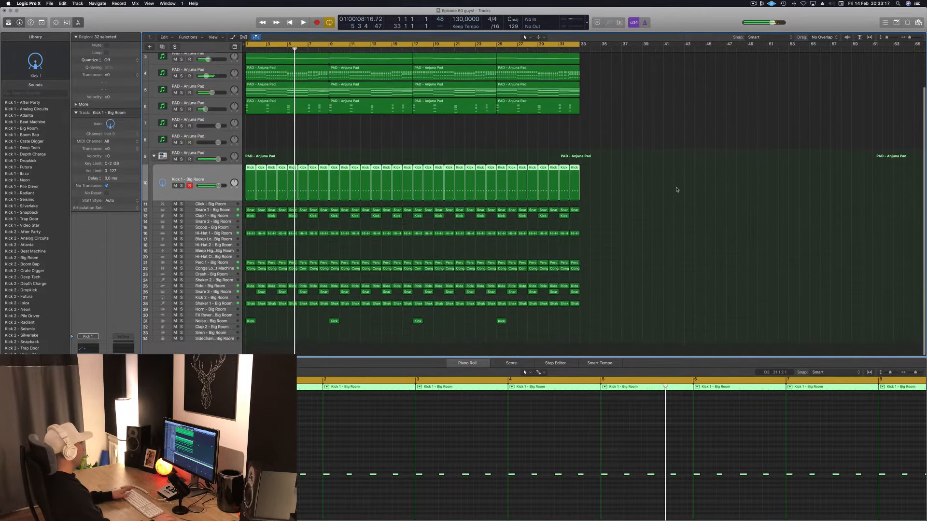
Copy the bar 1 Hi-Hat 1 region to the Hi-Hat 2 track, move its beat 4 note earlier and higher, and replay from the start.
click(250, 234)
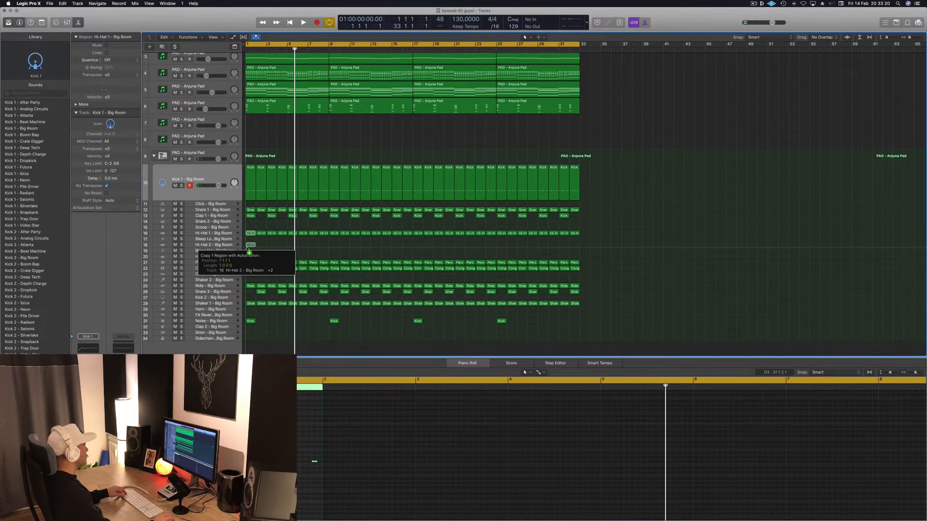
drag(248, 251, 248, 247)
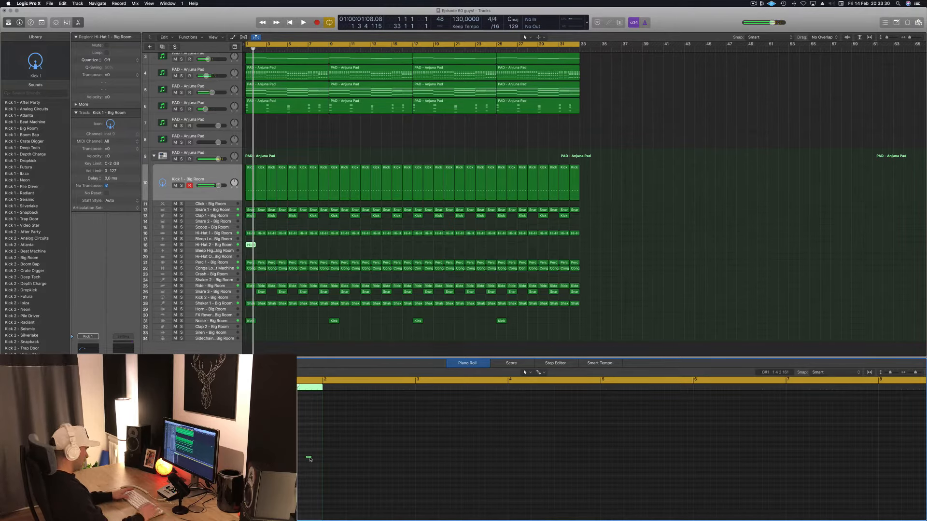
key(Return)
key(space)
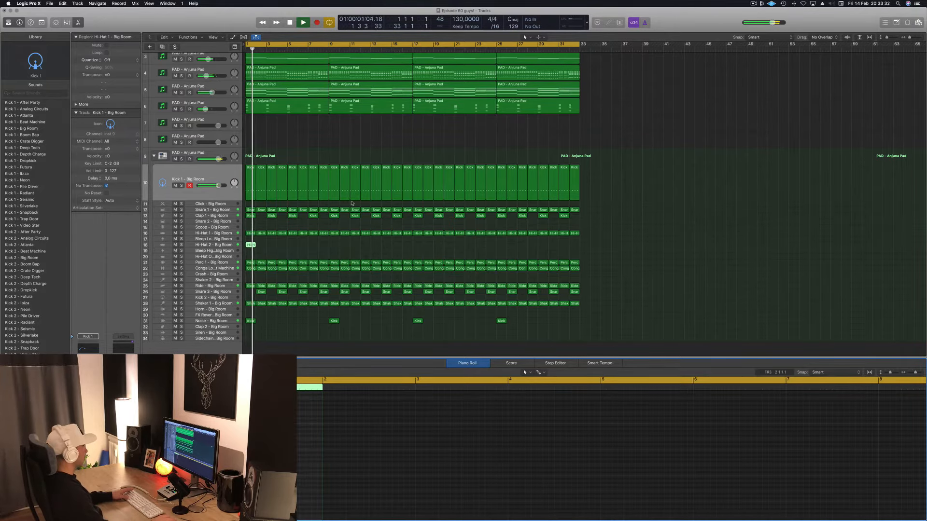
key(Return)
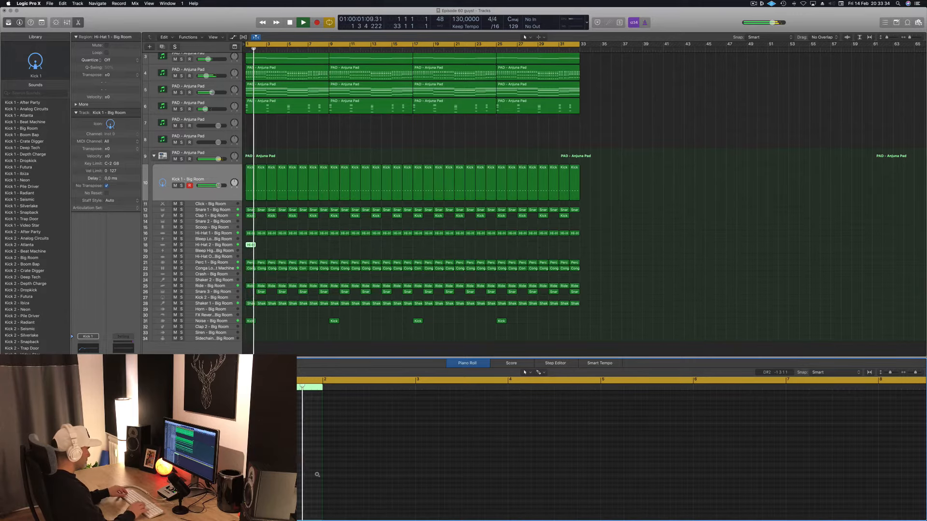
key(space)
key(Return)
key(space)
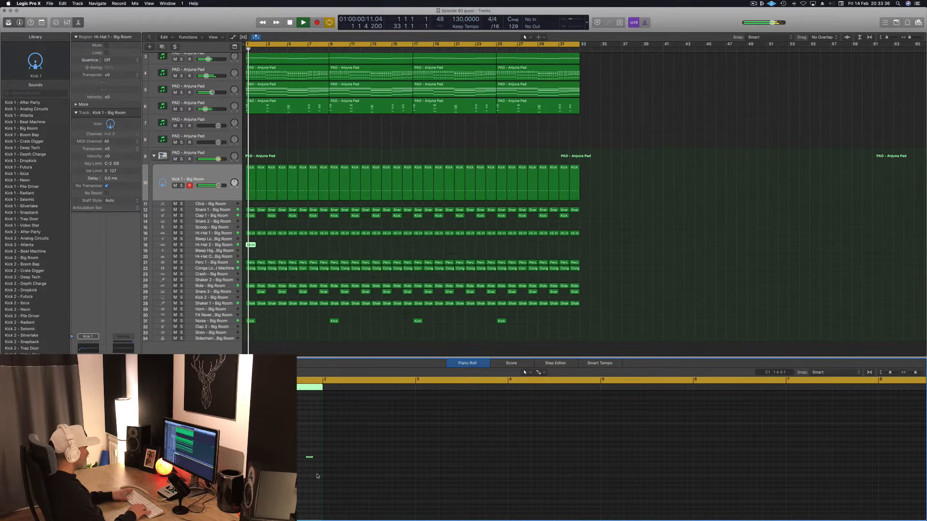
Duplicate the Hi-Hat 2 region to every bar through bar 32 and replay the arrangement from the start.
key(Return)
alt+drag(251, 246, 262, 246)
drag(271, 249, 291, 247)
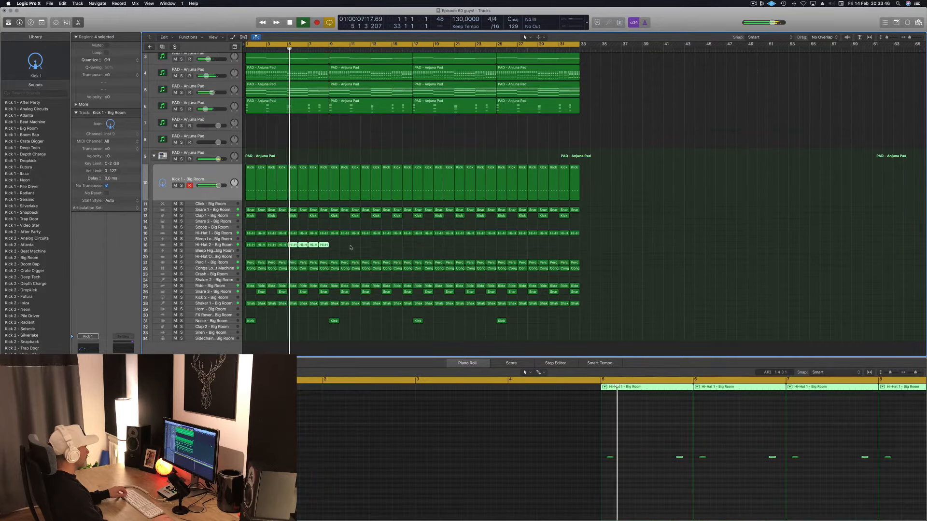
drag(352, 248, 502, 247)
key(Return)
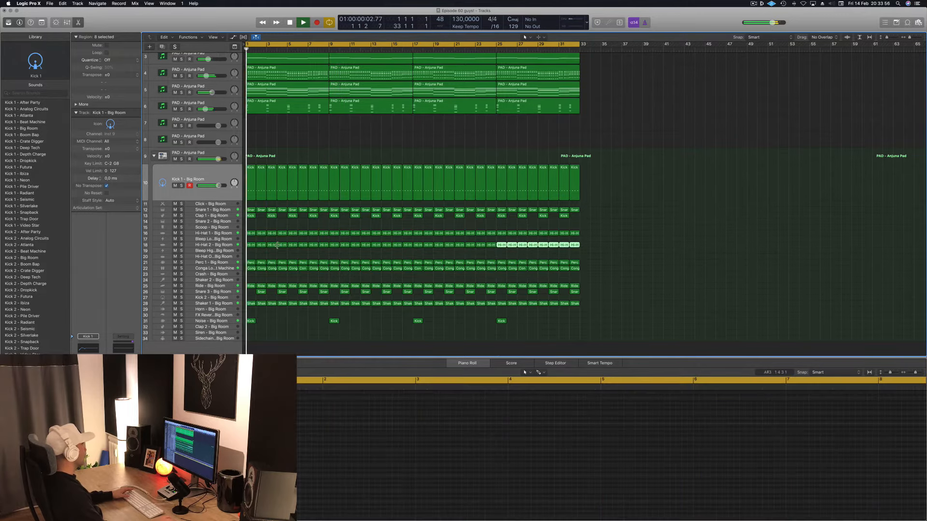
Audition the Neon and Radiant sounds on the Hi-Hat 2 track and load Hi-Hat Open - After Party.
click(212, 246)
key(Return)
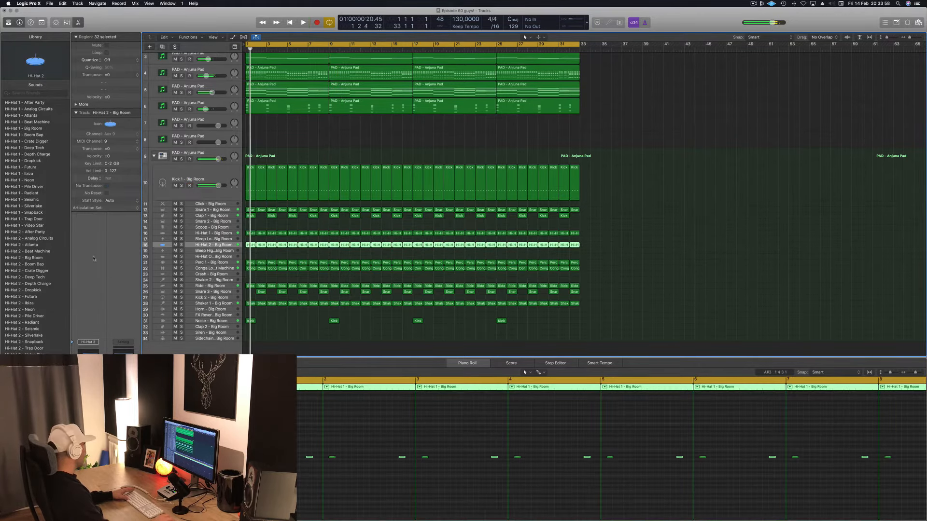
click(29, 303)
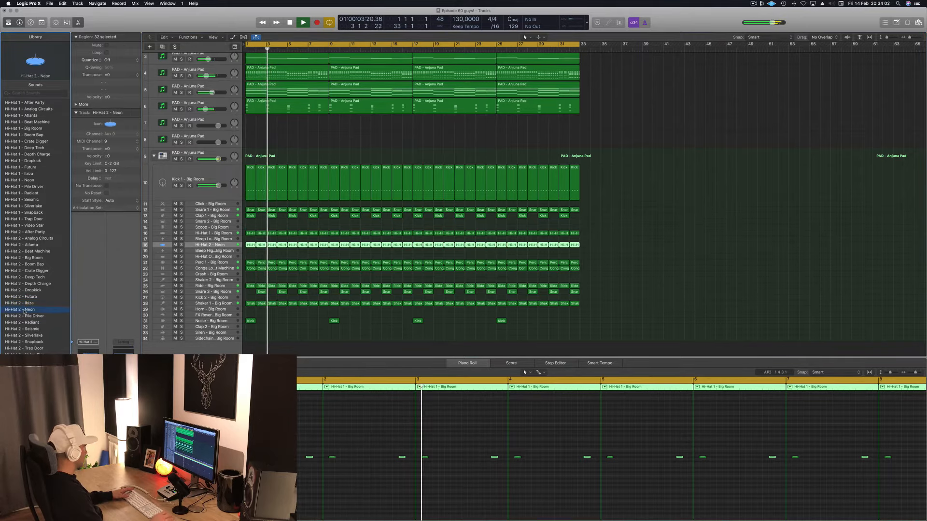
key(Return)
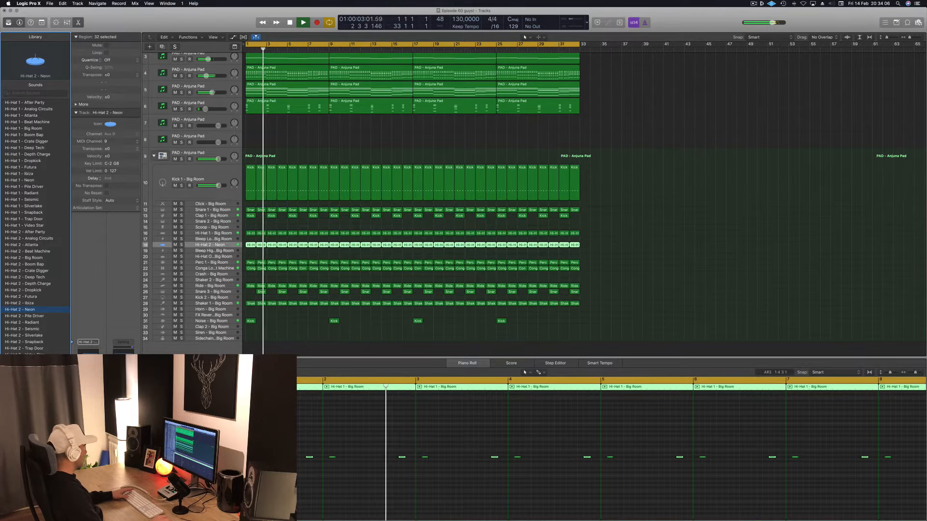
click(32, 323)
key(space)
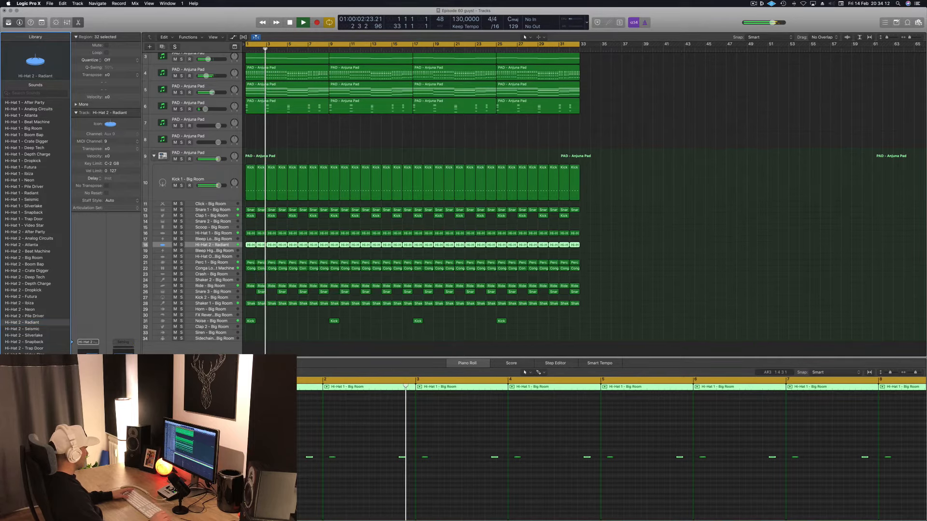
click(32, 361)
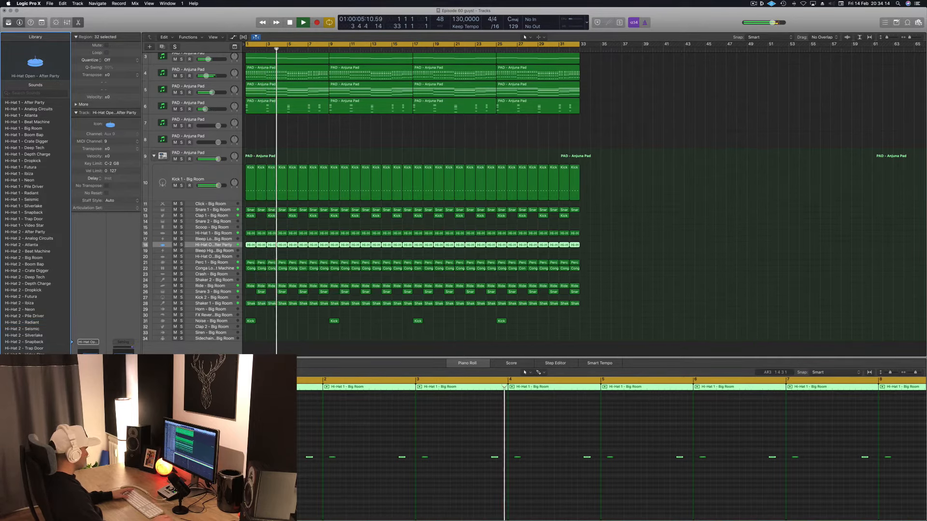
Load the Hi-Hat Open - Analog Circuits sound on the Hi-Hat 2 track and clear the region selection.
key(Down)
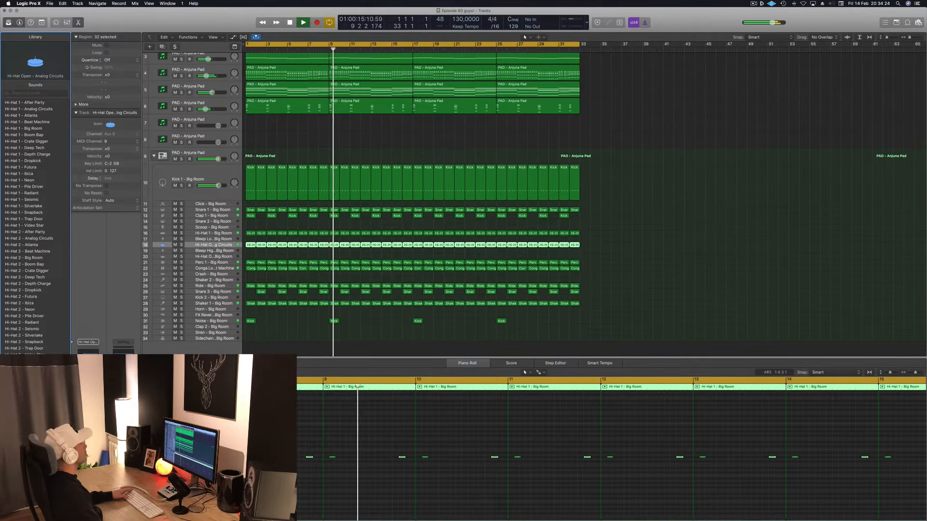
click(637, 240)
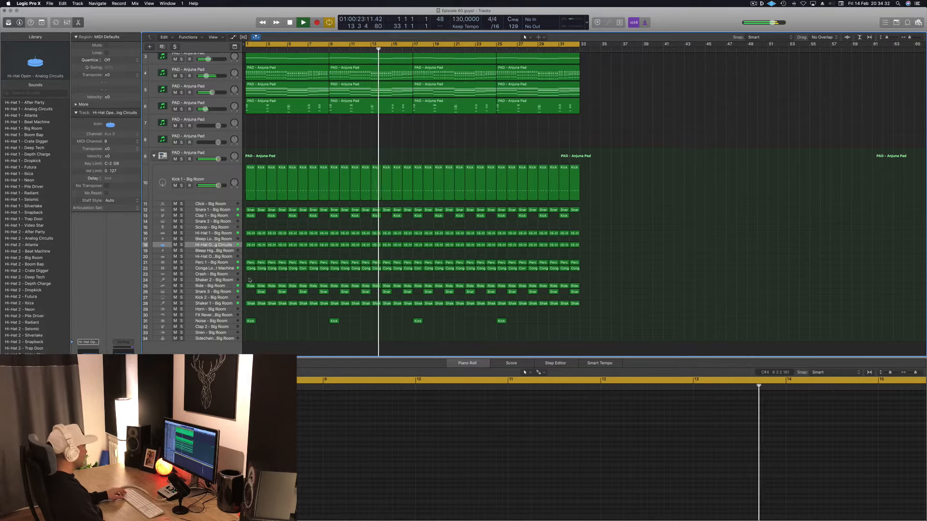
Copy the bar 1 Noise region to the Crash track at bar 5 and duplicate it to bars 13, 21 and 29.
click(251, 322)
drag(250, 321, 292, 281)
drag(642, 424, 580, 437)
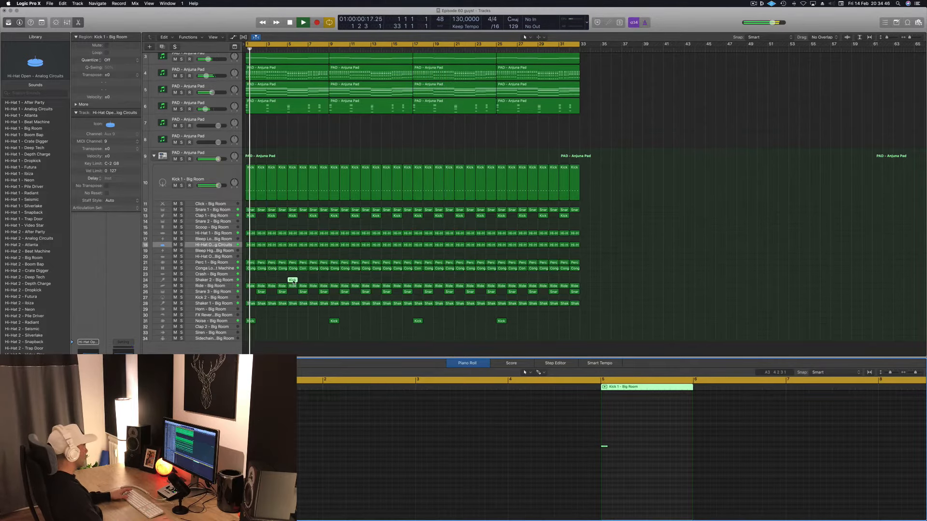
drag(293, 283, 293, 275)
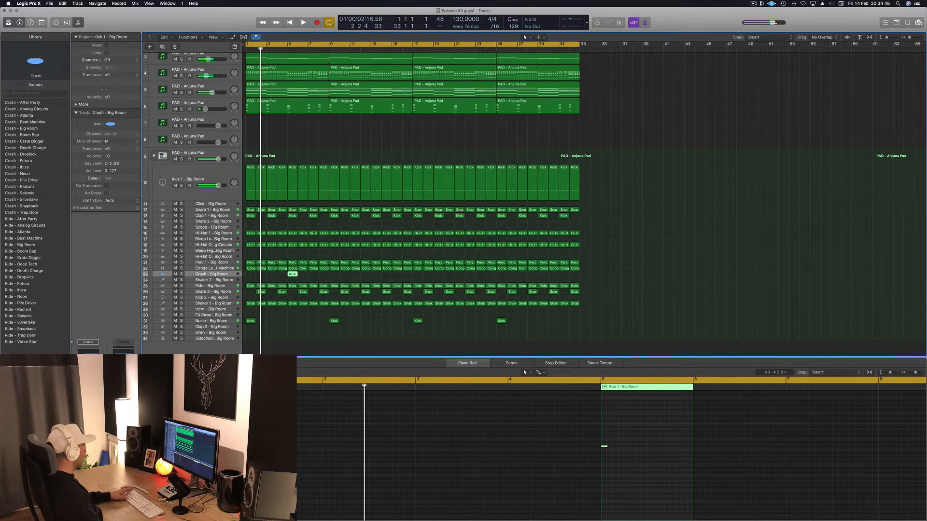
key(space)
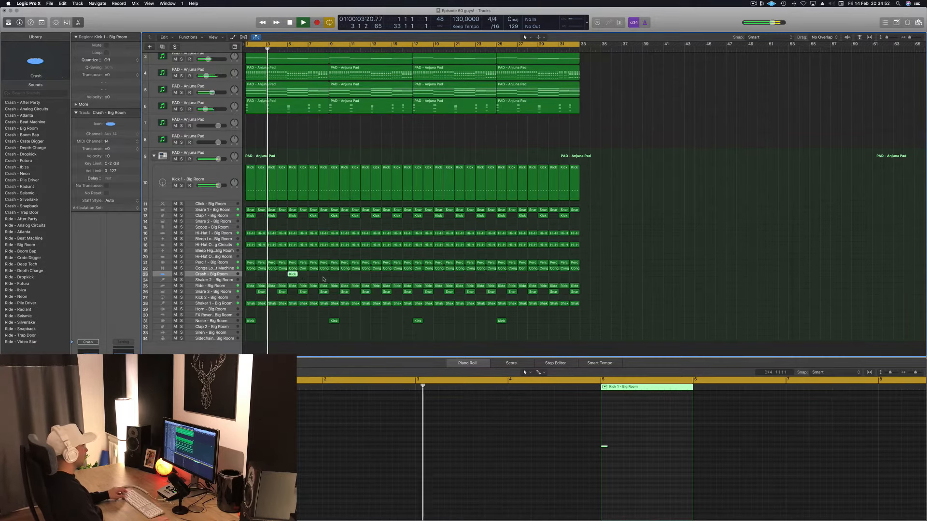
drag(292, 274, 391, 281)
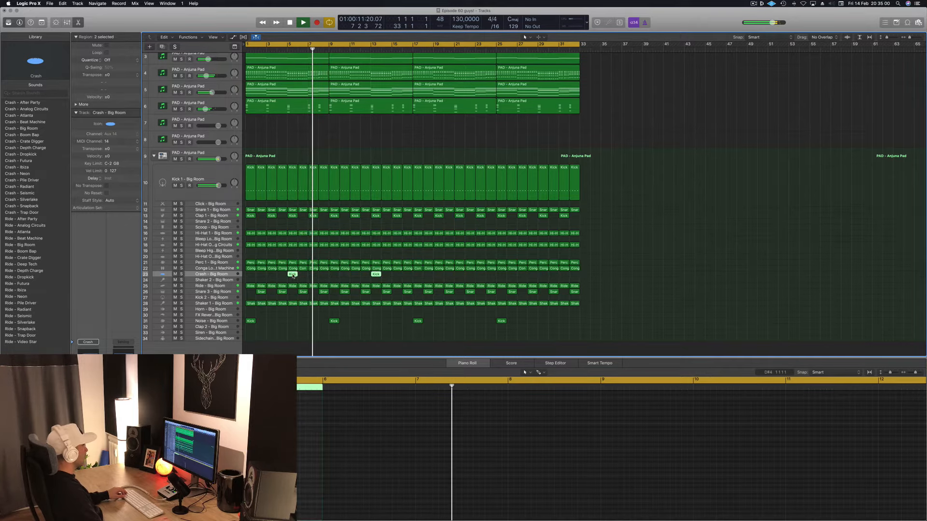
drag(293, 274, 458, 277)
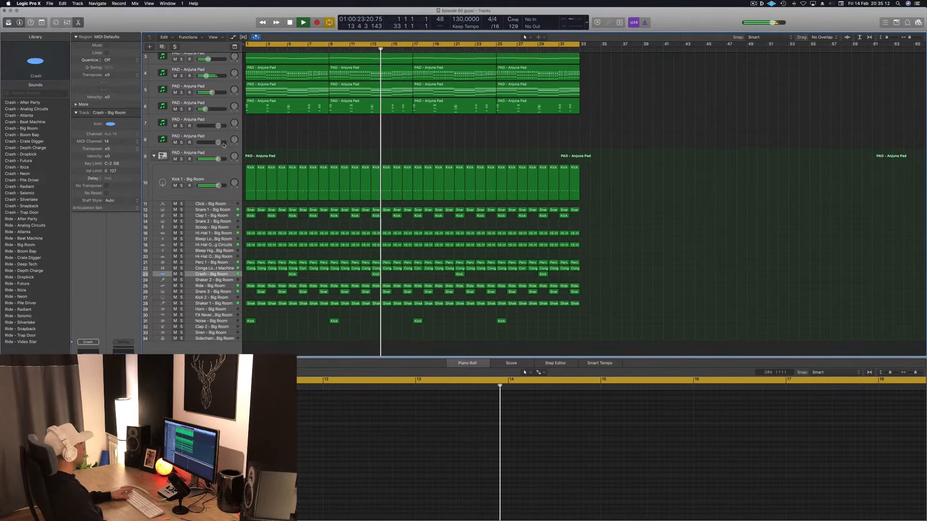
Open the Sylenth1 instrument of the empty PAD track 7 and place its window over the empty part of the arrangement.
click(208, 122)
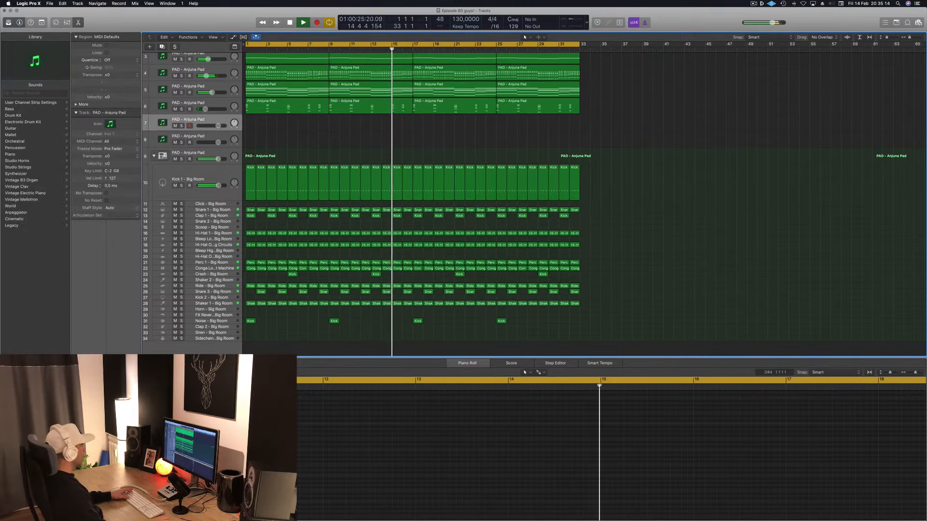
key(v)
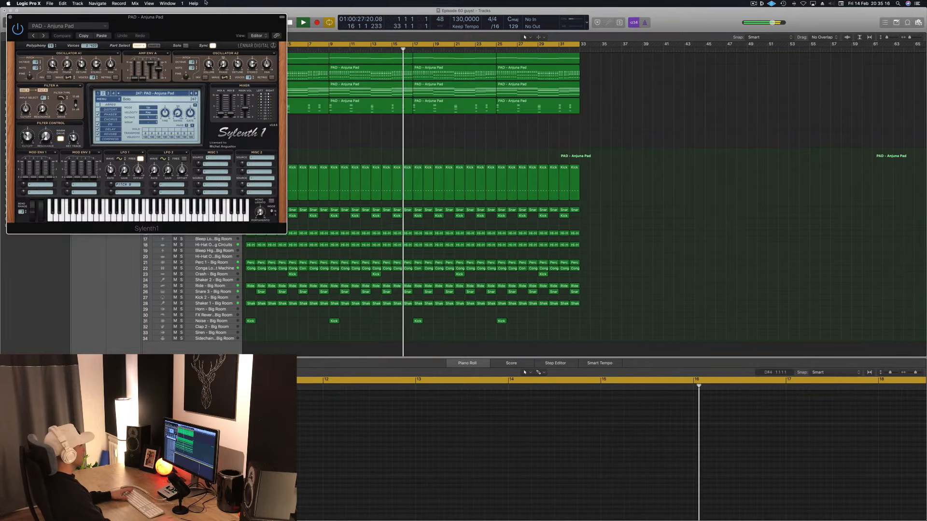
drag(198, 17, 702, 104)
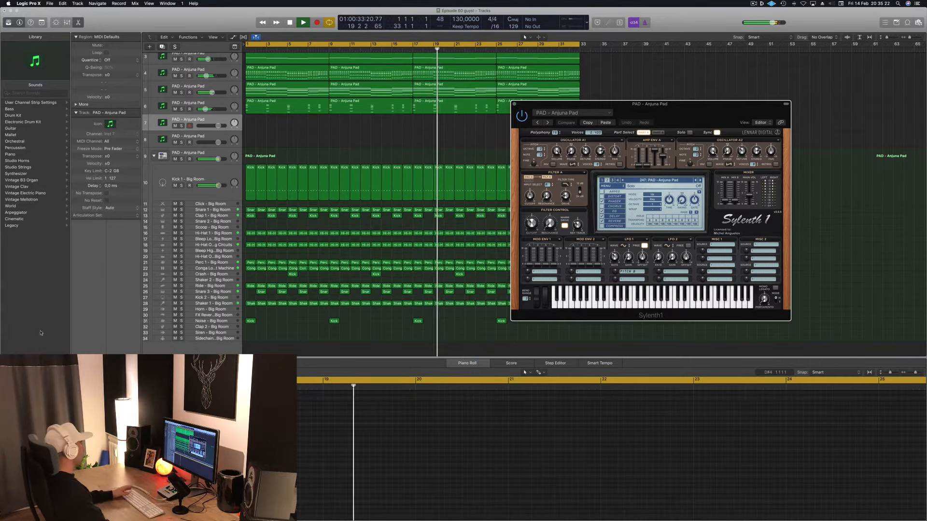
click(90, 396)
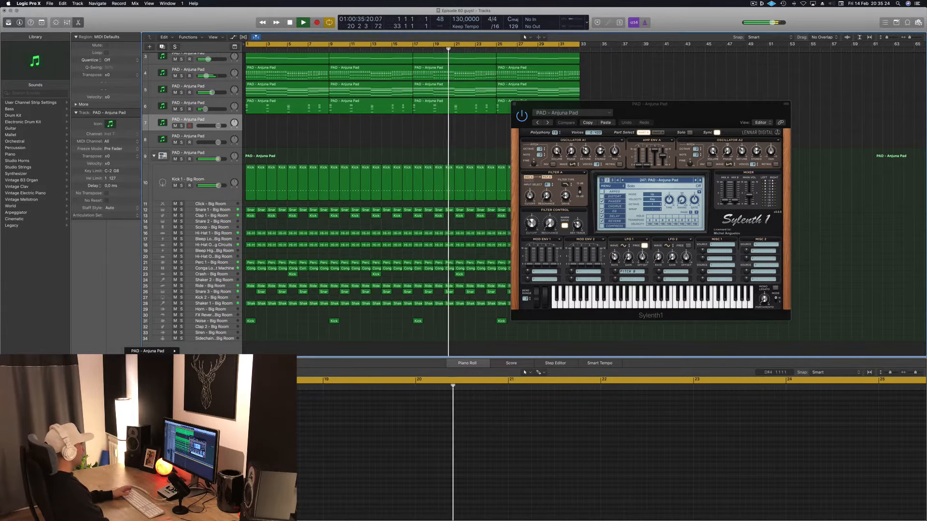
click(94, 351)
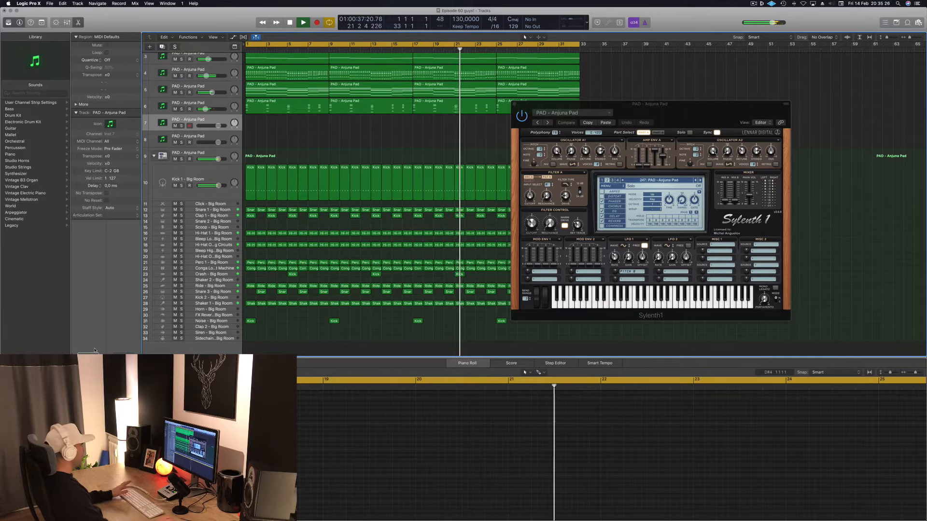
click(222, 274)
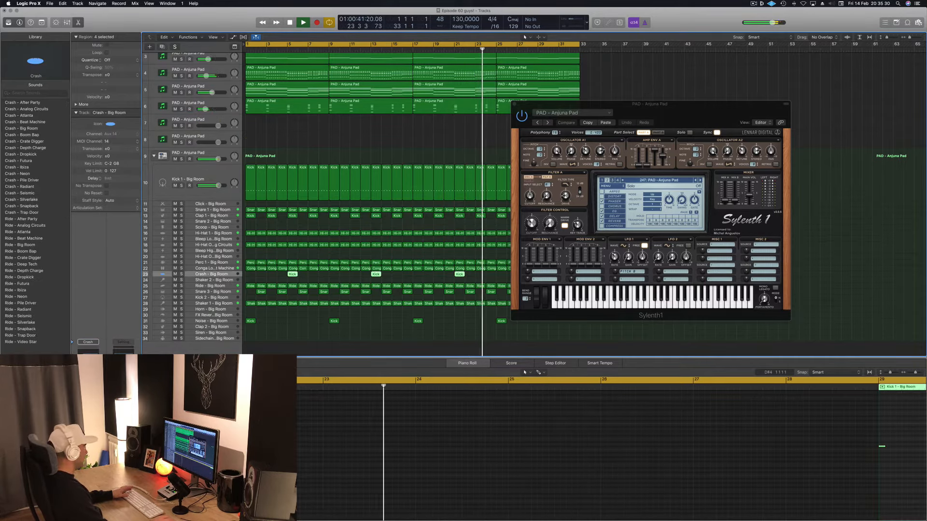
drag(678, 112, 631, 177)
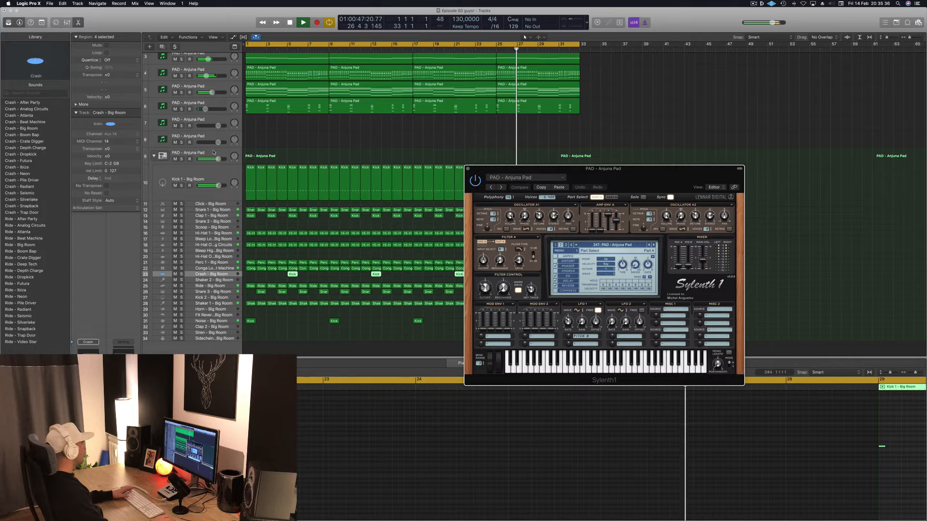
click(213, 152)
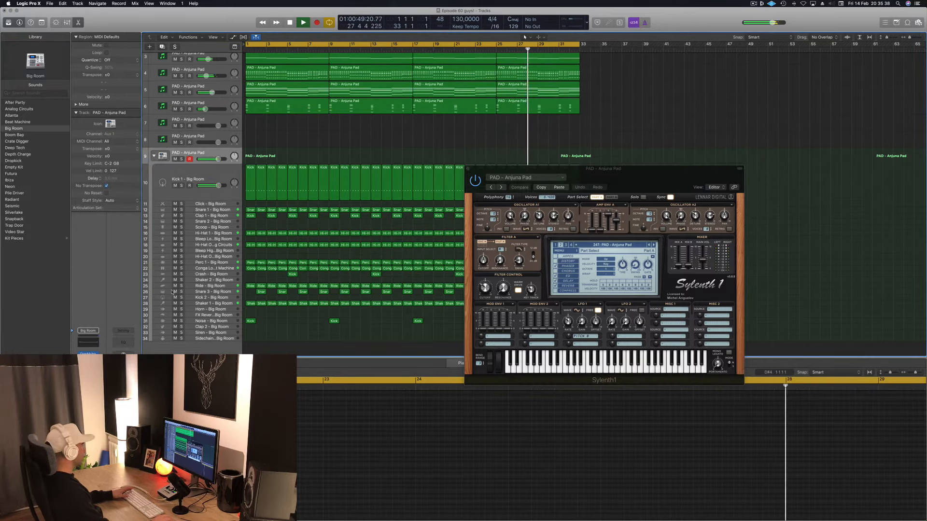
Open the SilverVerb on Aux 35 from PAD track 7, load its grandiose preset and close the reverb window.
click(220, 120)
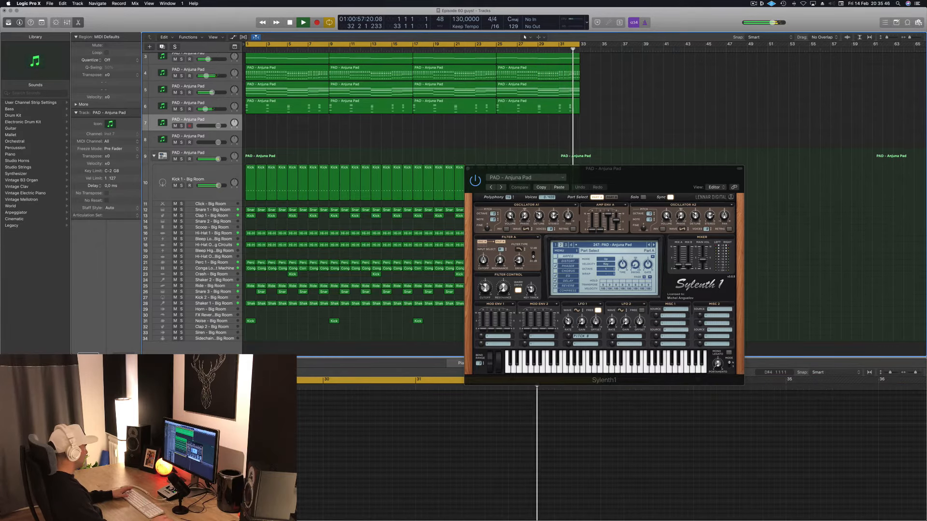
click(123, 398)
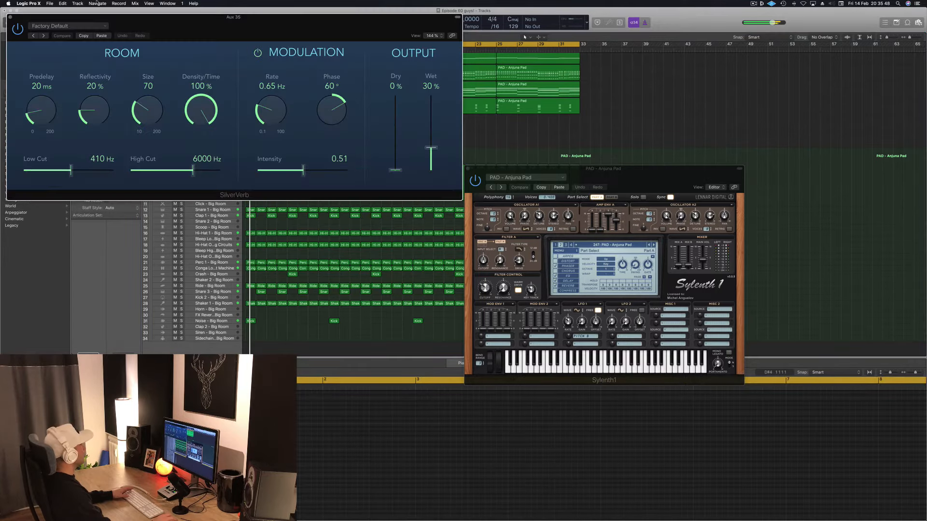
drag(253, 29, 451, 43)
click(282, 43)
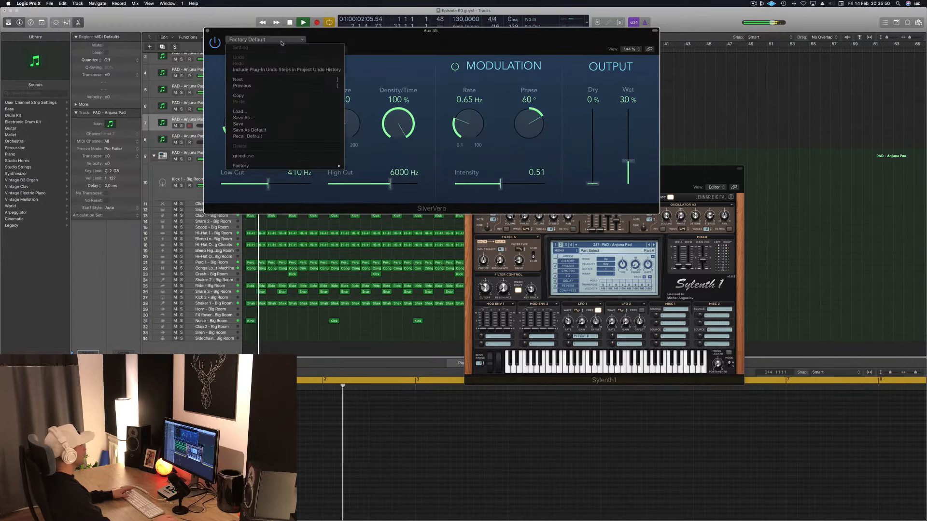
click(278, 157)
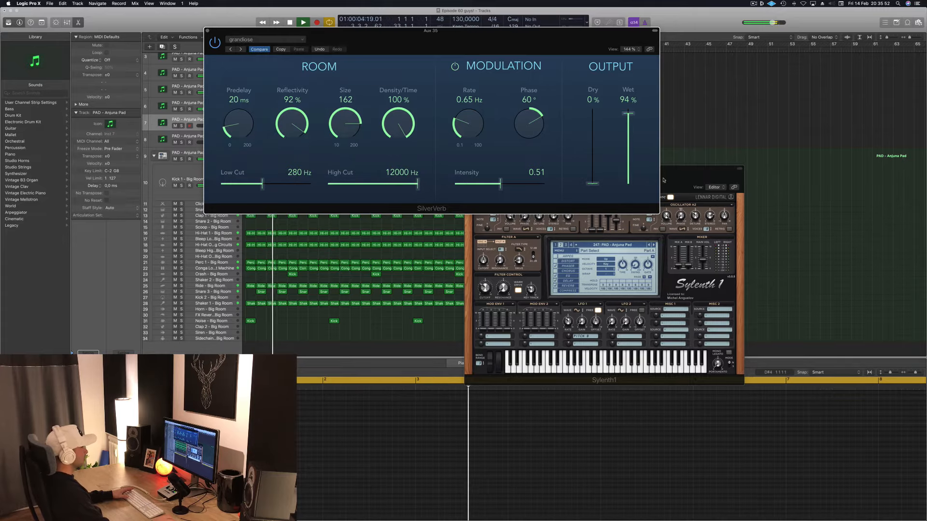
click(208, 31)
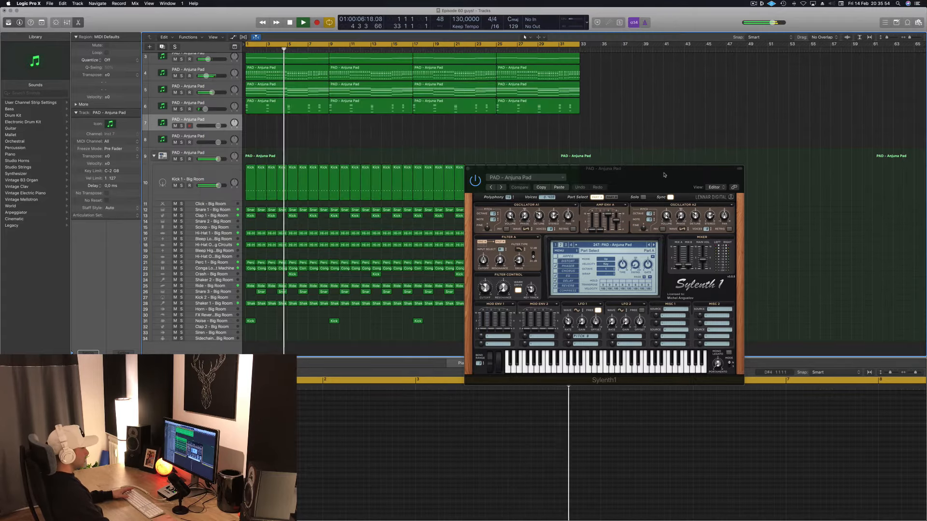
Open Musical Typing for PAD track 7 and raise its octave to C3.
click(226, 122)
click(226, 122)
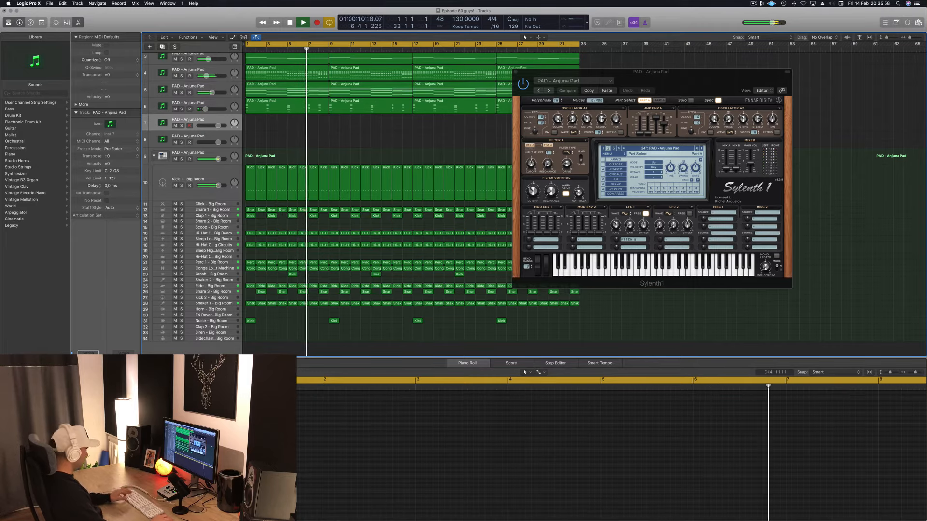
key(super+k)
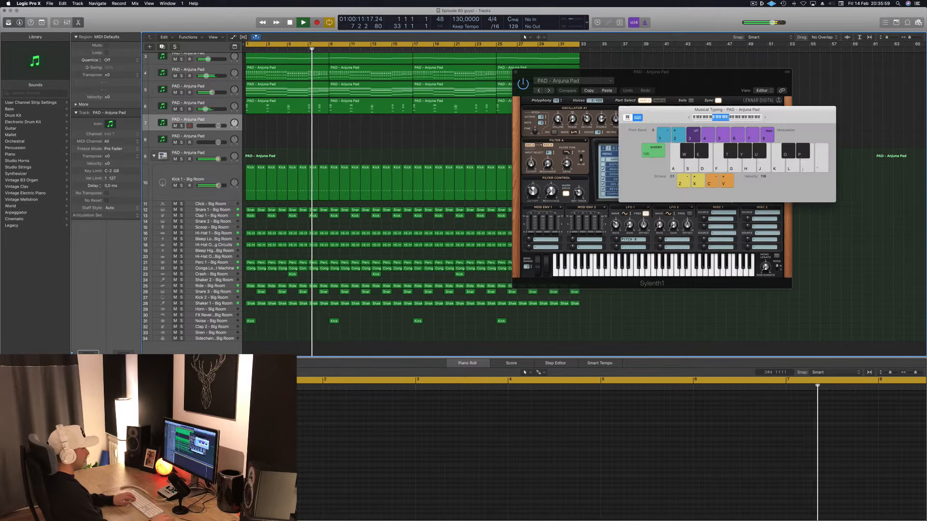
click(764, 117)
click(764, 118)
Try out melody notes on PAD track 7 over the running arrangement, raising the Musical Typing octave to C4.
key(j)
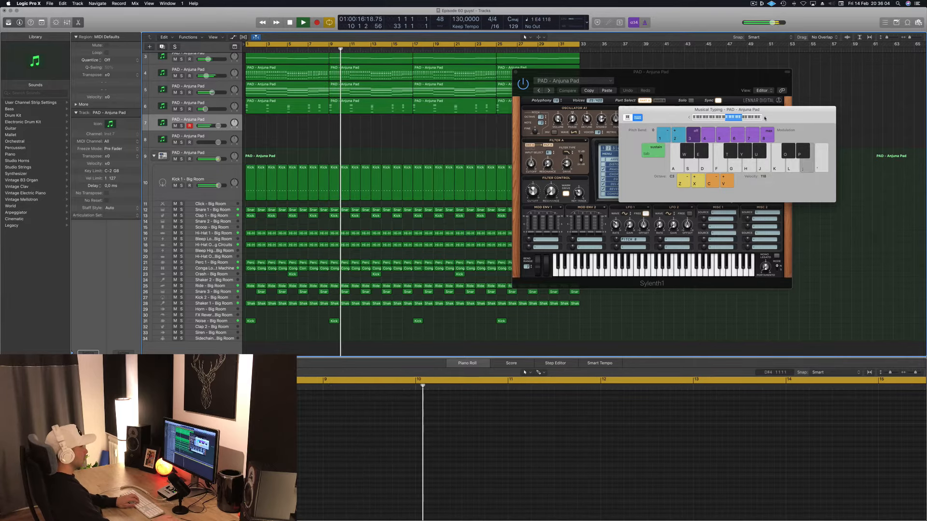
key(semicolon)
drag(743, 112, 548, 226)
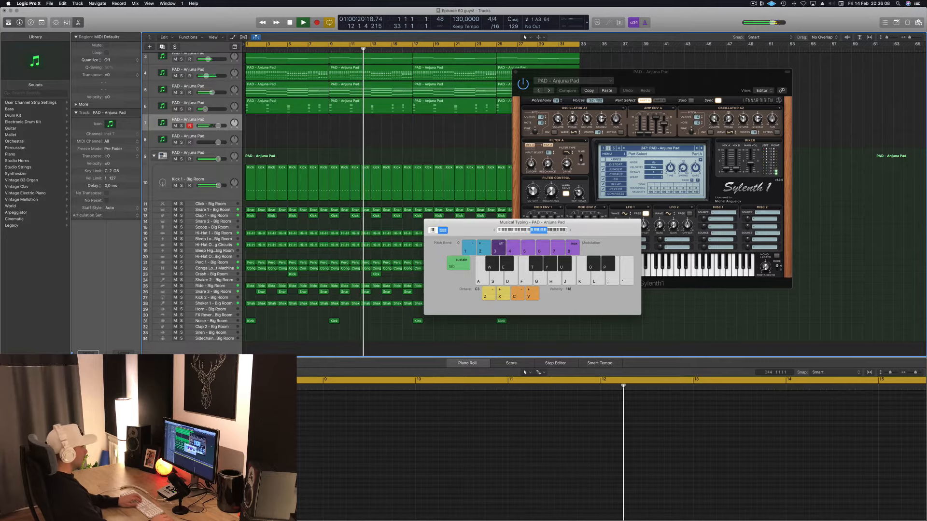
key(p)
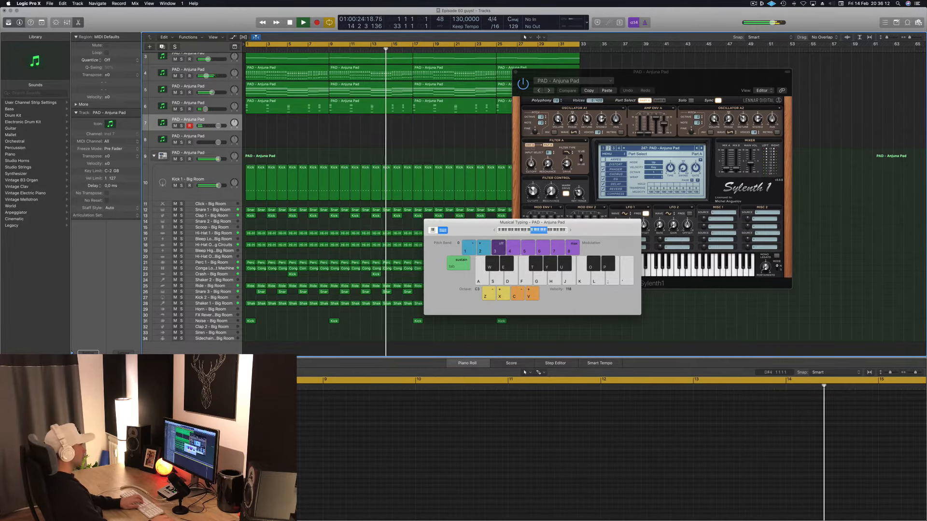
key(o)
key(t)
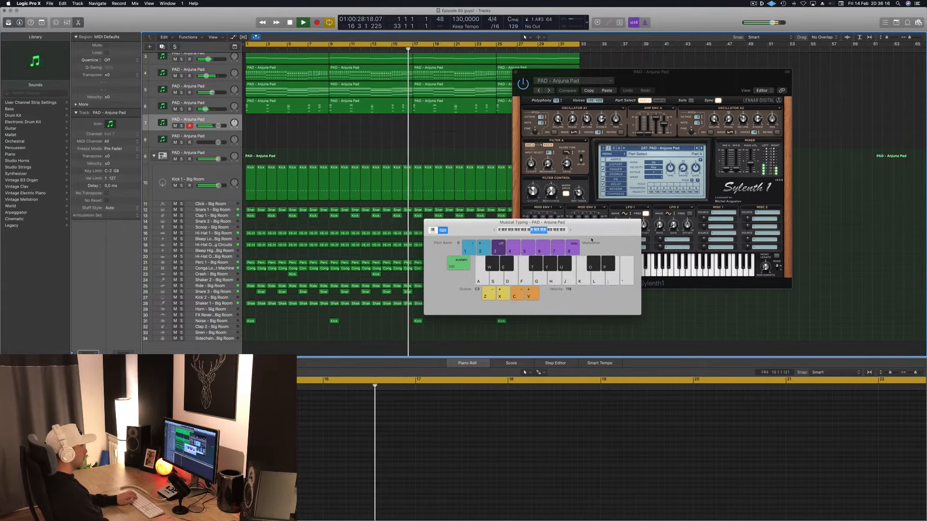
key(x)
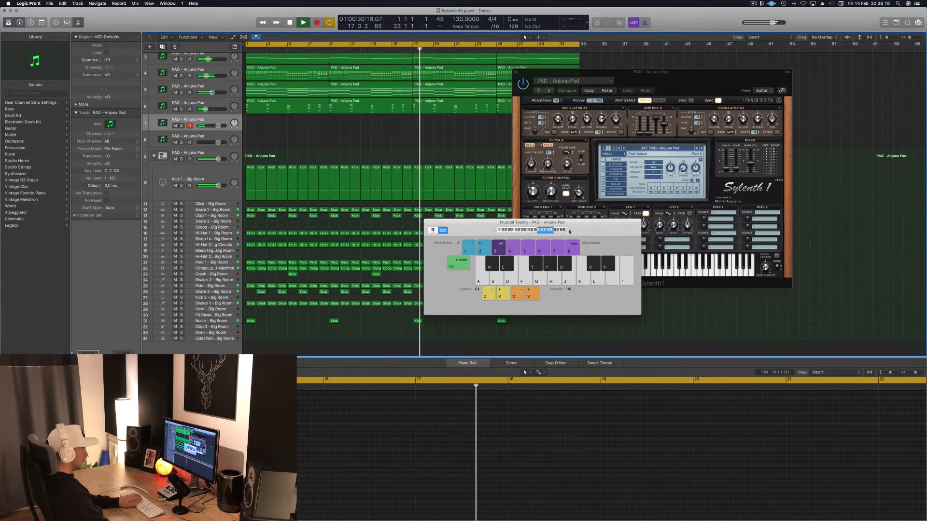
key(p)
key(o)
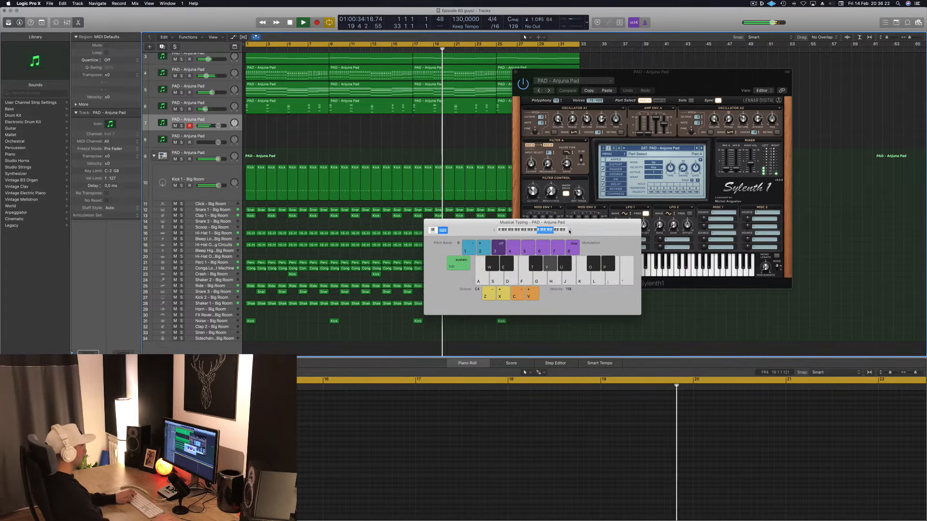
Try recording a melody take on PAD track 7 from around bar 20, stop playback and delete the recorded region.
key(r)
key(y)
key(y)
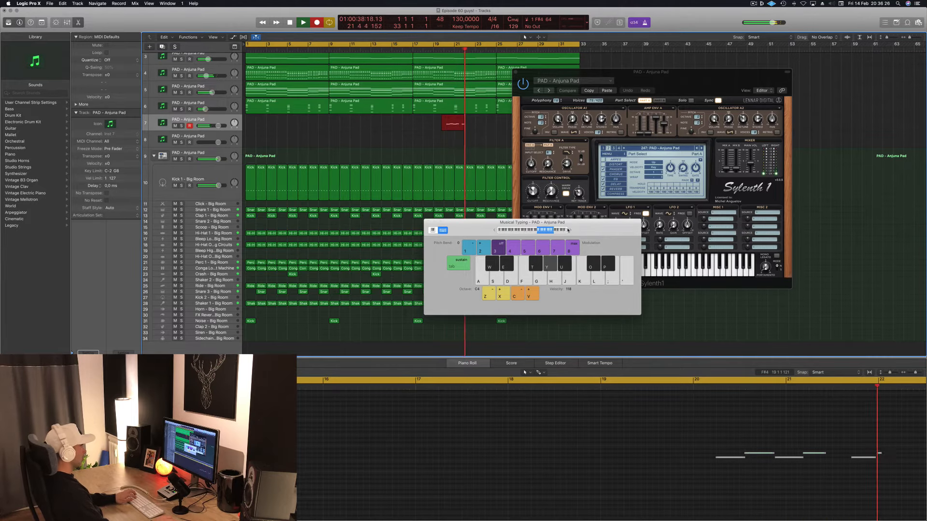
key(u)
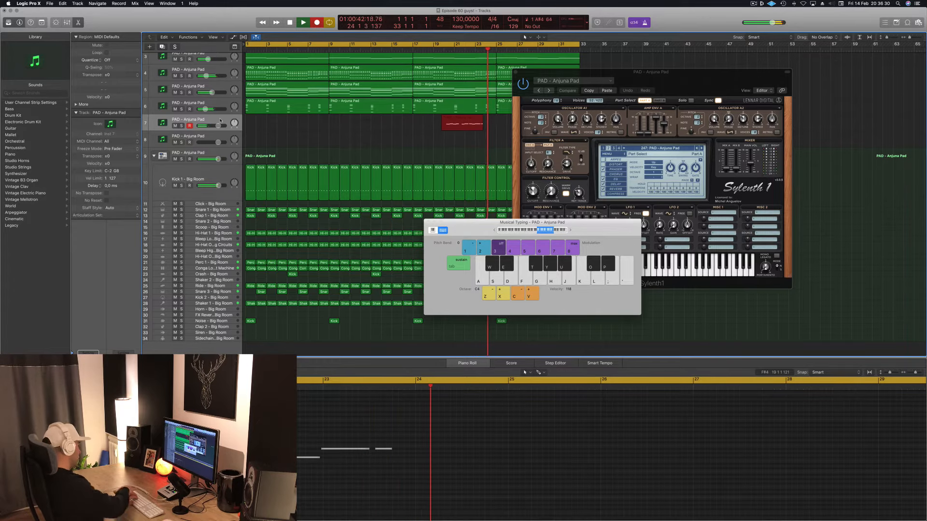
key(space)
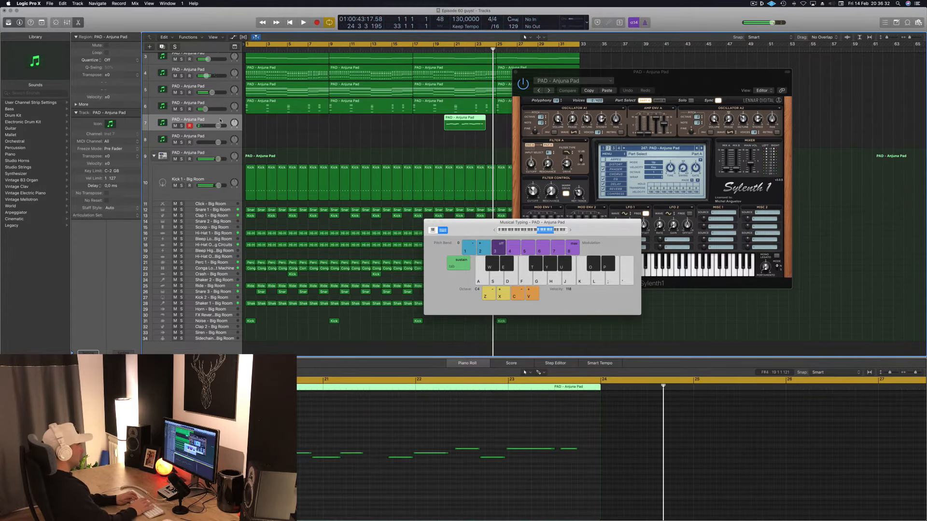
key(Delete)
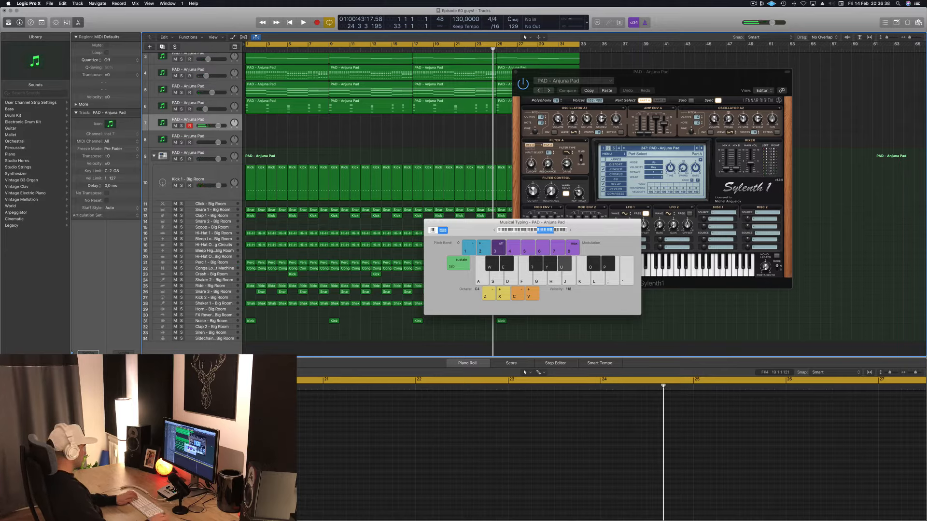
Play the arrangement from bar 1, uncover the tracks and try out melody notes on PAD track 7 at octave C4.
key(Return)
key(space)
drag(561, 225, 454, 109)
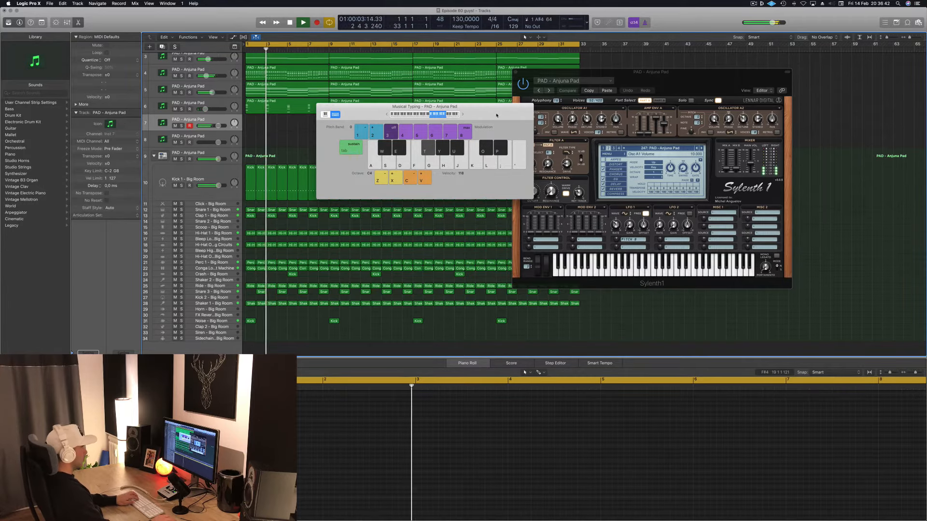
key(i)
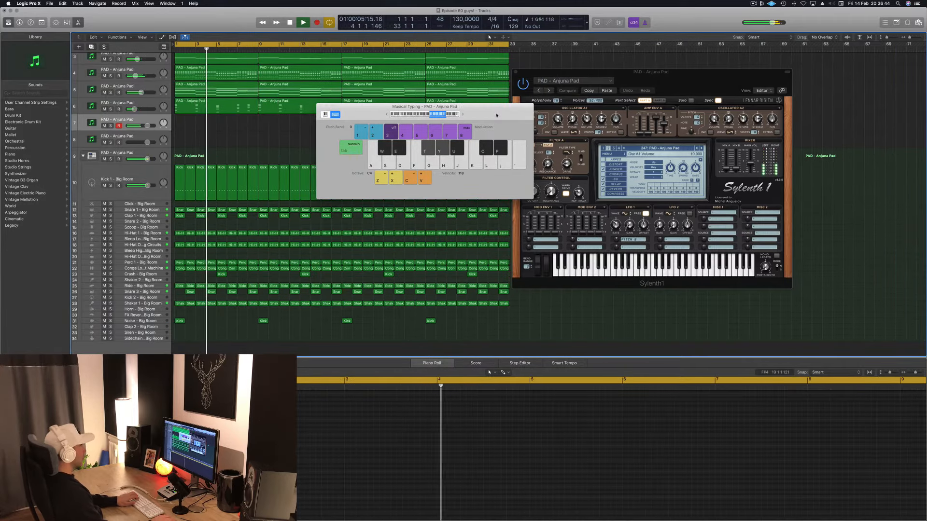
key(u)
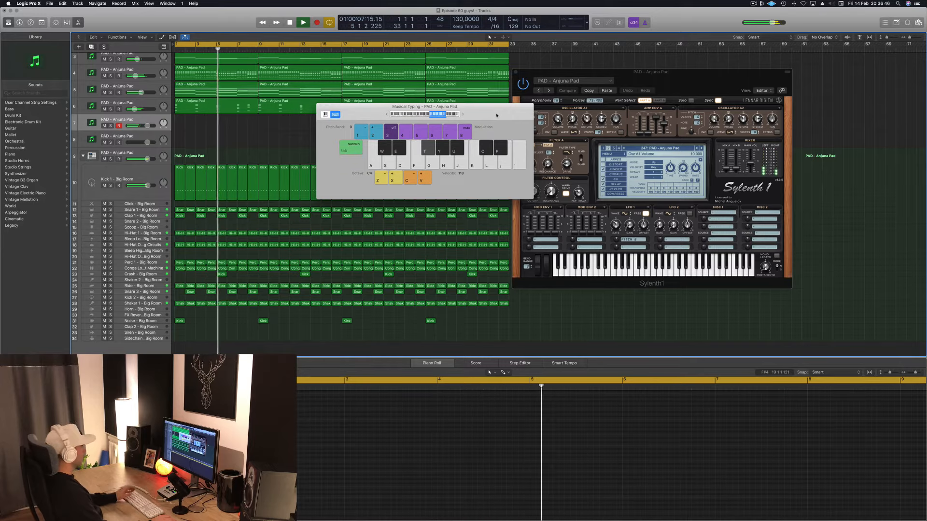
key(w)
key(e)
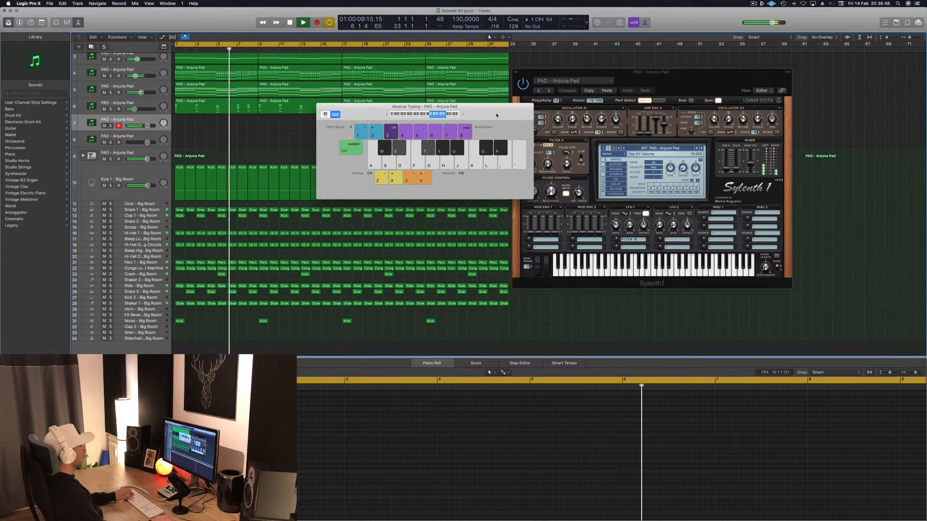
key(w)
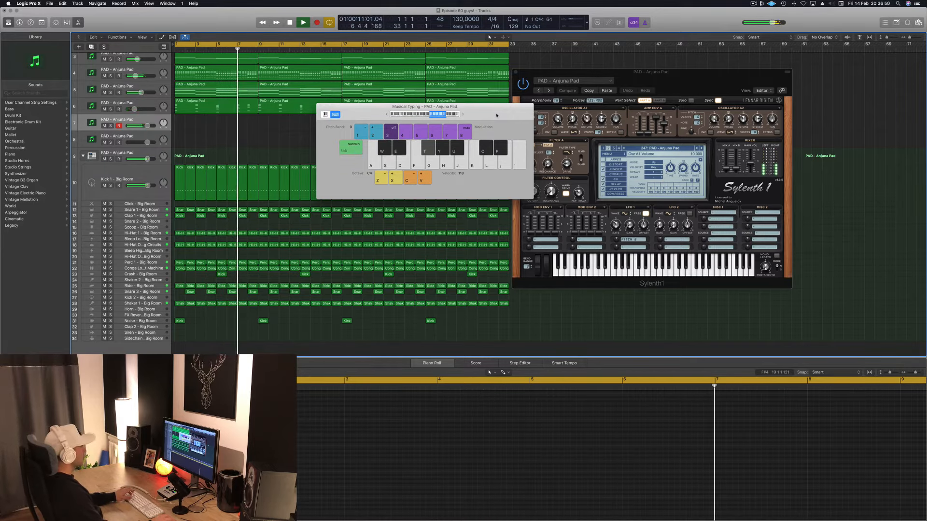
Lower the Musical Typing octave to C3 and try out melody notes on PAD track 7 over the running arrangement.
click(387, 115)
key(e)
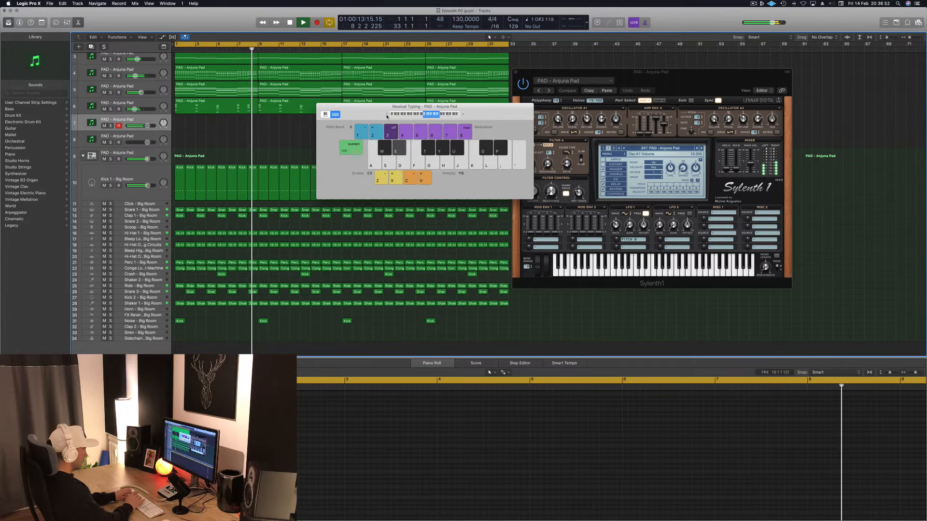
key(i)
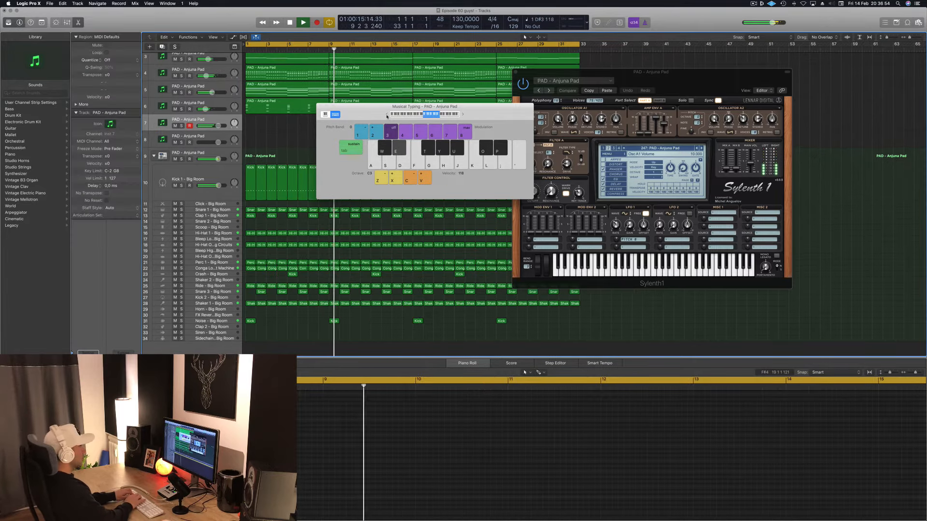
key(e)
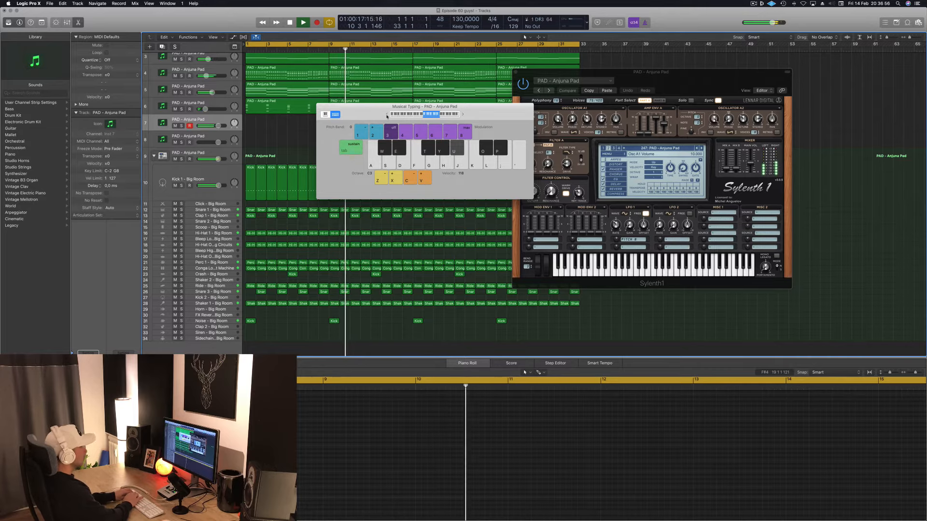
key(y)
key(t)
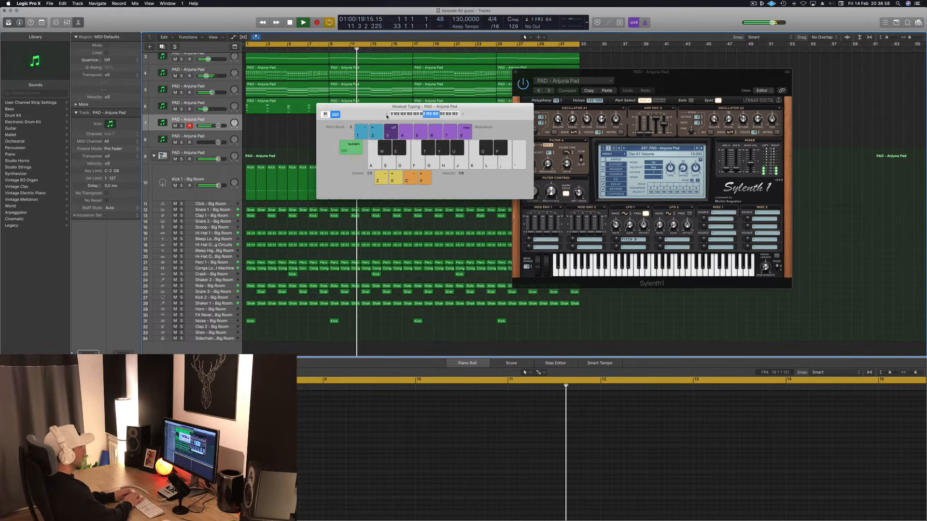
key(e)
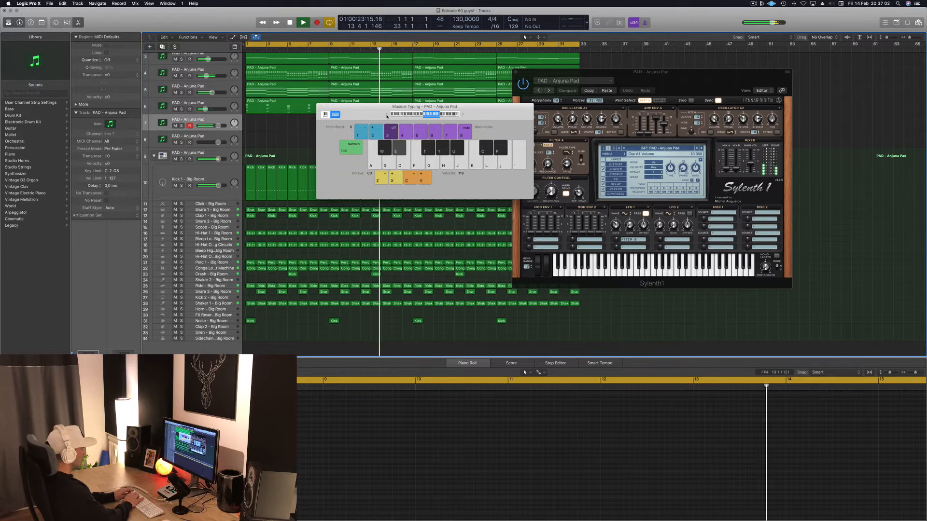
key(y)
key(e)
Record a Musical Typing melody take on PAD track 7 from bar 17 to the end of the cycle at bar 33.
key(r)
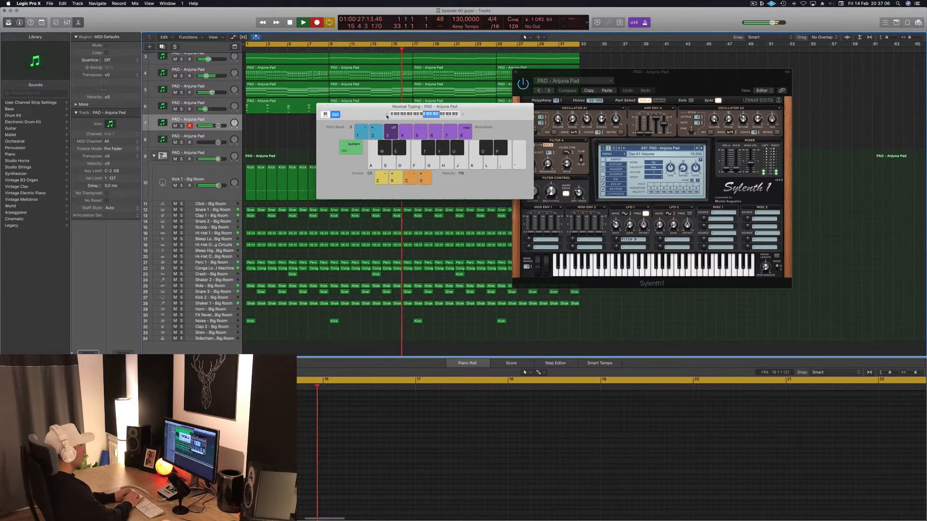
key(e)
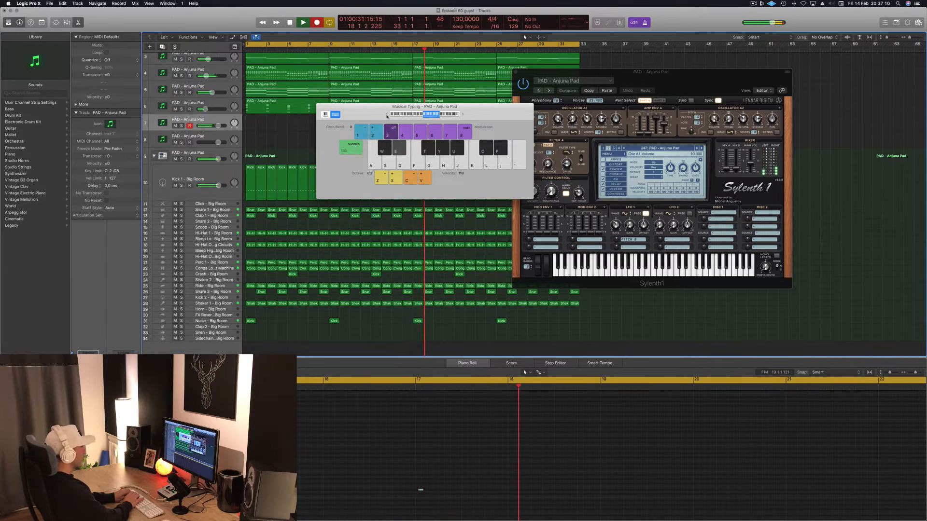
key(u)
key(y)
key(e)
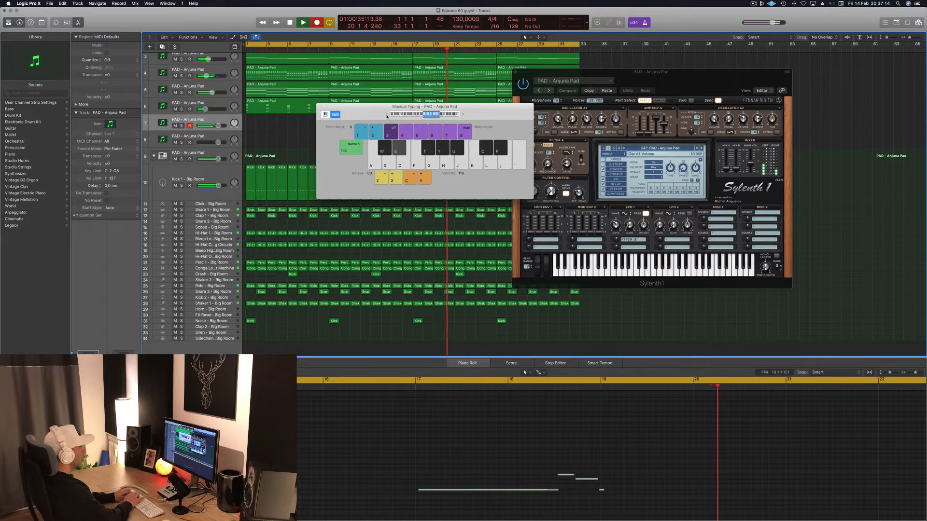
key(u)
key(e)
key(y)
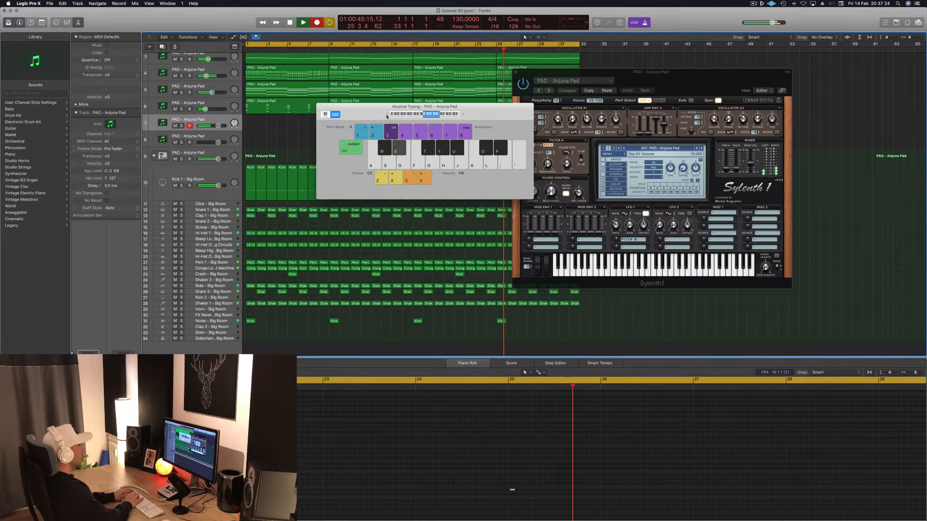
key(u)
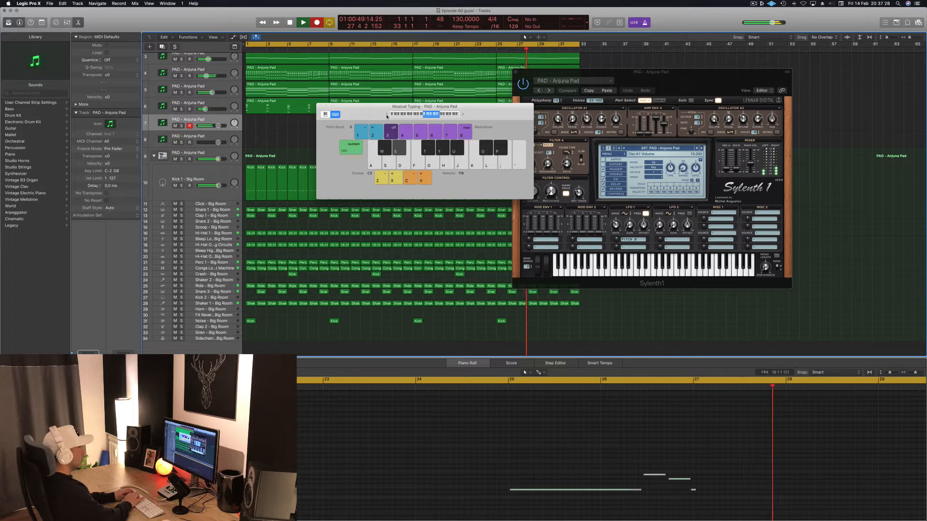
key(t)
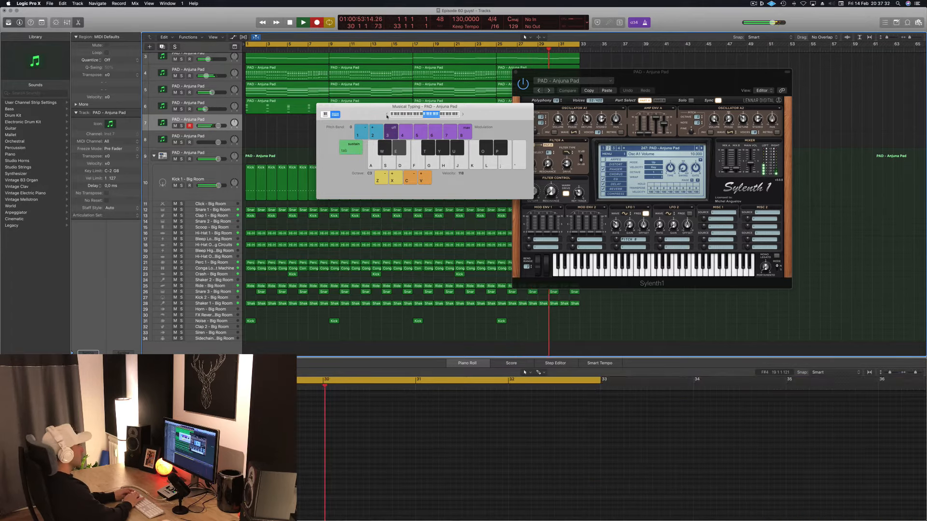
key(u)
key(e)
key(w)
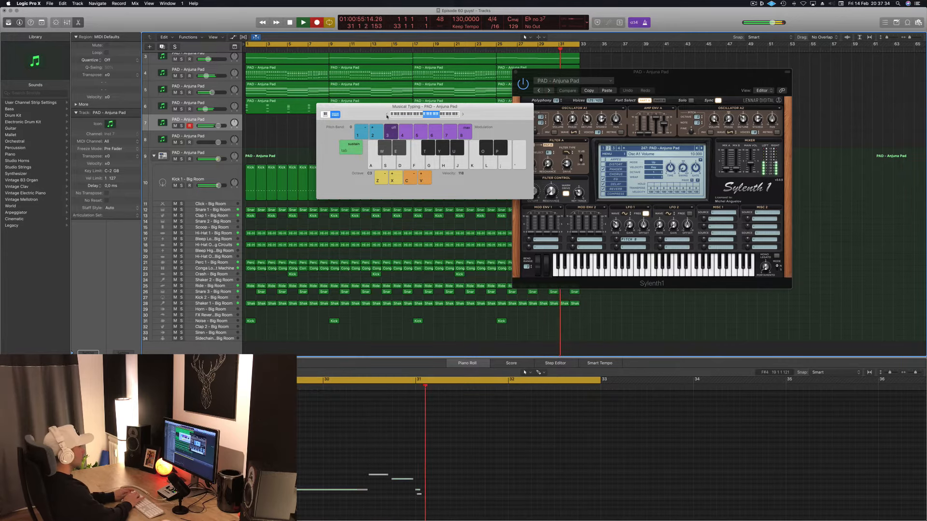
key(y)
key(t)
key(y)
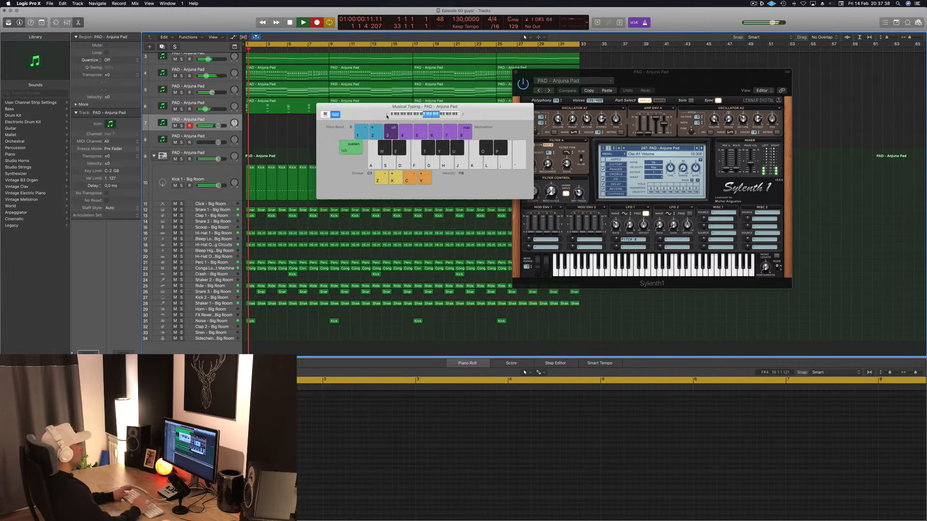
Move the Musical Typing and Sylenth1 windows aside and split the recorded melody region on PAD track 7 at bar 25.
drag(492, 113, 747, 96)
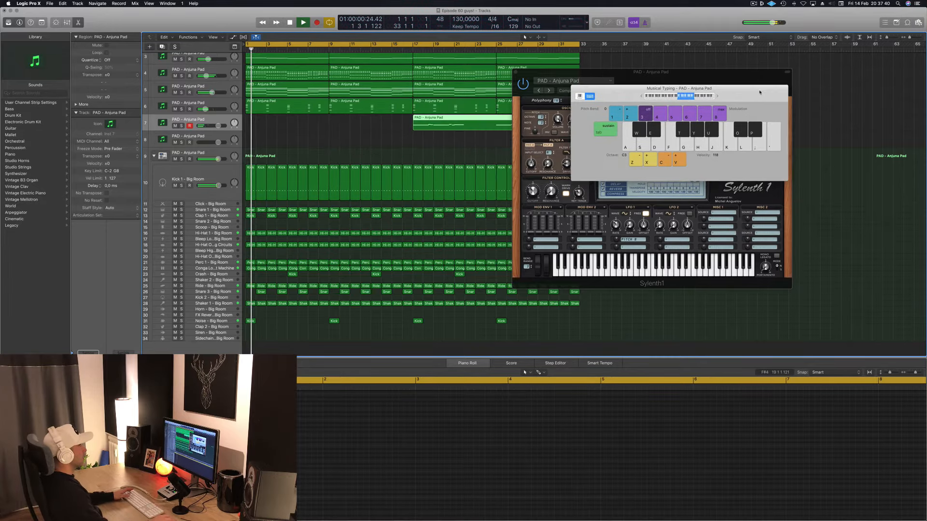
drag(603, 72, 761, 85)
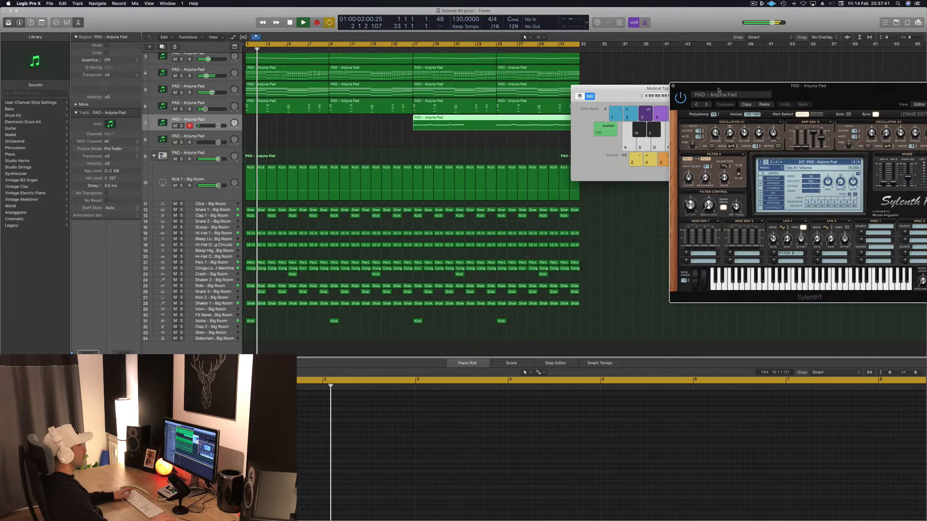
super+click(495, 124)
super+click(495, 124)
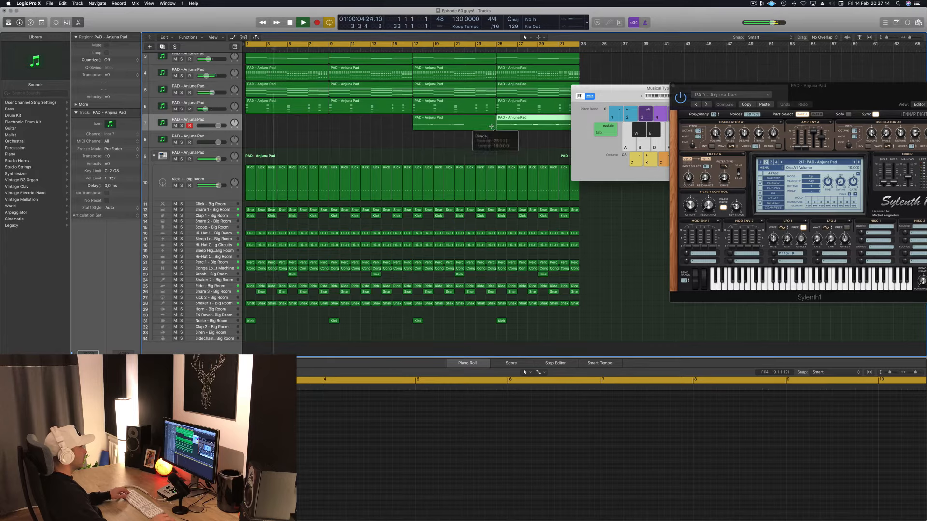
Delete the first half of the split melody region, stop playback and move the remaining half to bar 1.
click(471, 123)
key(Delete)
key(space)
drag(529, 121, 230, 118)
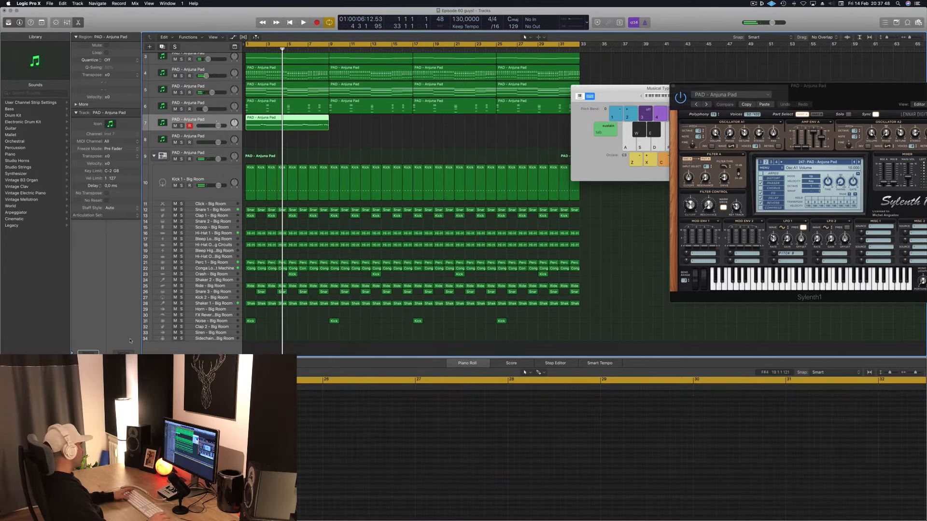
Listen to the melody region from bar 1 and quantize its notes to 1/16 Note.
key(space)
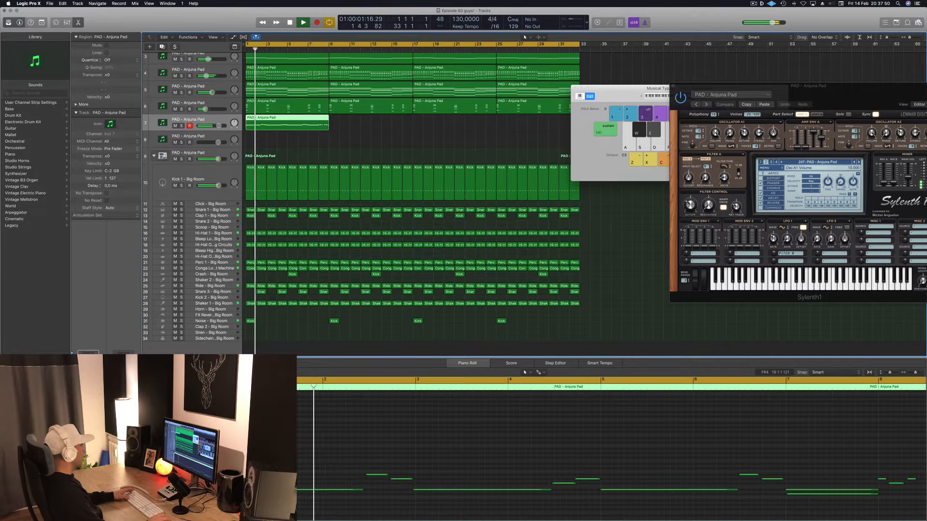
drag(897, 83, 687, 19)
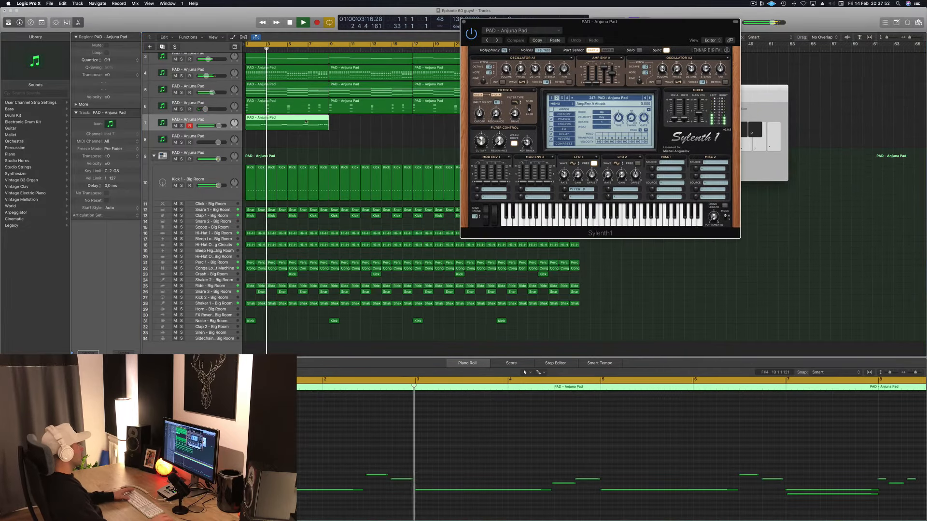
key(space)
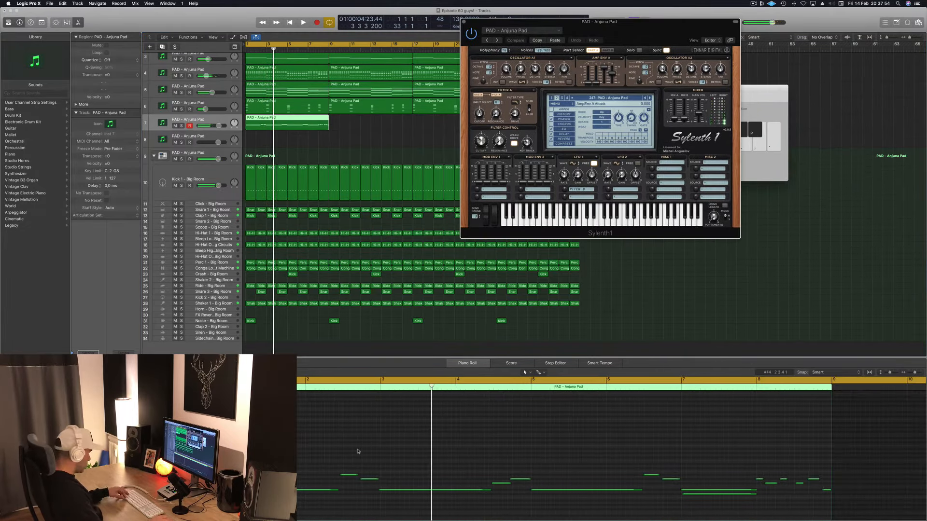
click(350, 455)
key(space)
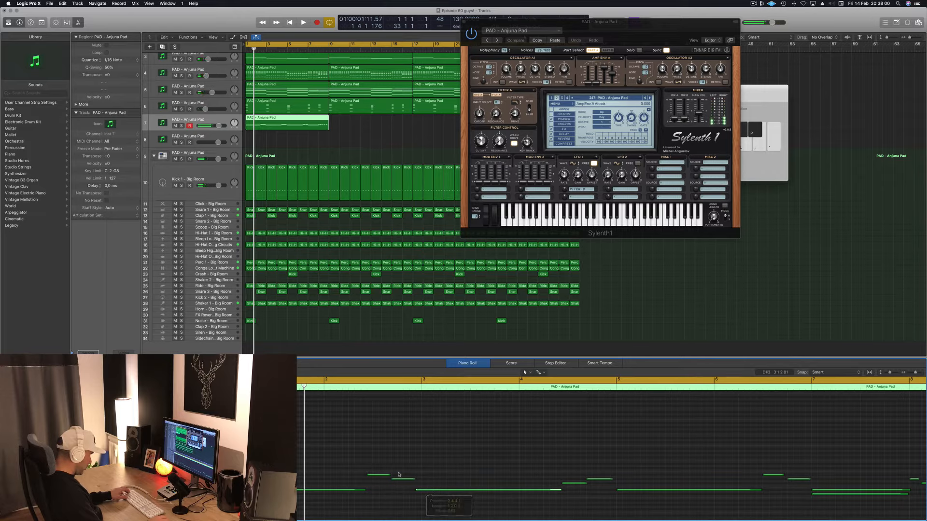
Shift the melody notes between bars 2 and 5 a sixteenth later and lengthen the preceding long note to meet them.
drag(375, 462, 556, 489)
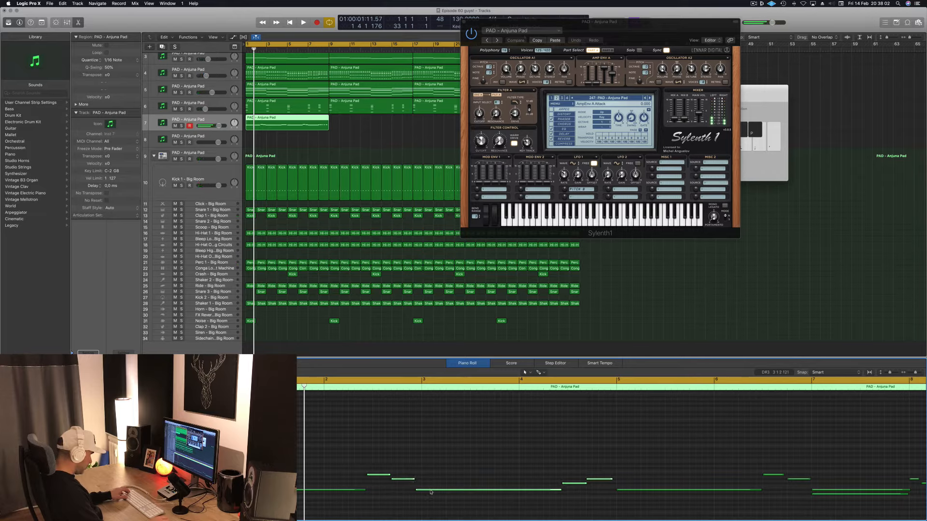
drag(386, 472, 537, 496)
drag(472, 492, 474, 492)
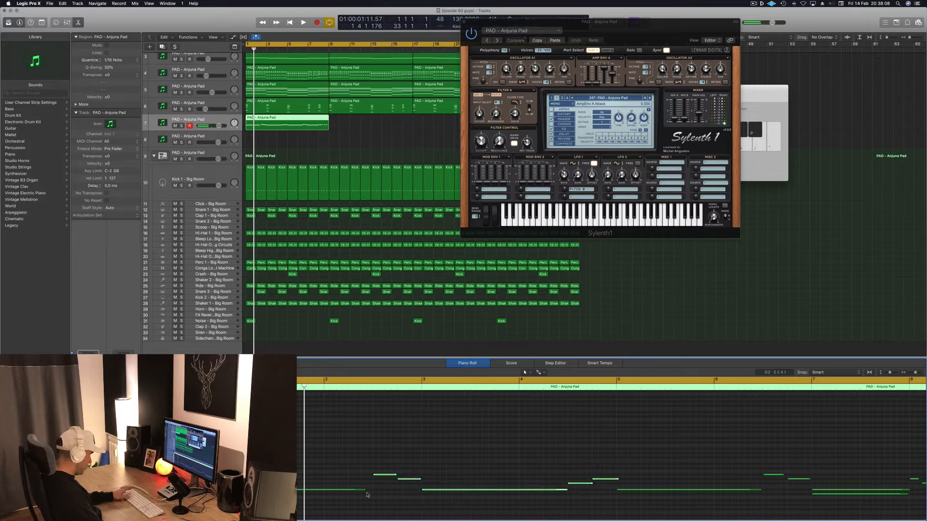
drag(365, 488, 370, 490)
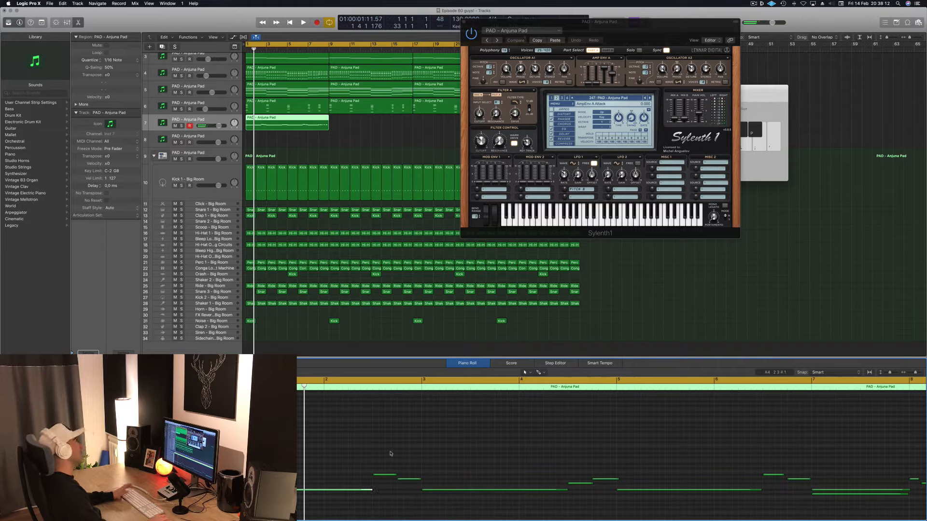
Play back the edited melody, reposition the Sylenth1 window and adjust its Filter Control cutoff.
key(space)
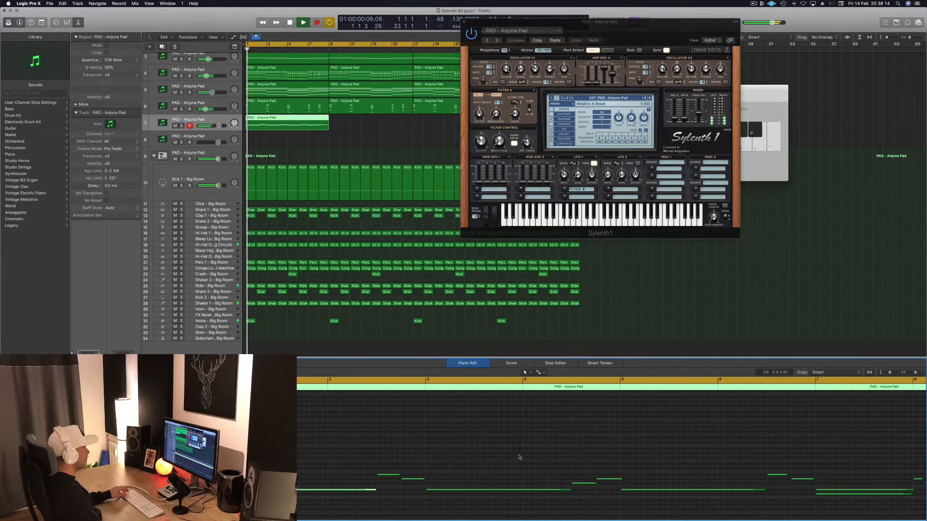
scroll(462, 447, down, 5)
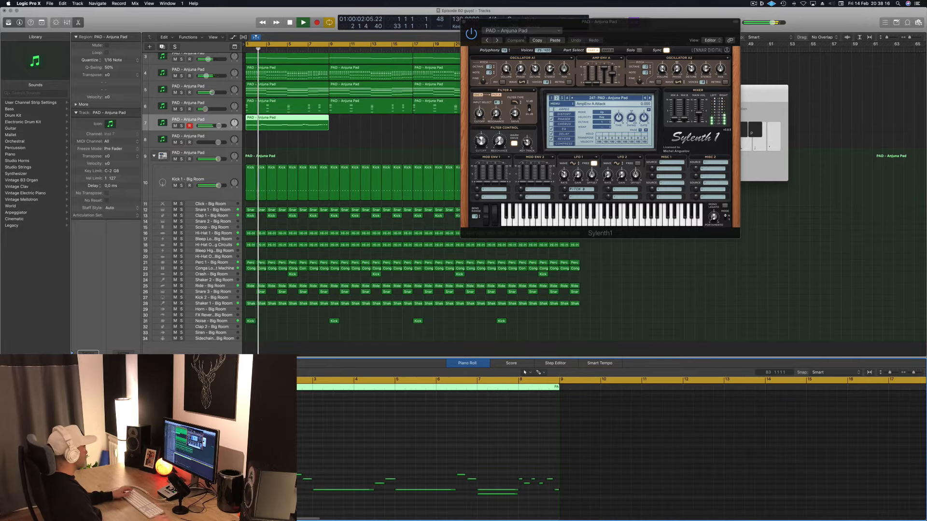
drag(598, 21, 672, 82)
key(space)
drag(775, 168, 774, 172)
drag(740, 95, 710, 95)
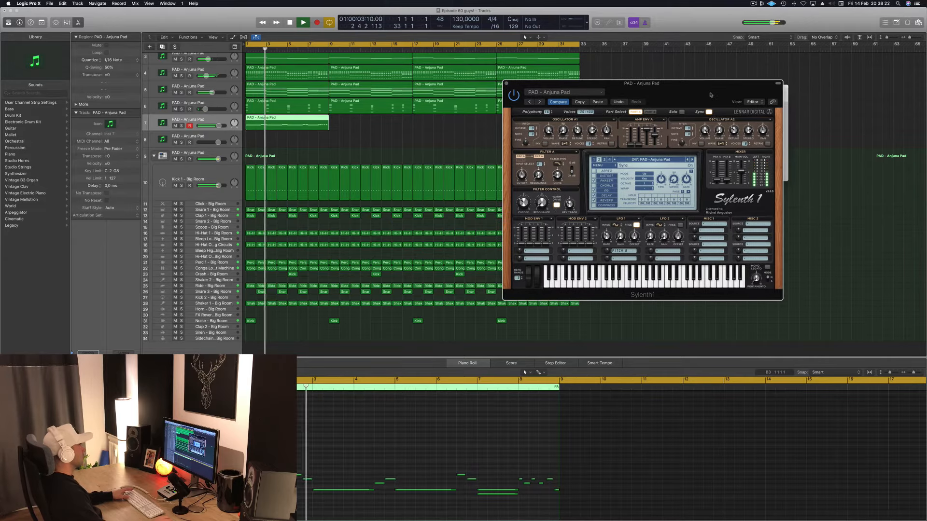
key(space)
key(space)
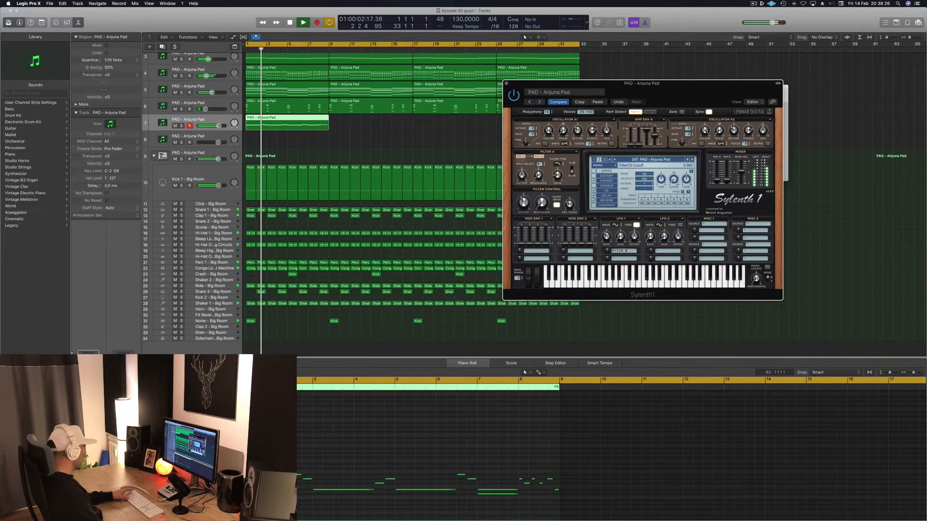
Delete the lower of the two overlapping long notes at bar 7 in the melody region.
click(613, 444)
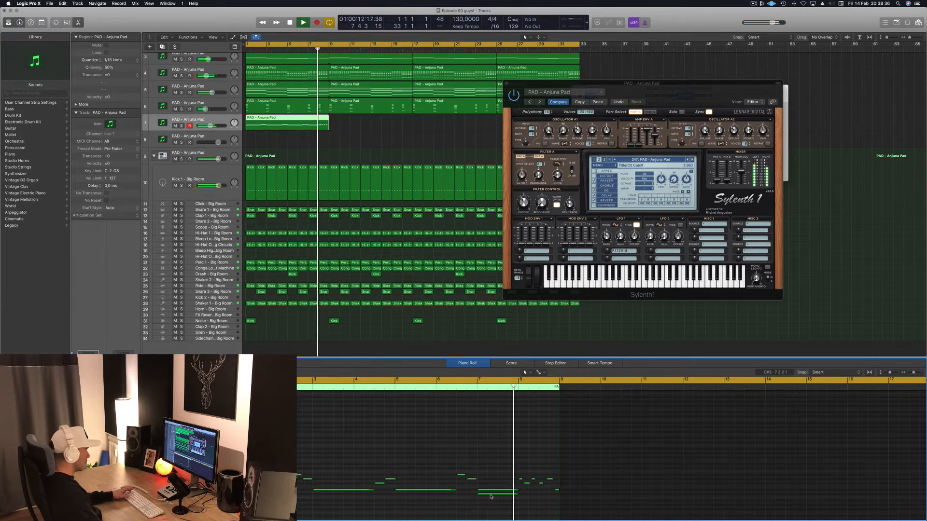
key(Delete)
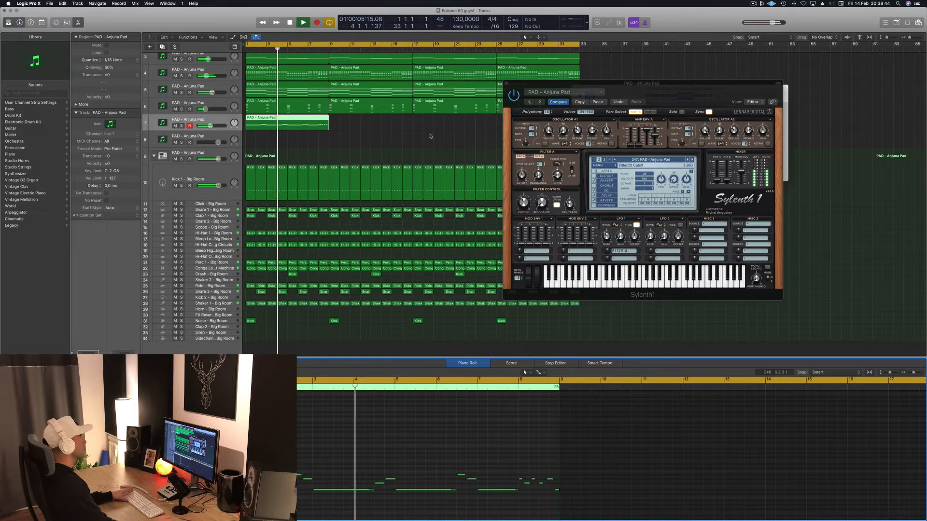
Move the Sylenth1 window clear of the arrangement and replay the melody from bar 1.
drag(693, 91, 798, 64)
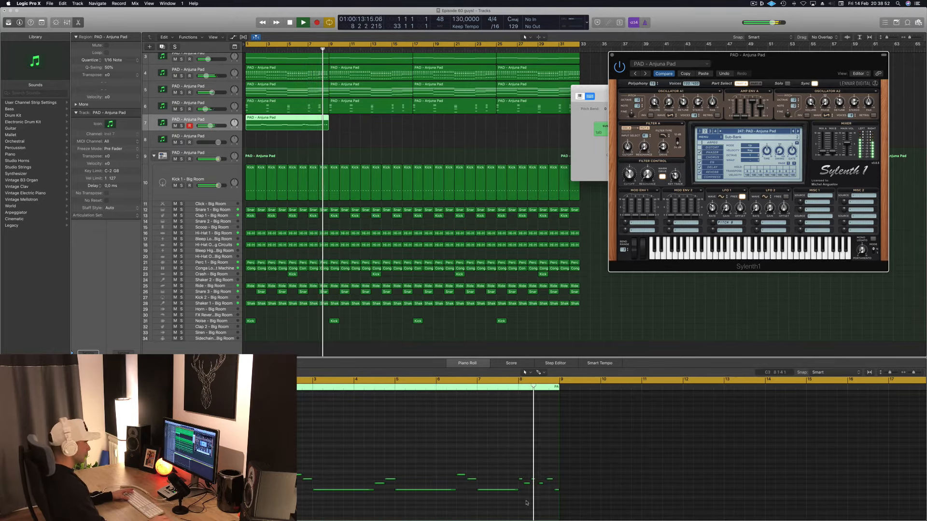
key(space)
key(Return)
key(space)
key(Return)
key(space)
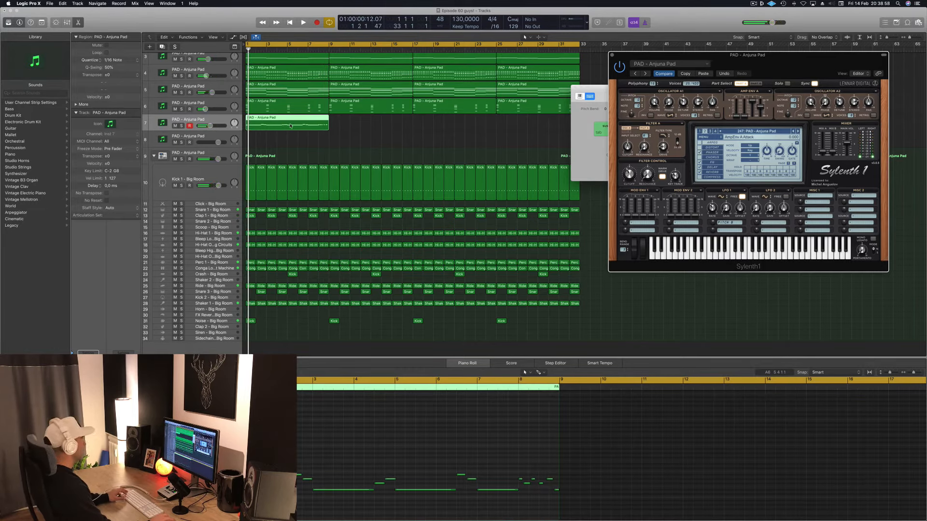
Split the melody region at bar 5, splitting the crossing notes, and delete its second half.
click(434, 139)
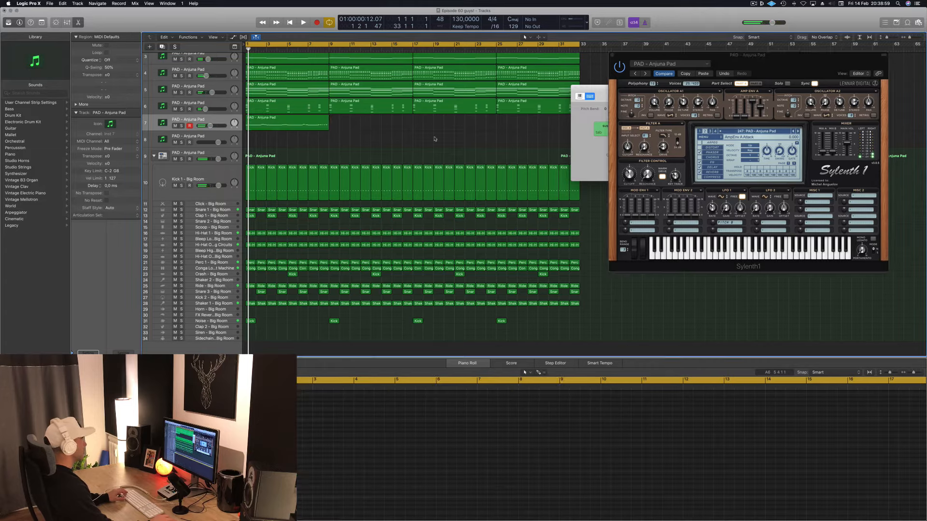
click(287, 125)
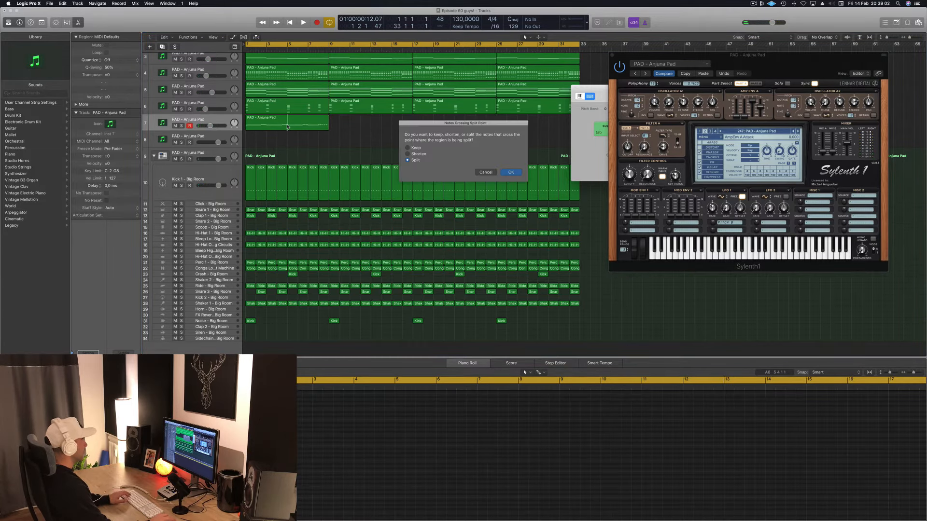
click(511, 173)
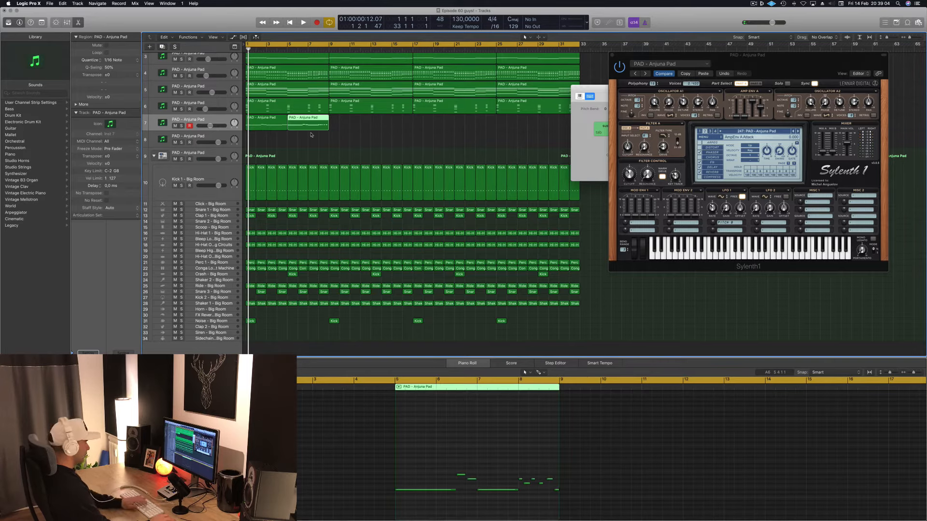
click(259, 127)
Adjust the last melody note to end at bar 5 and copy the four-bar region to bar 5.
key(space)
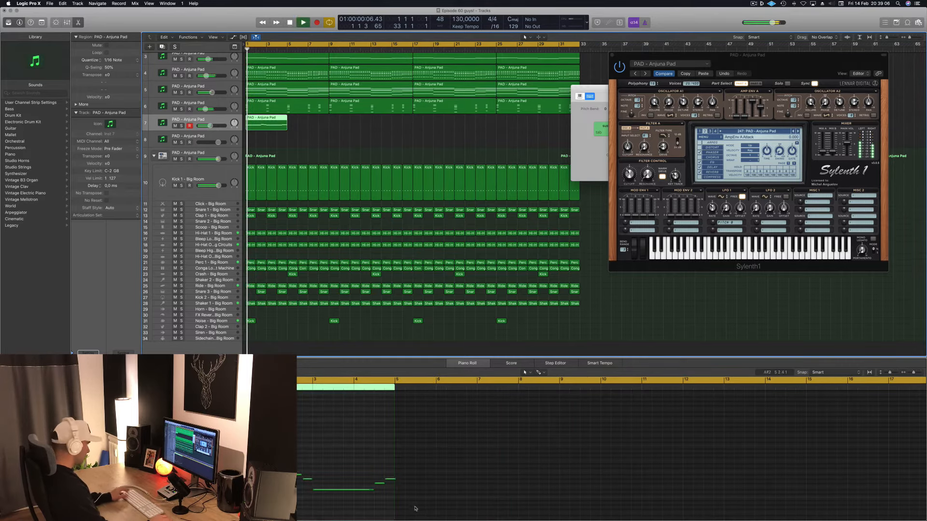
scroll(381, 491, right, 3)
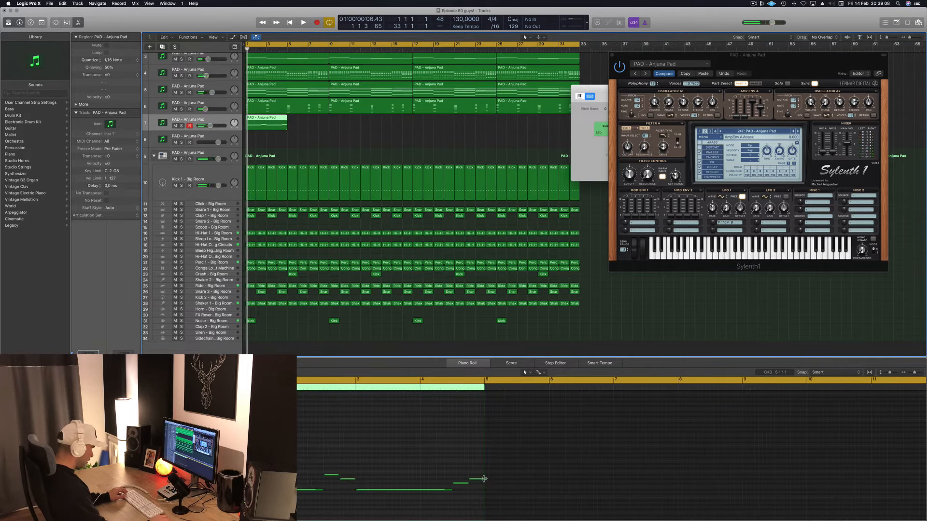
drag(484, 478, 485, 481)
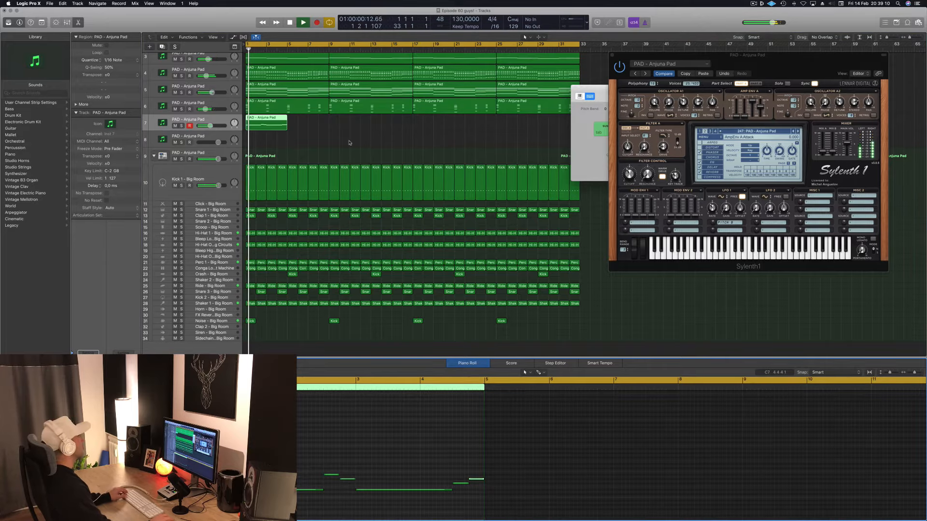
drag(271, 124, 142, 158)
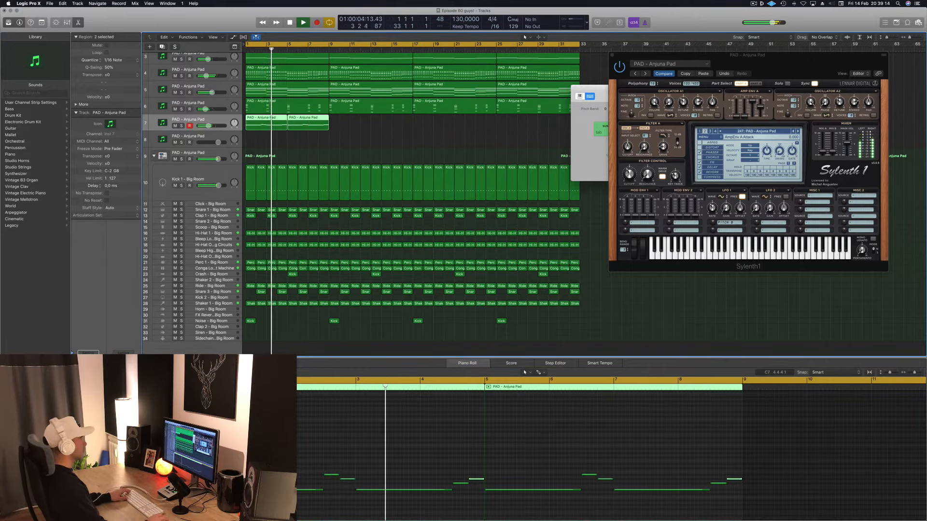
Listen to the repeated four-bar melody from bar 1 while repositioning the Sylenth1 window.
drag(676, 55, 396, 202)
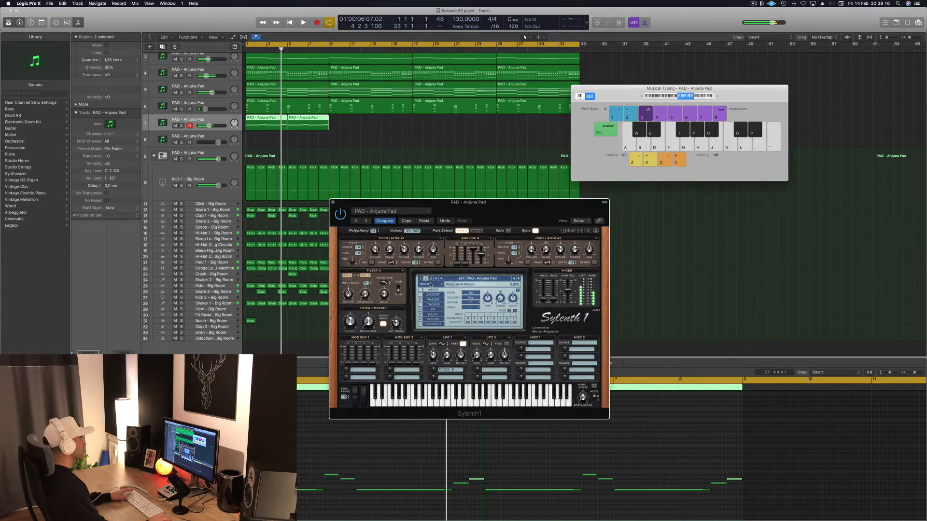
key(Return)
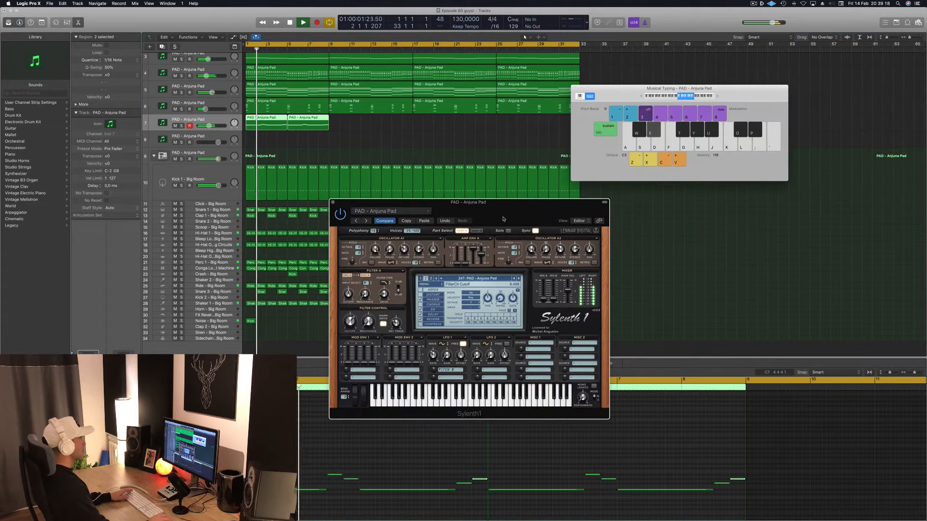
drag(503, 219, 593, 178)
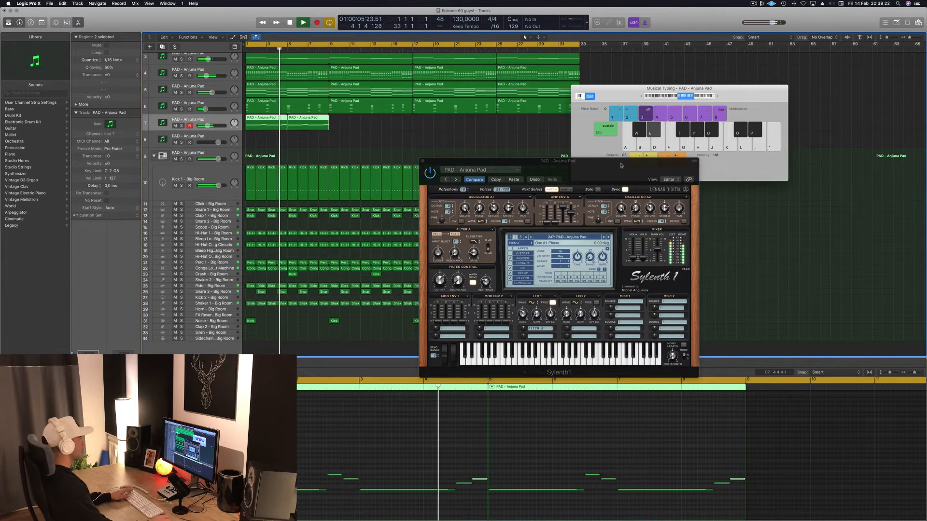
drag(621, 166, 630, 161)
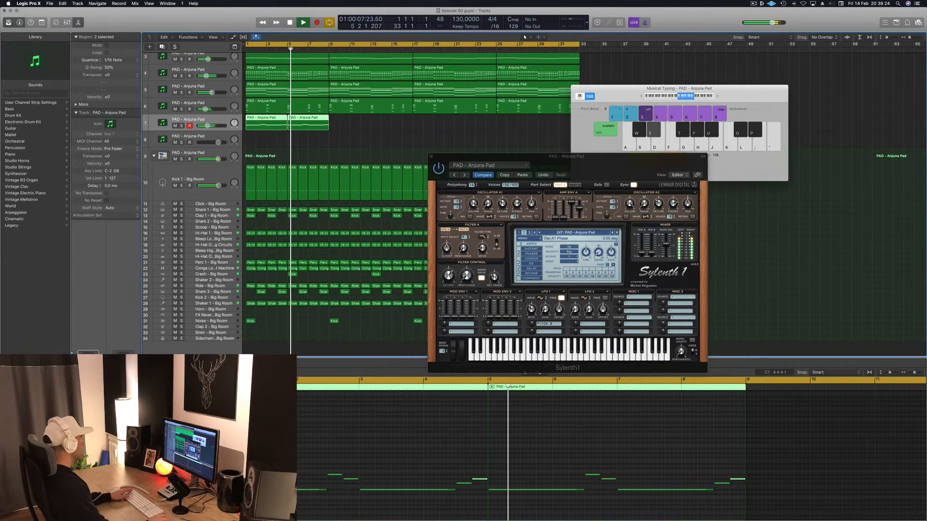
drag(633, 166, 704, 85)
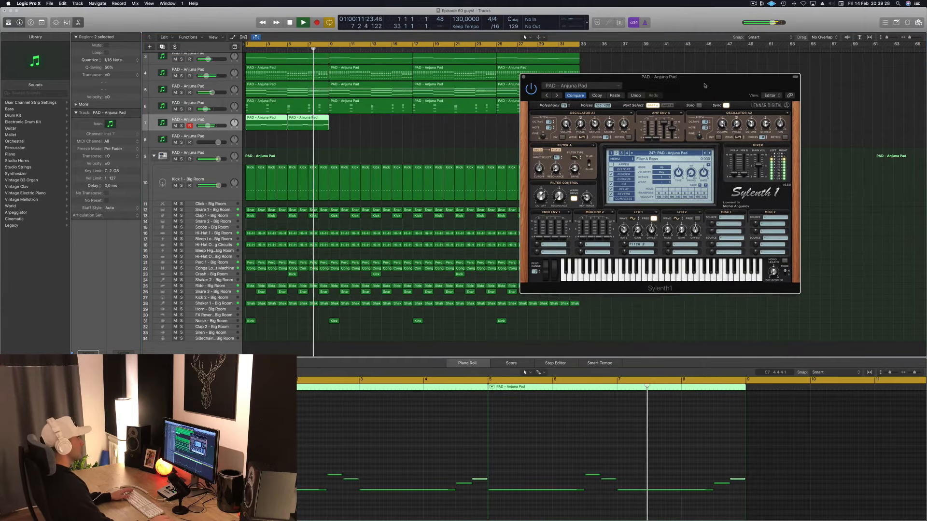
key(space)
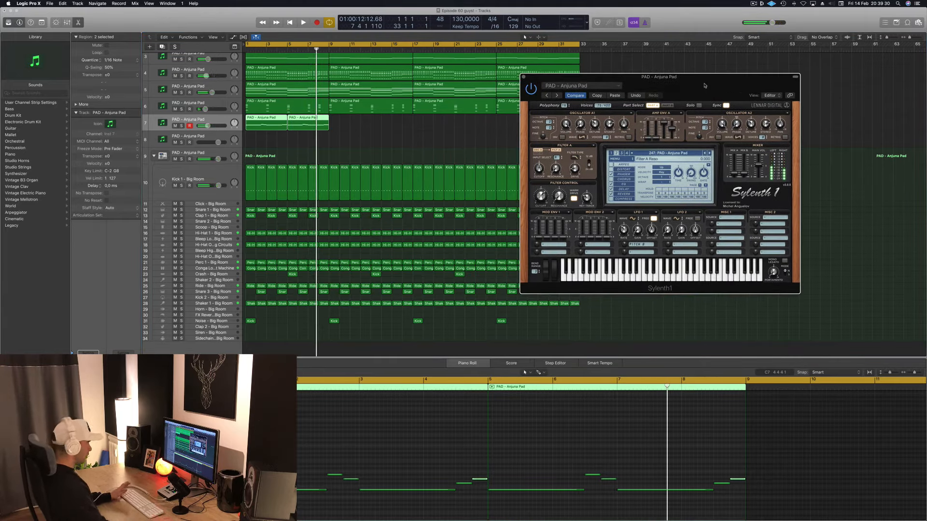
key(Return)
key(space)
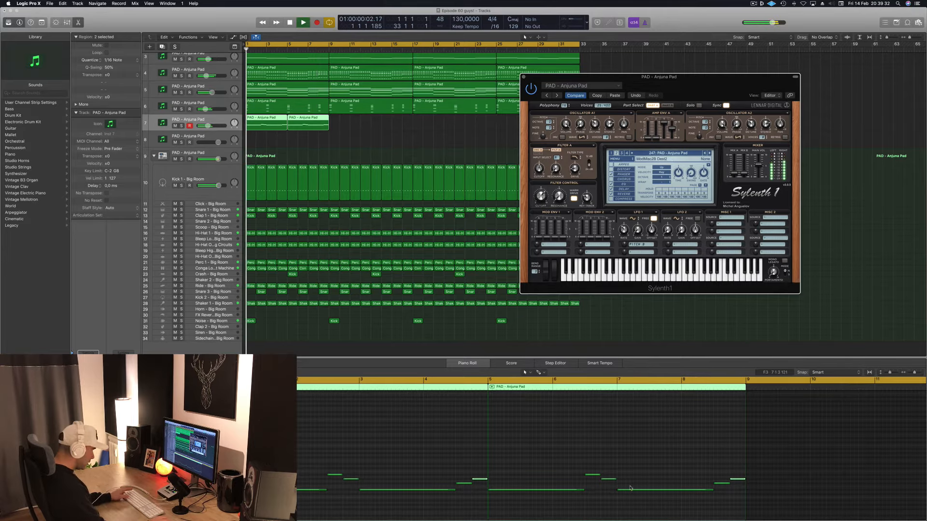
key(Return)
key(space)
Try lowering the long melody note at bar 3 by two semitones and listen from bar 1.
click(439, 490)
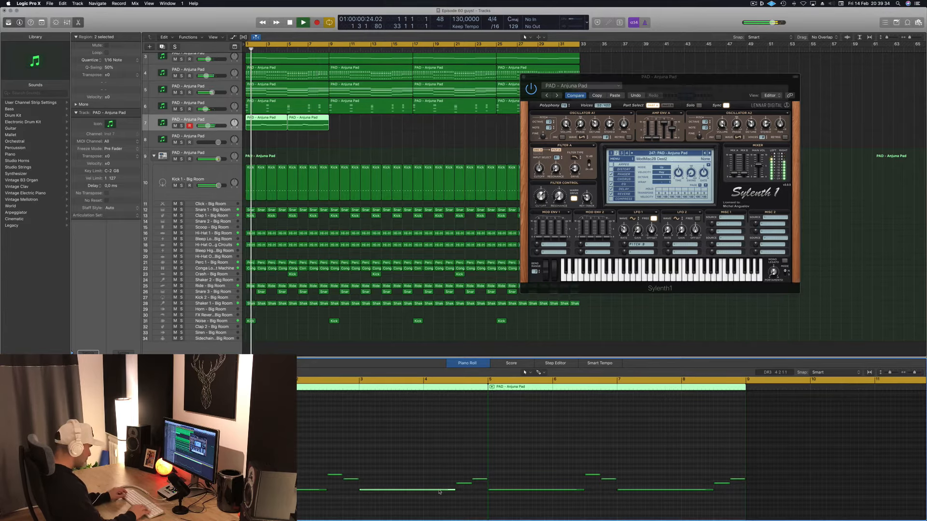
key(alt+Down)
key(alt+Down)
key(Return)
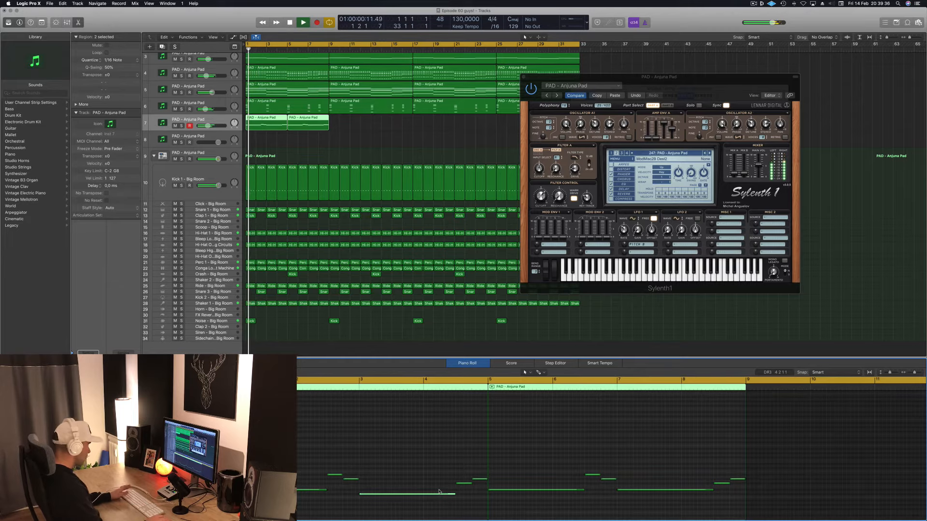
scroll(438, 475, down, 1)
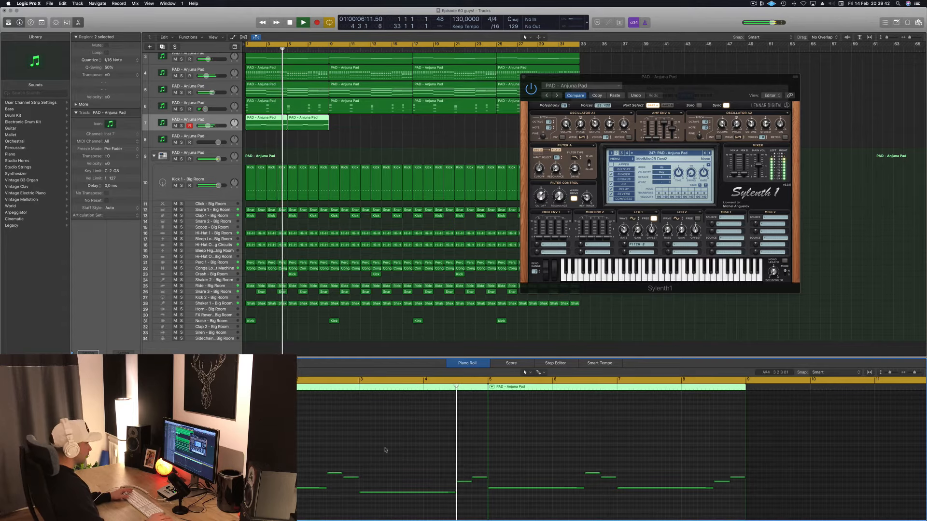
Join the two four-bar melody regions into one region up to bar 9 and replay it.
key(Return)
click(275, 125)
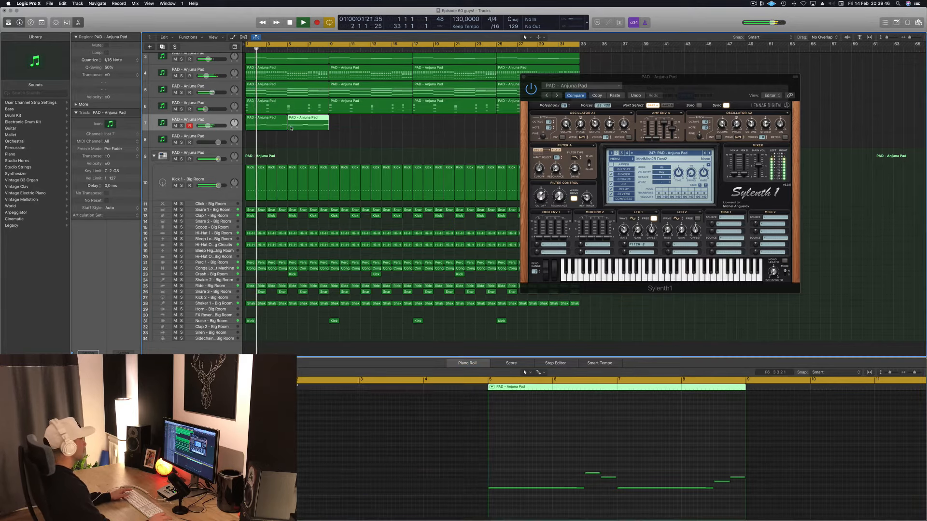
key(space)
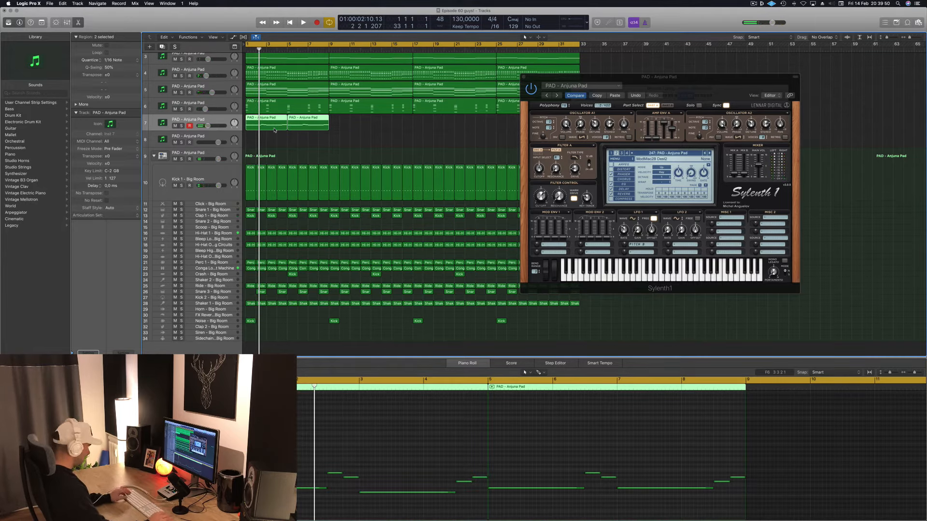
key(super+k)
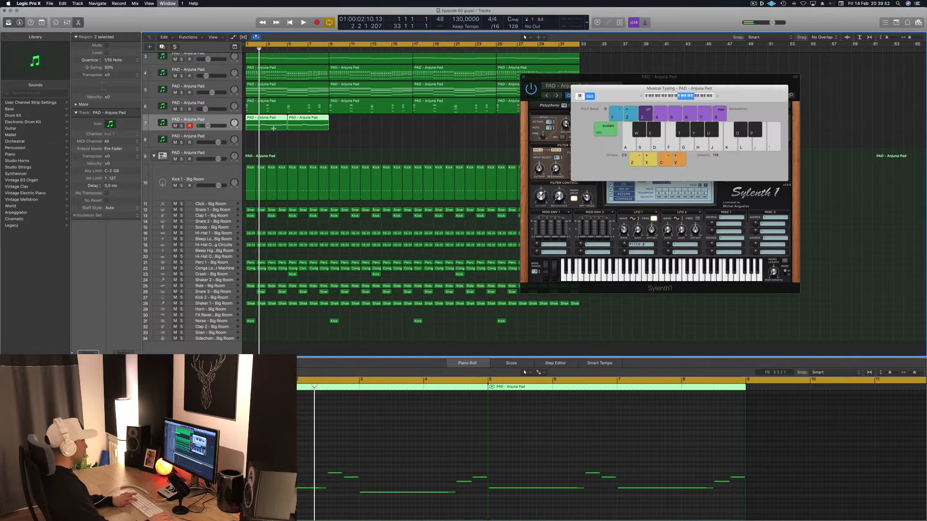
key(super+k)
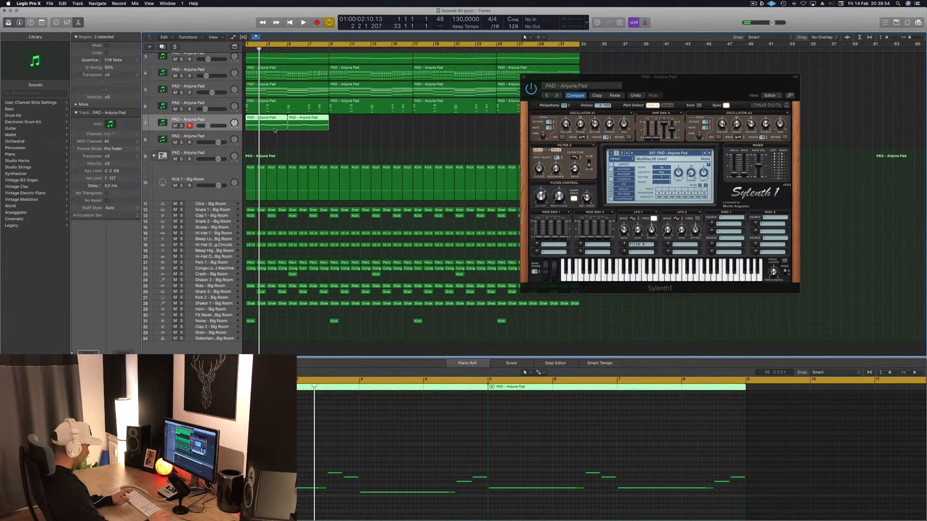
key(Return)
key(space)
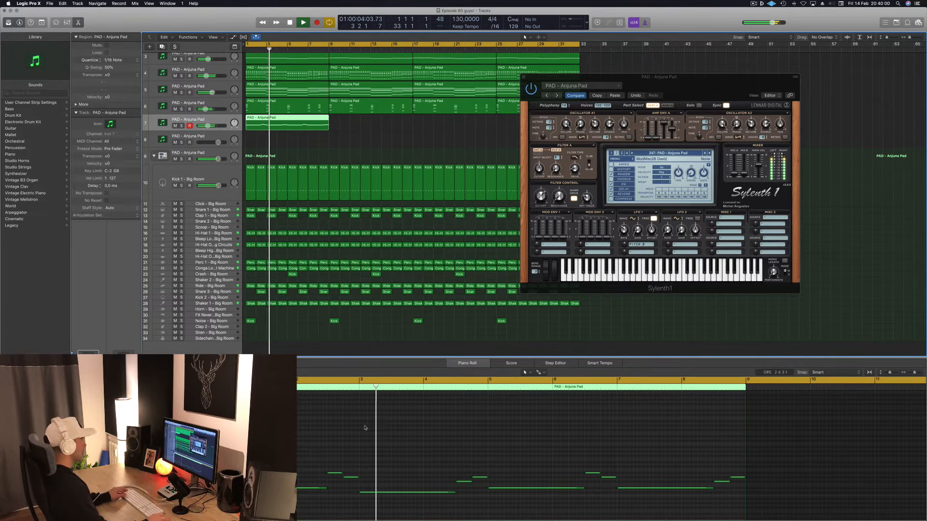
Try raising the long melody note at bar 3 by eight semitones and play it back.
scroll(376, 426, left, 3)
key(space)
click(354, 492)
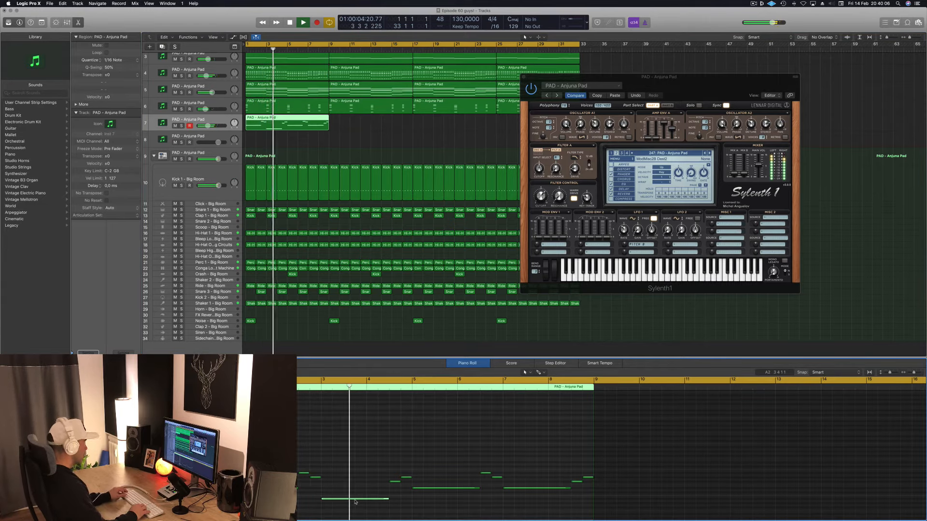
key(alt+Up)
key(alt+Up)
key(alt+Up)
key(alt+Up)
key(alt+Up)
key(alt+Up)
key(alt+Up)
key(alt+Up)
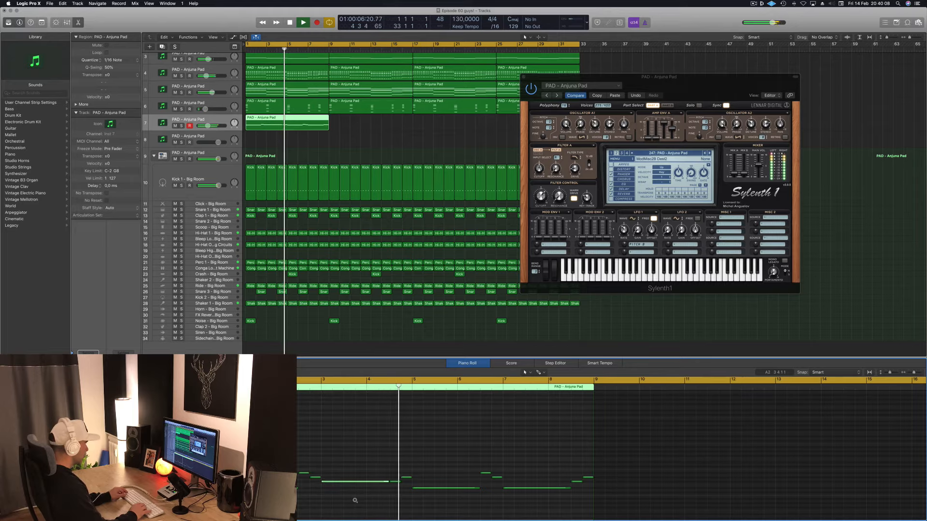
key(space)
key(space)
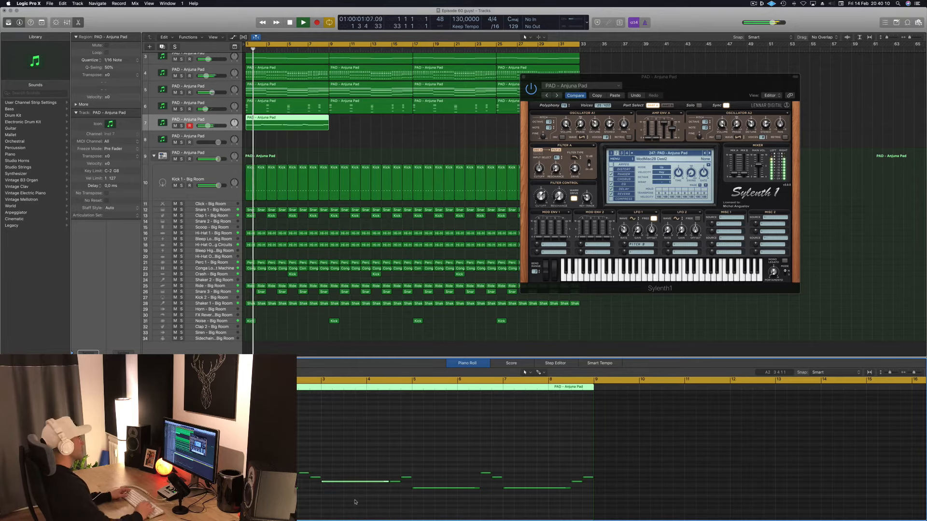
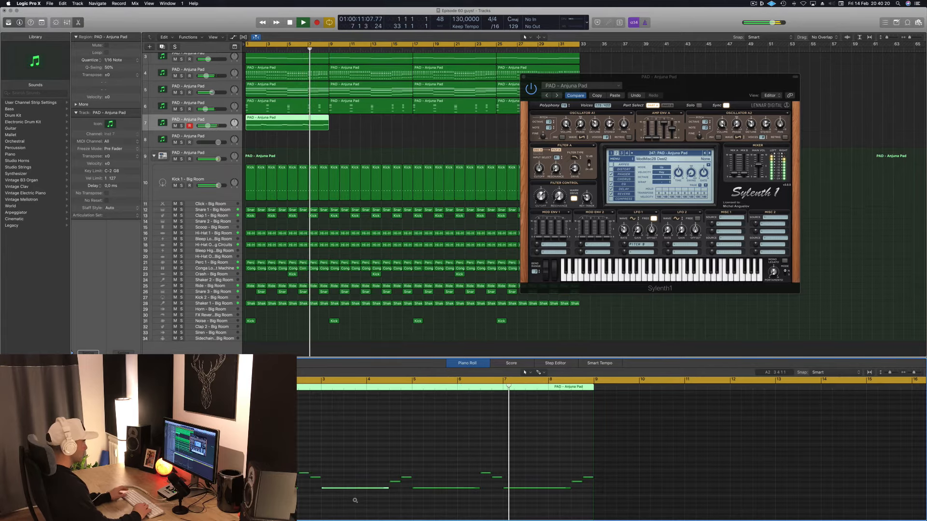
Replay the melody with the other tracks from bar 1 and move the Sylenth1 window off the arrangement.
key(space)
drag(733, 72, 697, 65)
key(Return)
key(space)
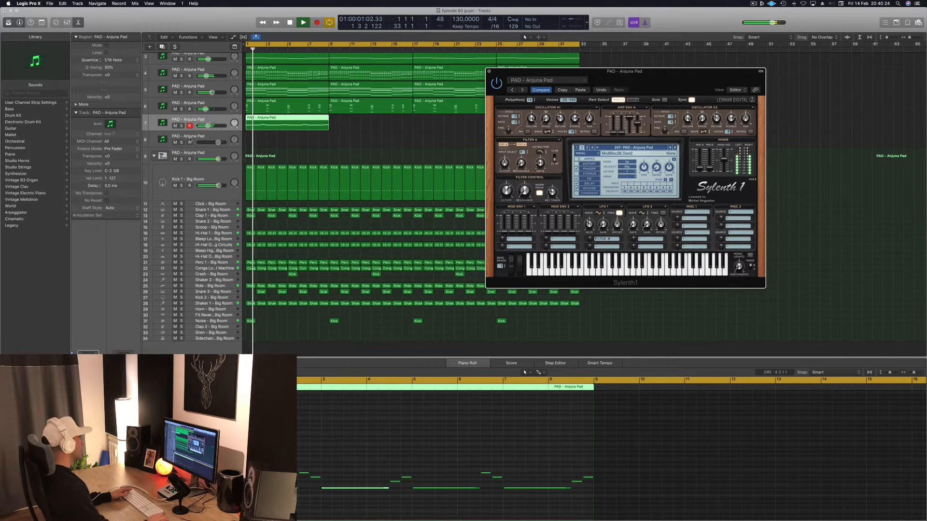
click(200, 120)
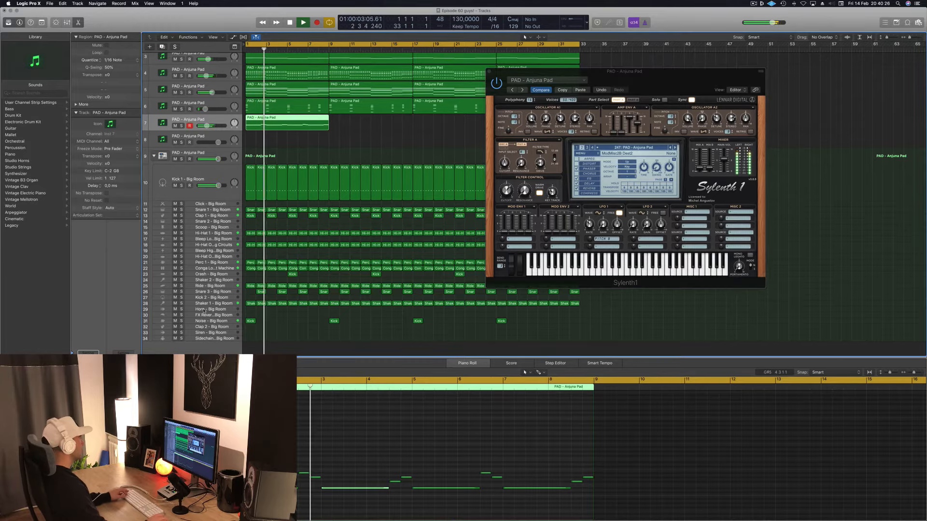
drag(649, 71, 764, 79)
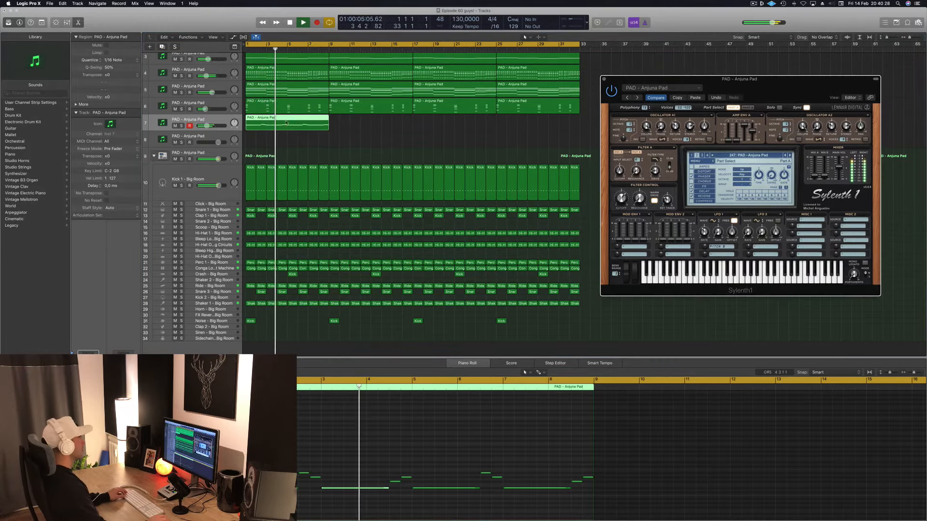
key(Return)
key(space)
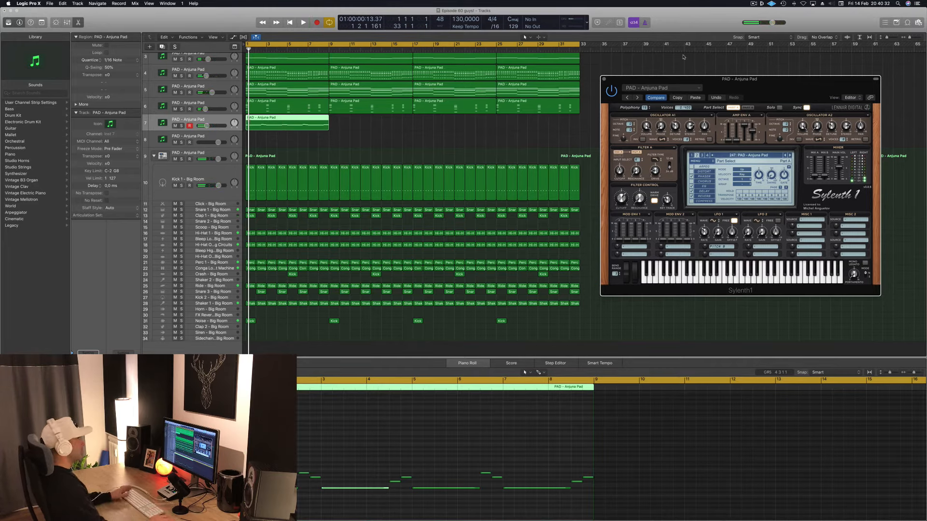
drag(782, 79, 785, 72)
key(space)
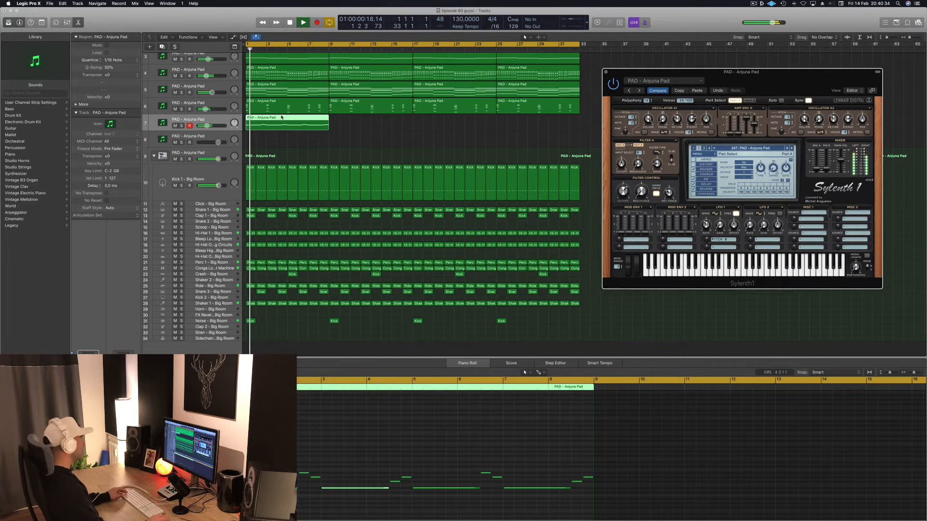
Copy the eight-bar melody region to bars 9, 17 and 25 so the track fills up to bar 33.
drag(284, 117, 366, 120)
click(393, 136)
drag(454, 119, 292, 124)
drag(294, 124, 460, 124)
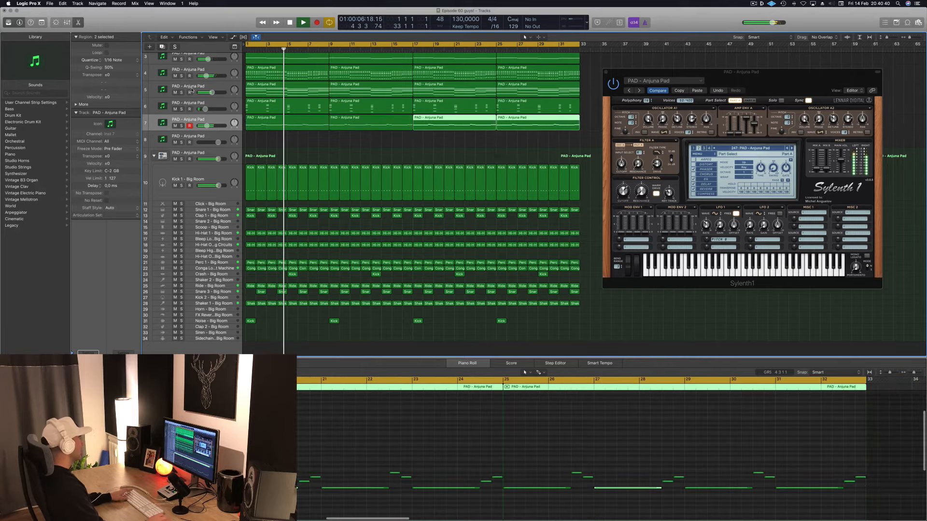
Restart playback from bar 1 and mute the pad on track 5.
key(Return)
click(175, 92)
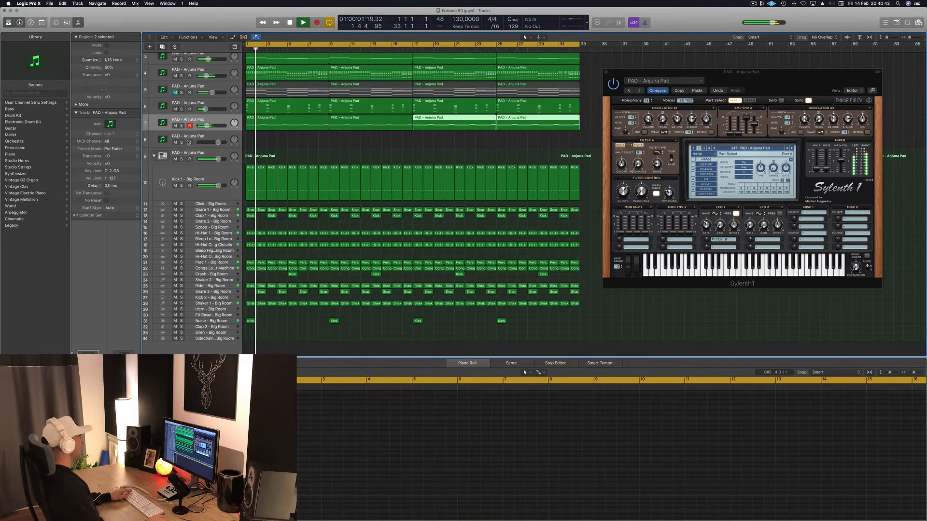
Mute the pad on track 6 during playback and select the Crash - Big Room track.
scroll(282, 156, up, 1)
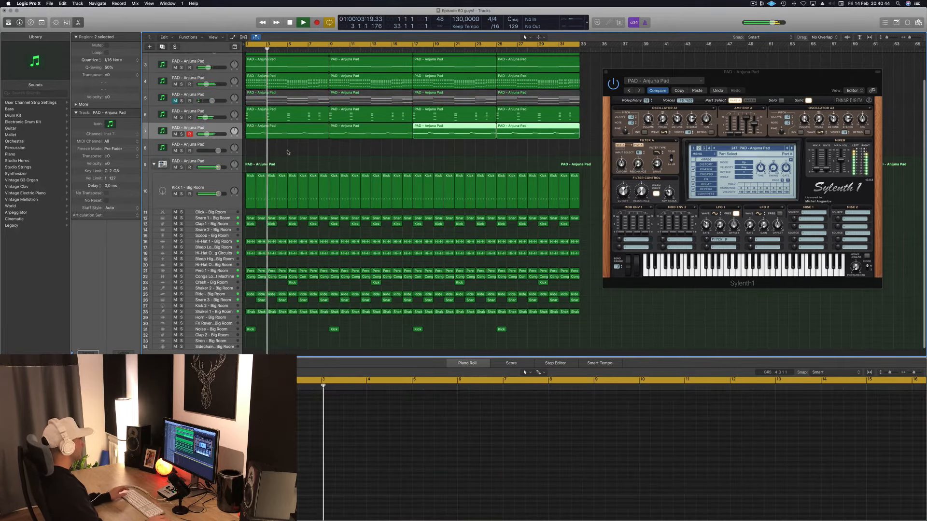
scroll(281, 156, down, 1)
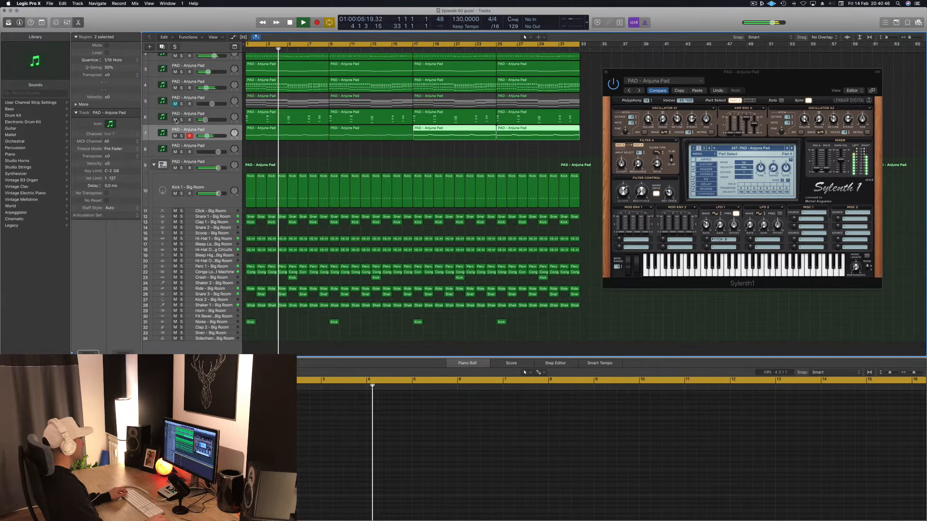
scroll(321, 159, up, 1)
scroll(321, 162, down, 3)
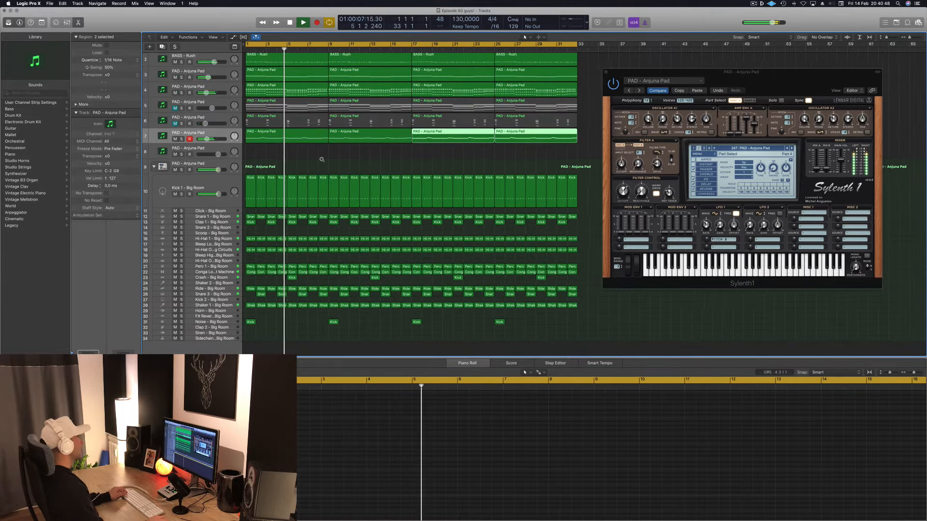
click(375, 157)
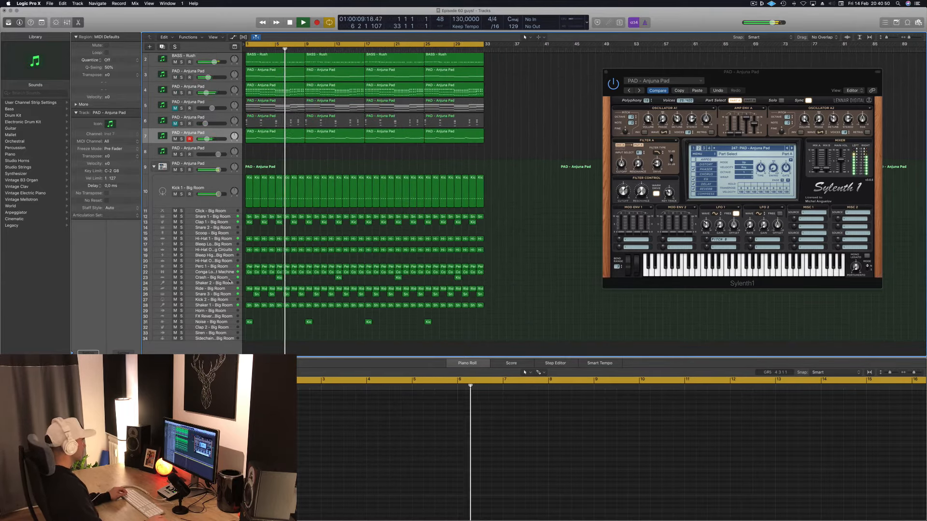
click(210, 277)
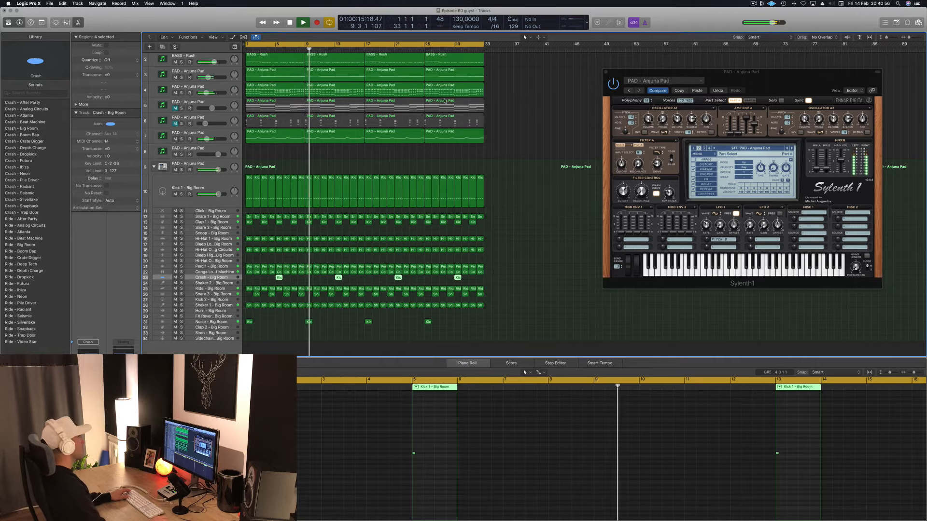
scroll(499, 178, down, 3)
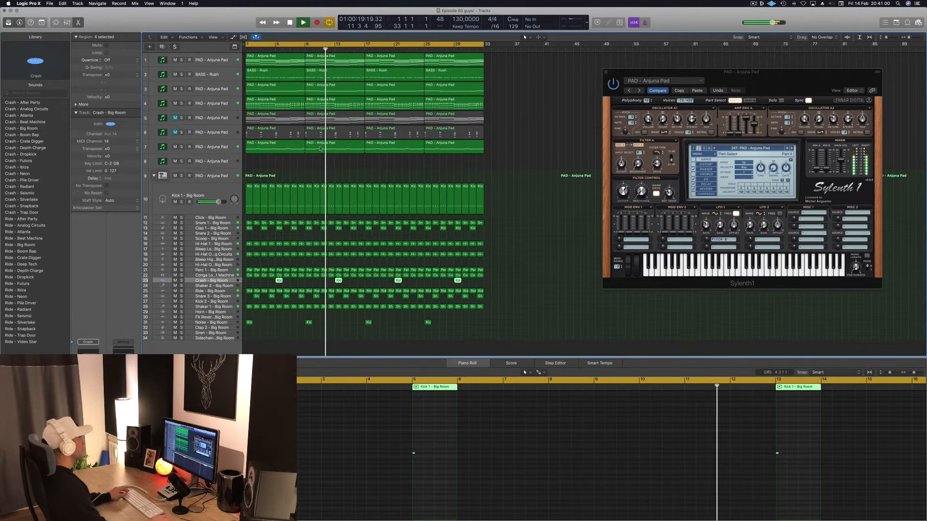
Open the first melody region on track 7 and replay it from bar 1 with no note selected.
click(263, 146)
key(Return)
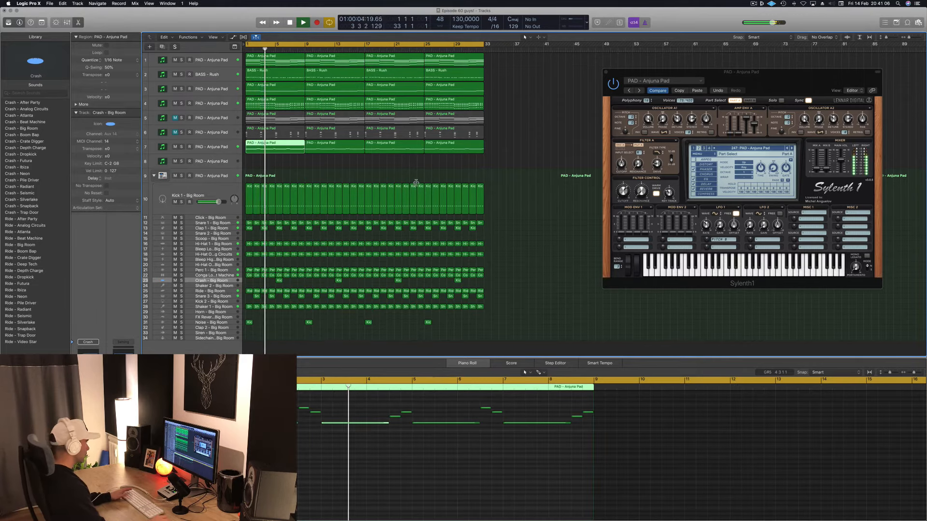
key(Return)
click(336, 436)
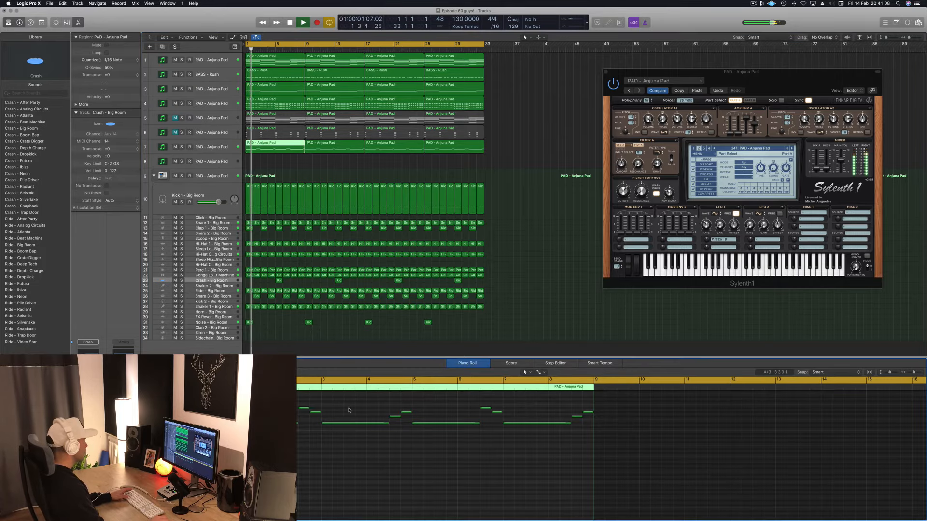
key(Return)
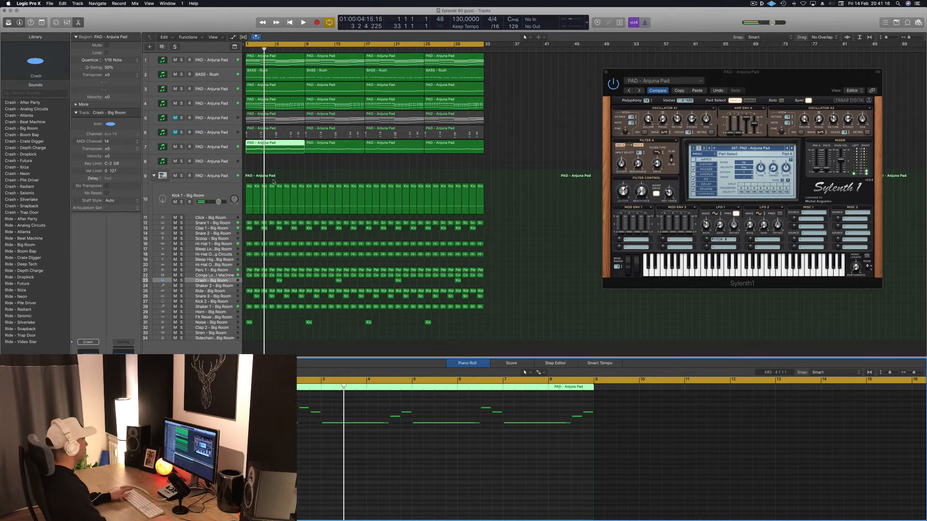
Check the lowest chord note at bar 3 in the first region of the track 5 pad.
key(space)
click(274, 118)
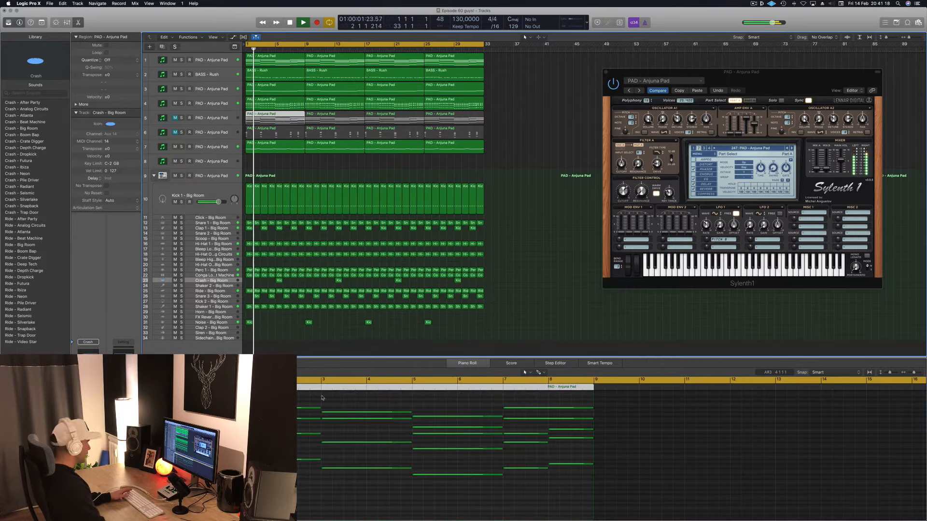
click(346, 468)
key(space)
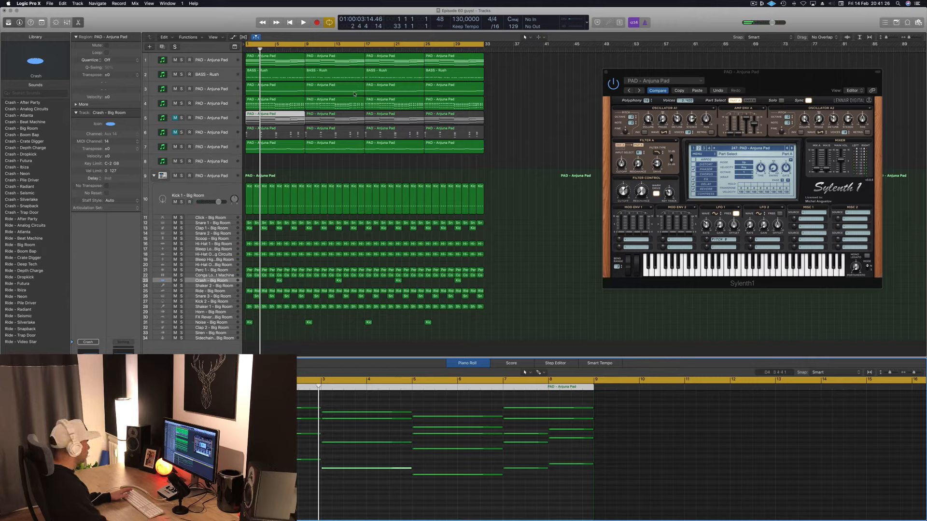
Try raising the long melody note at bar 3 of track 7 to F#3 and play it from bar 1.
click(279, 147)
click(360, 423)
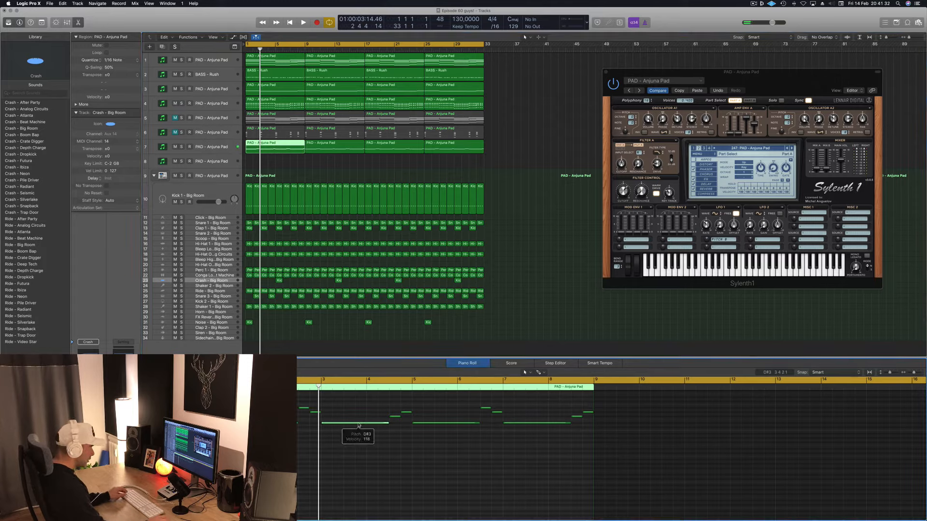
mouse_move(359, 425)
mouse_down()
mouse_move(359, 434)
mouse_move(360, 417)
mouse_up()
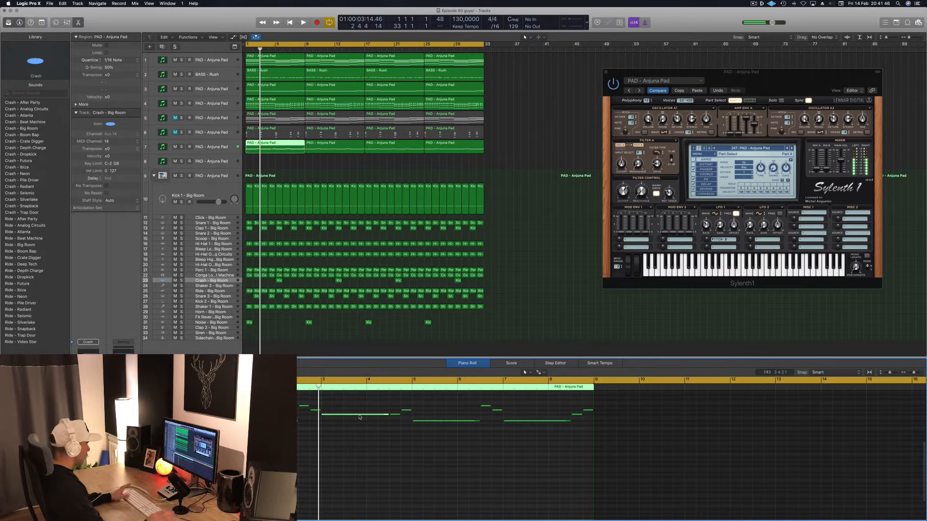
key(Return)
key(space)
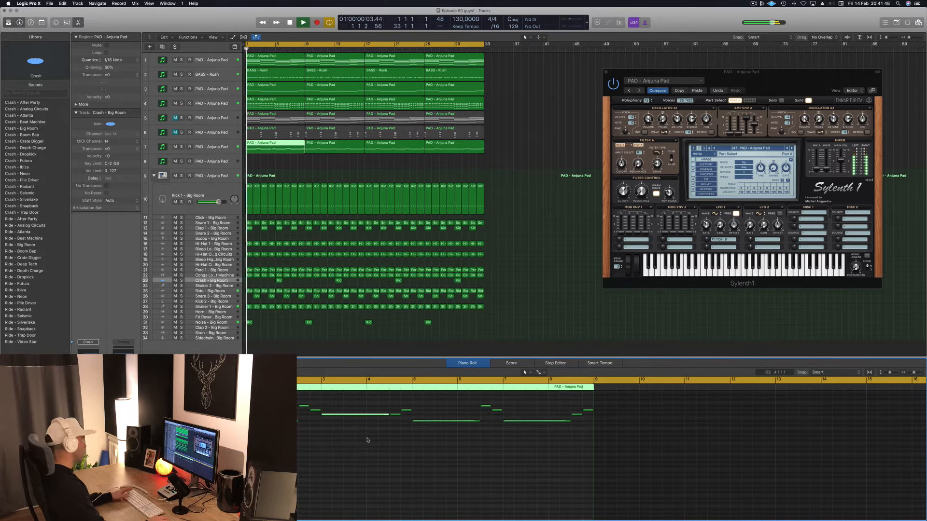
Try raising the first short melody note at the end of bar 4 and replay from bar 1.
key(super+Left)
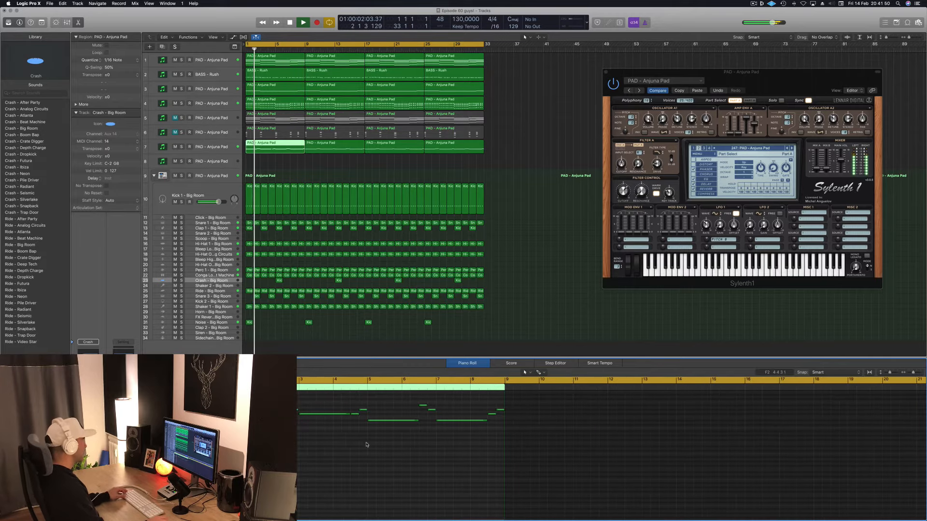
key(super+Right)
key(super+Left)
key(super+Right)
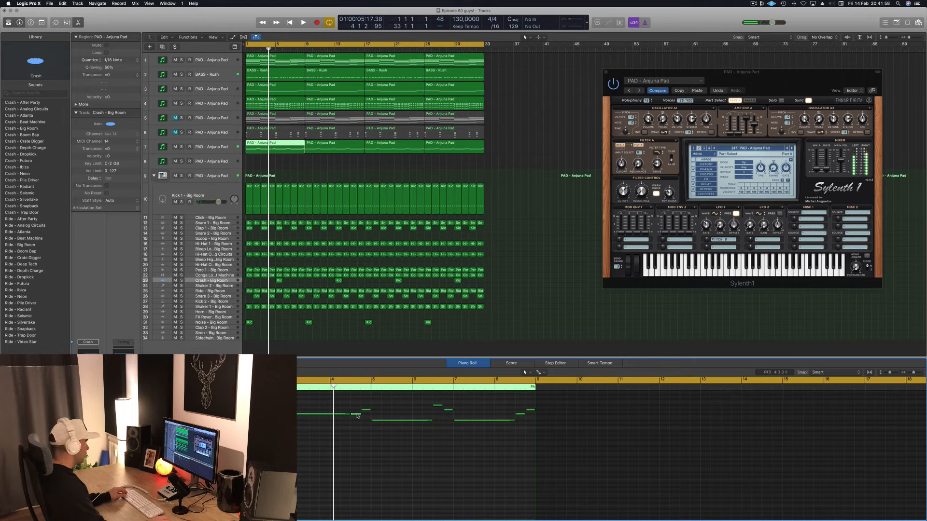
drag(358, 416, 357, 408)
key(Return)
key(space)
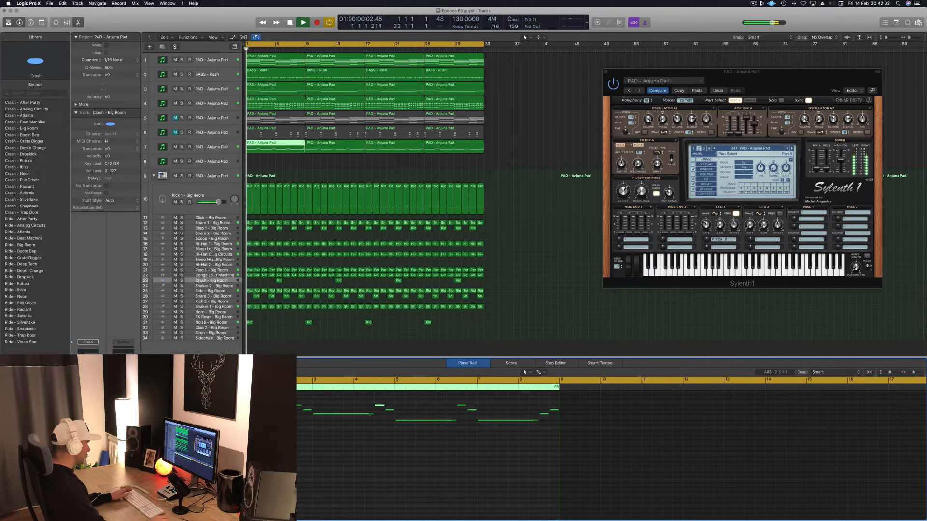
Try lowering the short melody note at the end of bar 2, then undo the melody pitch changes and restart playback.
drag(299, 406, 299, 416)
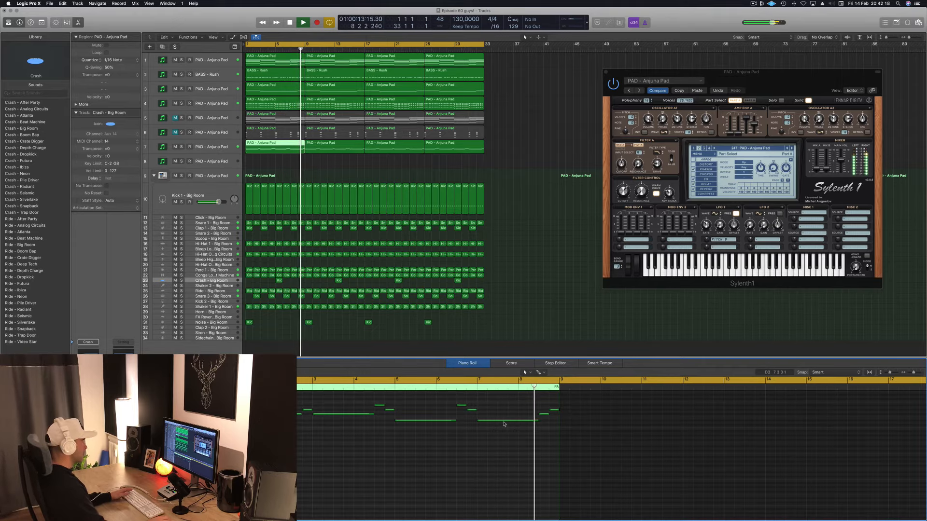
key(Return)
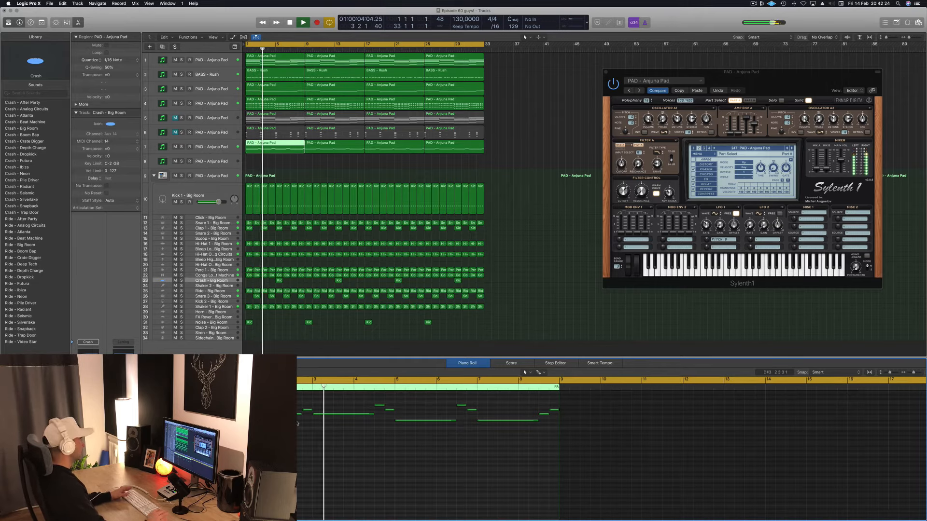
key(space)
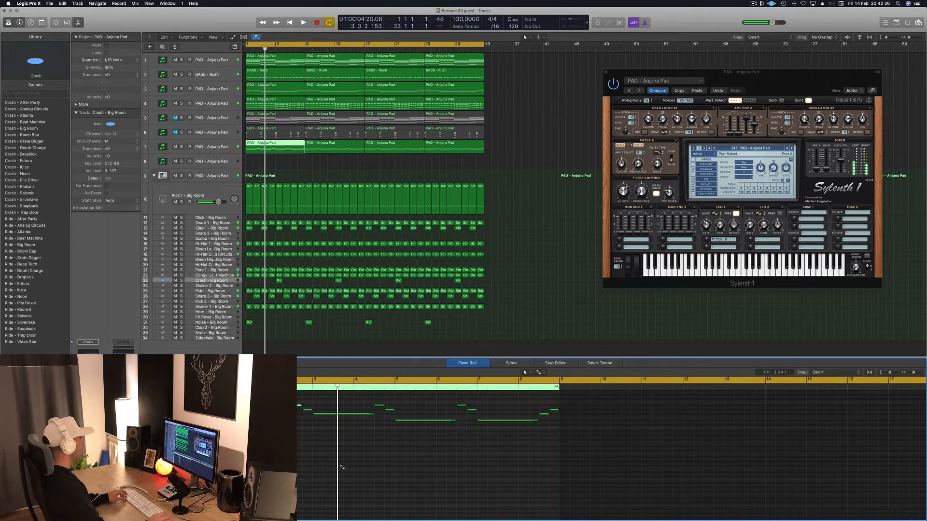
key(space)
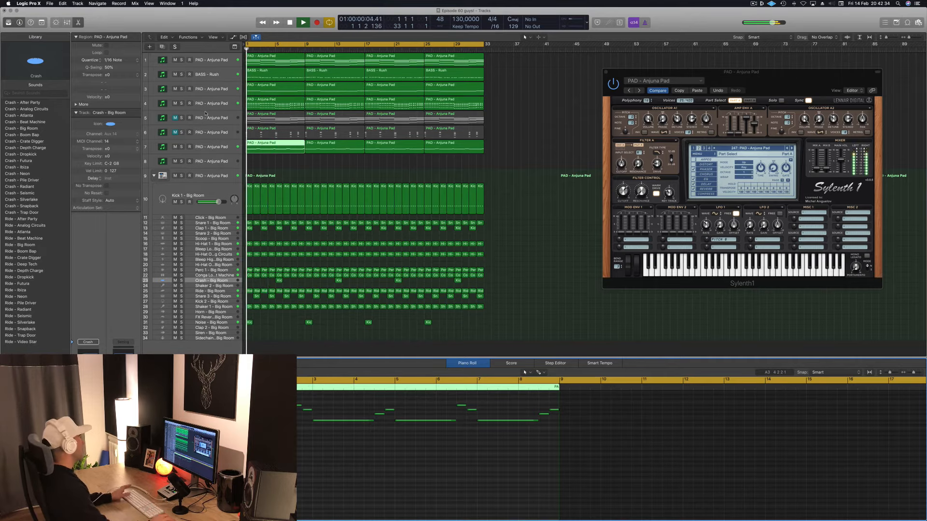
Mute tracks 1 to 4 and restart from bar 1 to hear the melody over the percussion only.
click(175, 60)
key(space)
click(175, 75)
click(175, 90)
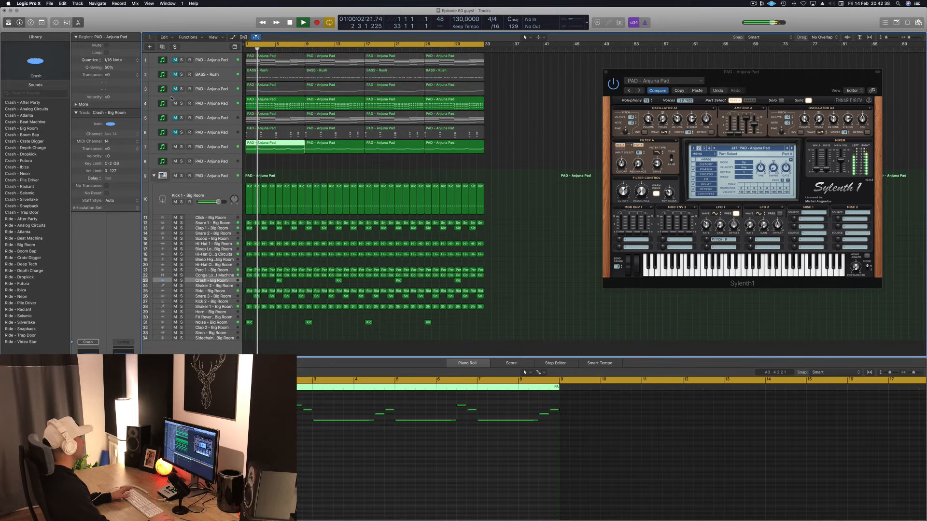
click(175, 103)
key(Return)
Audition the melody with the pad on track 3, mute that pad again and bring in the BASS - Rush track.
click(175, 90)
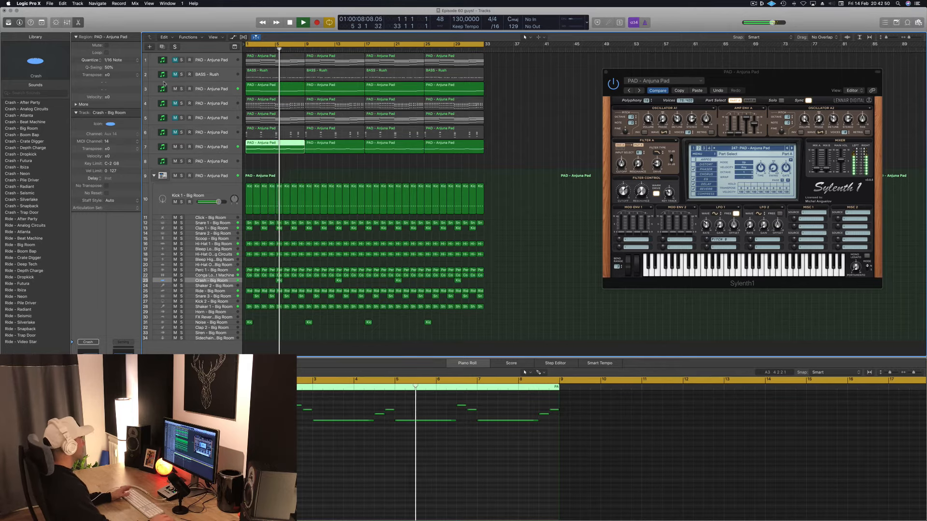
click(175, 89)
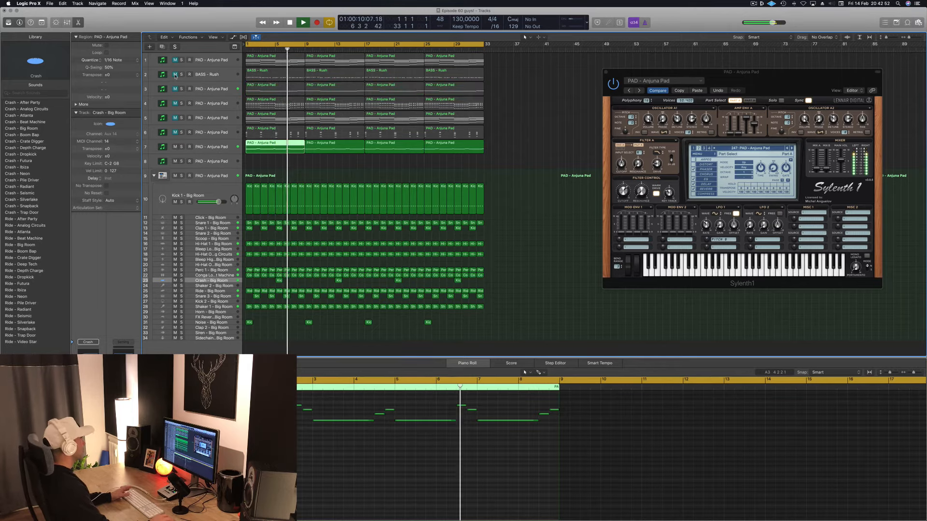
click(175, 75)
key(space)
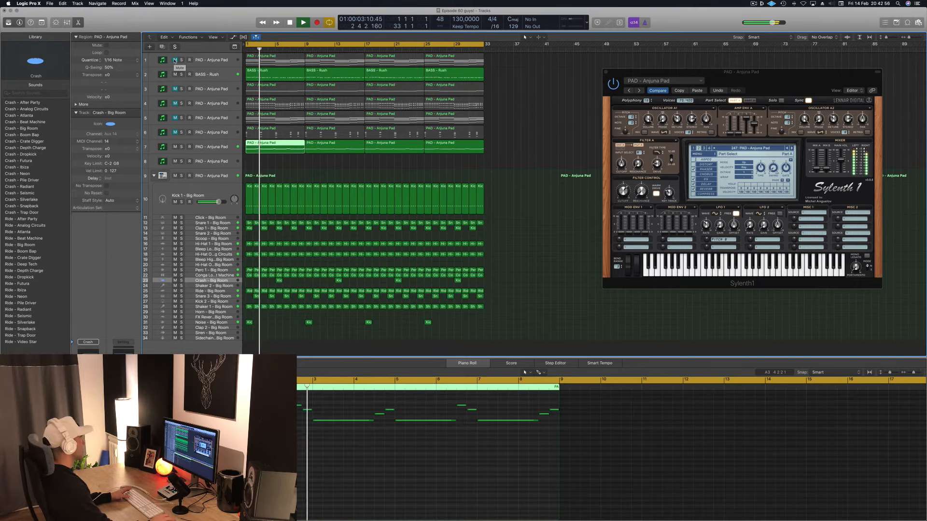
Audition the melody and bass with the pad on track 1, then swap it for the pad on track 4.
click(175, 59)
key(Return)
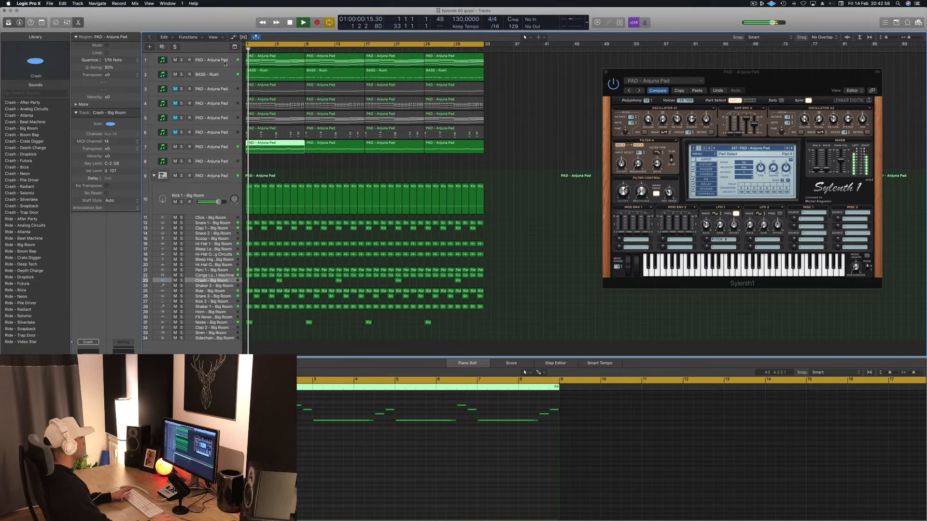
click(175, 60)
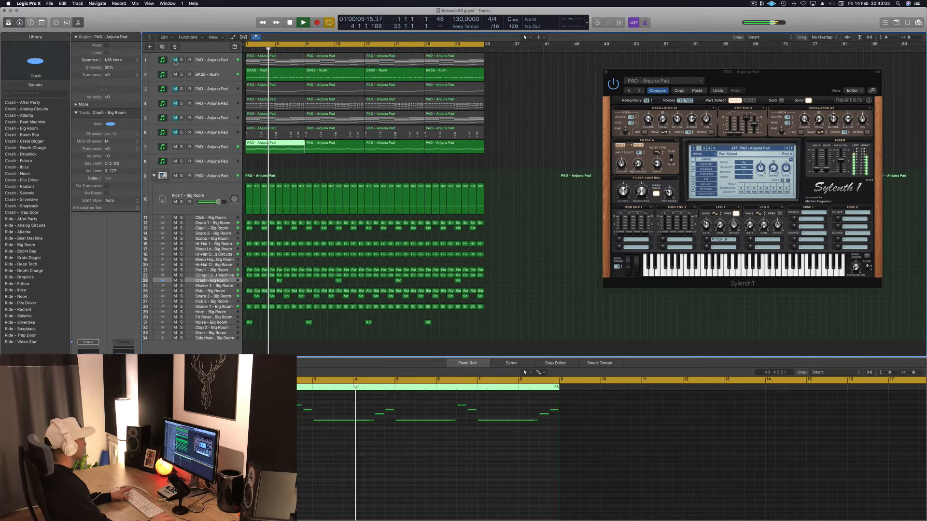
click(174, 104)
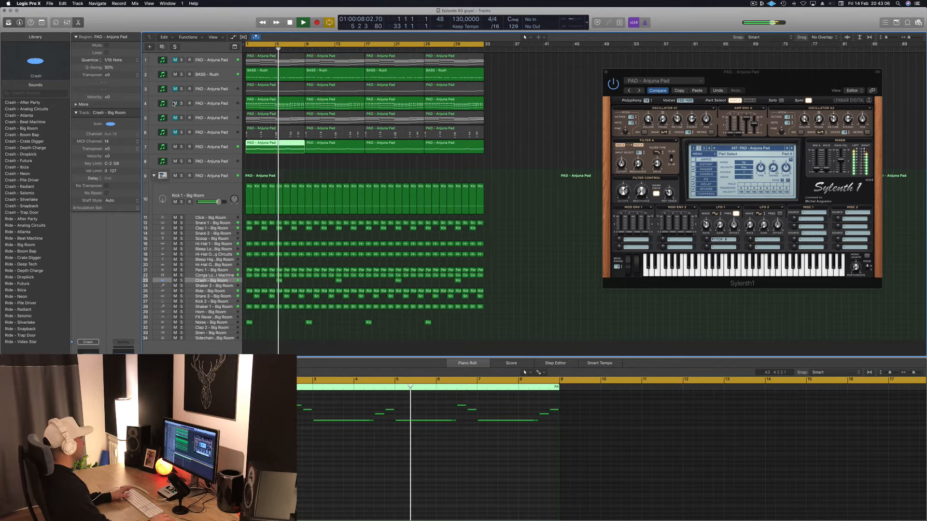
Select the first region of the track 4 pad to show its notes and restart playback from bar 1.
key(space)
click(209, 104)
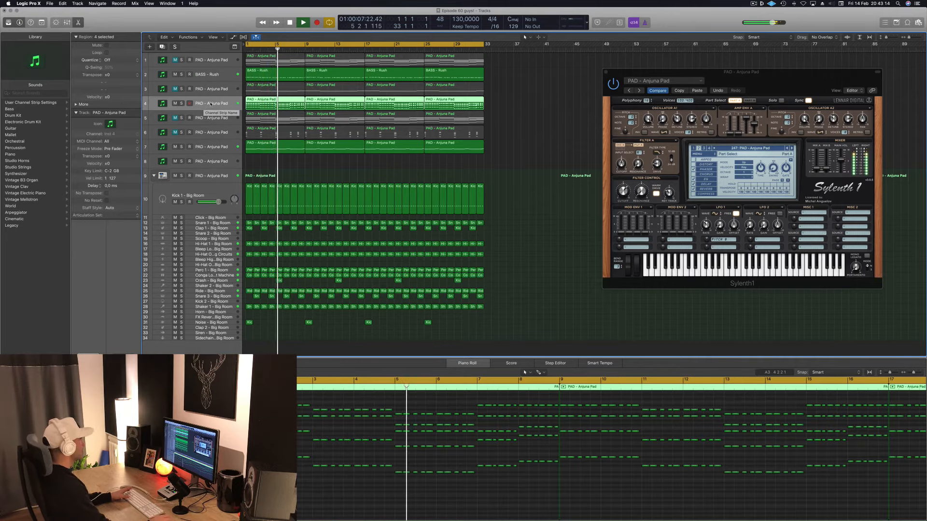
click(515, 104)
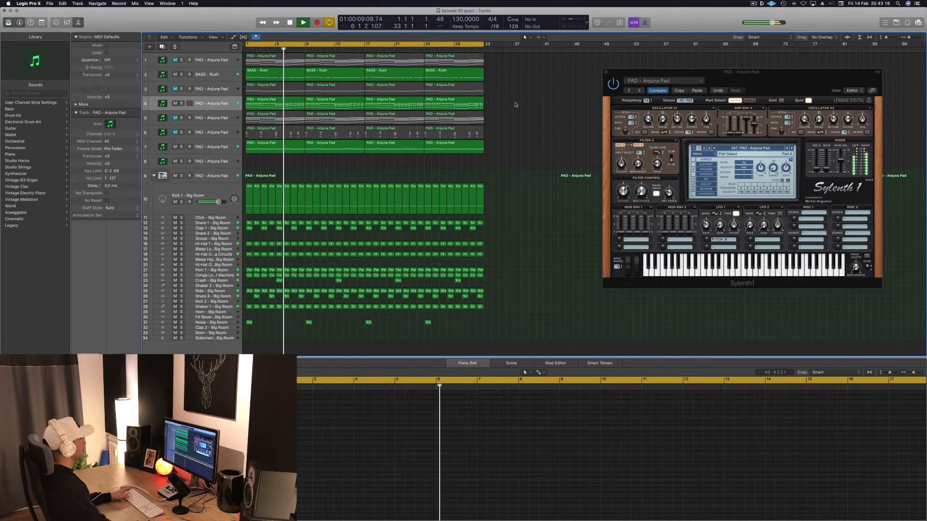
click(271, 109)
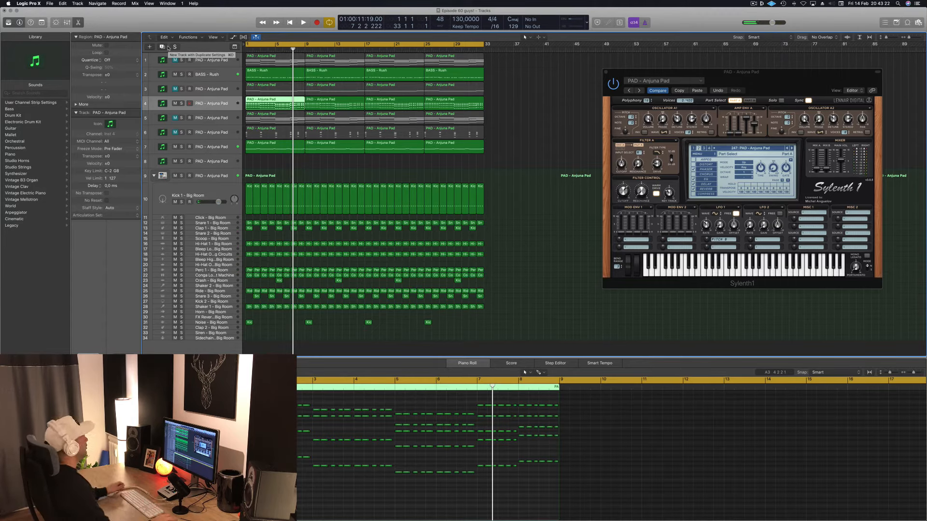
key(Return)
key(space)
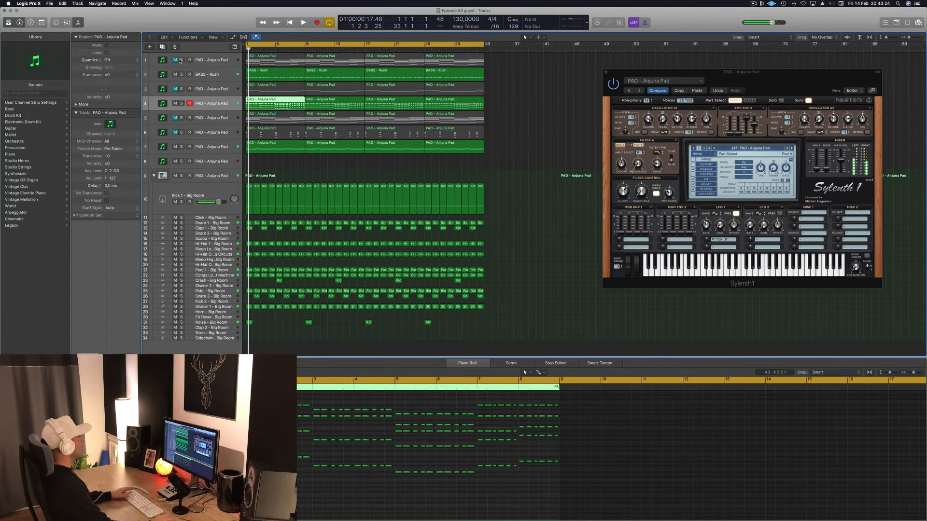
Unmute the pads on tracks 1, 3, 5 and 6 and play the full arrangement from the start.
click(175, 59)
click(175, 88)
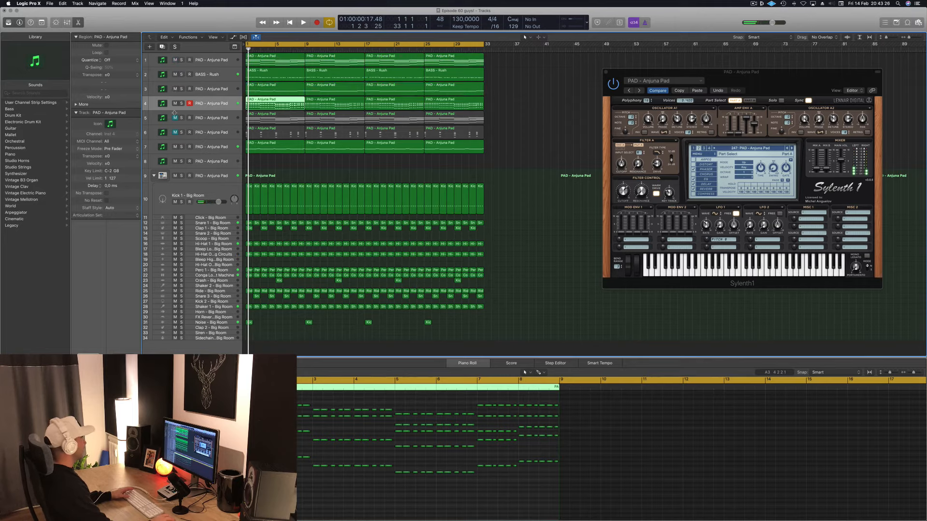
click(175, 118)
click(174, 132)
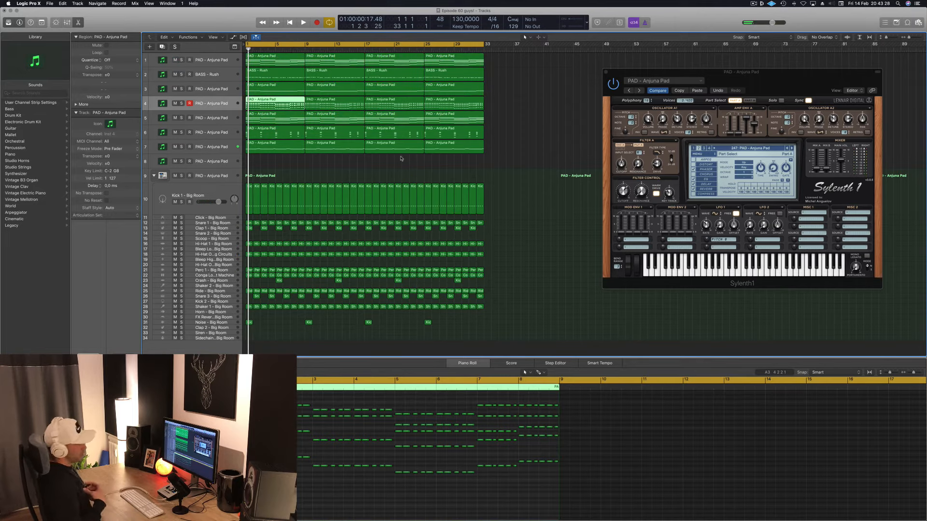
key(space)
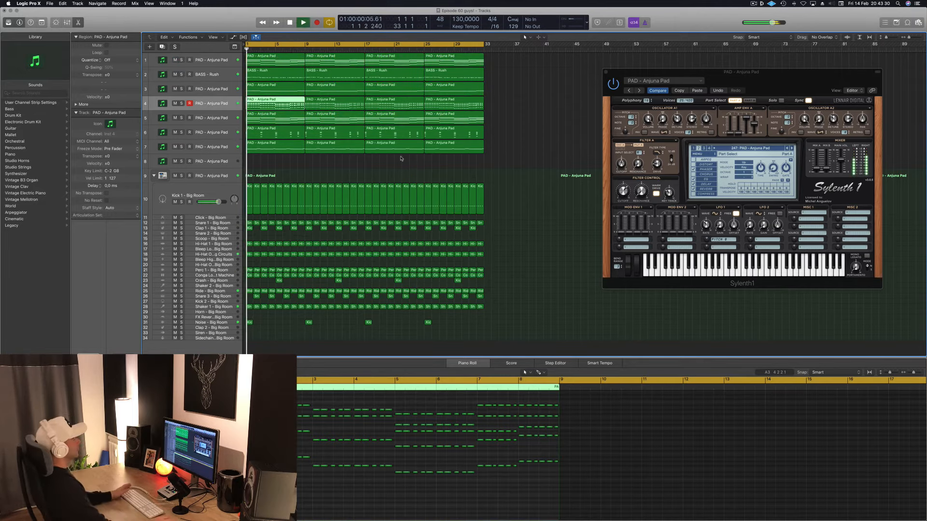
Adjust the Filter Control cutoff of the Anjuna Pad in Sylenth1 during playback and briefly solo the track 4 pad for comparison.
click(401, 158)
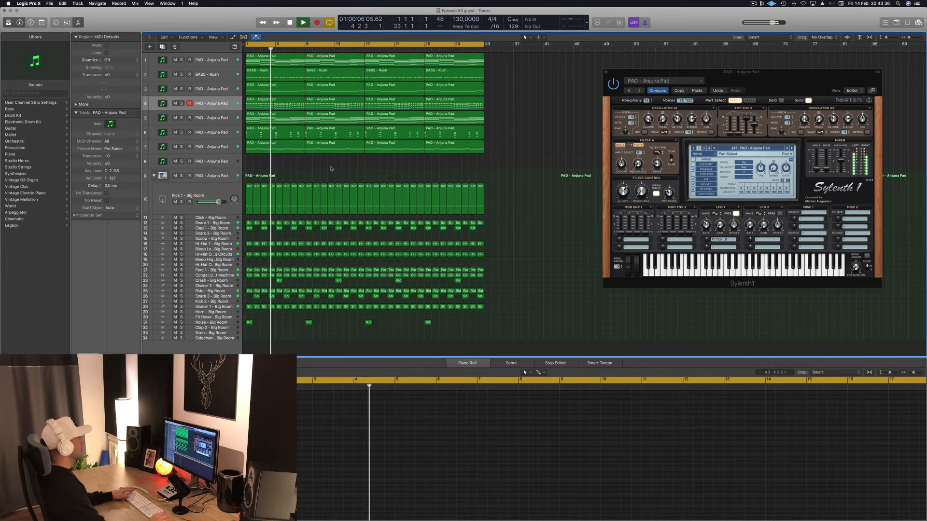
click(627, 188)
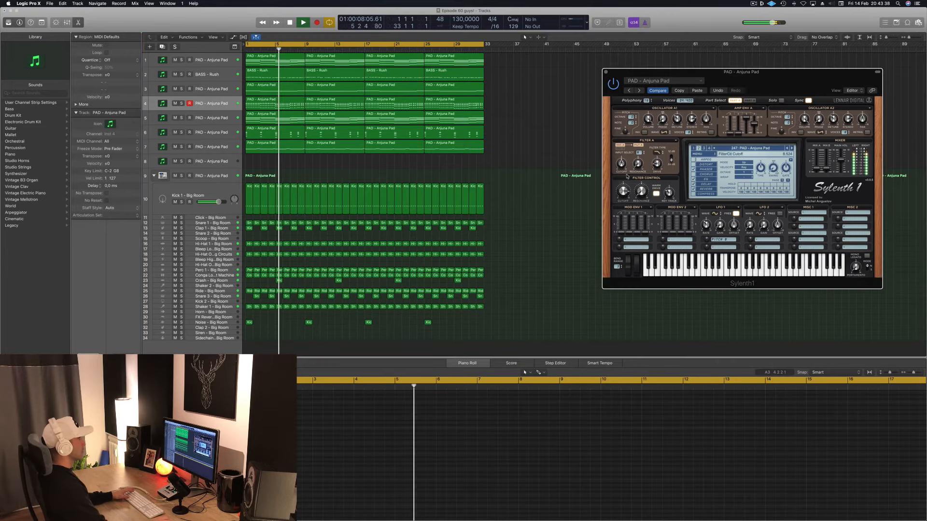
drag(626, 188, 632, 189)
drag(663, 72, 512, 128)
drag(476, 249, 476, 250)
click(456, 128)
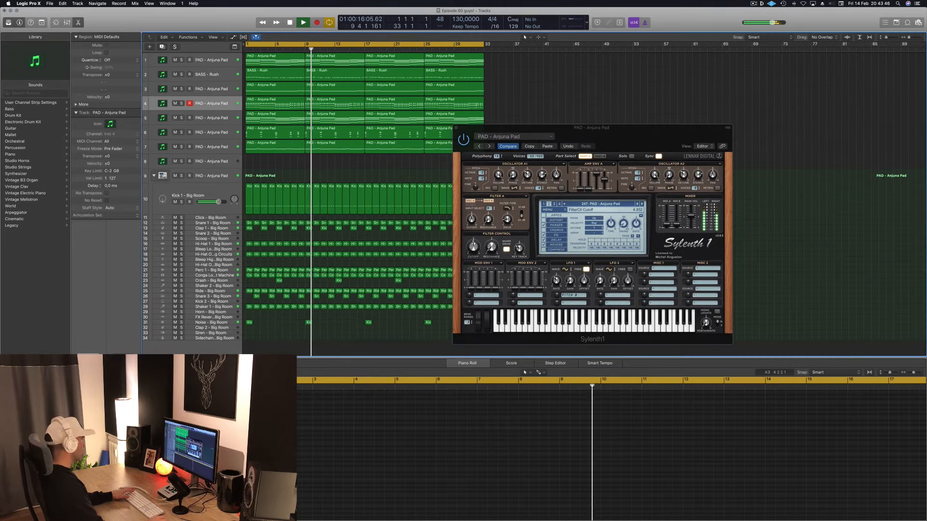
key(s)
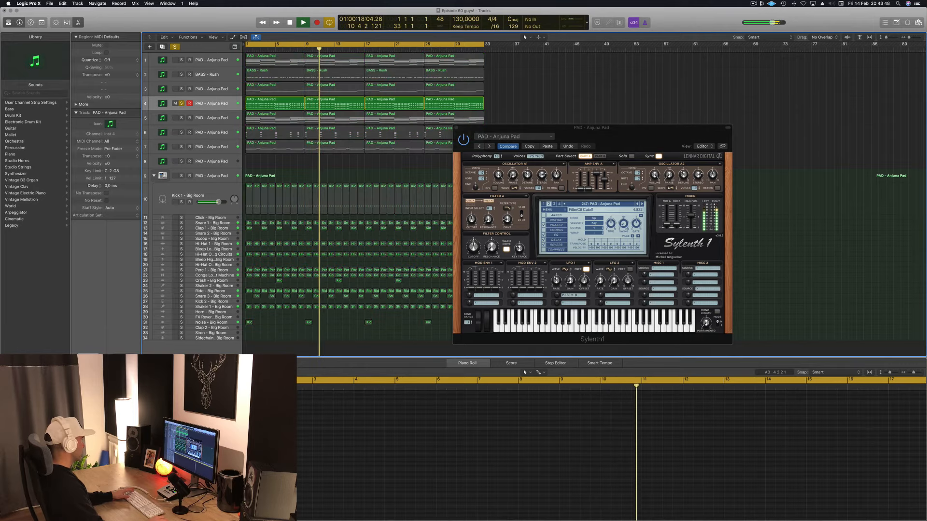
key(s)
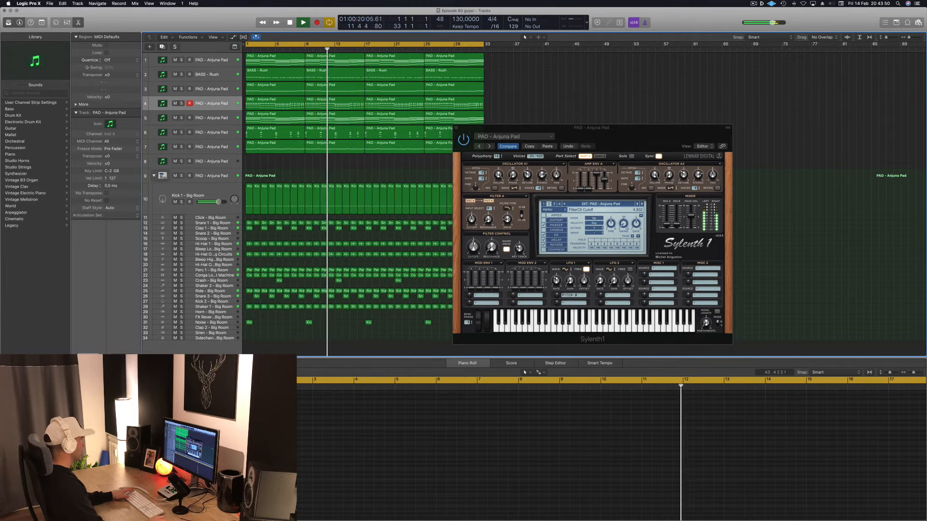
Select the track 7 pad, fine-tune the Filter Control cutoff in the Anjuna Pad's Sylenth1 window and close the plug-in.
click(211, 147)
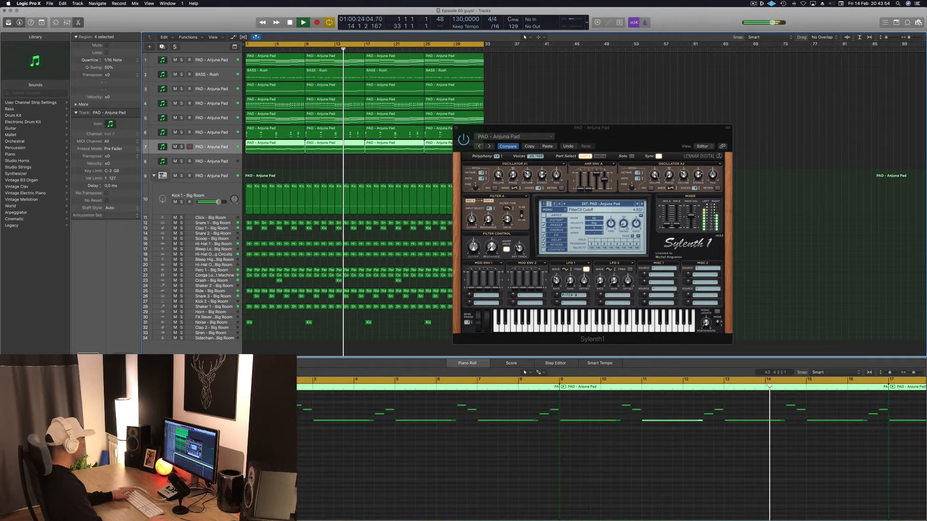
key(v)
key(v)
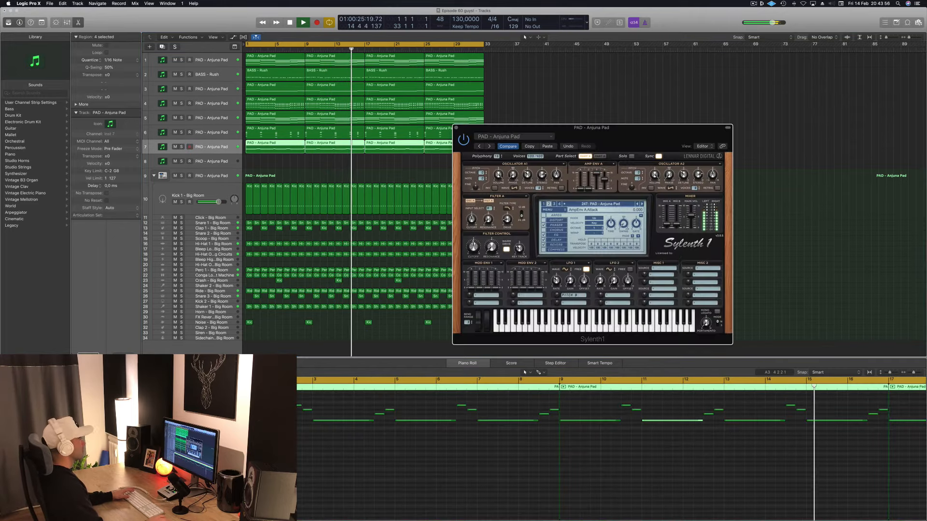
drag(474, 247, 474, 247)
click(212, 147)
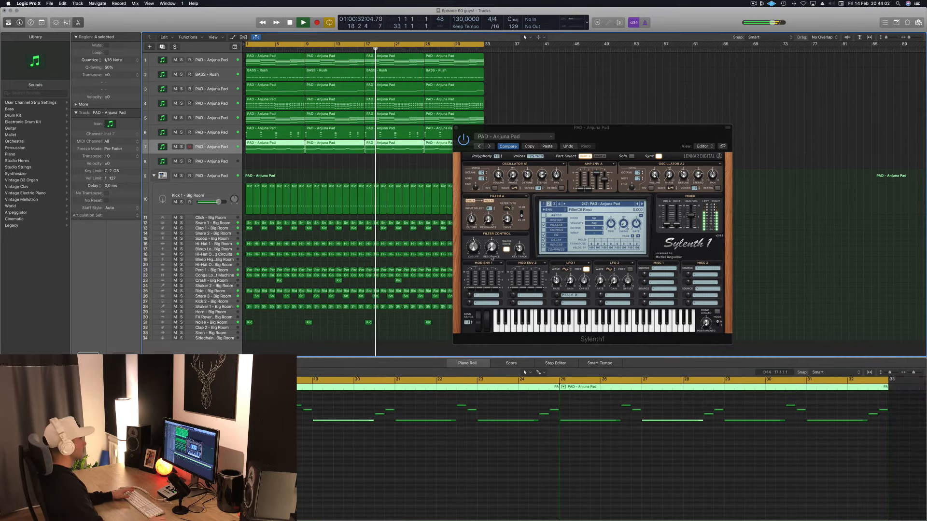
drag(477, 246, 476, 251)
click(649, 112)
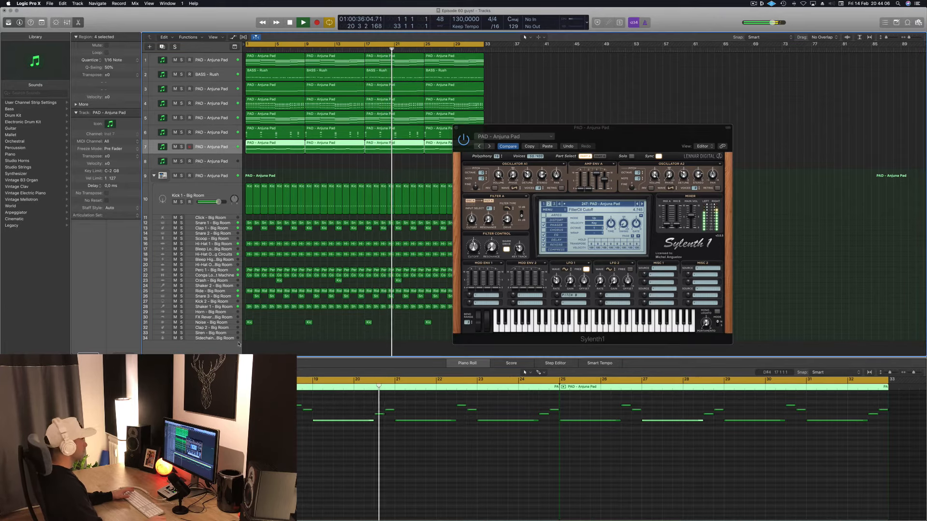
drag(651, 131, 585, 123)
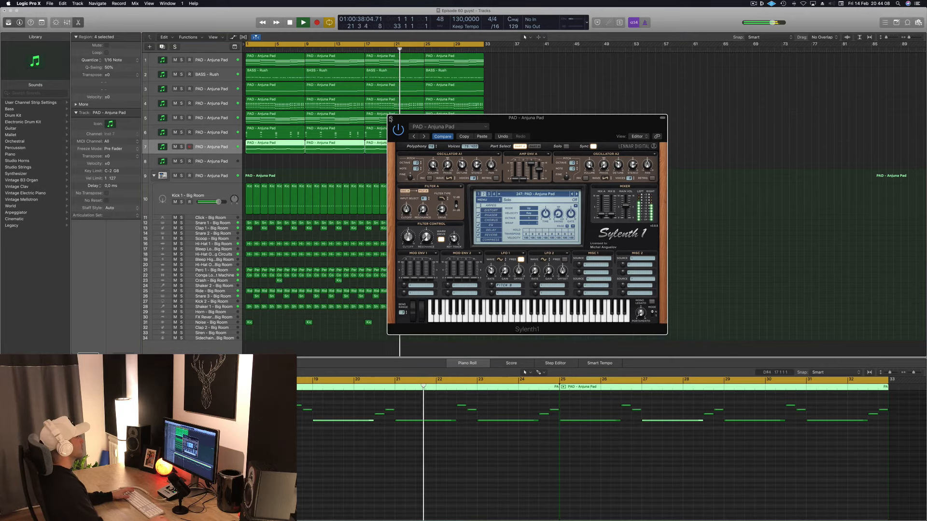
click(390, 118)
Stop playback and repeat all regions once so the arrangement extends to bar 65.
click(590, 110)
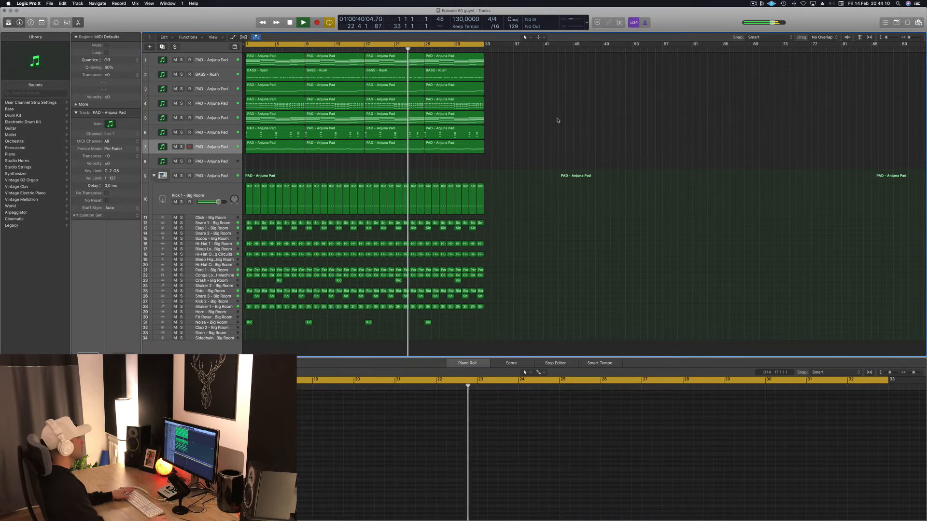
click(754, 4)
click(570, 131)
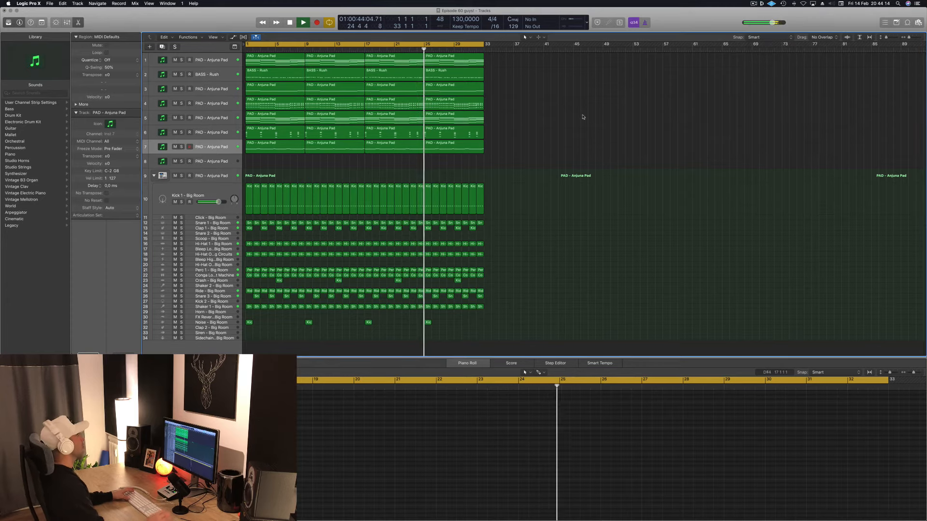
key(space)
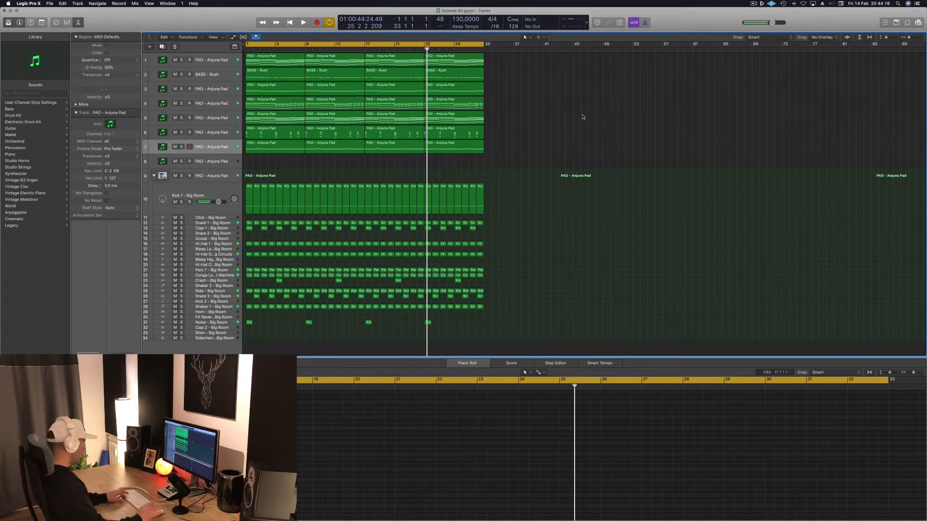
key(super+a)
key(super+r)
key(Return)
key(space)
click(795, 115)
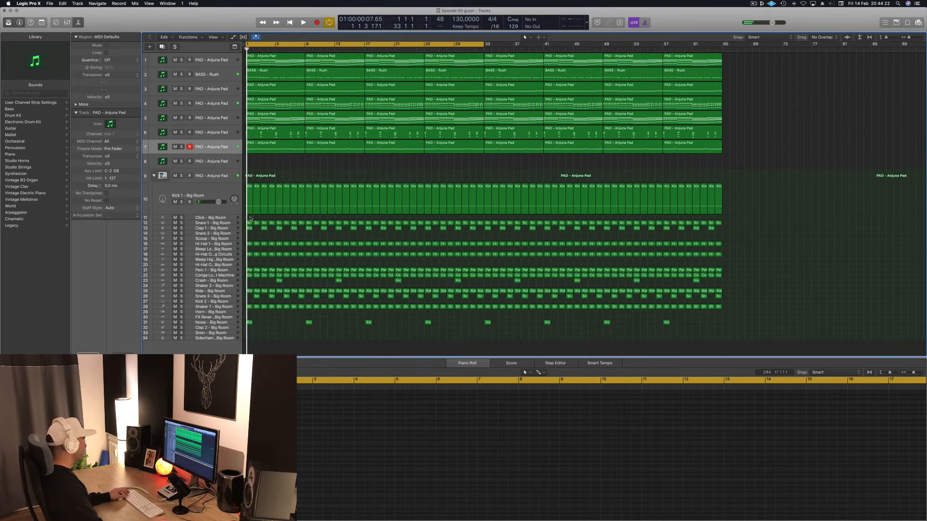
Delete all percussion regions below the kick from bar 1 to bar 17 and start playback from bar 1.
drag(248, 220, 359, 333)
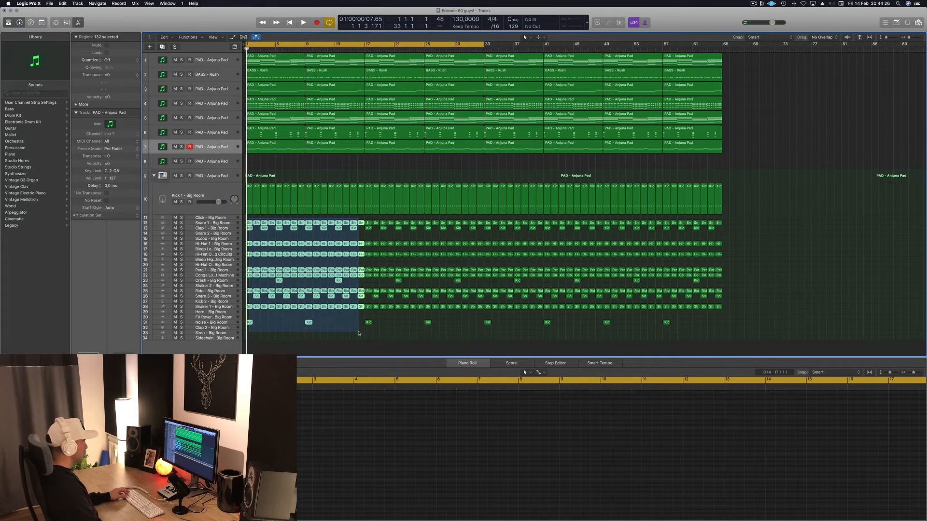
key(Delete)
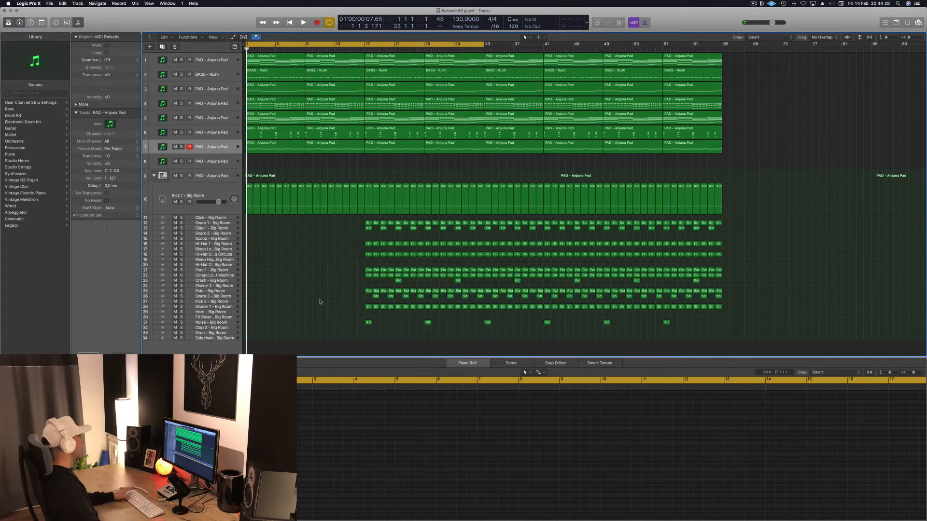
key(space)
key(b)
key(Return)
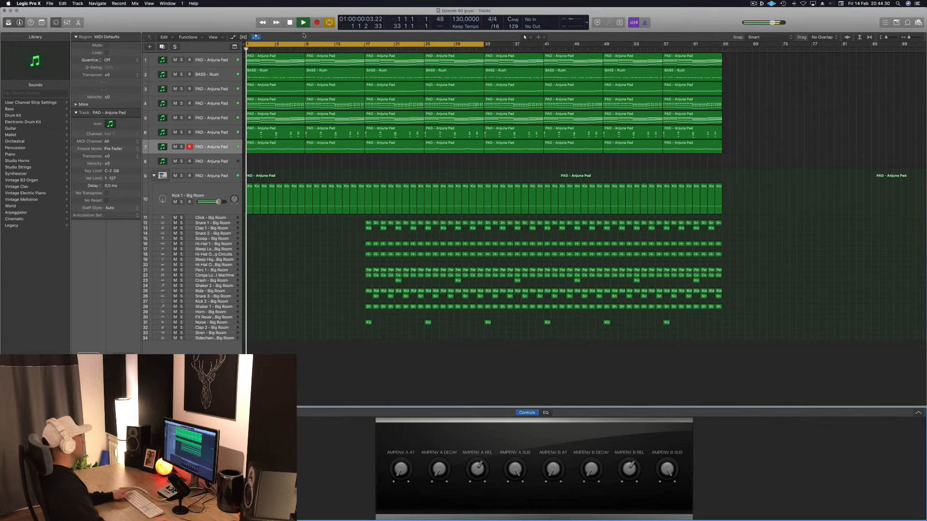
key(Return)
Delete the first two BASS - Rush regions so the bass enters at bar 17, keeping the track itself.
click(271, 76)
key(Delete)
key(Delete)
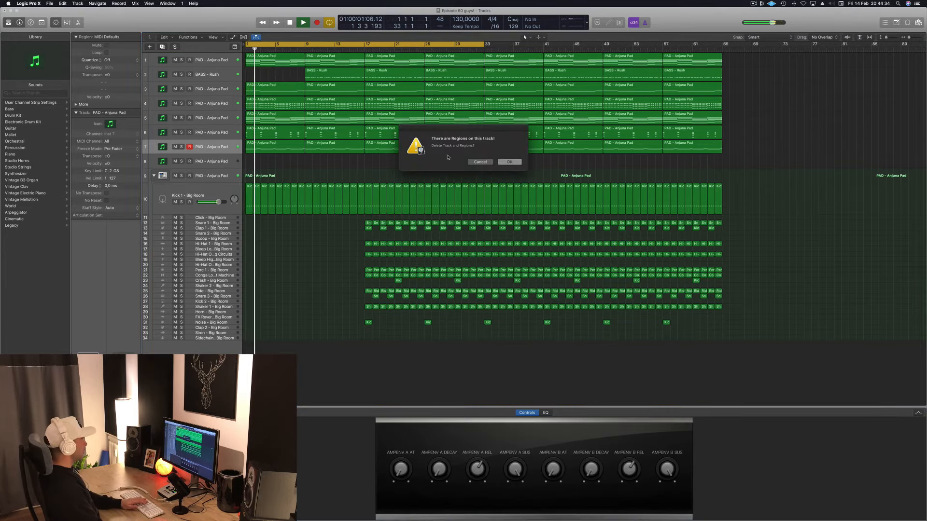
click(479, 161)
click(333, 73)
key(Delete)
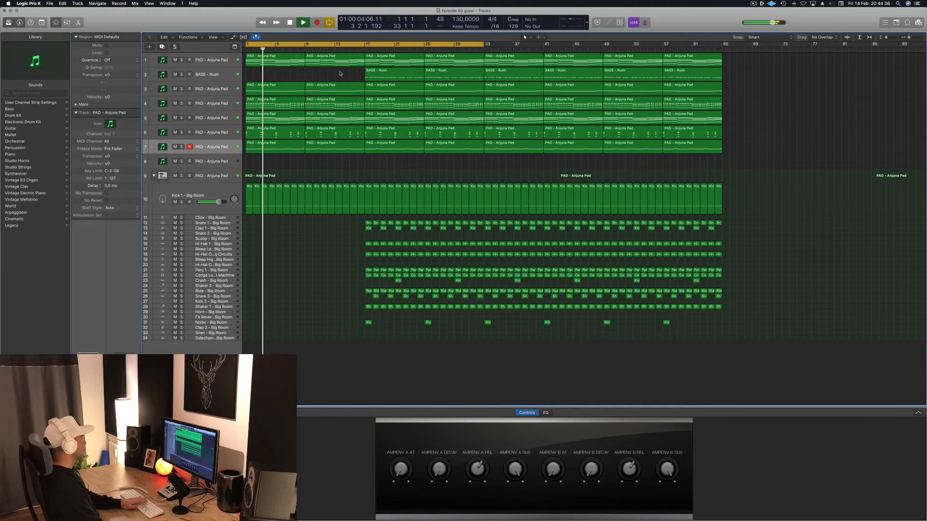
Delete the first two regions on the track 7 and track 5 pads so both enter at bar 17.
click(263, 147)
key(Delete)
click(328, 146)
key(Delete)
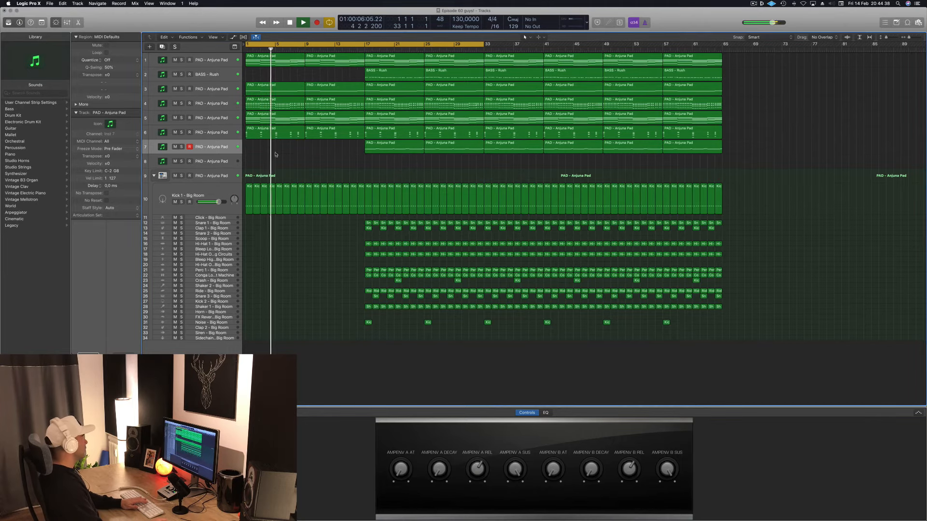
click(266, 117)
key(Delete)
click(334, 118)
key(Delete)
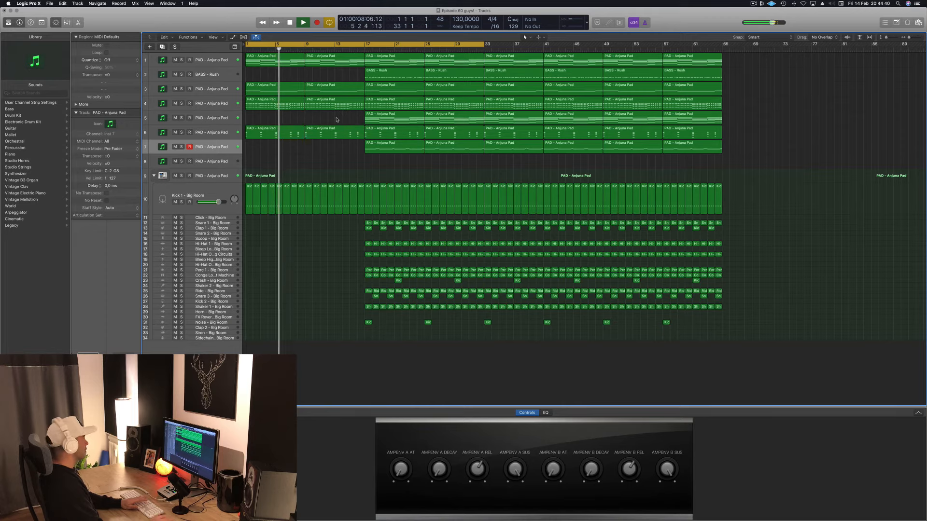
Select track 4 and check its LEAD - Let Go patch in Sylenth1 before closing the plug-in.
click(217, 103)
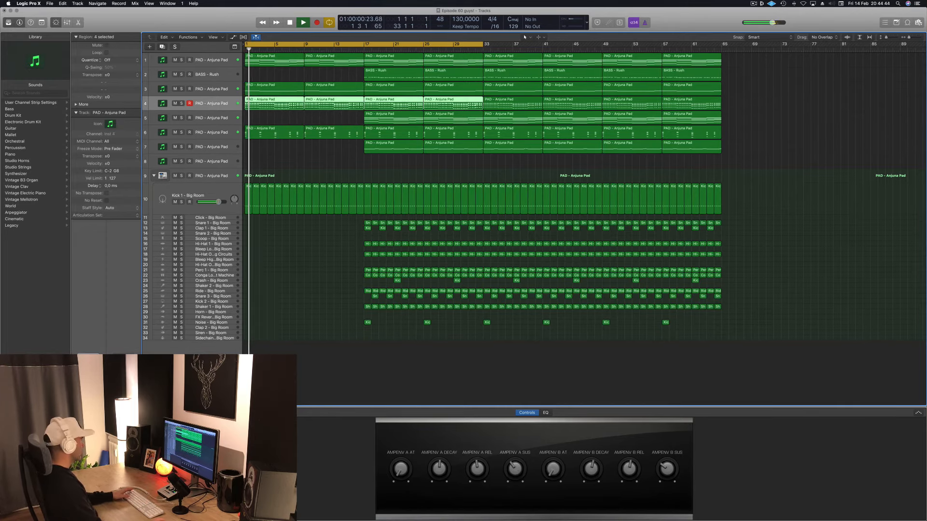
key(v)
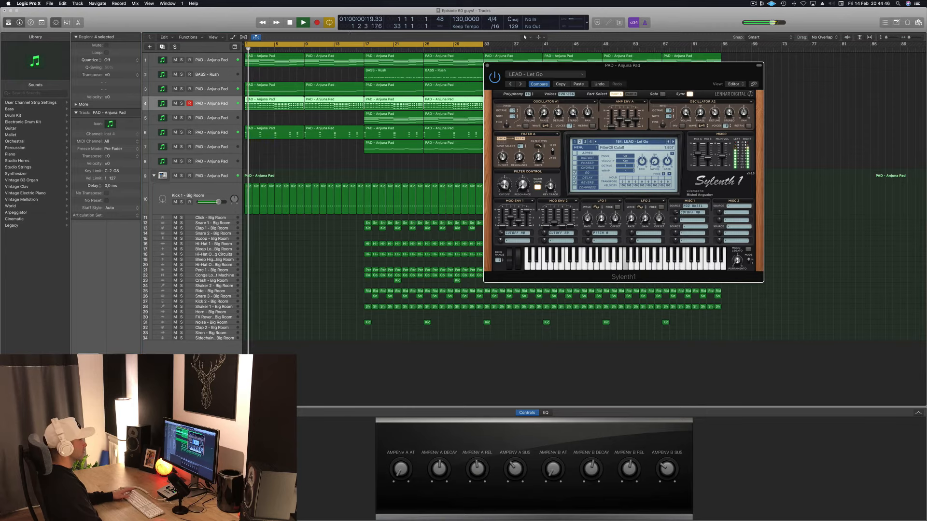
drag(656, 69, 529, 74)
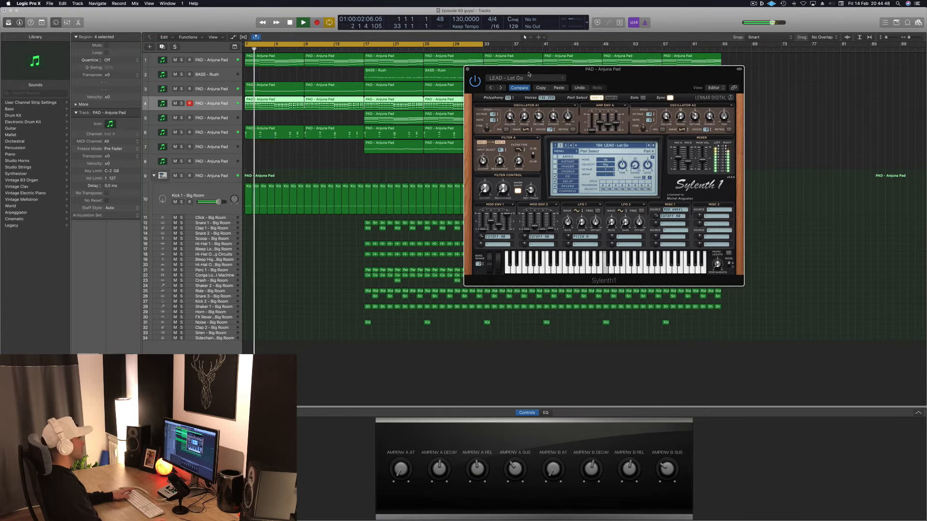
click(467, 70)
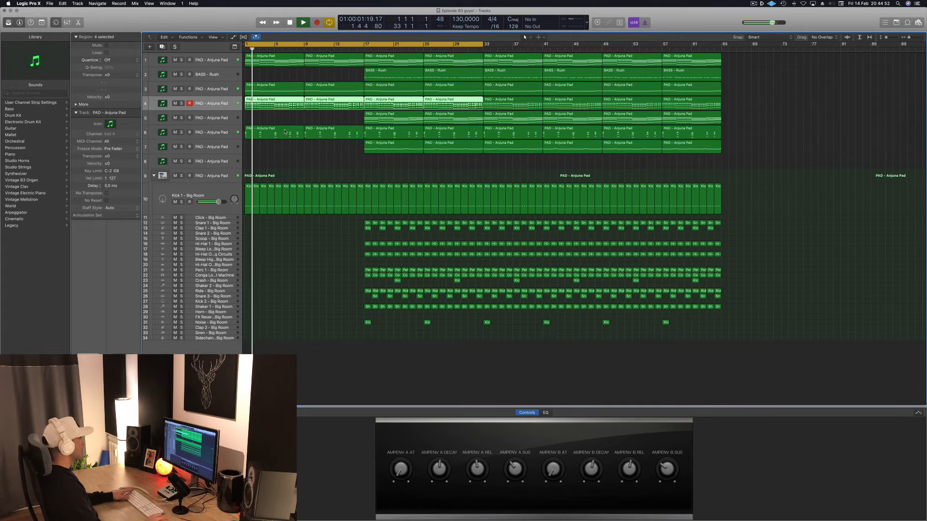
Deselect the regions and audition the stripped-down intro from bar 1.
click(295, 152)
key(space)
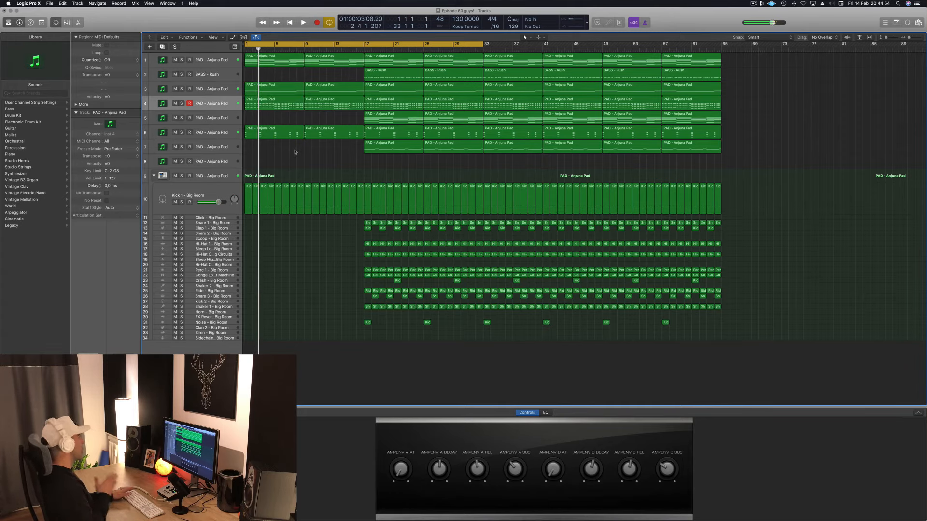
key(Return)
key(space)
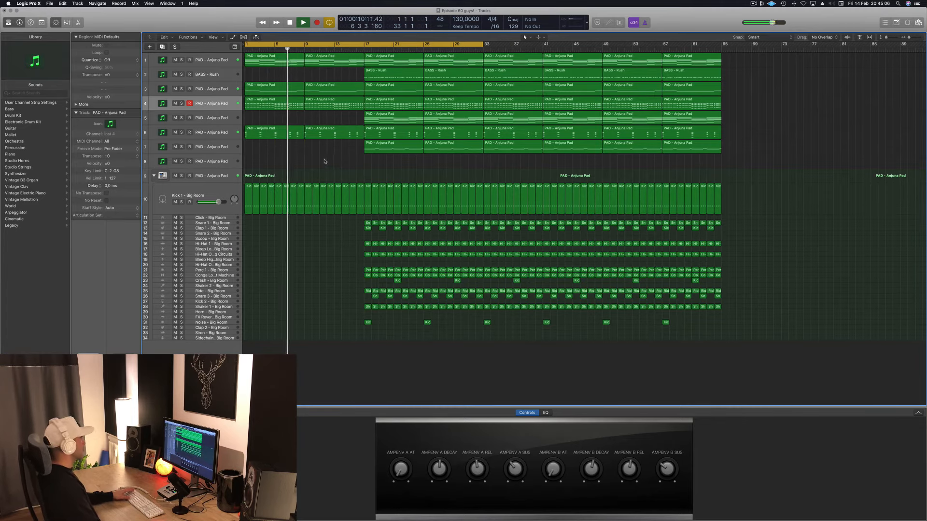
key(space)
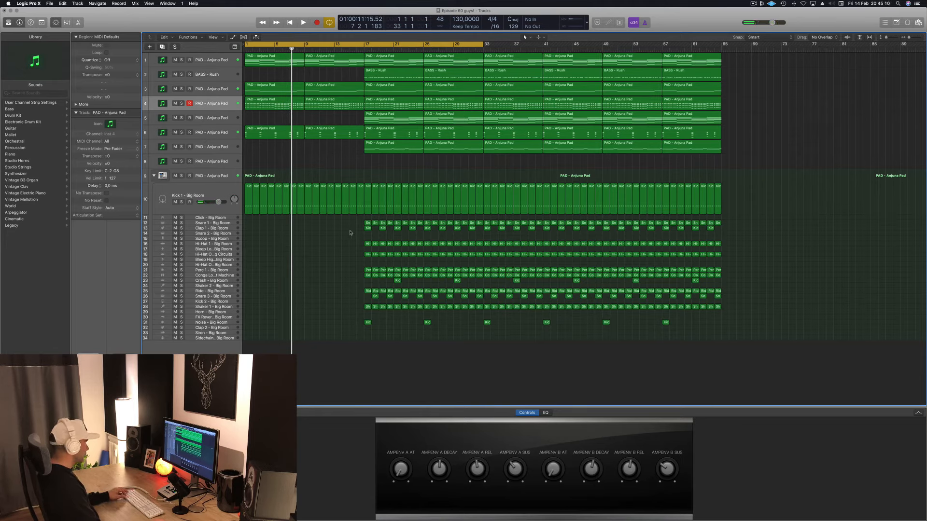
Copy the first Snare 1 region to the Snare 2 track at bar 9 and open it in the Piano Roll.
drag(367, 223, 308, 234)
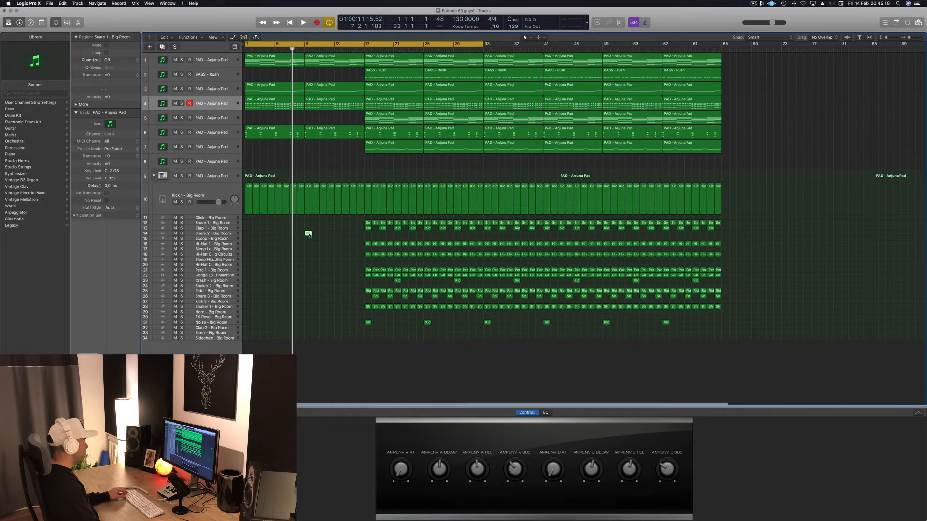
double_click(308, 234)
drag(538, 443, 620, 472)
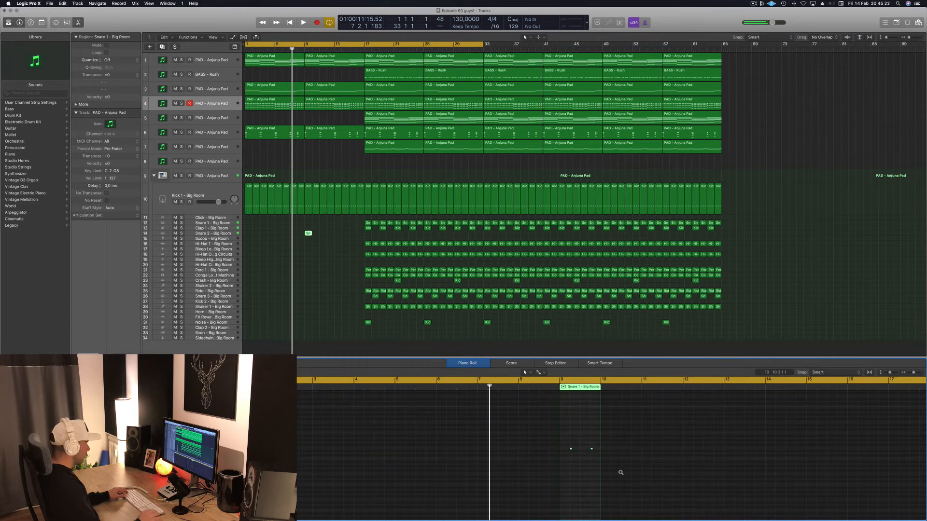
key(z)
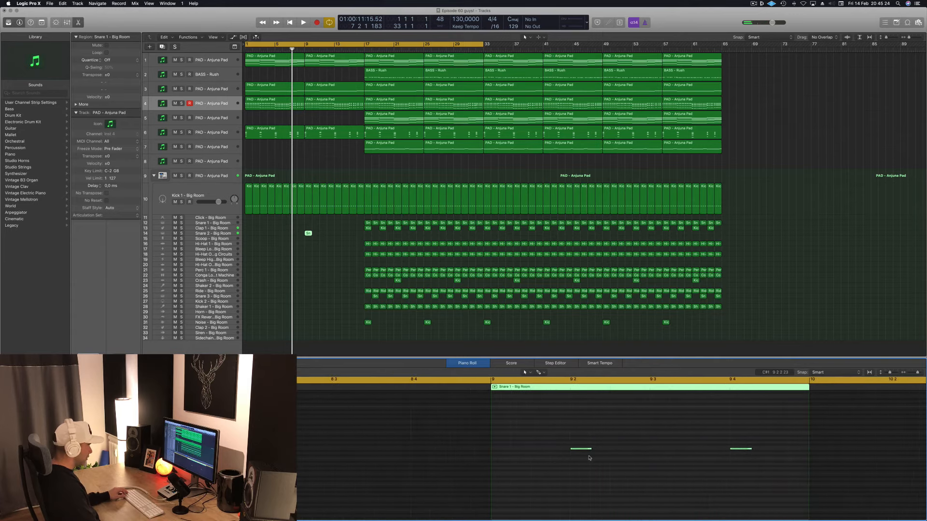
Duplicate and shorten the notes in the bar 9 snare region to fill the bar with sixteenth-note hits.
drag(579, 449, 817, 465)
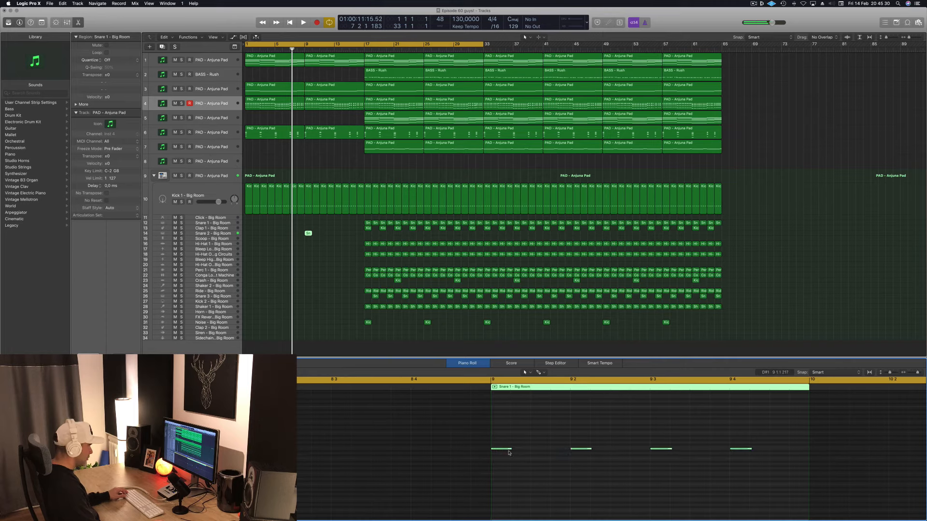
drag(507, 452, 788, 449)
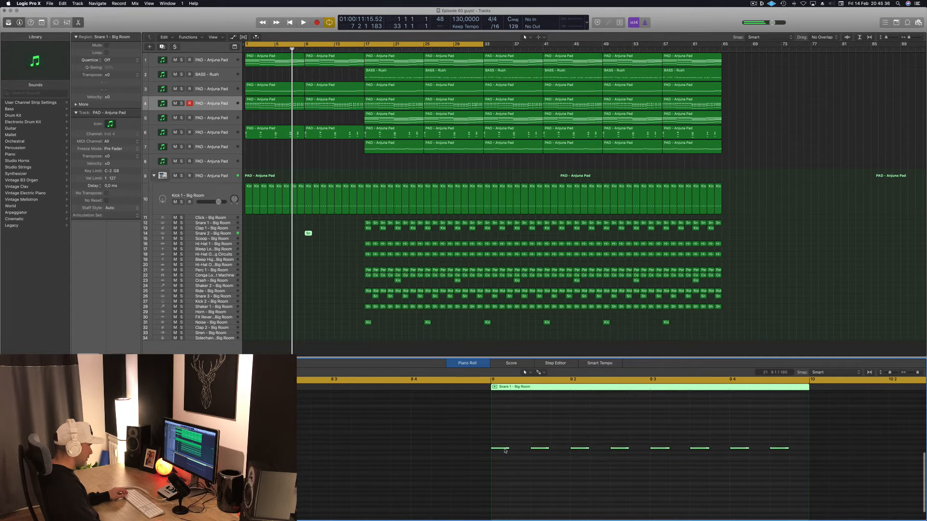
drag(512, 451, 525, 450)
Repeat the bar 9 snare region along the Snare 2 track so that it fills bars 9 to 16.
key(space)
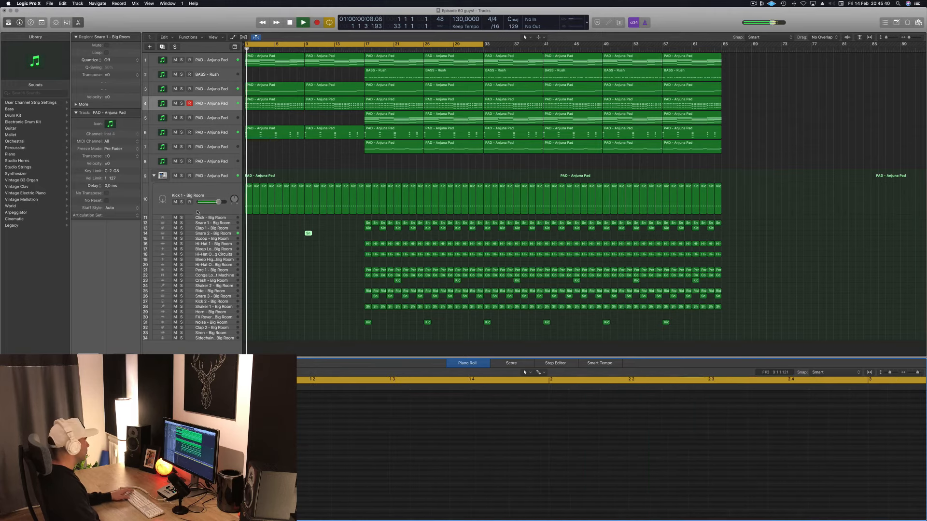
click(218, 233)
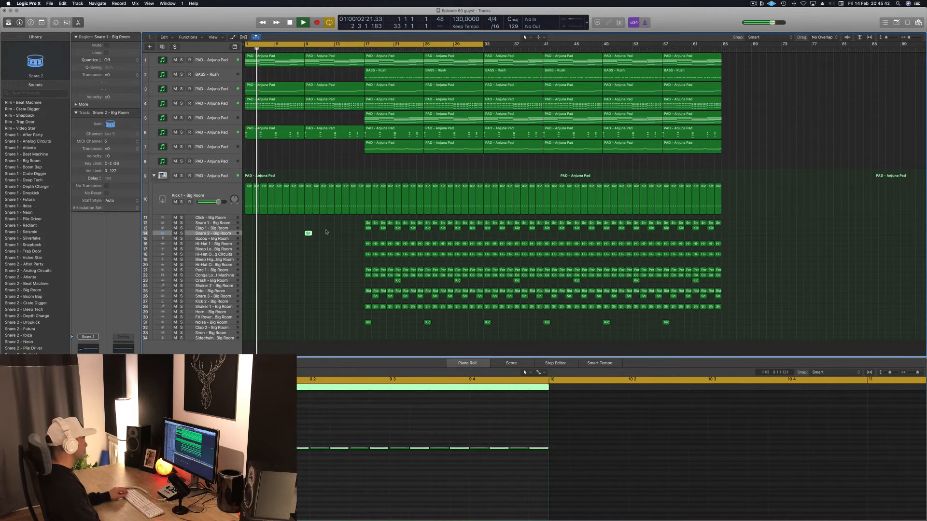
drag(310, 235, 348, 234)
key(space)
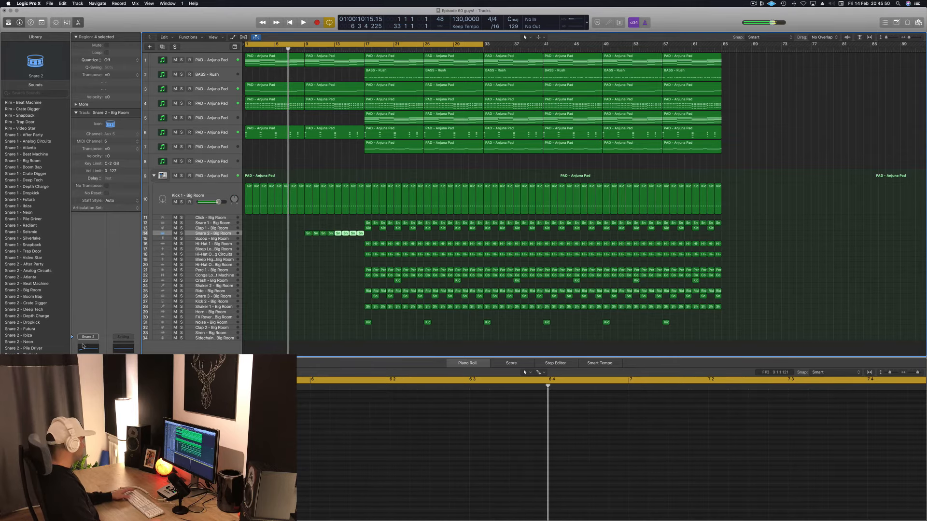
Open the Channel EQ on Snare 2 and lower its high cut frequency to 80 Hz.
click(85, 348)
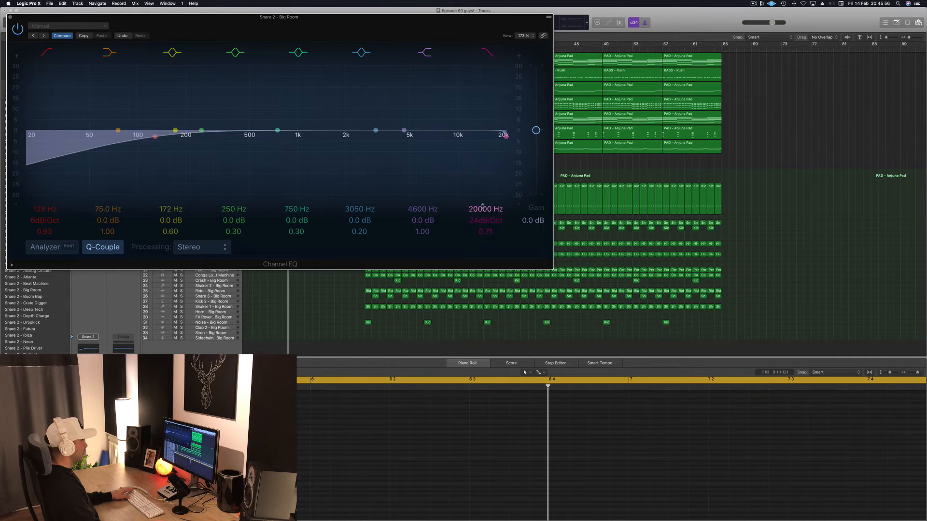
drag(482, 205, 483, 266)
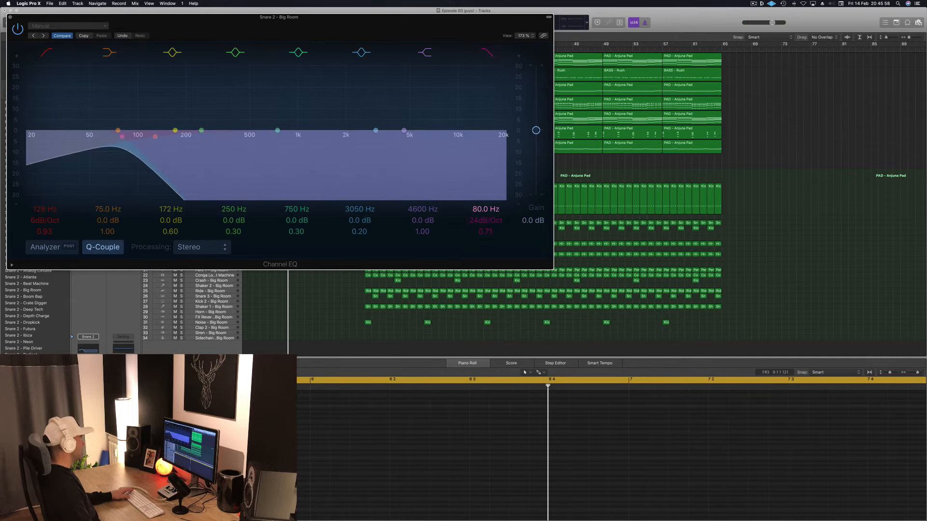
drag(386, 17, 793, 10)
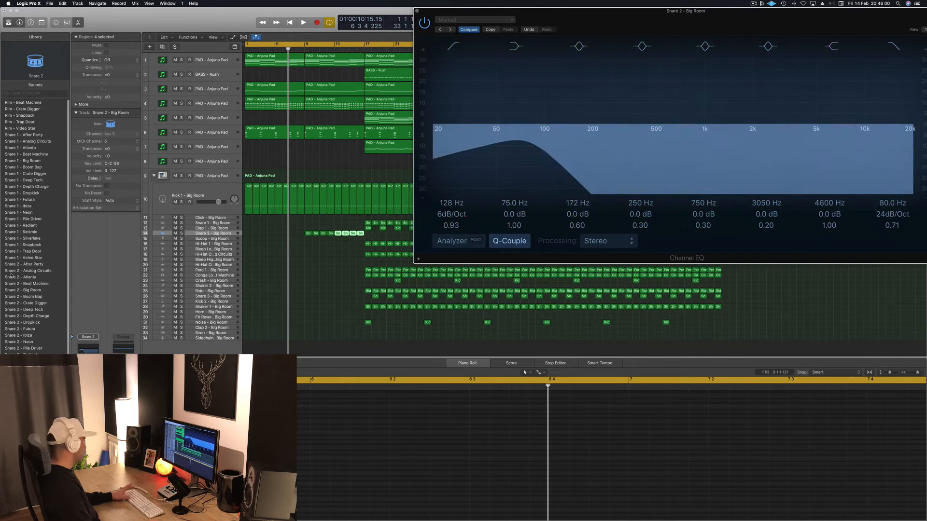
key(space)
key(super+w)
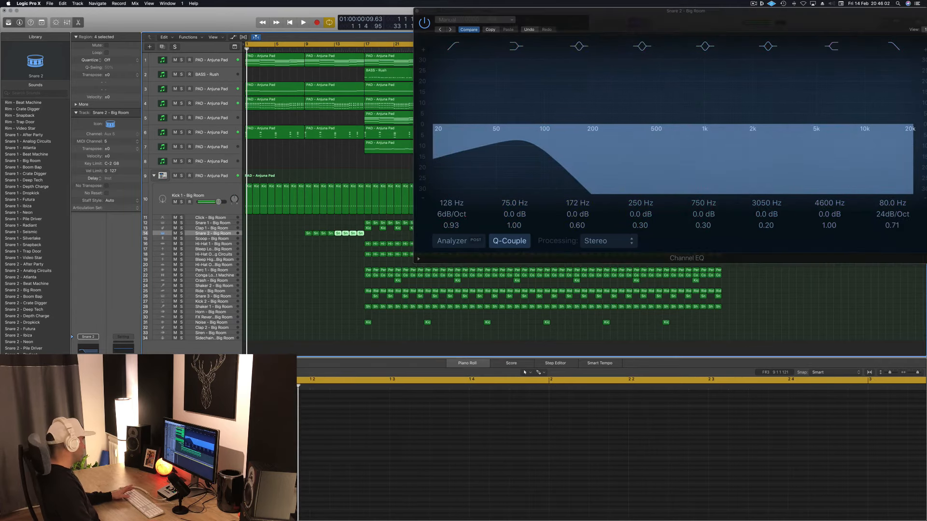
Play the arrangement from bar 1 while adjusting the Snare 2 EQ high cut, and keep the plug-in window clear of the regions.
key(space)
drag(800, 43, 481, 62)
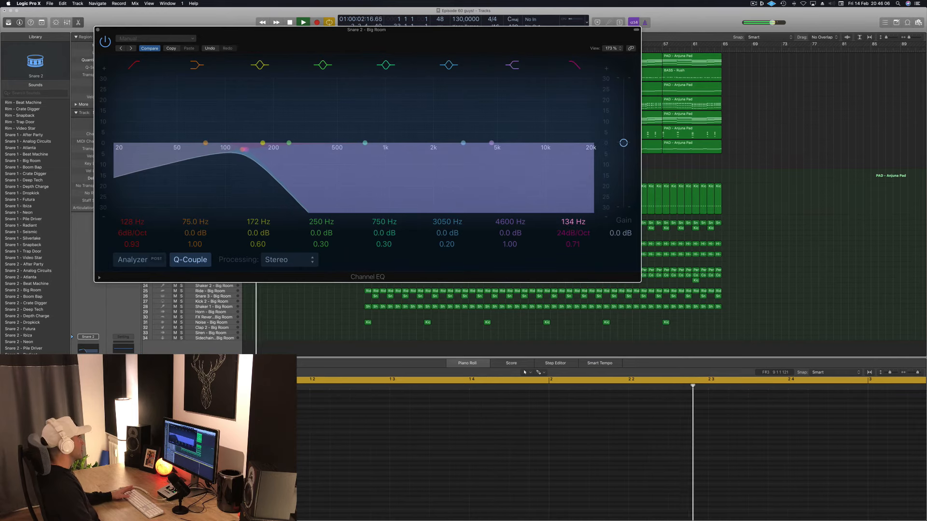
drag(449, 36, 926, 37)
key(space)
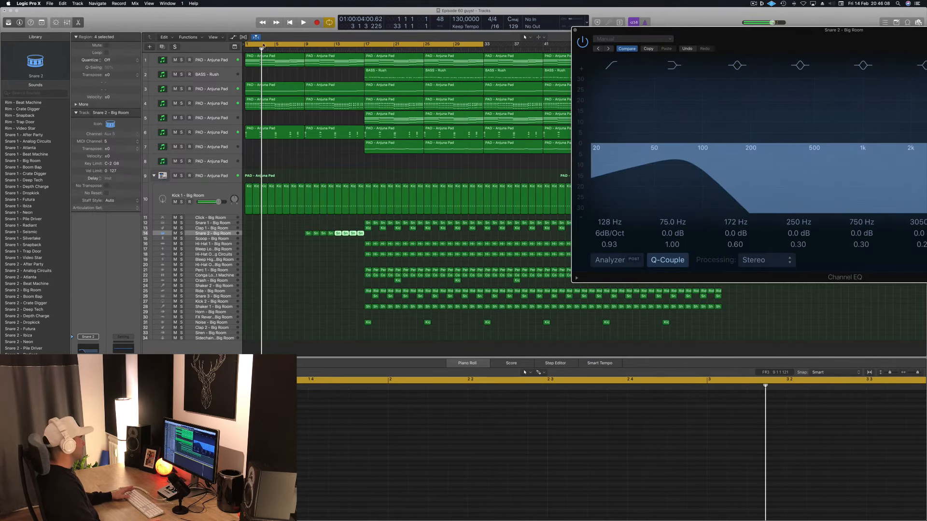
Set the cycle range to bars 9 to 17 and audition the snare build while adjusting the EQ high cut to 85 Hz.
click(248, 46)
click(319, 45)
click(319, 46)
drag(305, 46, 362, 46)
key(space)
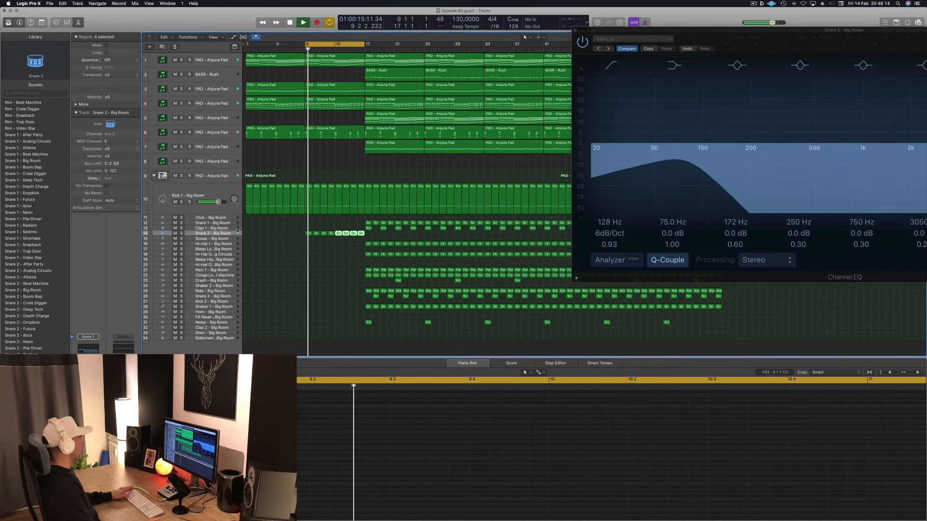
drag(789, 38, 607, 30)
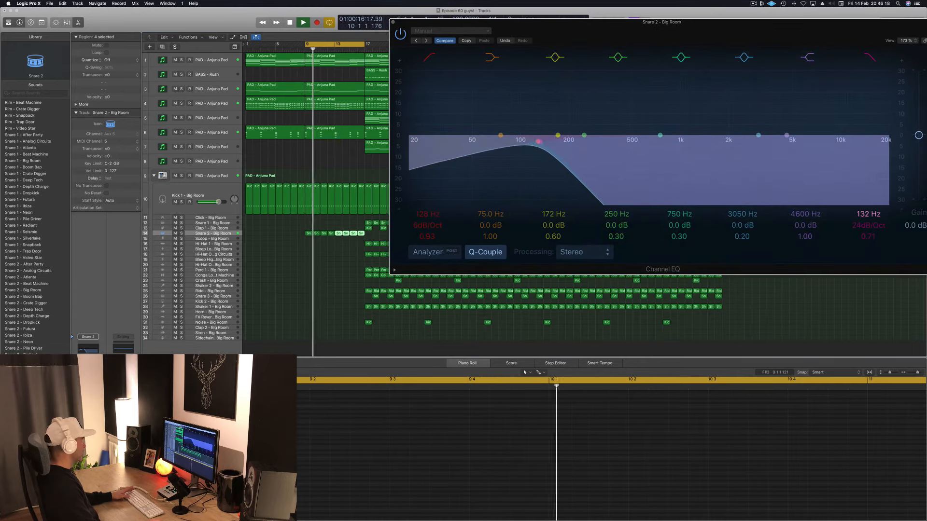
key(space)
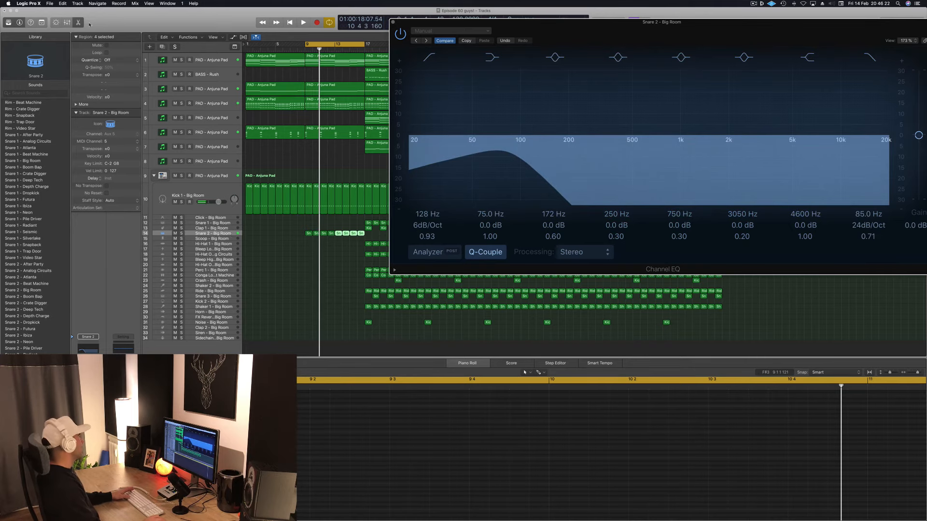
Show the toolbar, enable Track Zoom and display the automation lanes for the tracks.
click(154, 32)
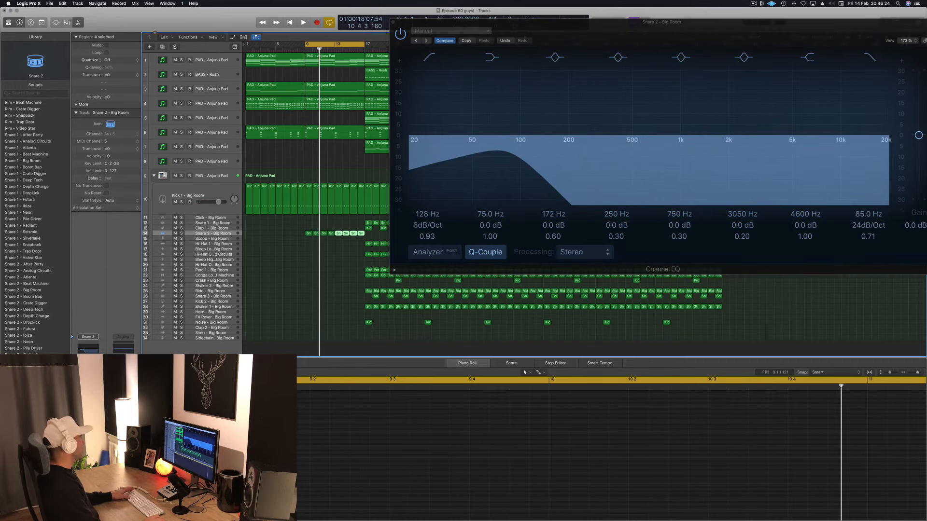
key(ctrl+alt+super+t)
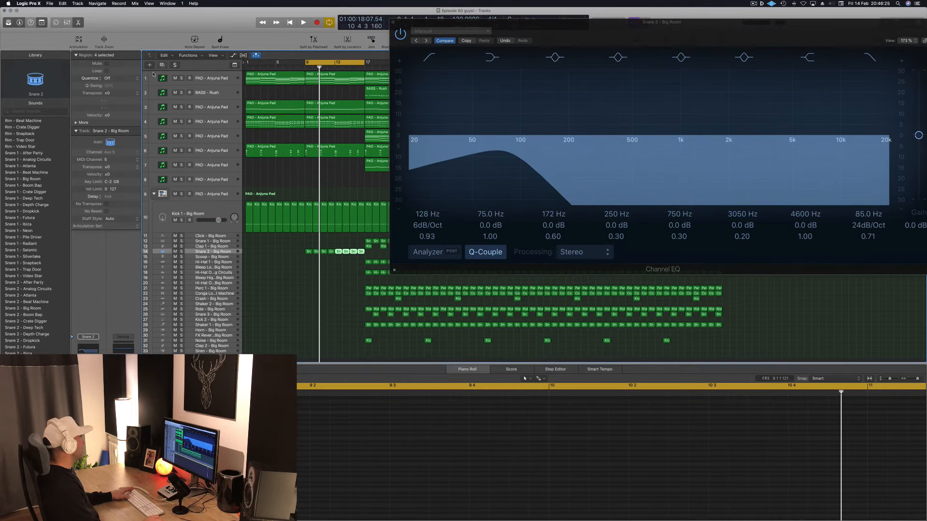
click(103, 40)
key(a)
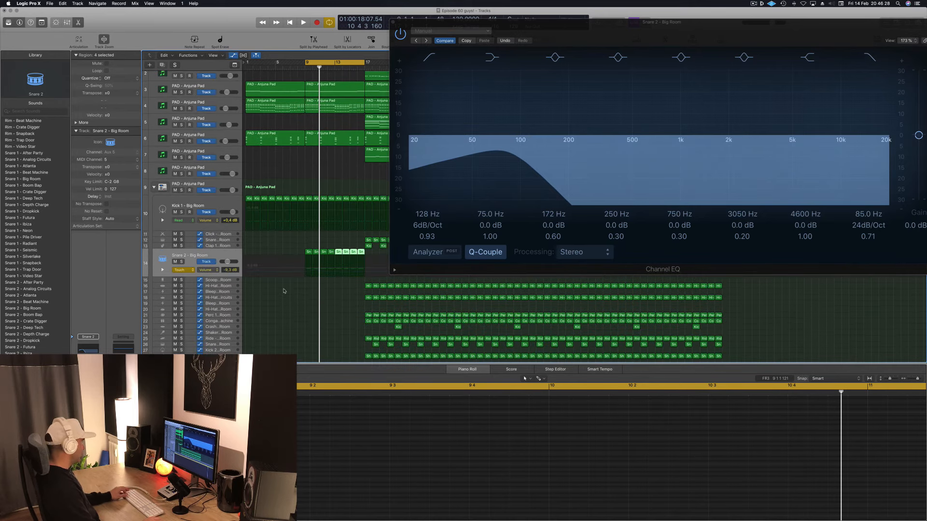
Set Snare 2's automation mode to Read and its automation parameter to Channel EQ High Cut Frequency.
click(192, 270)
click(189, 267)
click(204, 271)
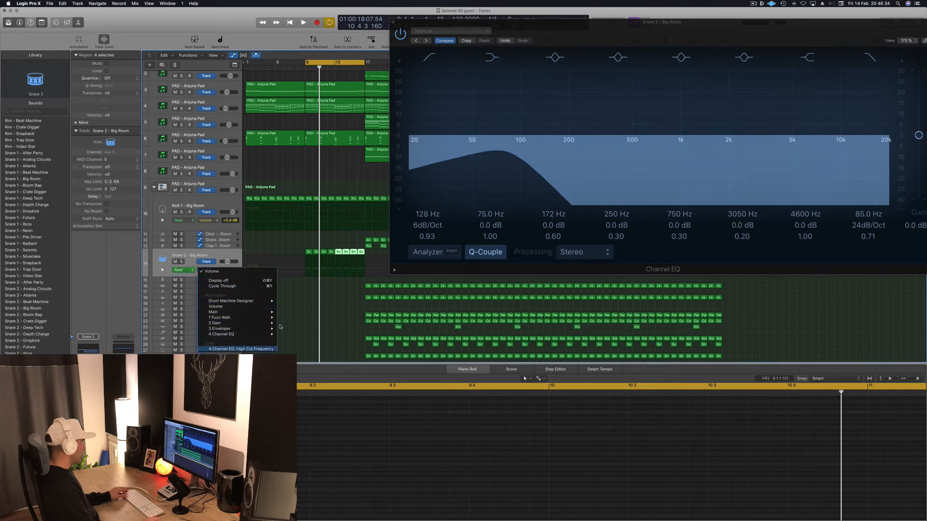
click(261, 349)
Draw a Snare 2 high cut ramp from 80 Hz at bar 9 to about 4860 Hz at bar 13, audition it and close the EQ.
drag(323, 274, 246, 272)
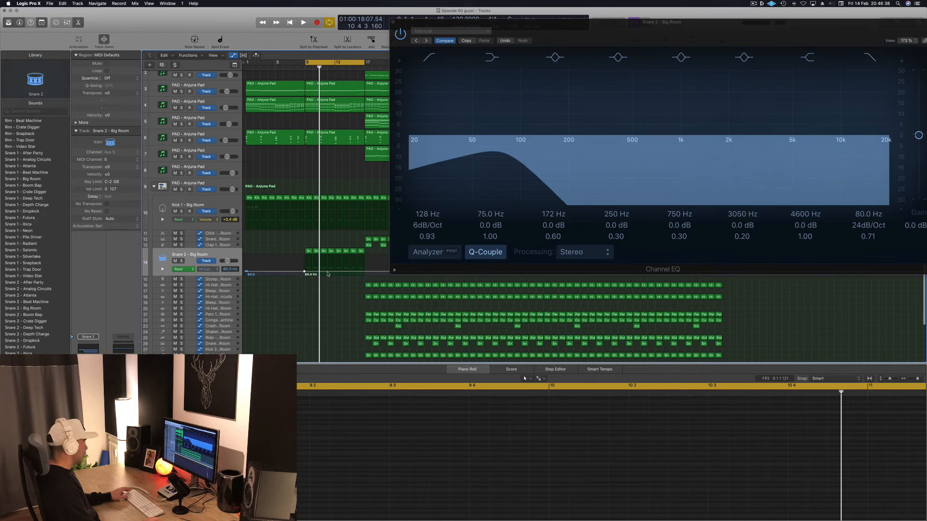
drag(328, 273, 328, 264)
key(space)
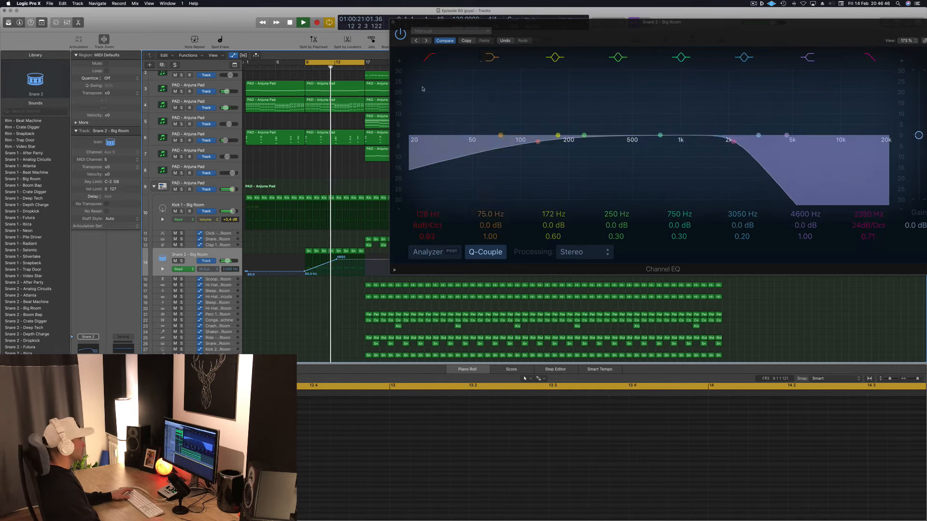
drag(403, 23, 508, 46)
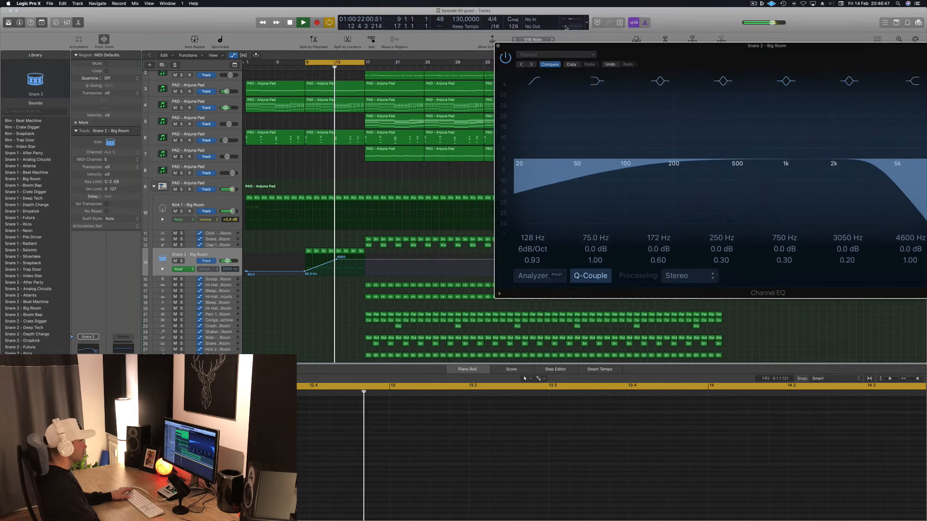
click(499, 47)
Copy the noise region from bar 17 to bar 9 and play the build from there.
scroll(386, 332, down, 4)
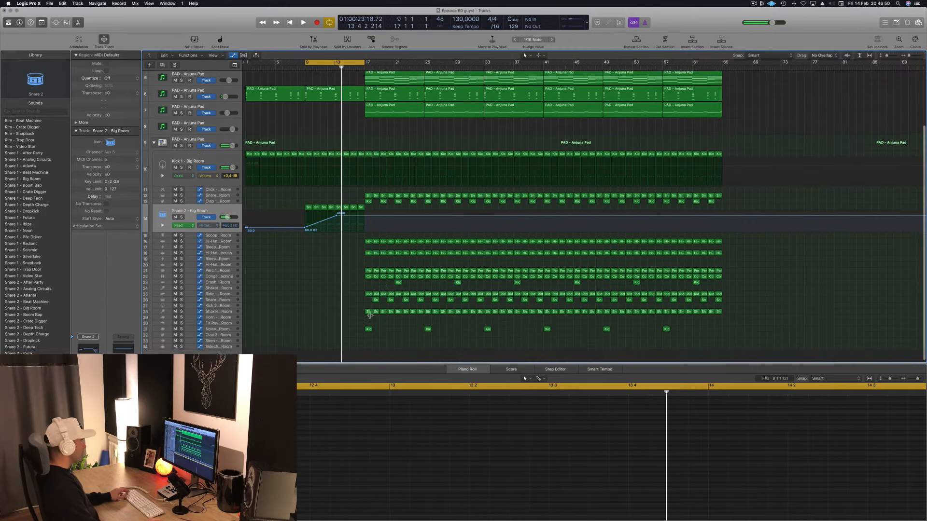
click(368, 326)
drag(368, 327, 307, 325)
key(space)
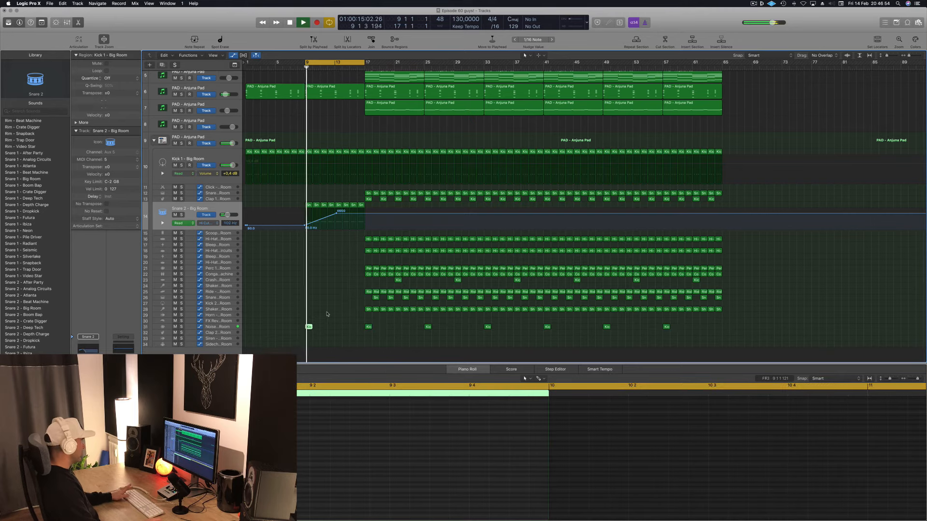
Copy the bar 21 crash region to bar 13 and drop Snare 2's high cut automation to 300 Hz at bar 13.
drag(398, 280, 337, 281)
scroll(340, 278, up, 3)
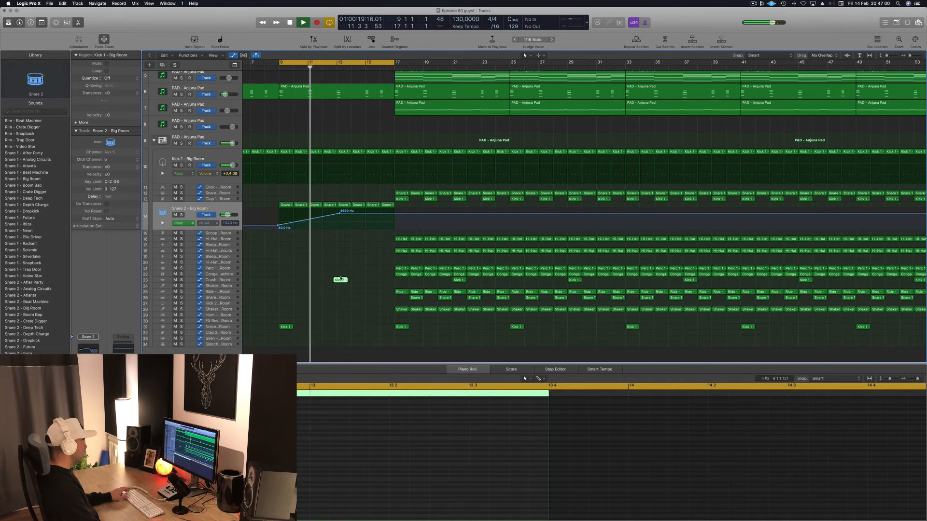
key(super+Right)
key(space)
drag(574, 280, 580, 281)
drag(571, 213, 565, 222)
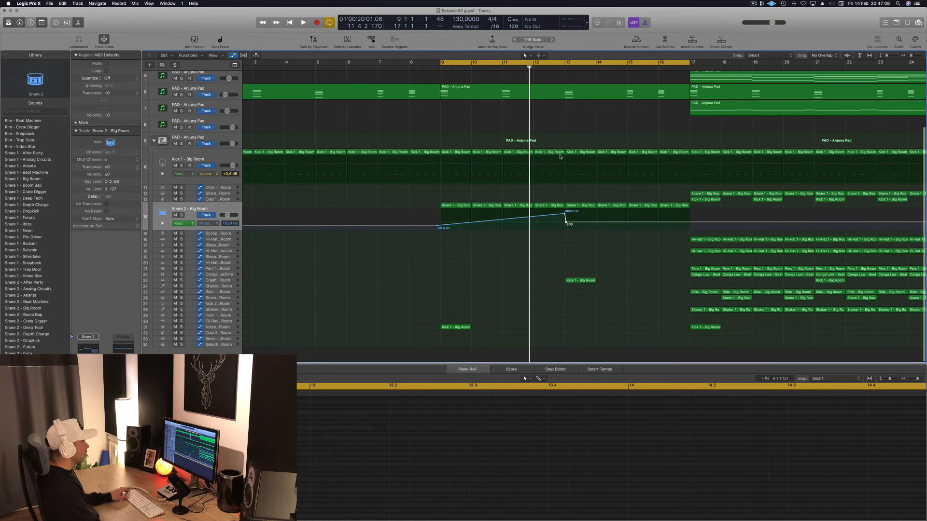
Duplicate and shorten notes in the bar 12 kick region into eighths followed by a half-bar sixteenth roll, and play the build.
click(554, 152)
key(super+Up)
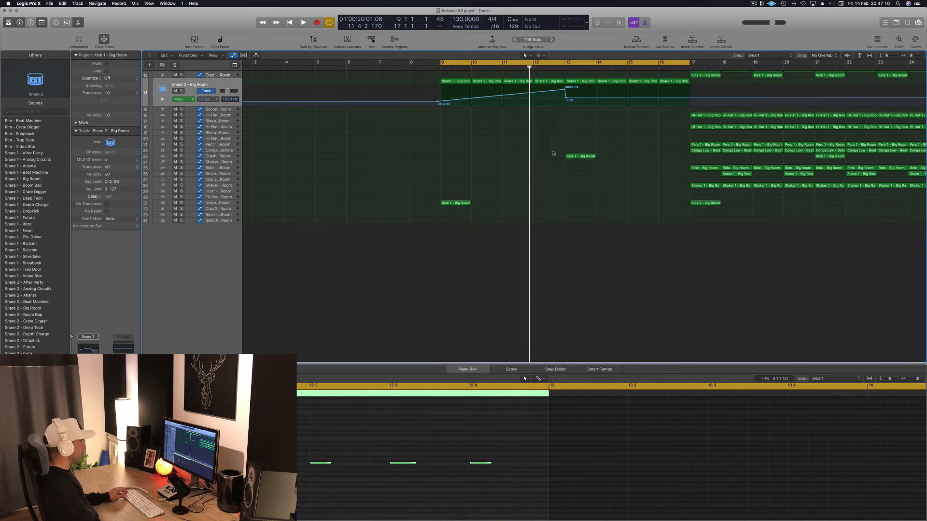
scroll(551, 164, up, 5)
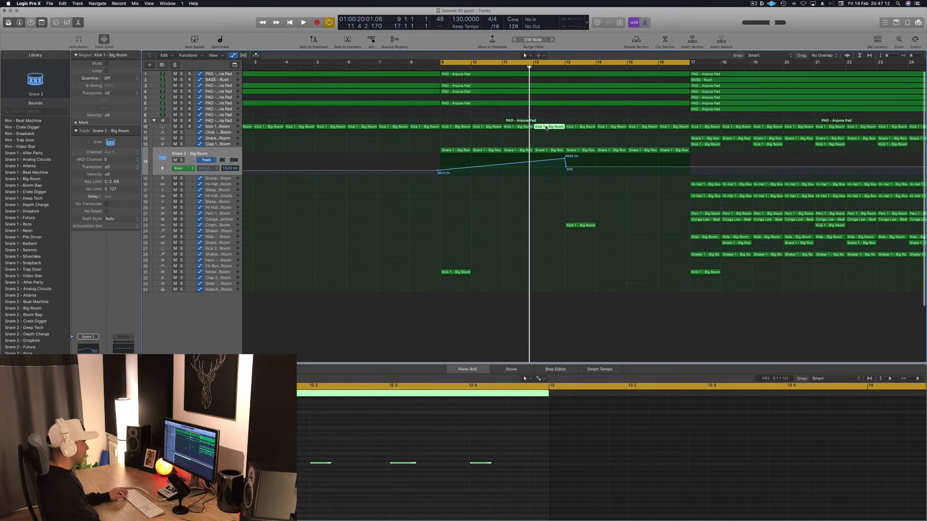
click(230, 128)
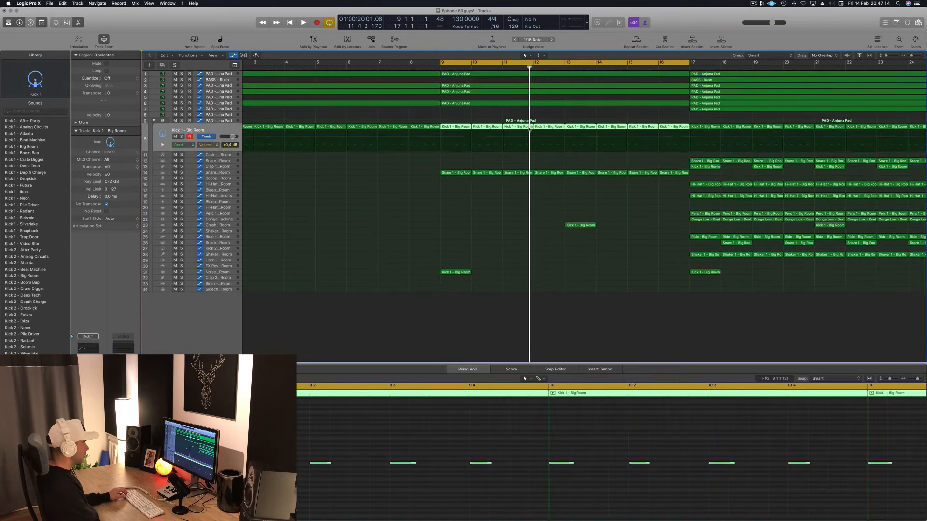
scroll(534, 443, down, 5)
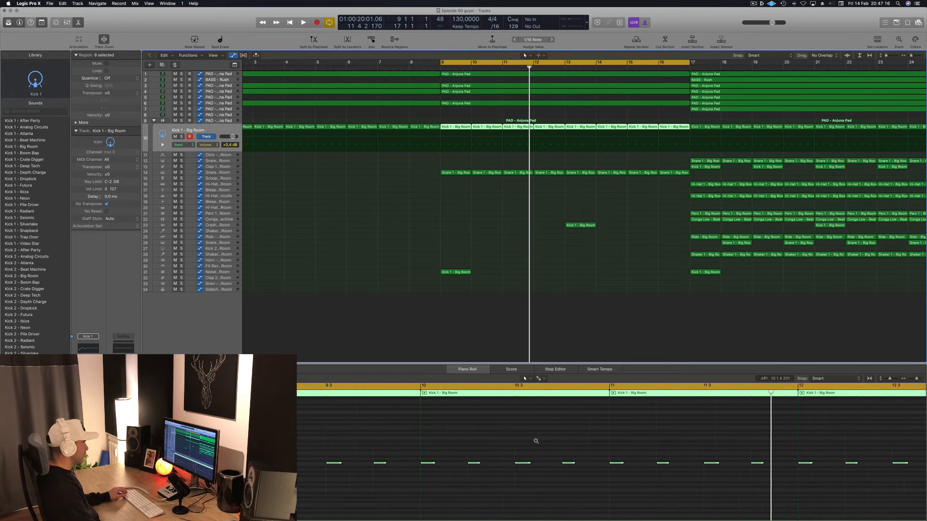
click(510, 124)
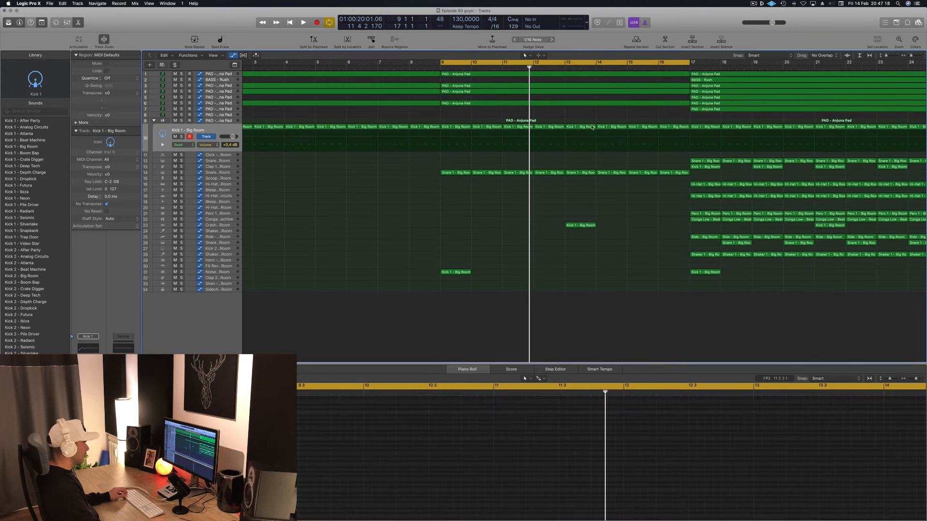
click(548, 127)
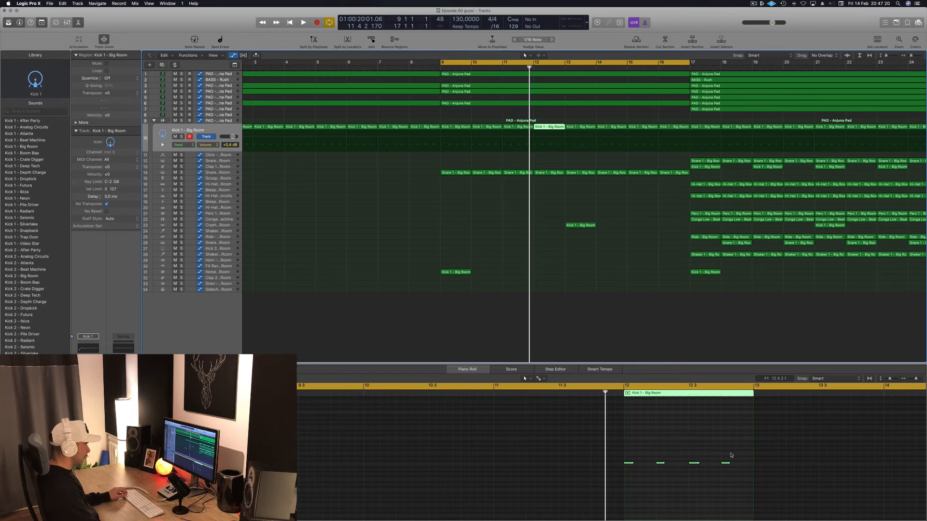
drag(731, 455, 648, 466)
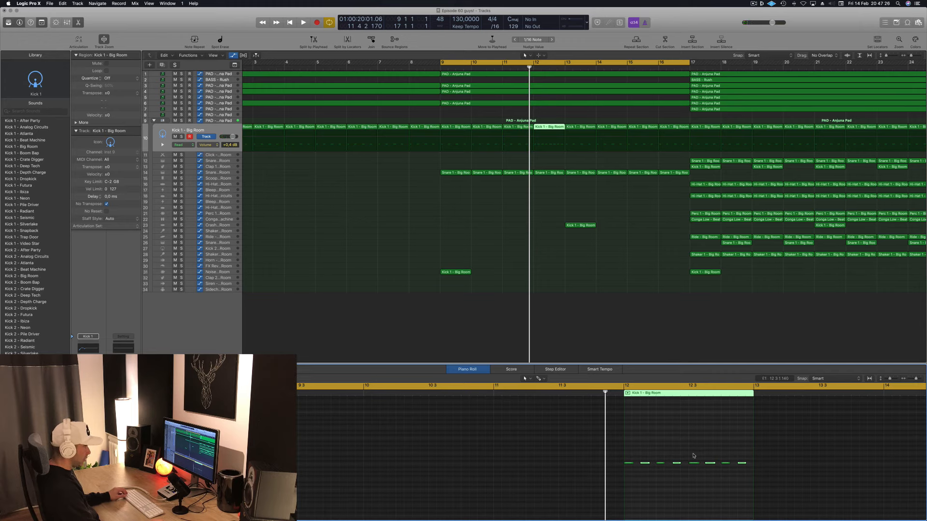
drag(744, 463, 699, 466)
key(space)
key(super+Left)
key(super+Left)
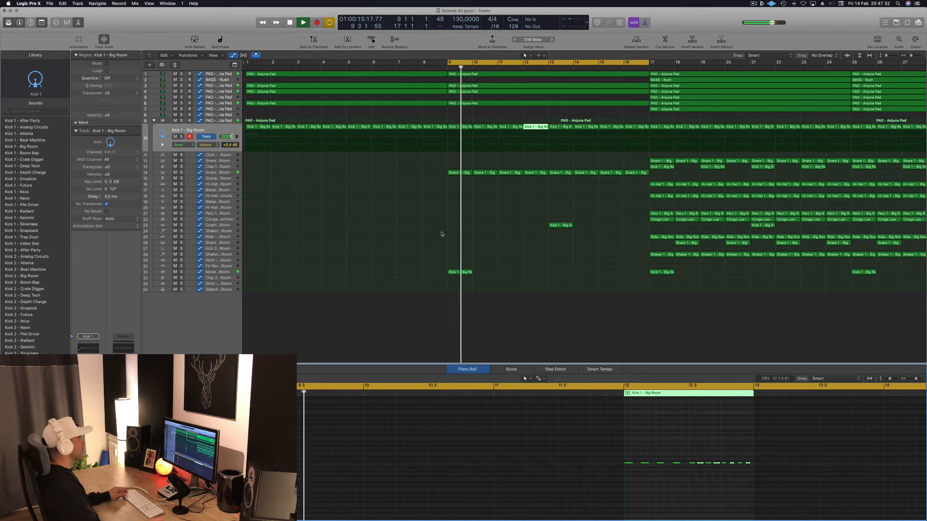
Shift Snare 2's high cut automation drop to just before bar 13 and add a 300 Hz point just before bar 17.
click(218, 172)
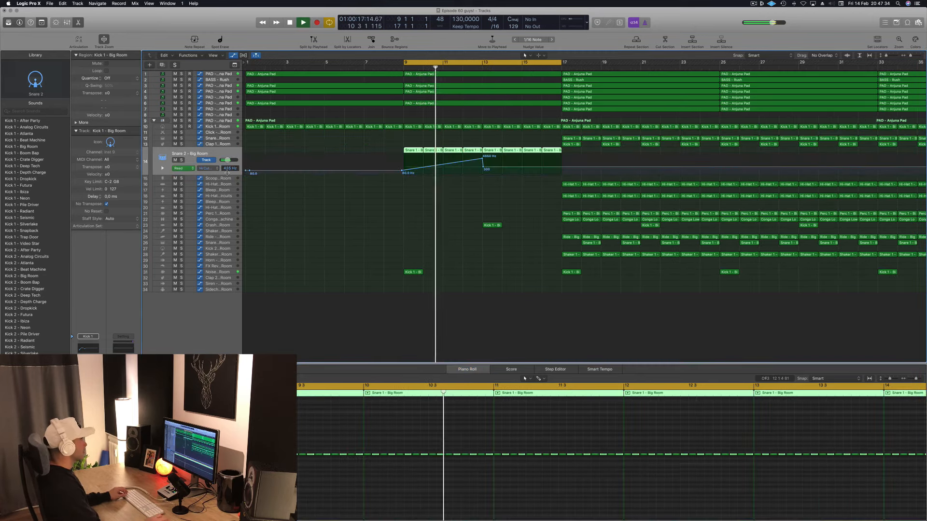
key(super+Left)
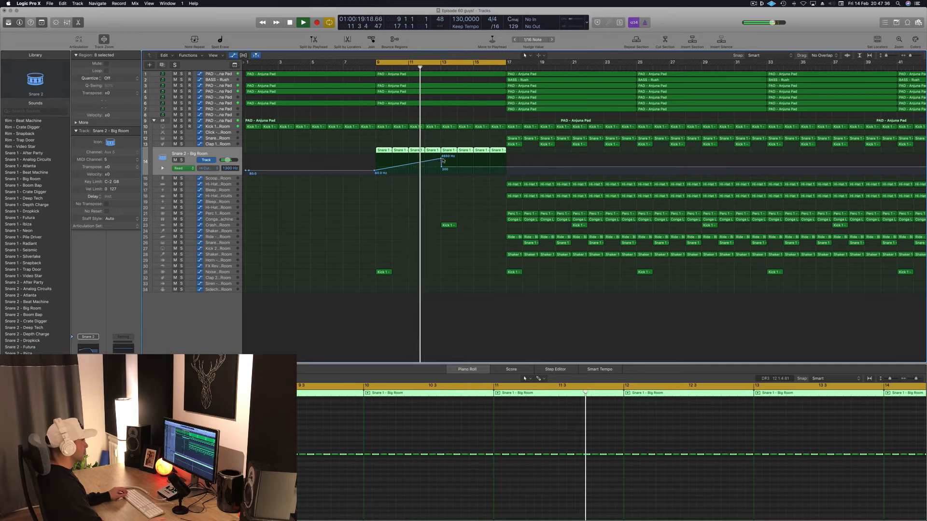
drag(441, 159, 440, 159)
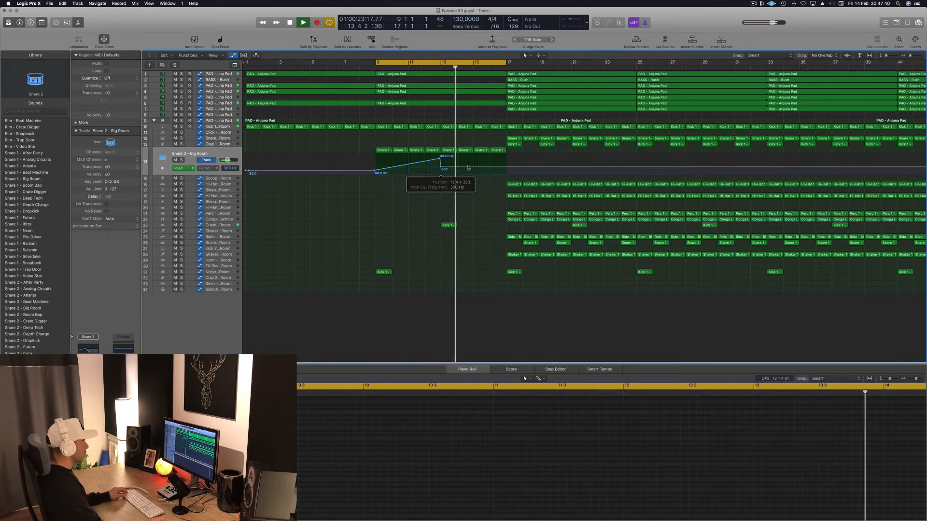
click(504, 168)
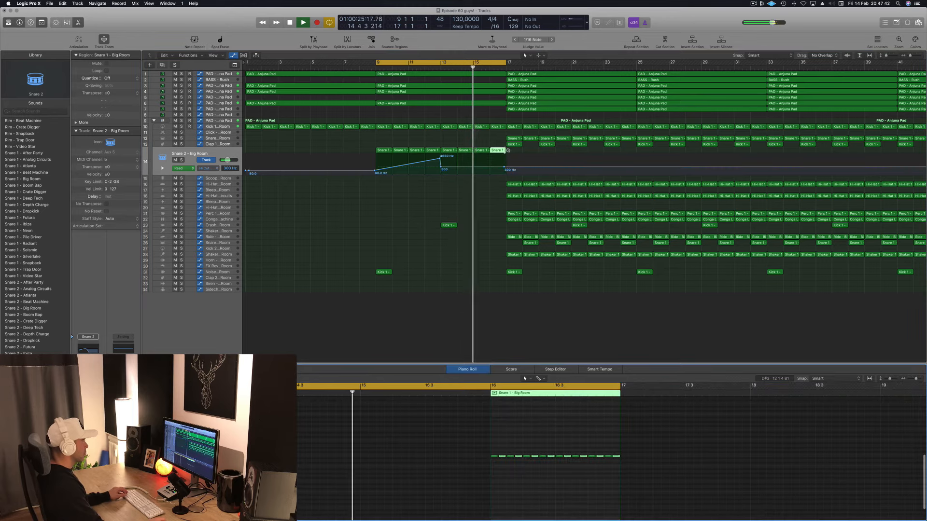
Raise Snare 2's high cut automation at bar 17 to 20000 Hz and play the build from bar 9.
drag(504, 168, 505, 145)
scroll(453, 185, left, 5)
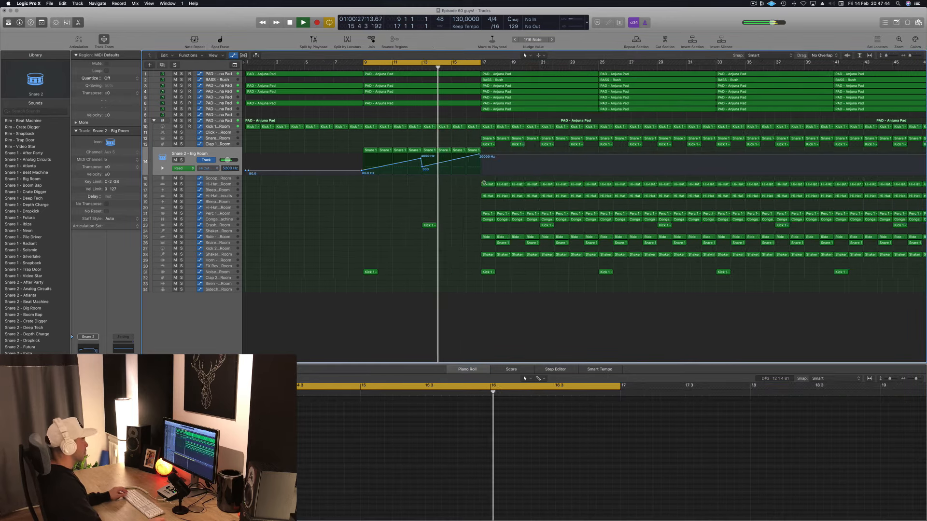
scroll(454, 184, right, 5)
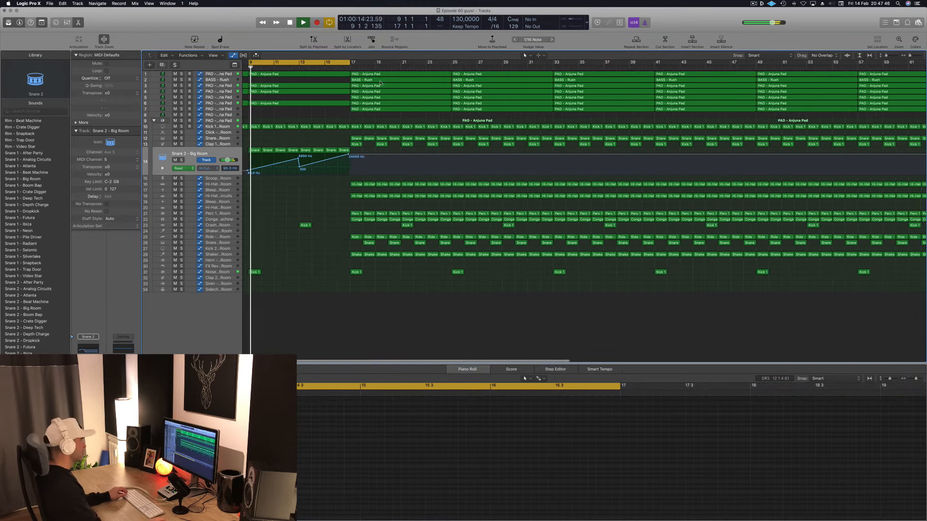
scroll(379, 88, left, 2)
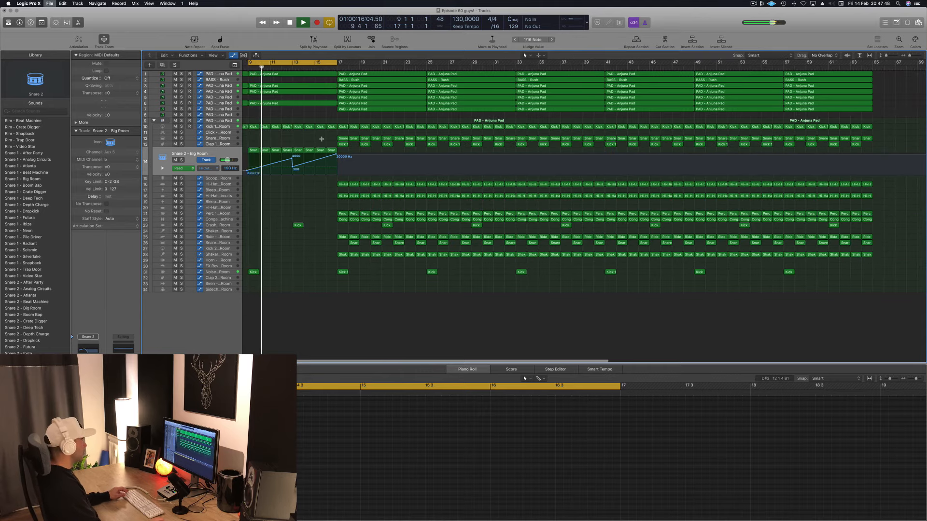
scroll(321, 139, left, 4)
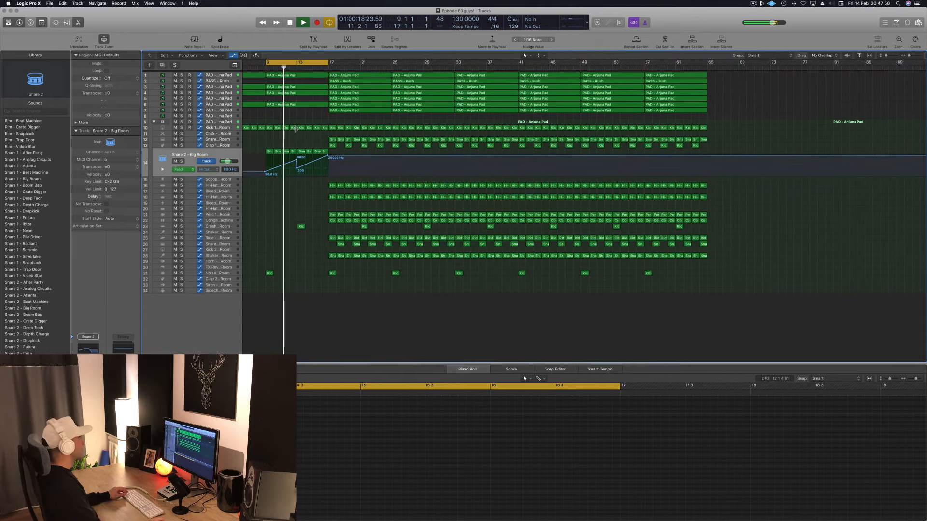
scroll(295, 129, left, 1)
scroll(296, 129, up, 1)
scroll(296, 129, right, 2)
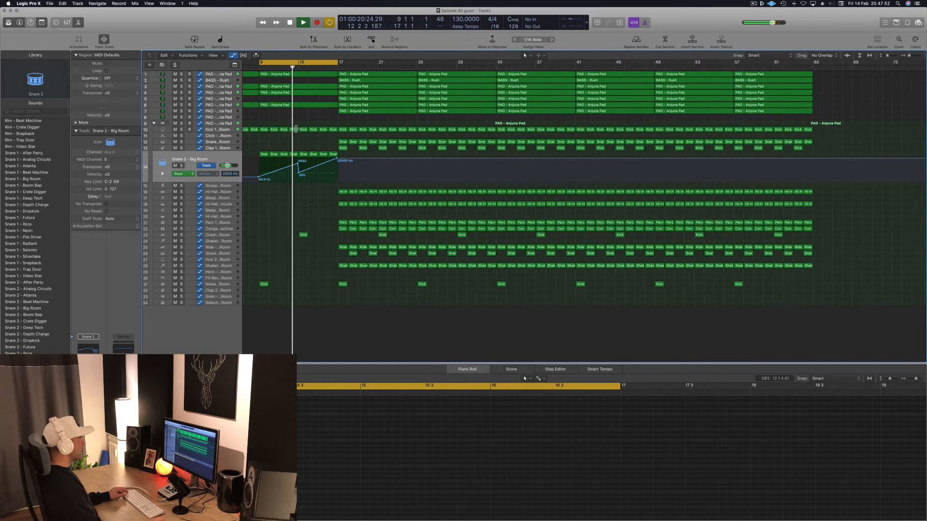
scroll(295, 129, right, 3)
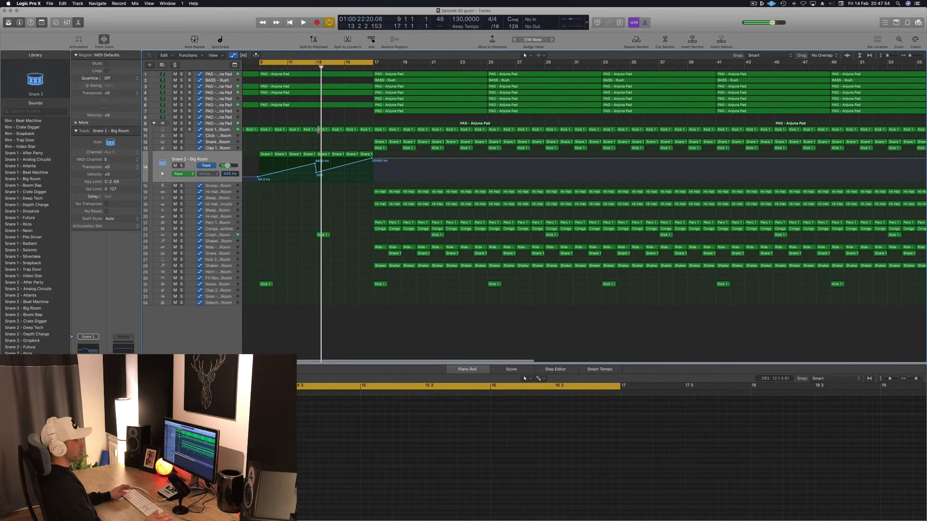
scroll(318, 129, left, 2)
key(space)
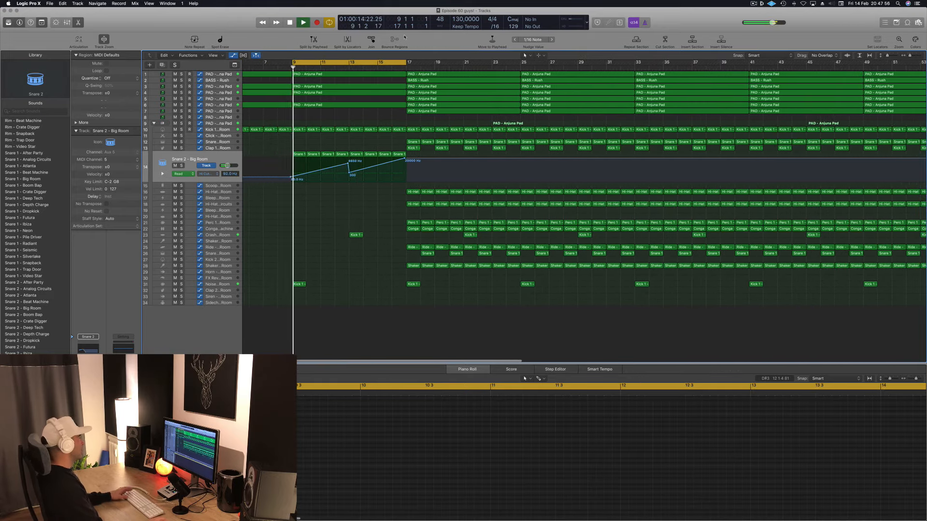
Extend the cycle range to bar 25 and delete the pad regions on tracks 5 and 7 between bars 17 and 25.
drag(405, 63, 515, 69)
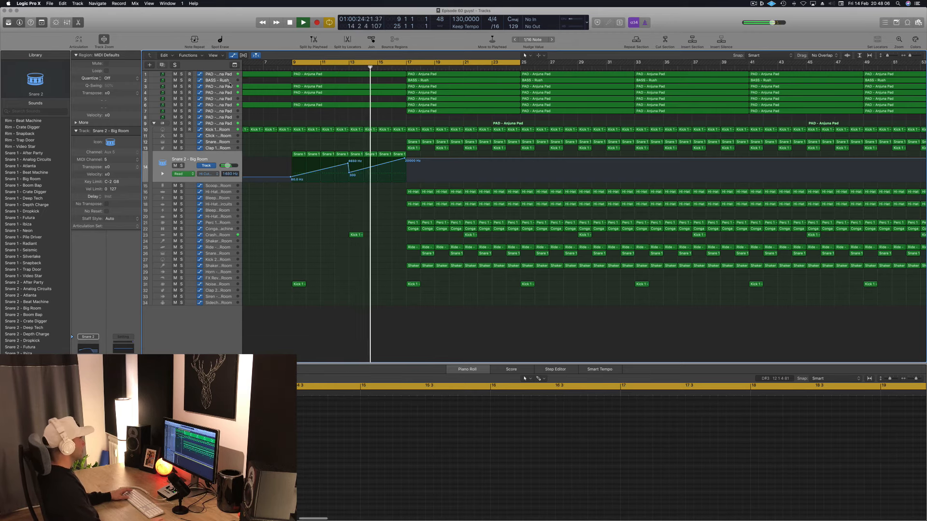
key(super+Down)
key(super+Down)
key(super+Down)
key(super+Down)
key(super+Down)
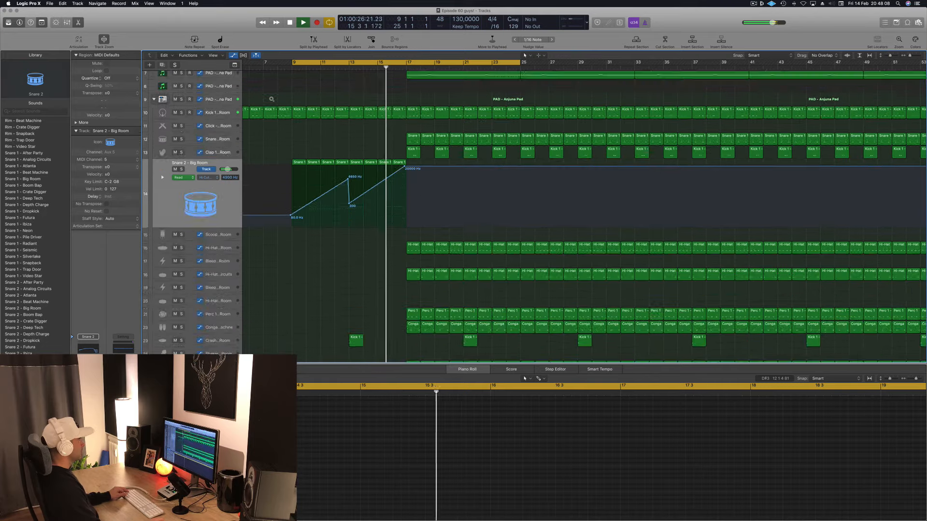
scroll(406, 156, up, 5)
click(406, 153)
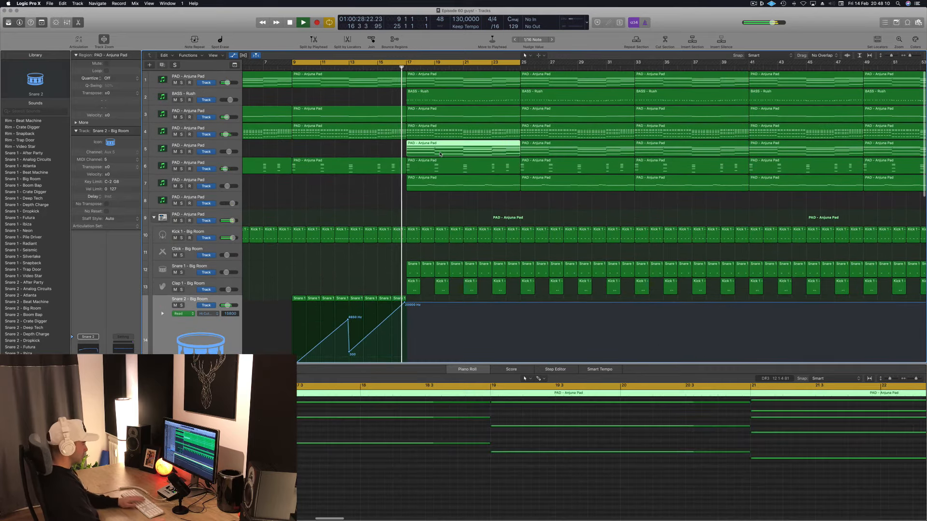
key(Delete)
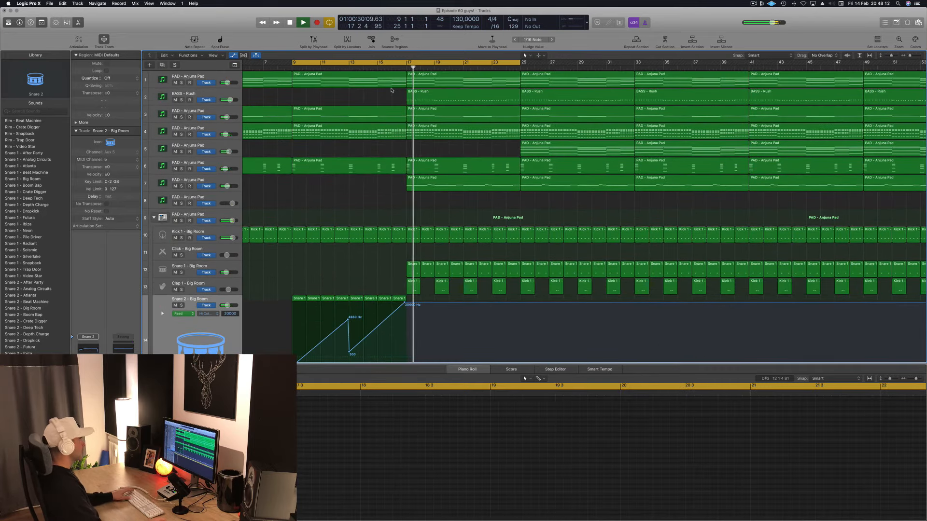
click(424, 182)
key(Delete)
Play the thinned-out section from bar 17 and check the track 4 pad region there.
click(385, 67)
key(super+Left)
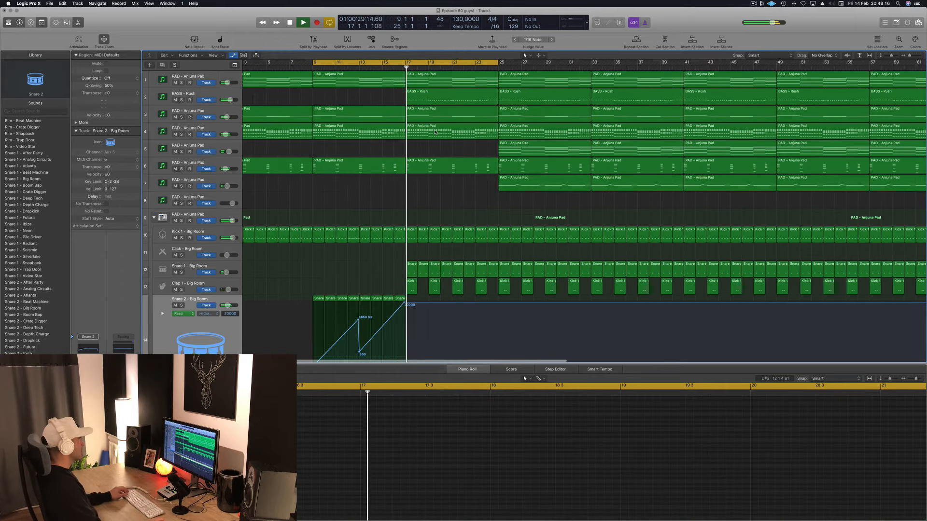
click(434, 127)
key(super+Left)
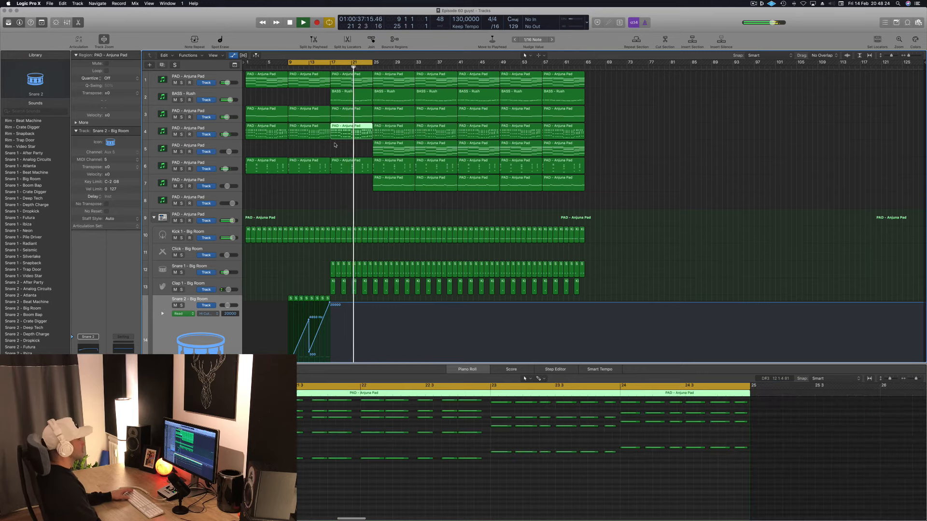
key(super+Right)
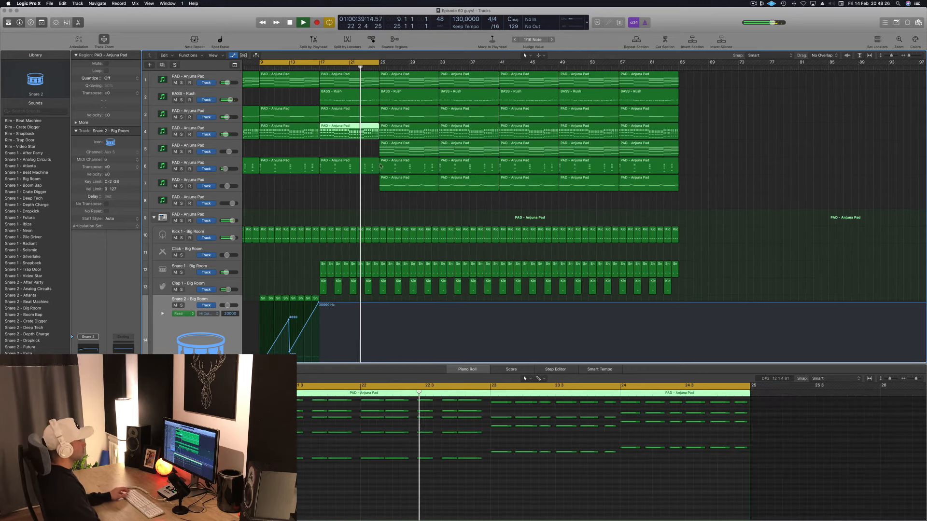
key(space)
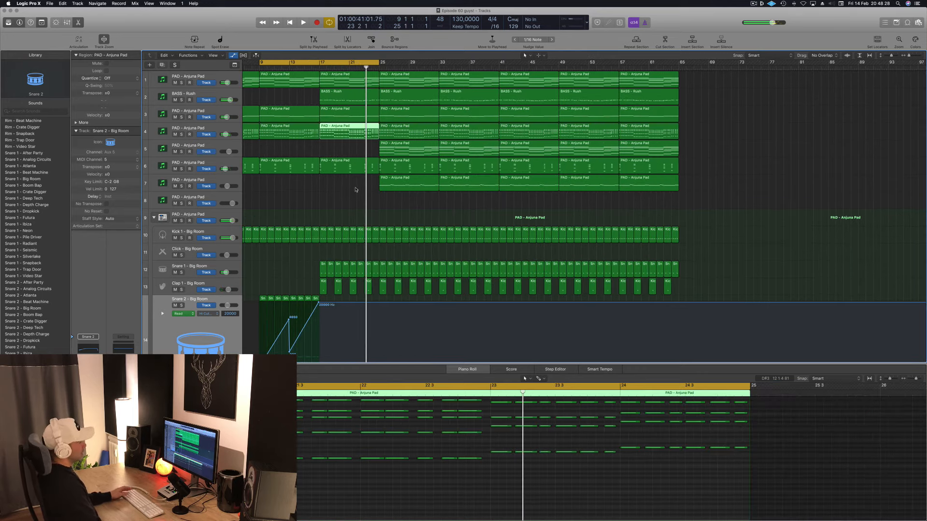
Delete the Crash region at bar 21 and the Noise region at bar 25.
scroll(356, 190, down, 10)
key(super+Left)
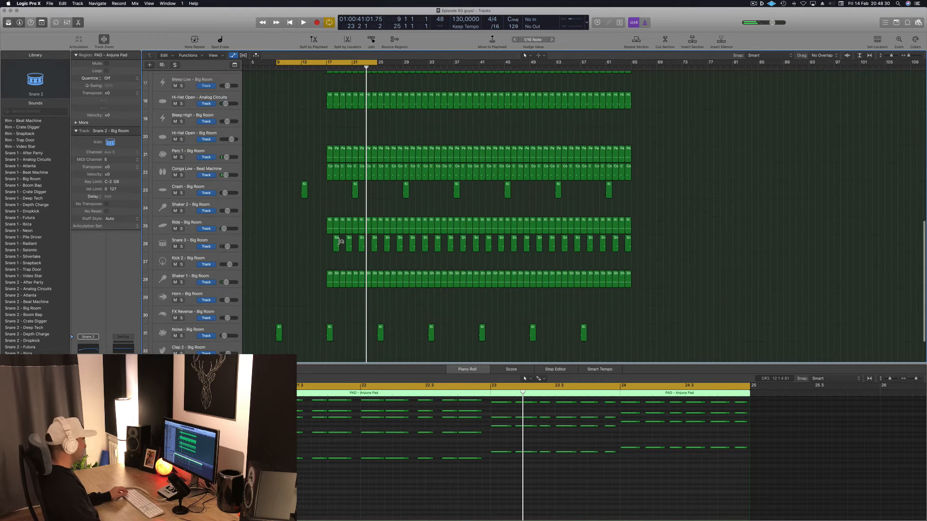
scroll(336, 210, down, 1)
scroll(336, 192, down, 3)
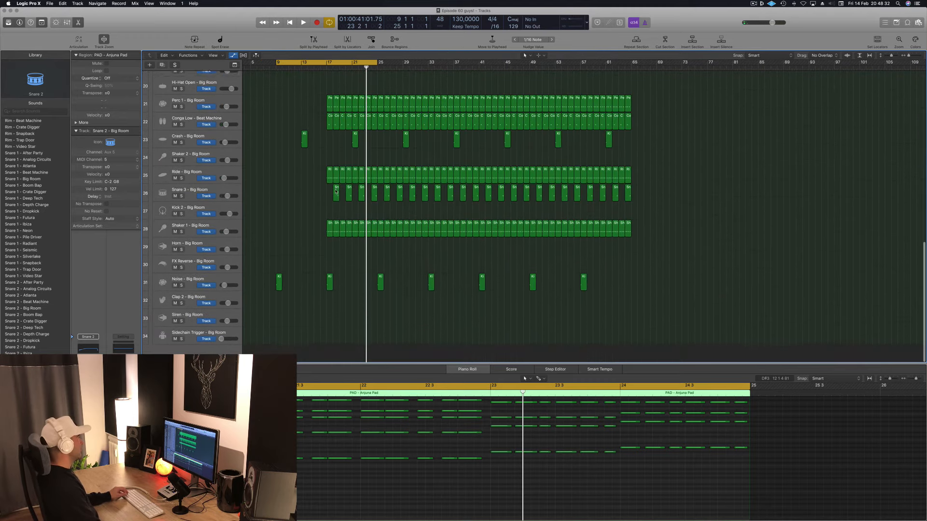
click(343, 261)
click(380, 285)
key(Delete)
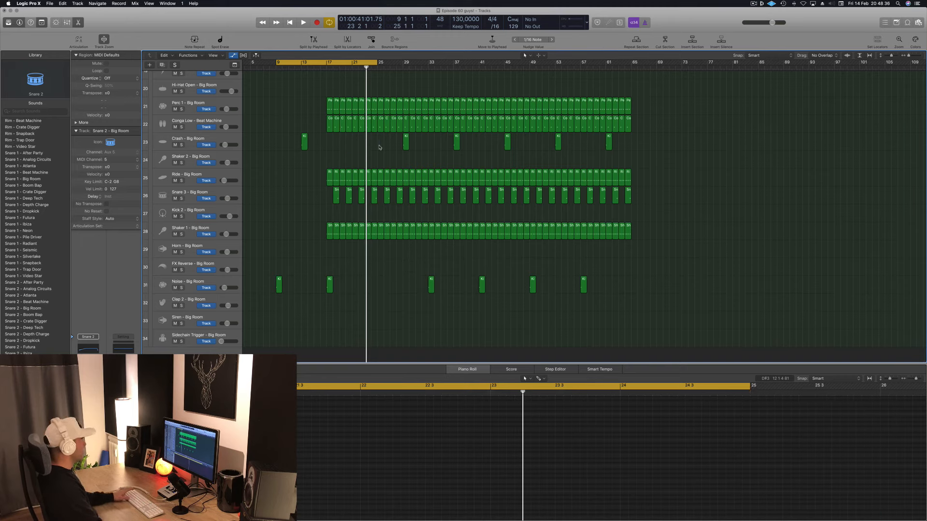
Cycle bars 17 to 33 and delete the Shaker 1 regions from bar 17 through bar 33.
drag(319, 62, 371, 63)
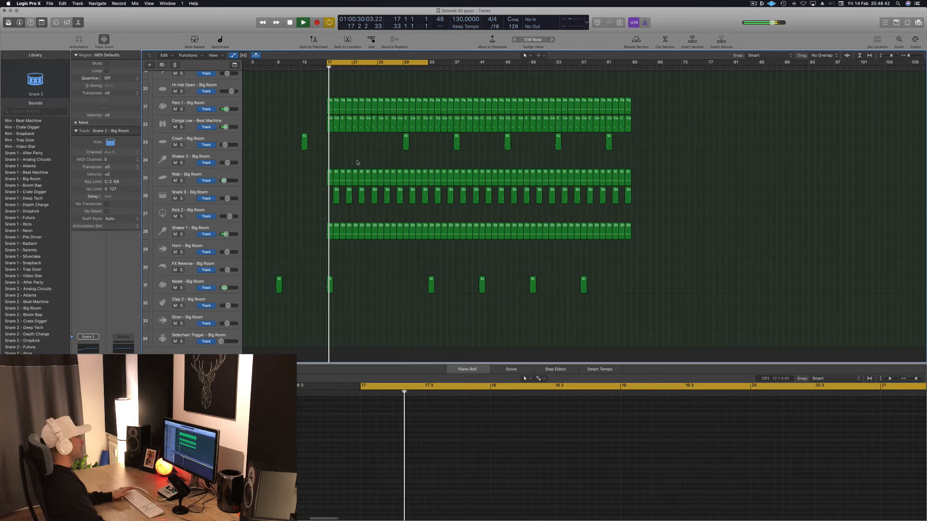
scroll(356, 159, up, 5)
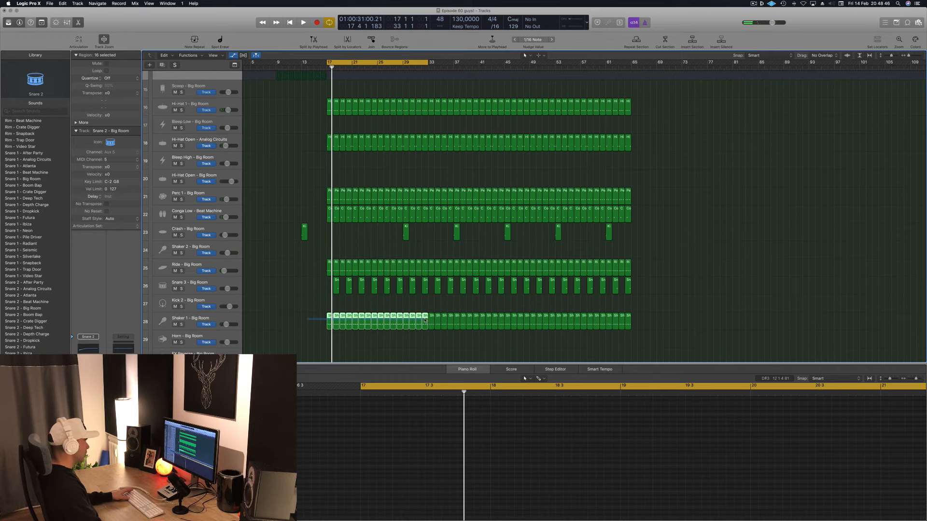
key(Delete)
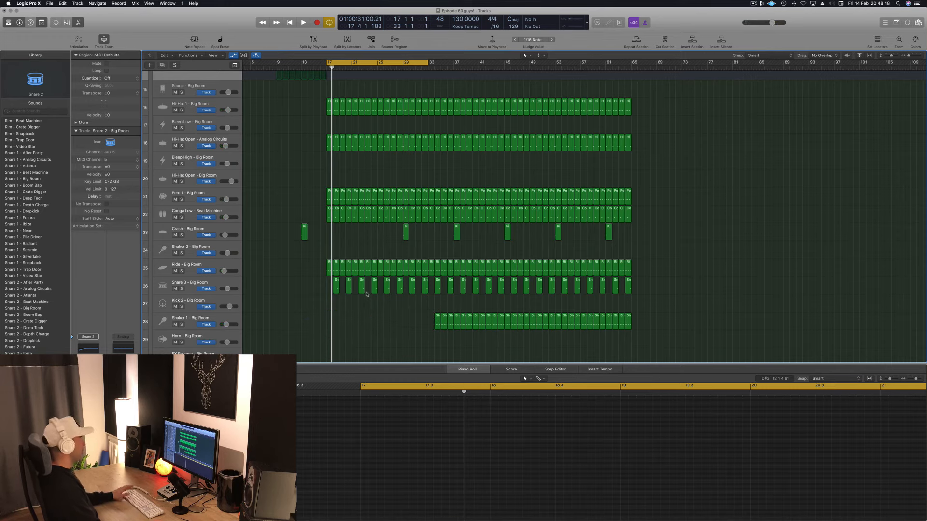
key(space)
scroll(357, 271, up, 3)
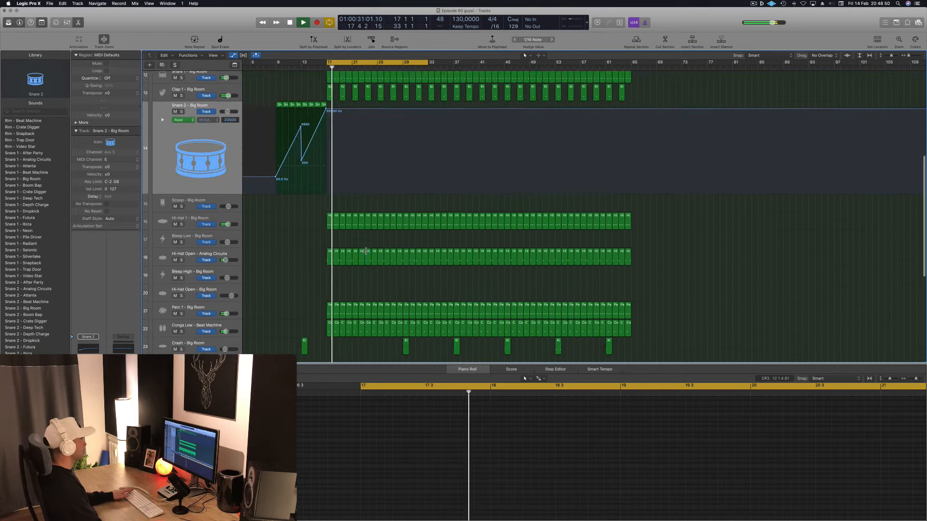
scroll(304, 203, up, 1)
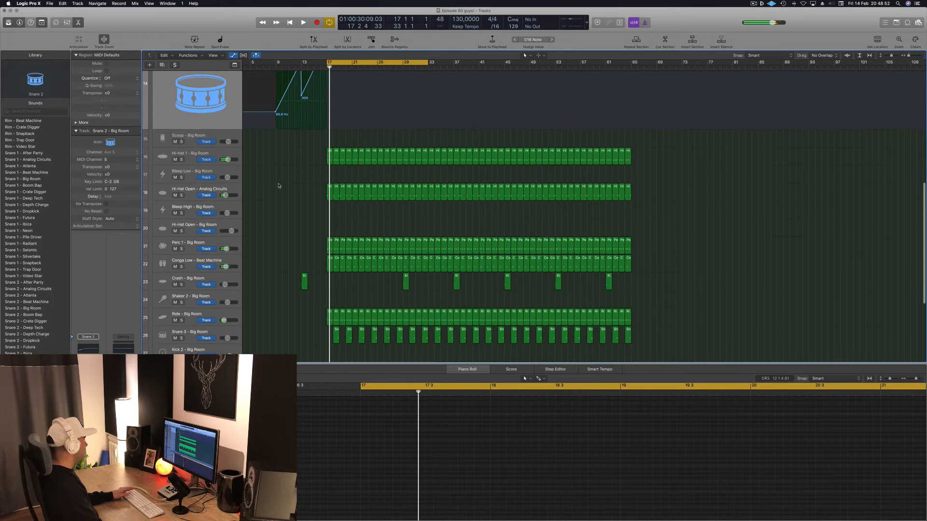
Delete the four Clap 1 regions between bars 17 and 25 and play the section.
scroll(333, 236, up, 10)
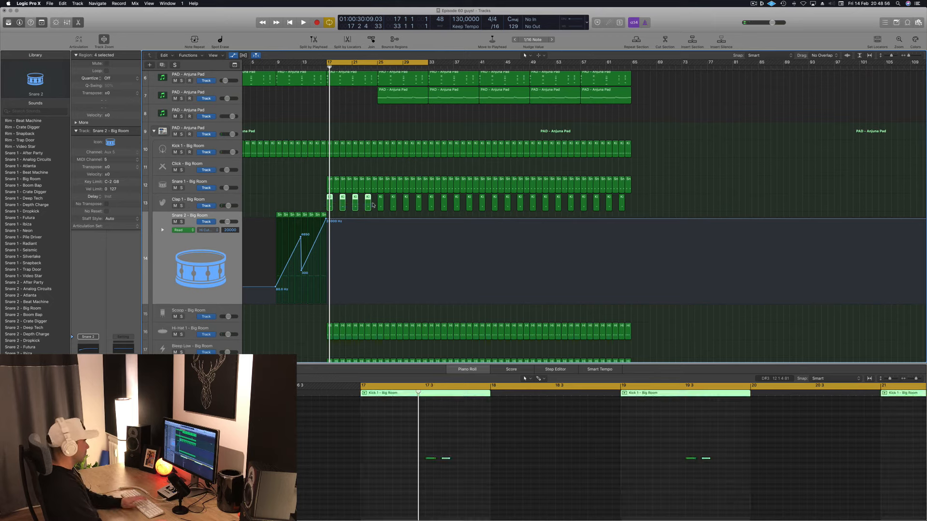
key(Delete)
key(space)
scroll(312, 221, up, 3)
scroll(311, 221, down, 5)
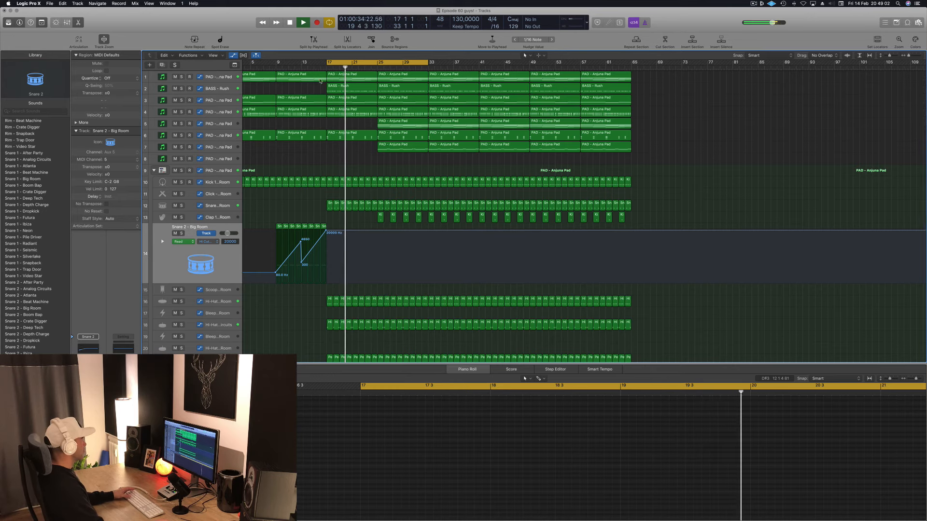
Open the track 1 pad's Sylenth1 instrument and adjust its filter control cutoff with automation in Touch mode.
click(215, 81)
key(space)
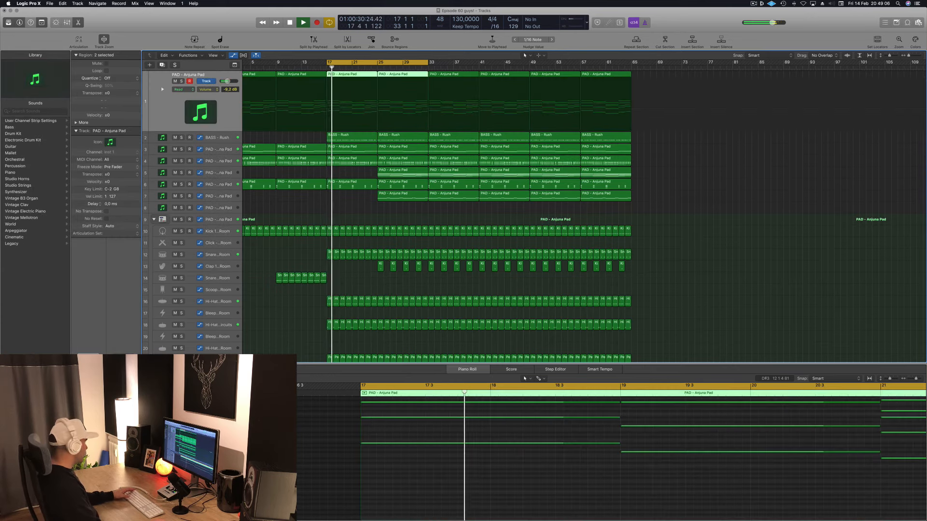
key(v)
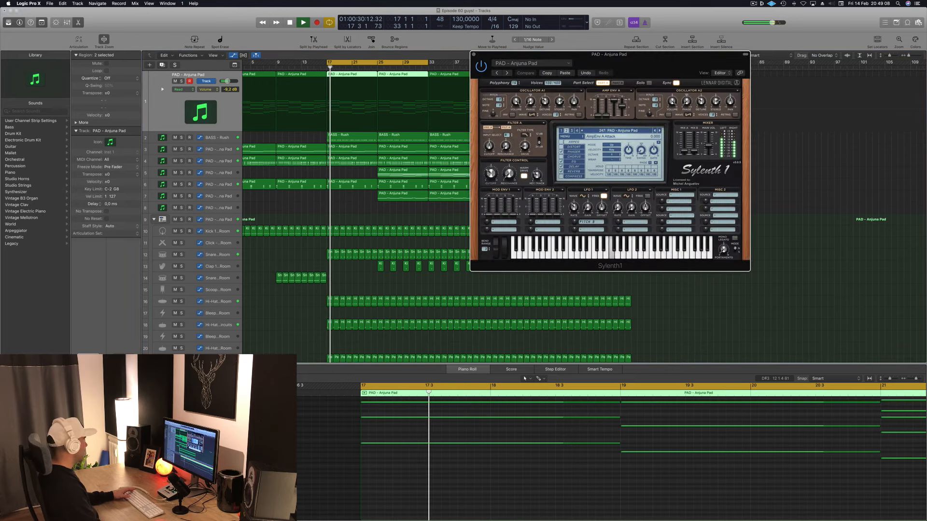
key(v)
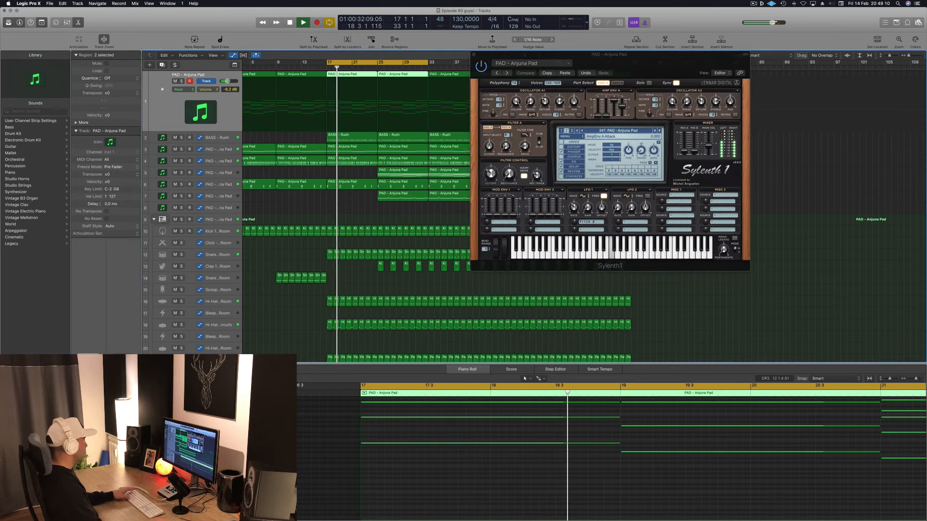
drag(491, 173, 491, 184)
Add a filter cutoff automation drop to 0.718 at bar 17 on the track 1 pad.
click(330, 116)
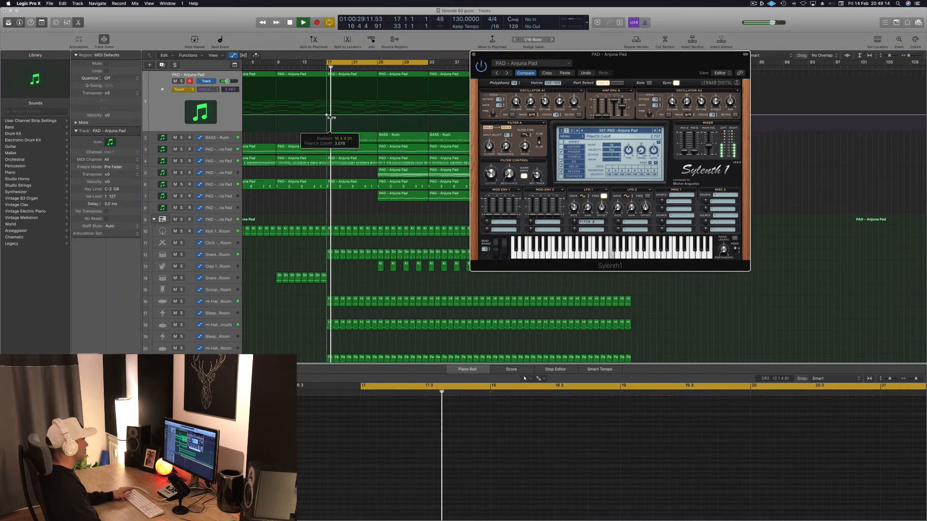
drag(333, 118, 328, 128)
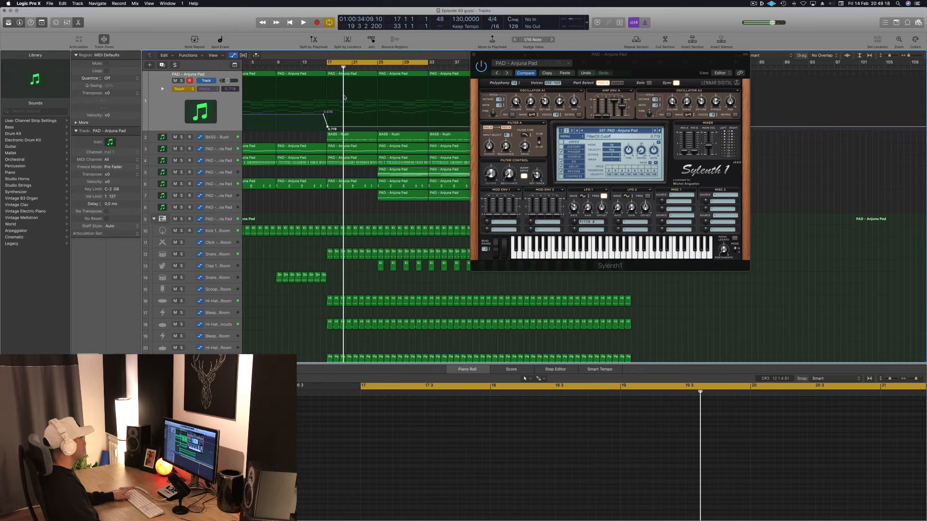
scroll(274, 92, left, 3)
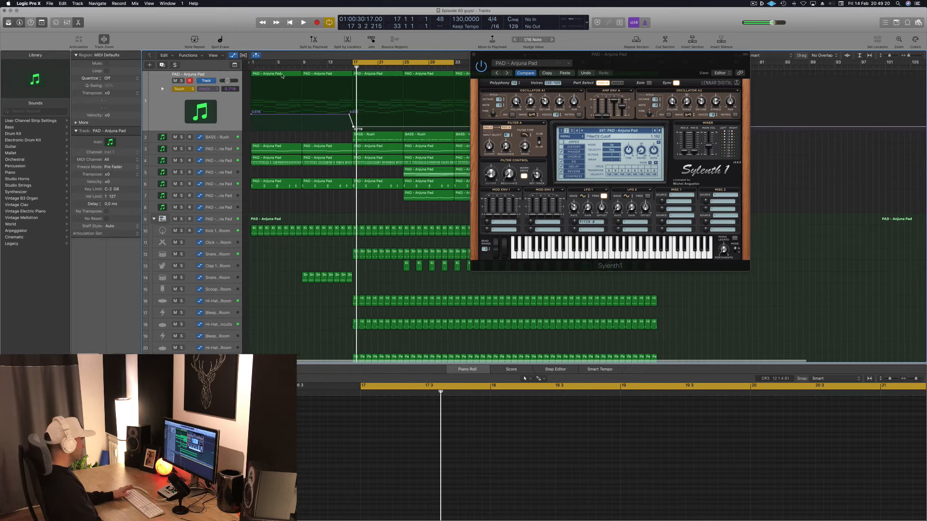
Extend the cycle range back to bar 1 and set the track 1 pad's automation mode to Read.
key(space)
drag(348, 63, 248, 63)
key(space)
key(space)
click(182, 89)
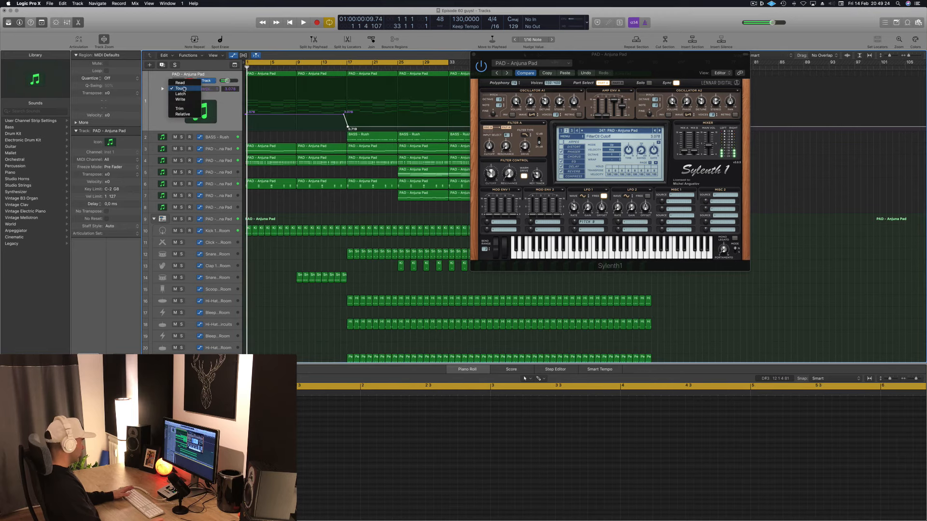
click(182, 83)
Shape the track 1 pad's cutoff automation to rise from a lowered start at bar 1 to a peak before bar 9, then drop to 2.422.
drag(247, 115, 245, 126)
key(space)
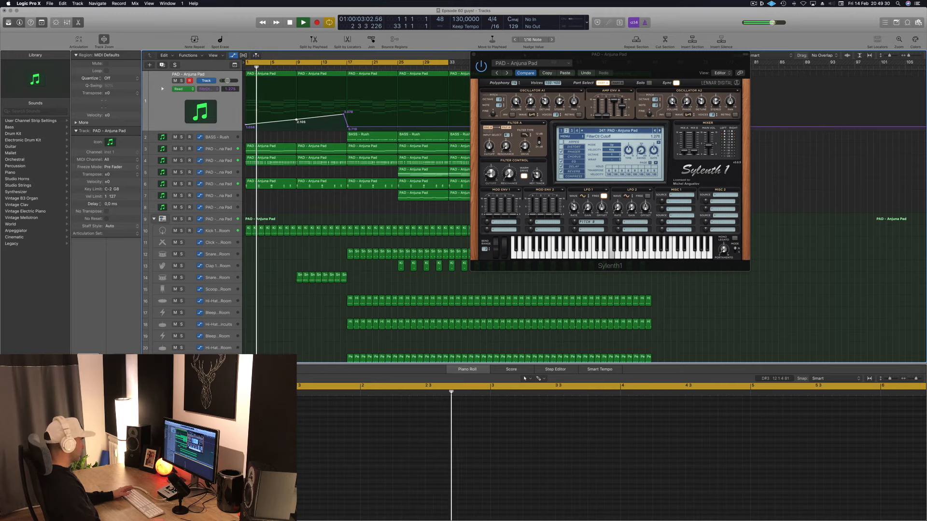
drag(296, 121, 295, 103)
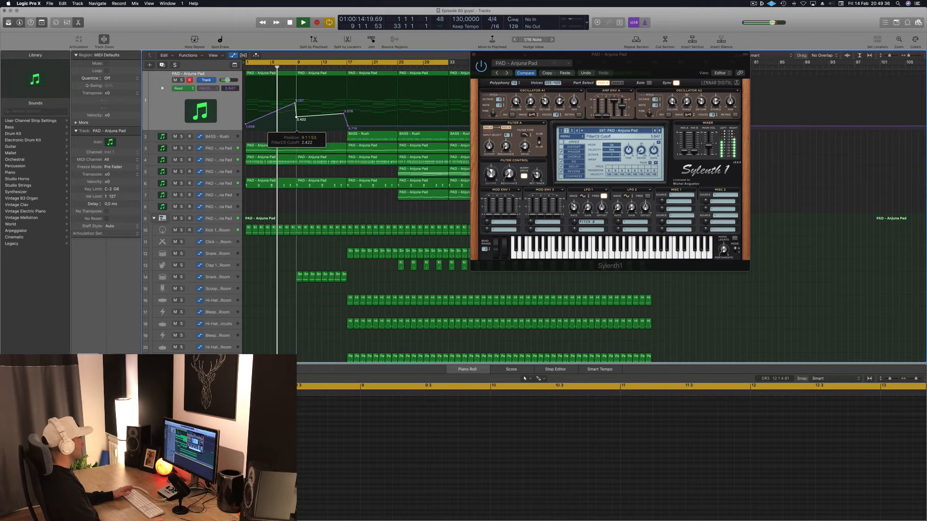
drag(295, 109, 295, 110)
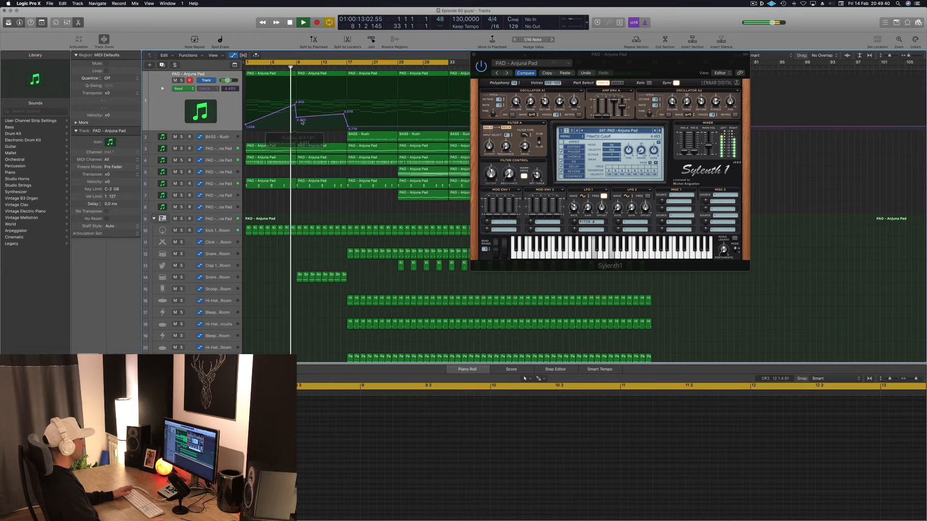
Fine-tune the track 1 pad's cutoff automation at bar 9 and move its second peak back to about bar 13.
drag(296, 118, 296, 119)
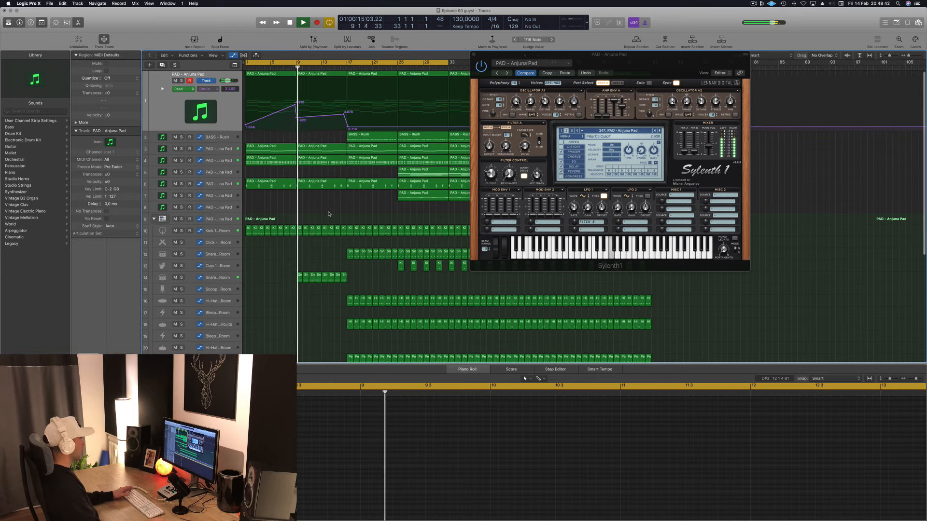
scroll(329, 214, down, 5)
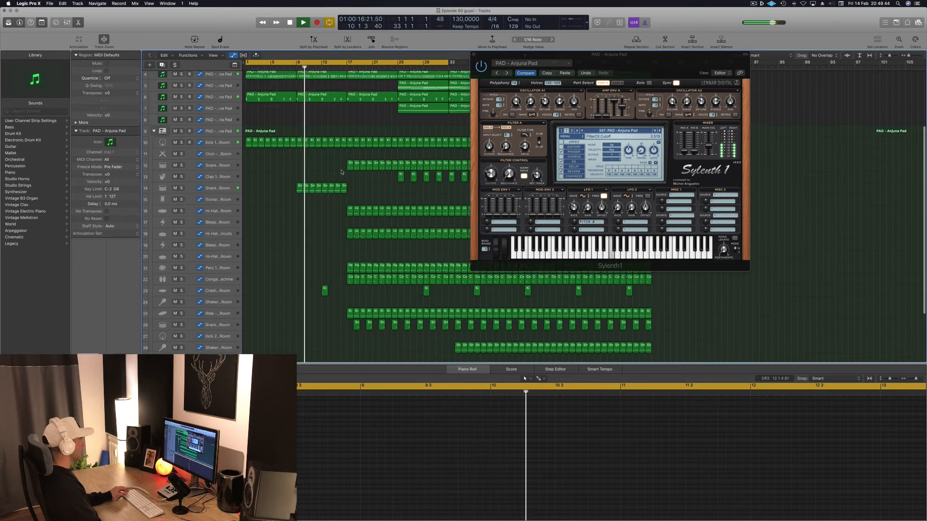
scroll(341, 171, up, 5)
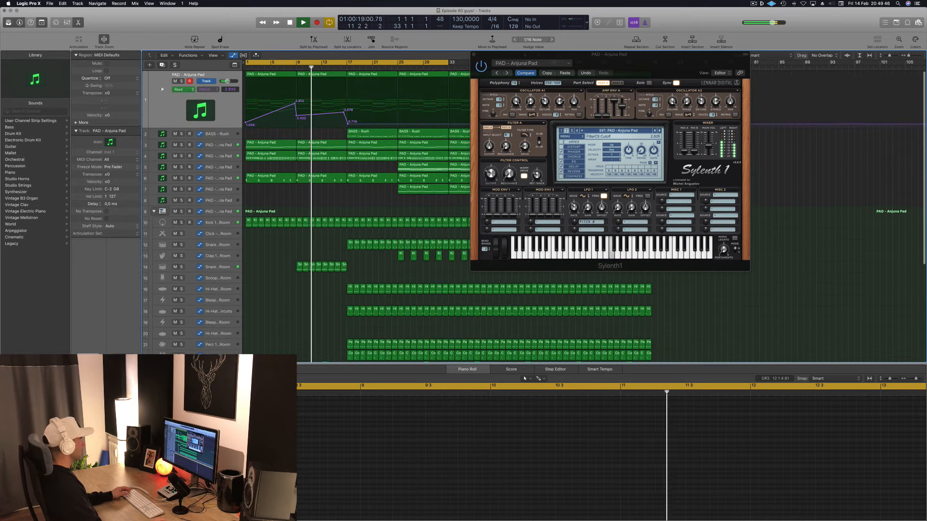
drag(344, 99, 321, 98)
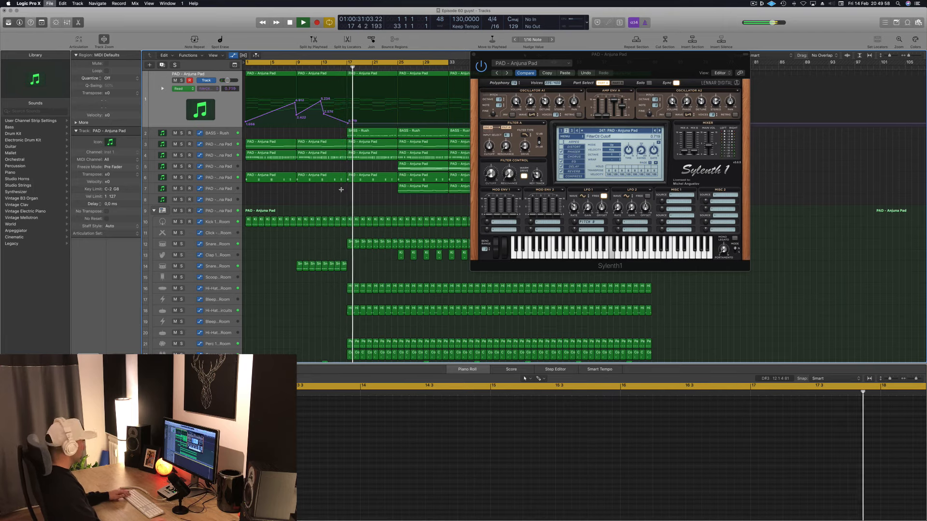
Select the Ride track and close the track 1 pad's Sylenth1 window.
scroll(338, 201, left, 2)
scroll(331, 209, down, 10)
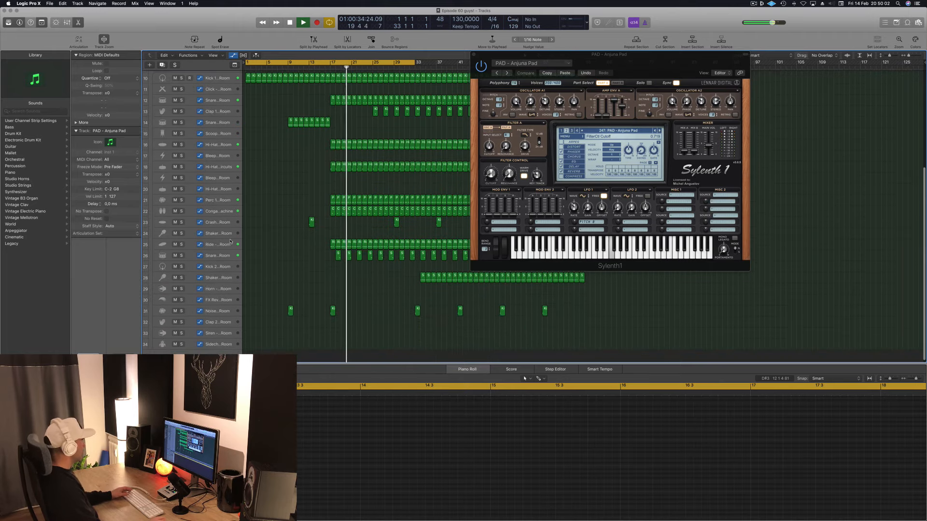
click(230, 241)
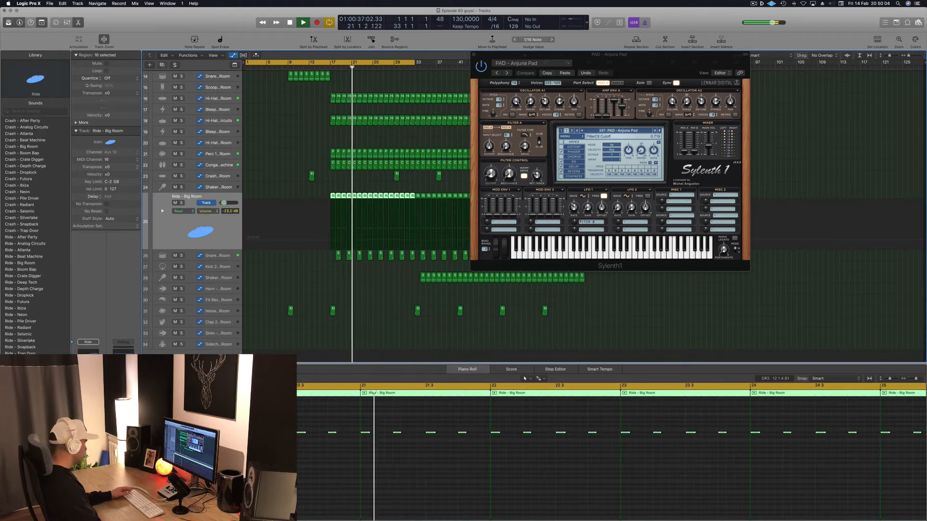
drag(656, 63, 648, 85)
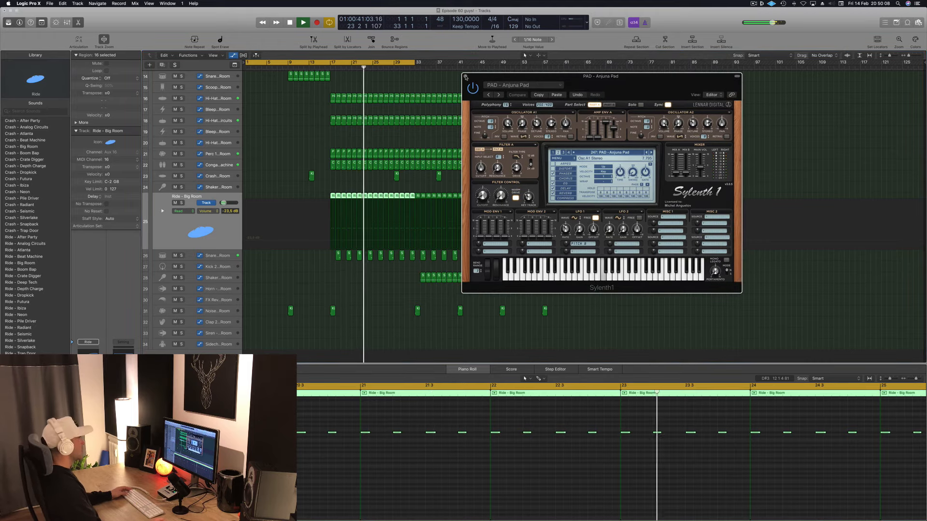
click(464, 75)
key(super+Right)
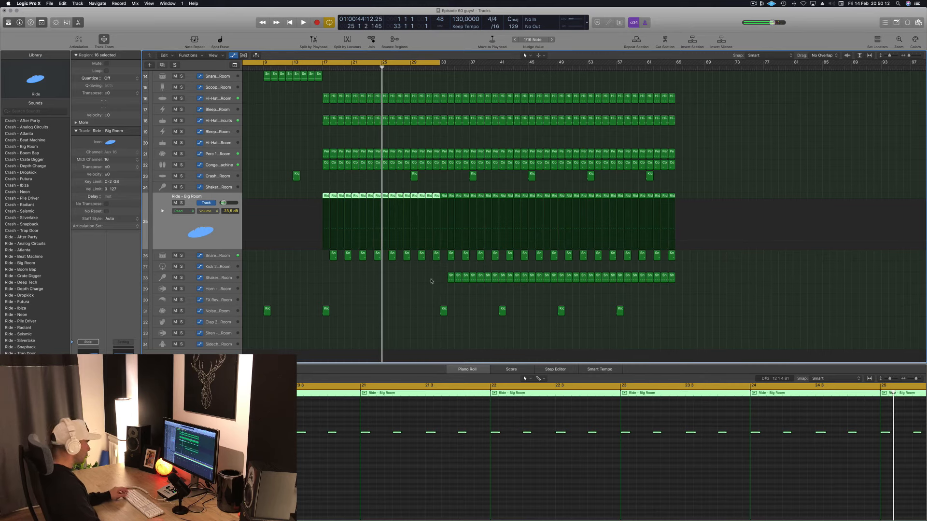
Try to copy the first nine Shaker 1 regions to just after bar 25, audition the section and undo the copy.
click(439, 279)
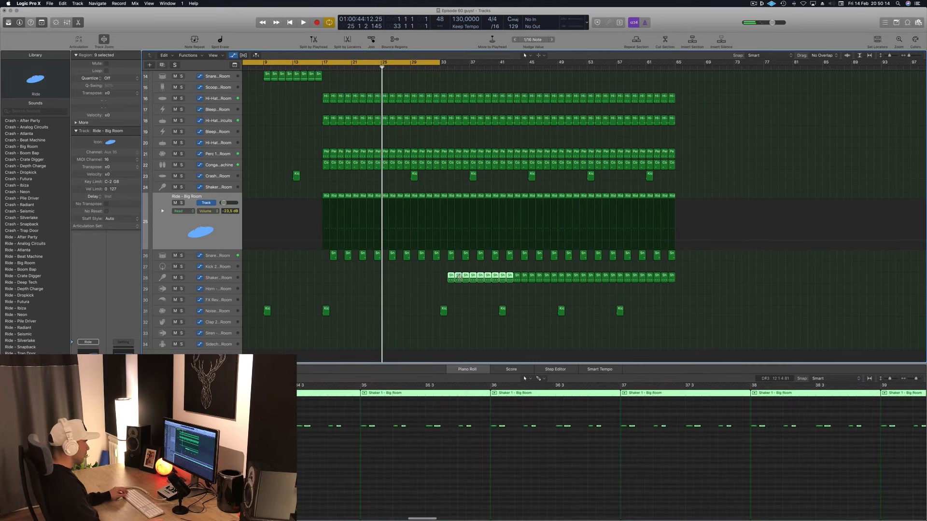
drag(451, 279, 389, 280)
key(space)
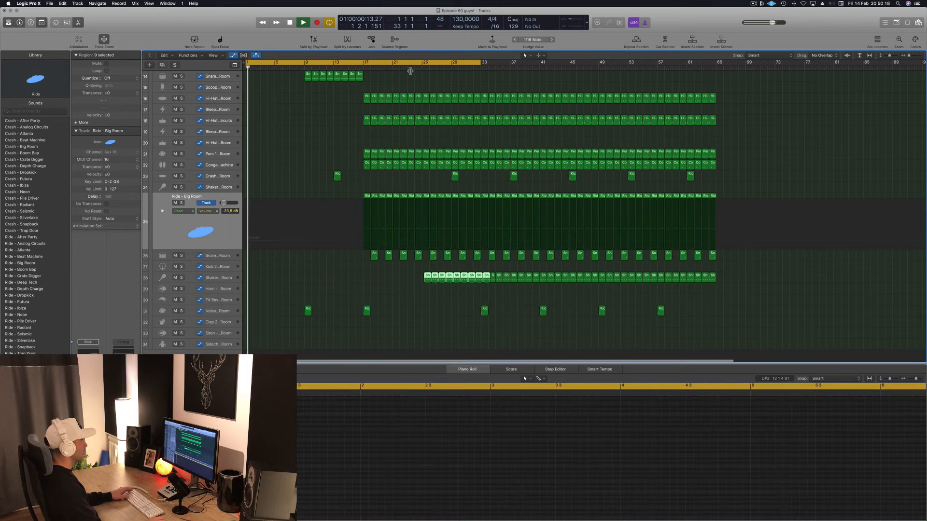
click(414, 69)
scroll(394, 109, left, 2)
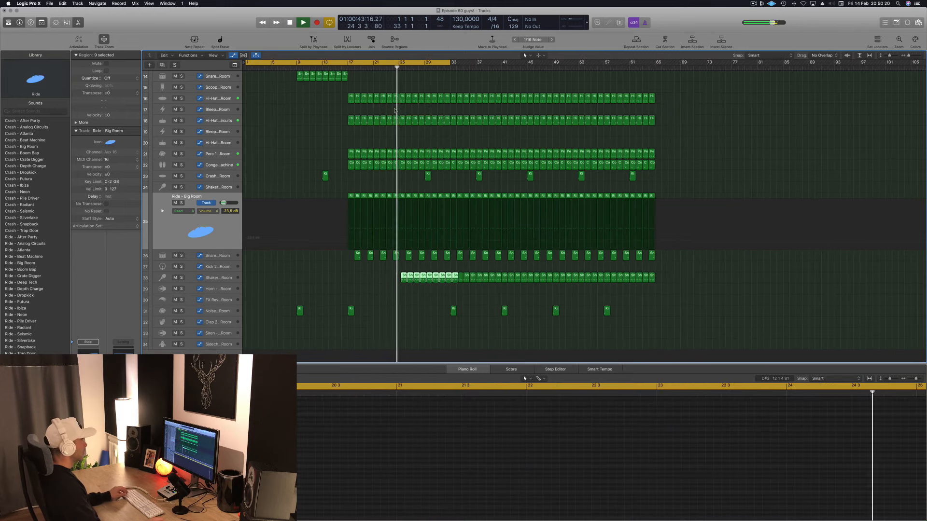
scroll(395, 195, right, 3)
scroll(394, 194, right, 3)
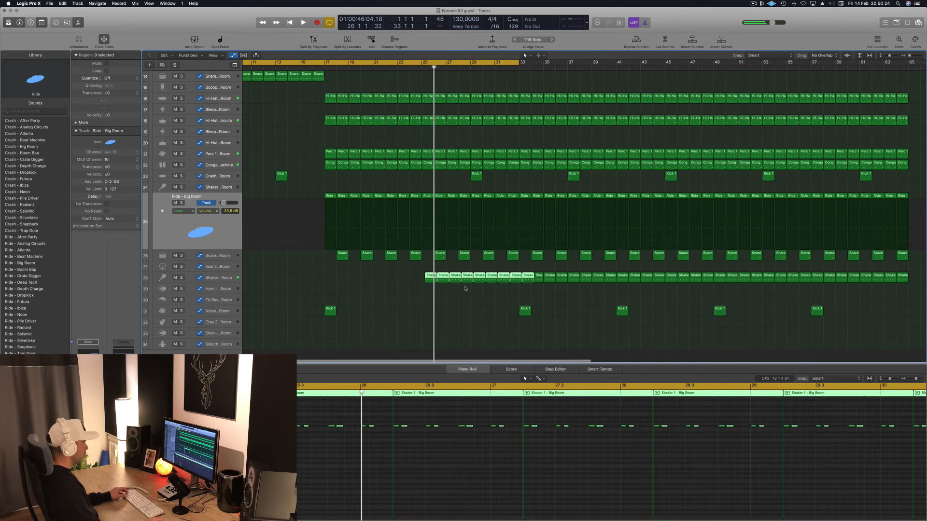
key(super+z)
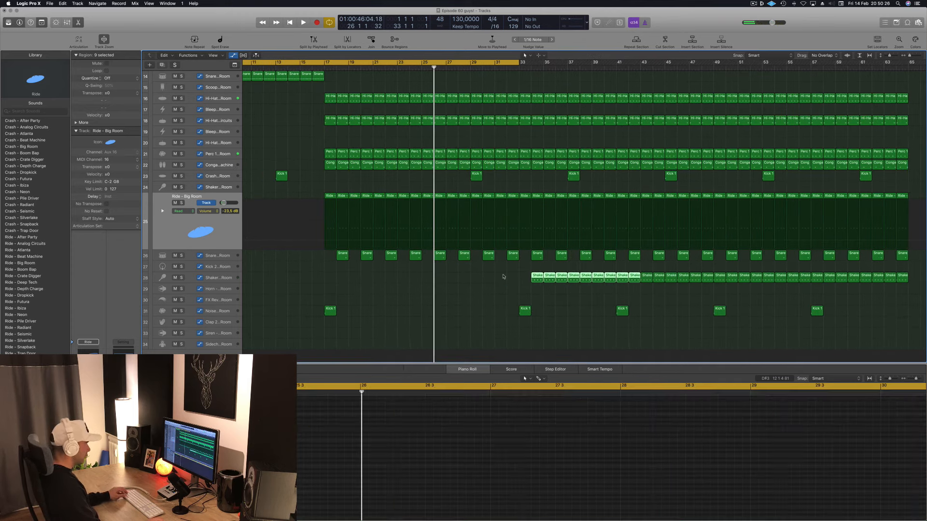
Copy the nine selected Shaker 1 regions back to start at bar 25 and save the project.
drag(534, 278, 434, 277)
key(space)
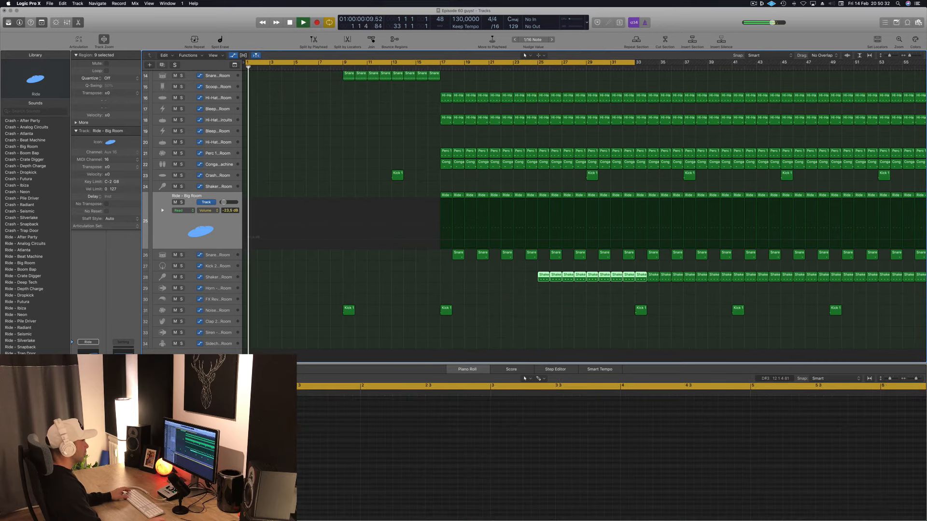
alt+click(534, 76)
drag(535, 76, 535, 121)
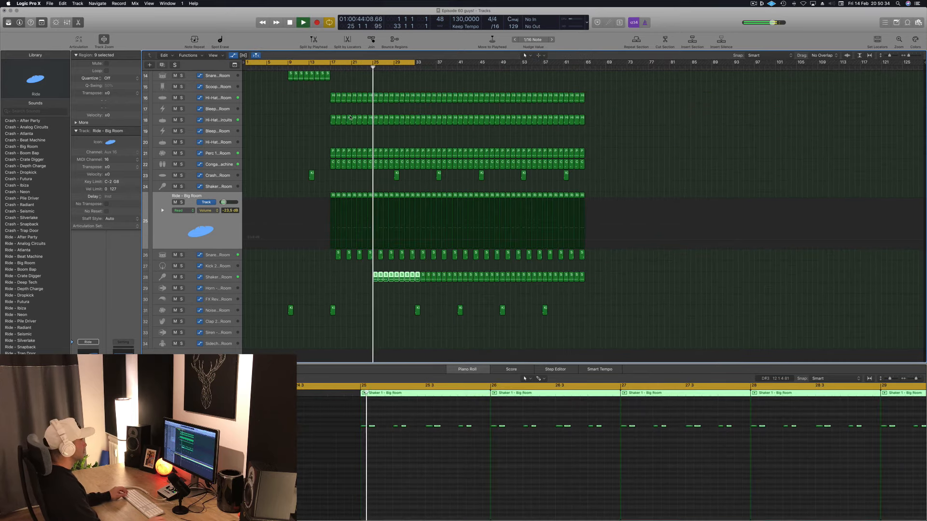
click(301, 135)
key(super+s)
Play from about bar 17 and delete the track 7 pad region that starts at bar 25.
scroll(320, 133, up, 5)
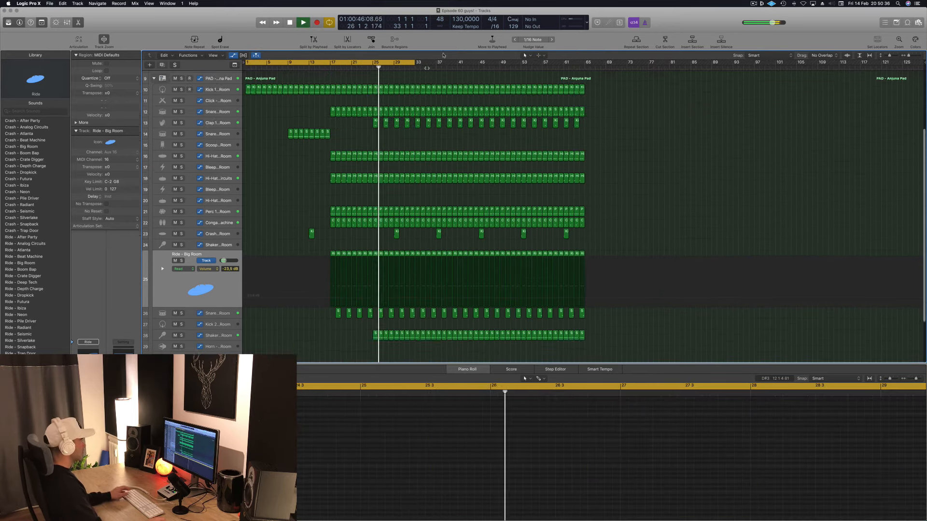
scroll(386, 106, up, 5)
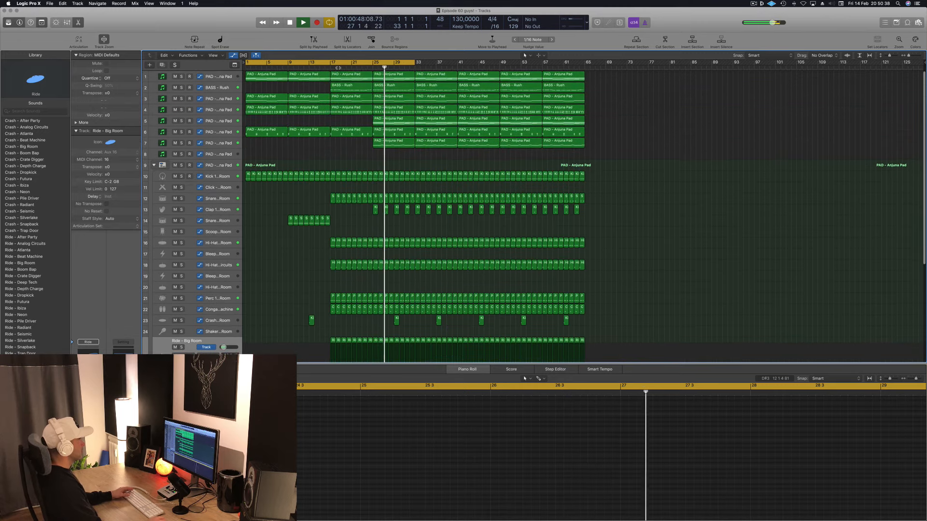
click(331, 67)
click(404, 143)
key(Delete)
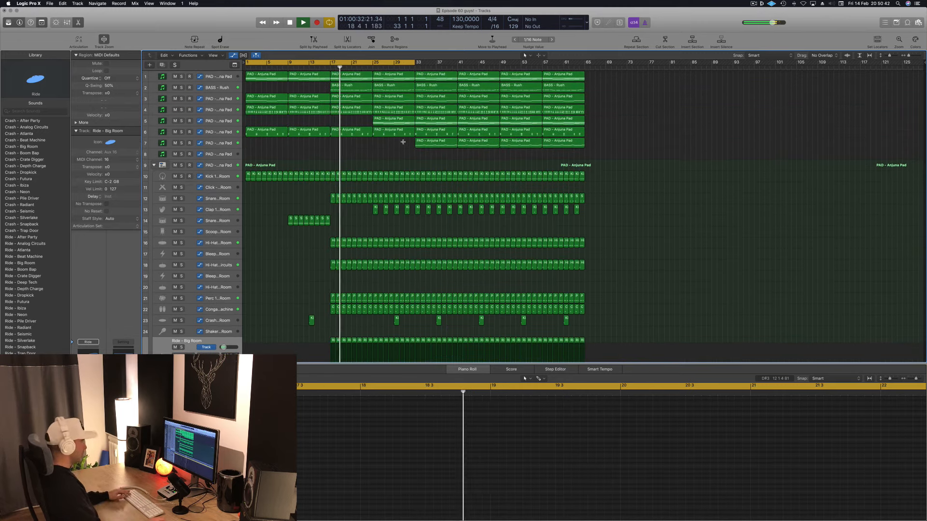
Shorten the project by moving its end marker back to about bar 66 and show the secondary ruler.
click(924, 65)
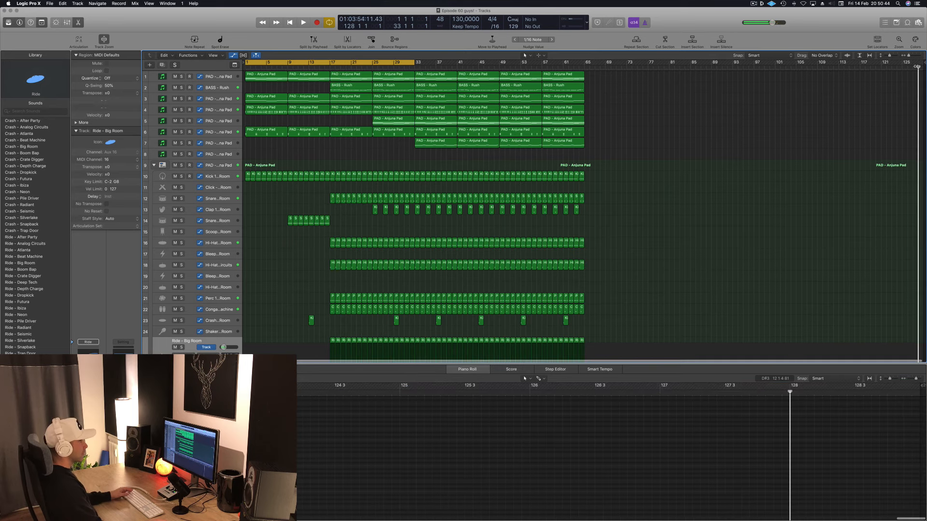
drag(922, 61, 596, 62)
click(212, 55)
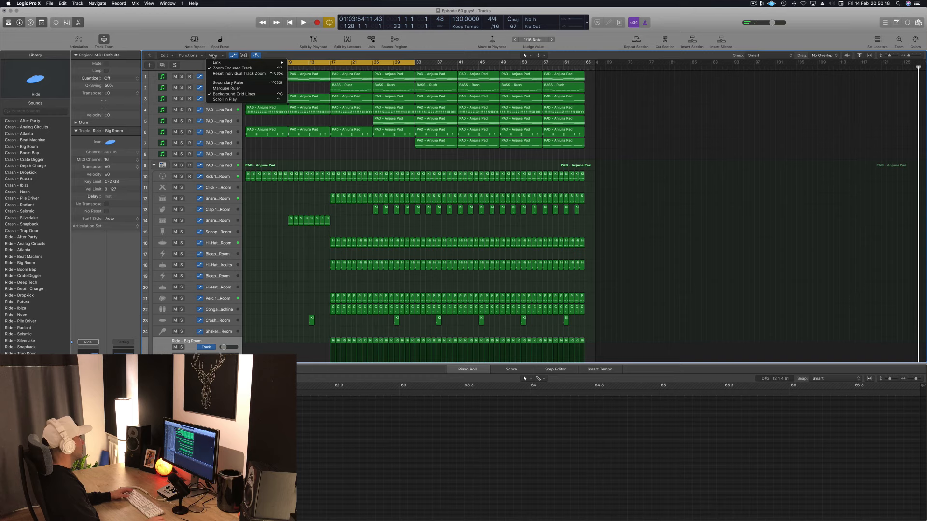
click(228, 83)
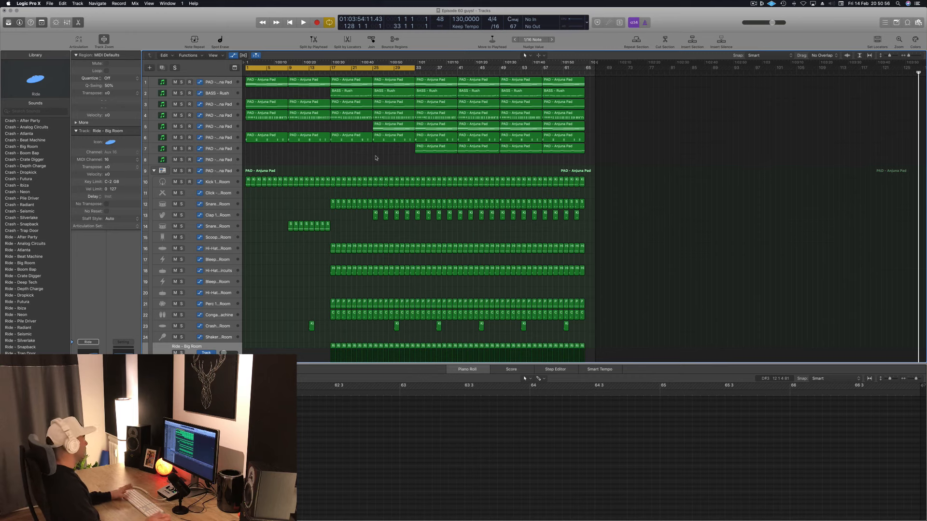
Audition the arrangement from bar 1 and around bar 16, and restart playback from bar 1.
key(space)
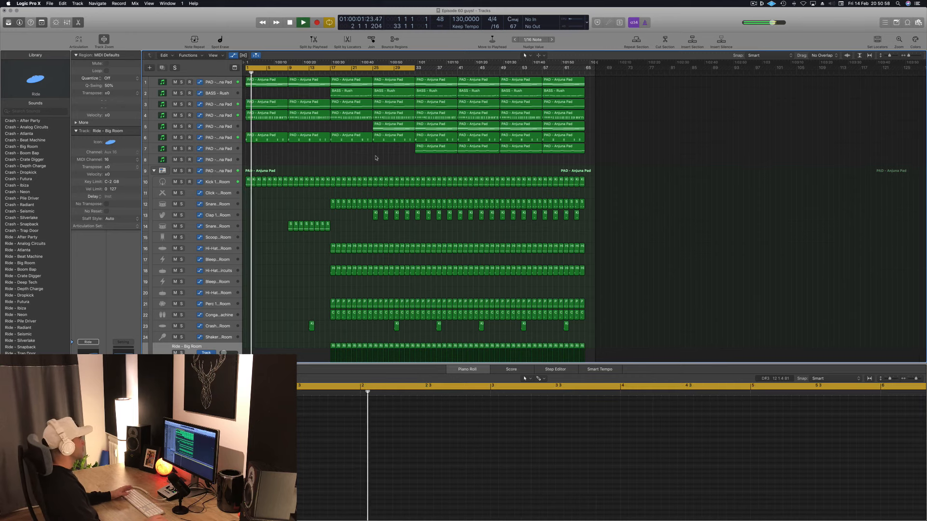
click(325, 74)
key(space)
key(space)
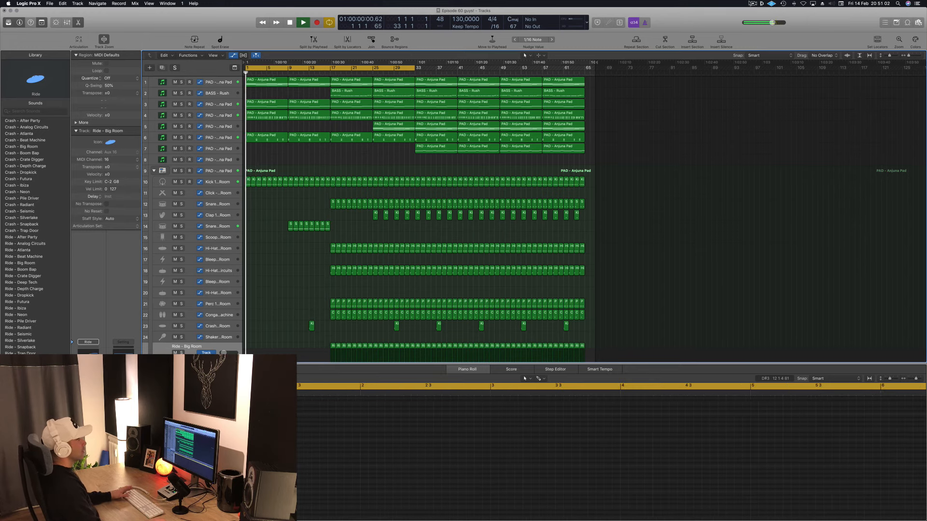
click(753, 3)
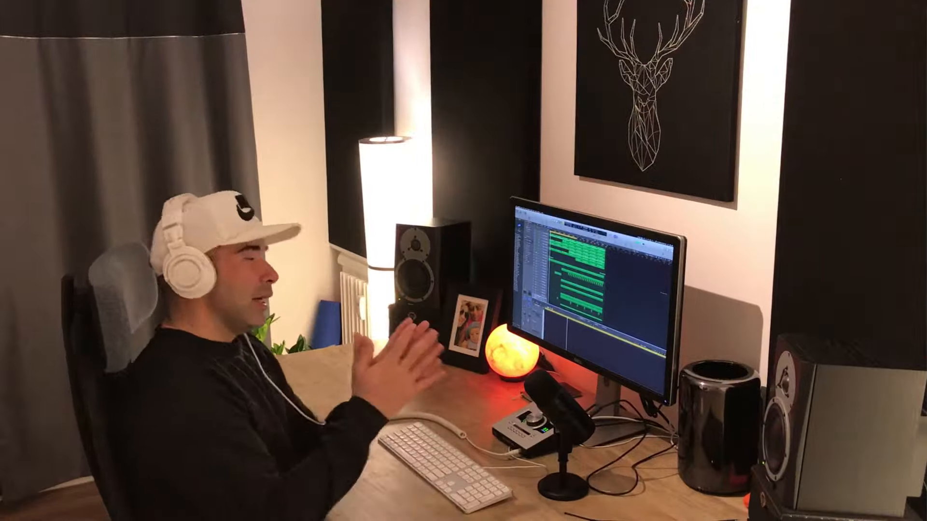